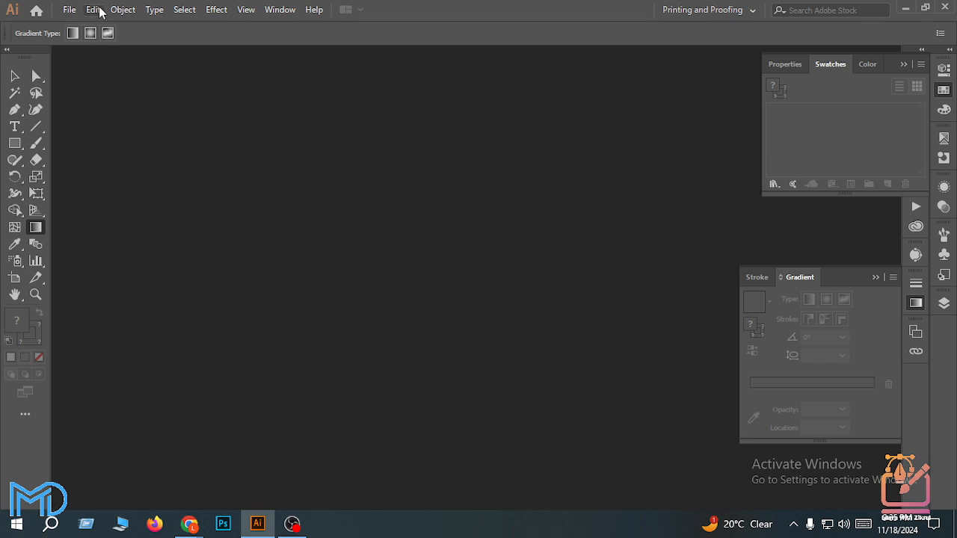
{"action": "left_click", "coordinate": [100, 11]}
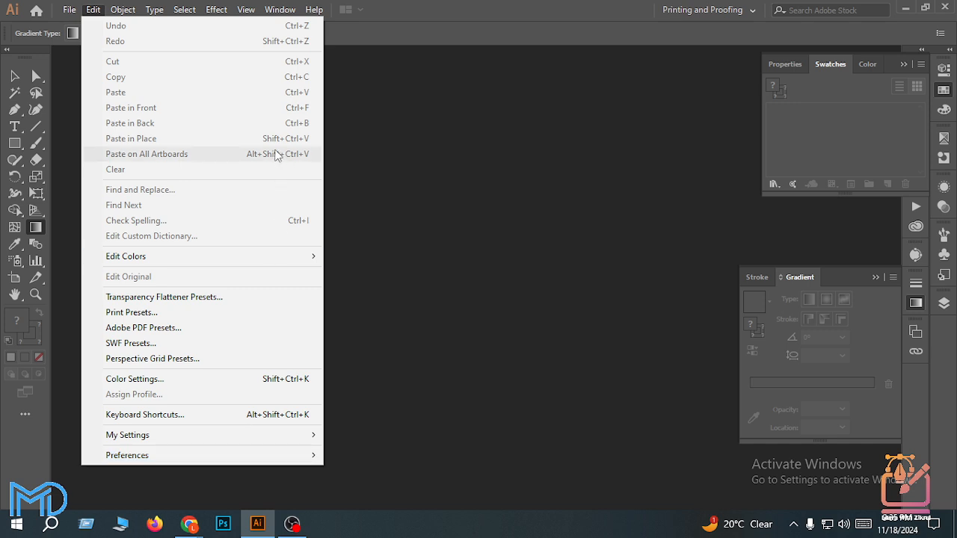
{"action": "mouse_move", "coordinate": [249, 258]}
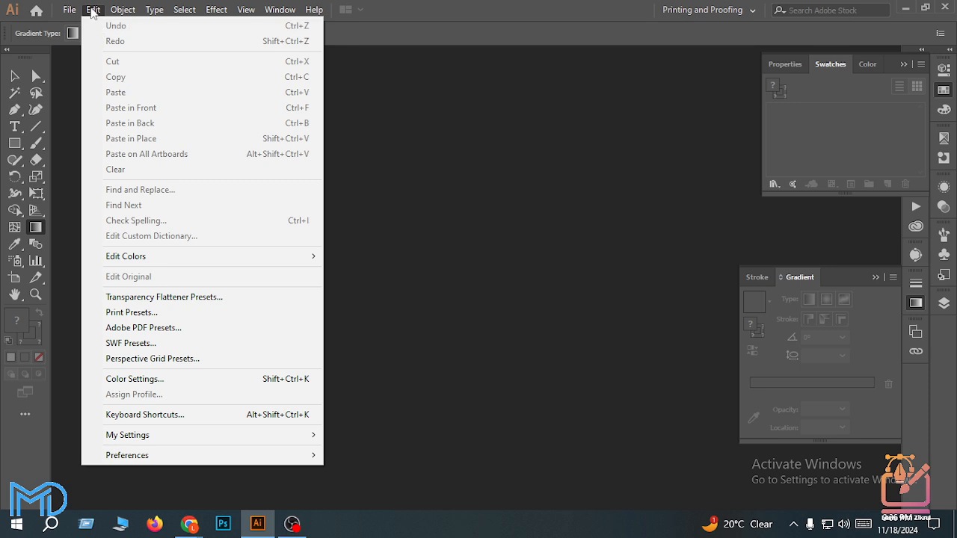
{"action": "left_click", "coordinate": [93, 12]}
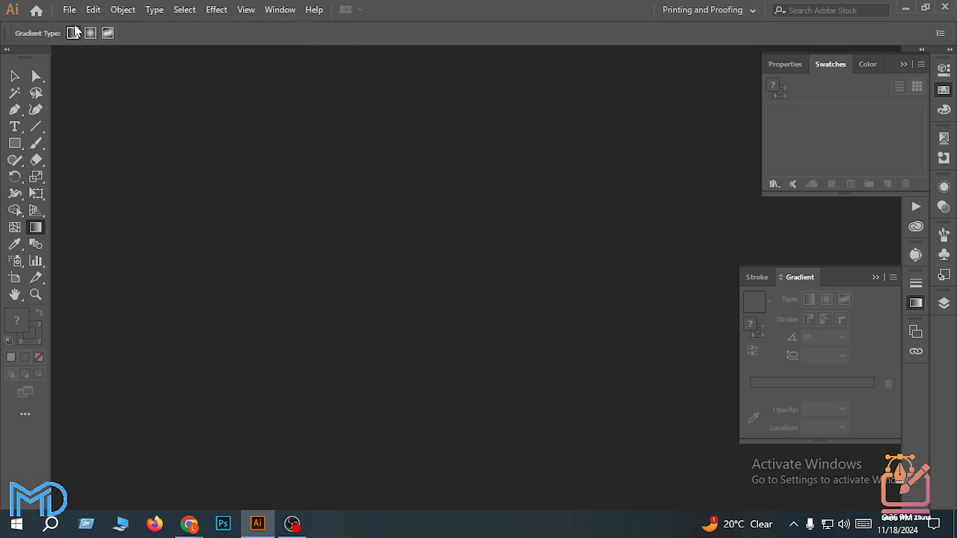
Create a new CMYK document with one 50 × 50 cm artboard at 300 ppi raster effects
{"action": "left_click", "coordinate": [74, 7]}
{"action": "left_click", "coordinate": [93, 25]}
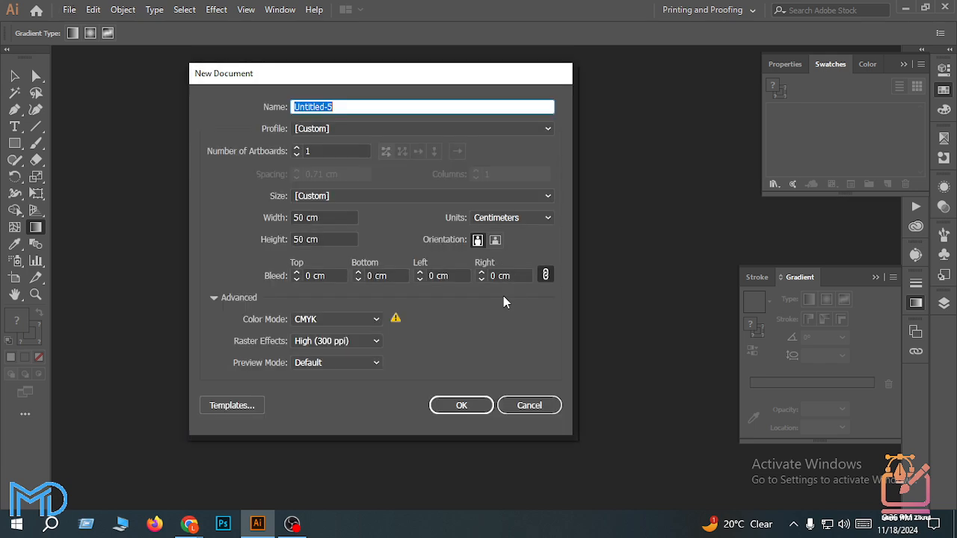
{"action": "left_click", "coordinate": [468, 402]}
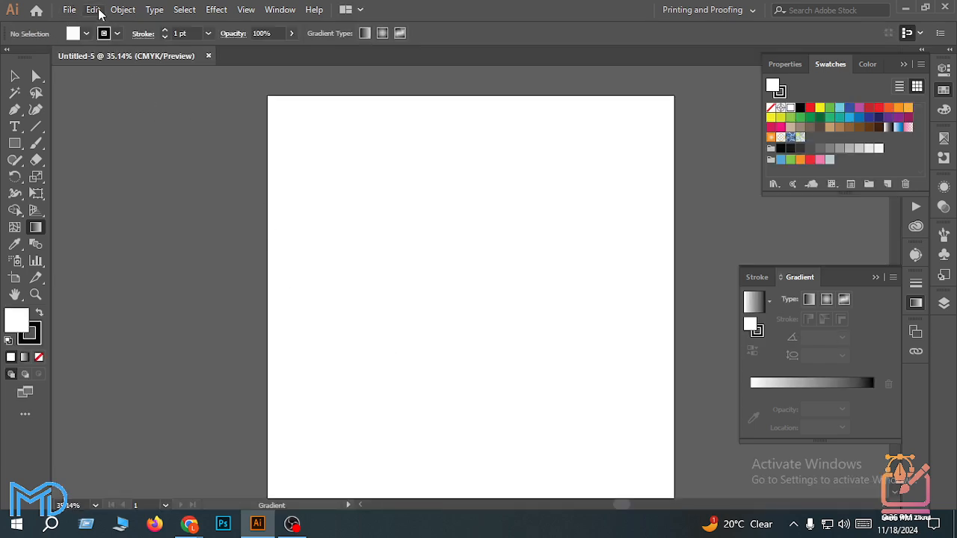
Draw a nearly square rectangle in the artboard's upper-left area and give it a black fill with no stroke
{"action": "left_click", "coordinate": [14, 143]}
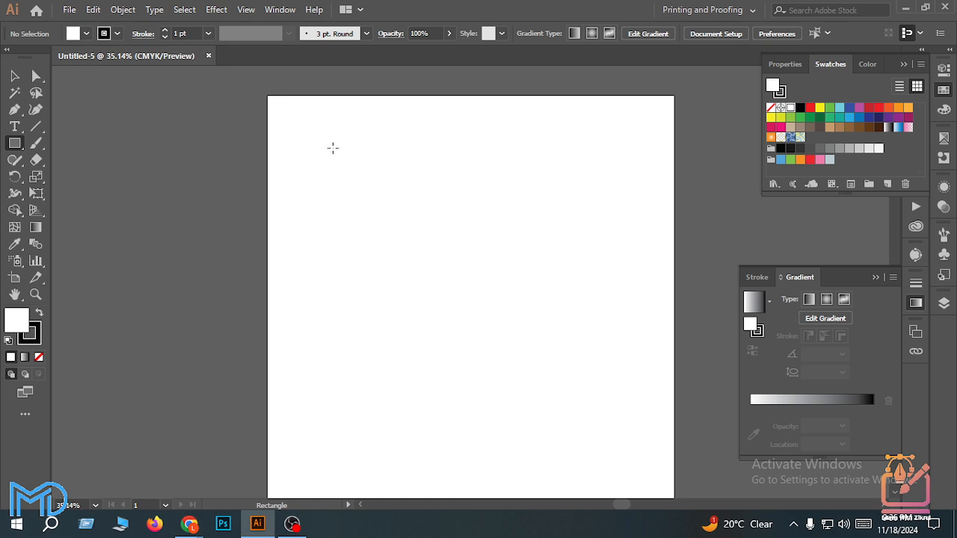
{"action": "mouse_move", "coordinate": [333, 148]}
{"action": "left_mouse_down"}
{"action": "mouse_move", "coordinate": [641, 393]}
{"action": "mouse_move", "coordinate": [517, 324]}
{"action": "left_mouse_up"}
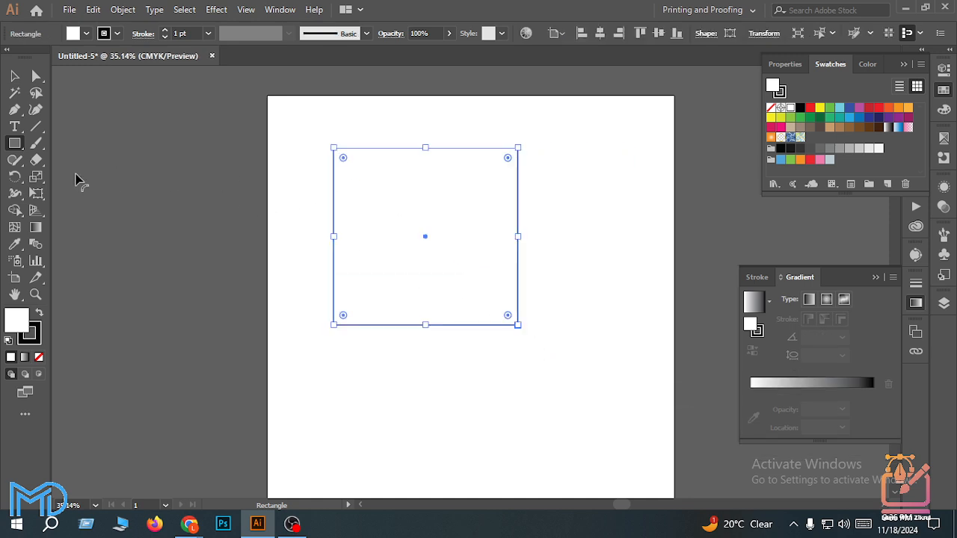
{"action": "left_click", "coordinate": [38, 357]}
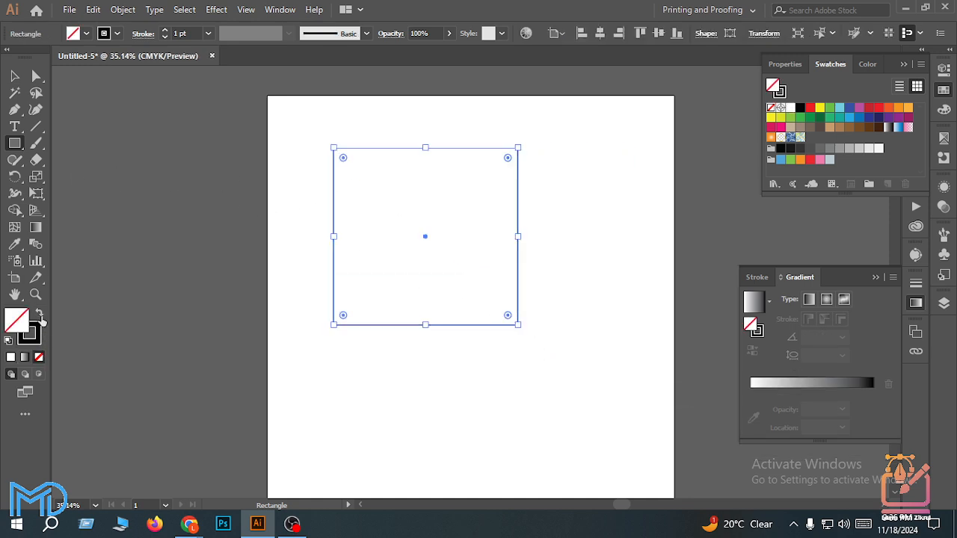
{"action": "left_click", "coordinate": [40, 312]}
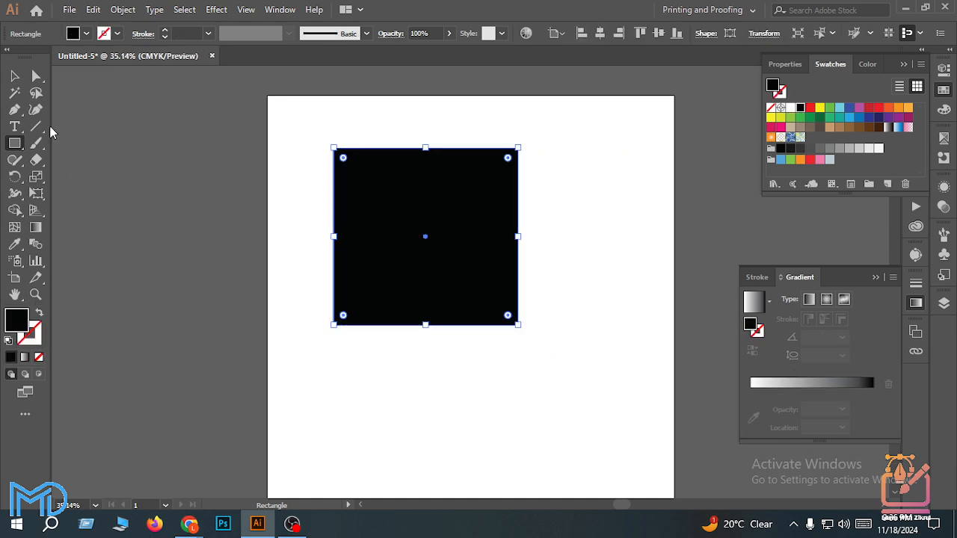
Move the black square down a little with the Selection tool and undo the latest move
{"action": "left_click", "coordinate": [88, 10]}
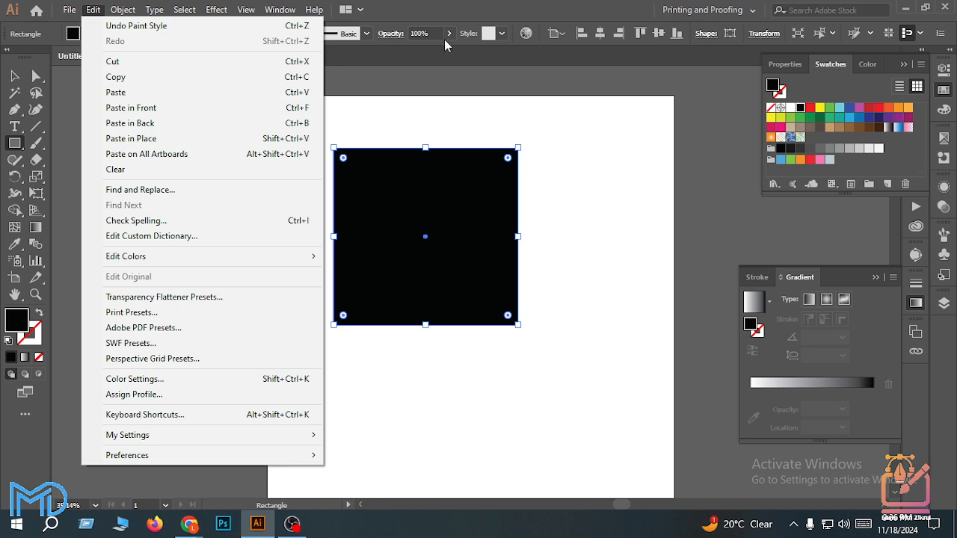
{"action": "left_click", "coordinate": [439, 7]}
{"action": "left_click", "coordinate": [15, 75]}
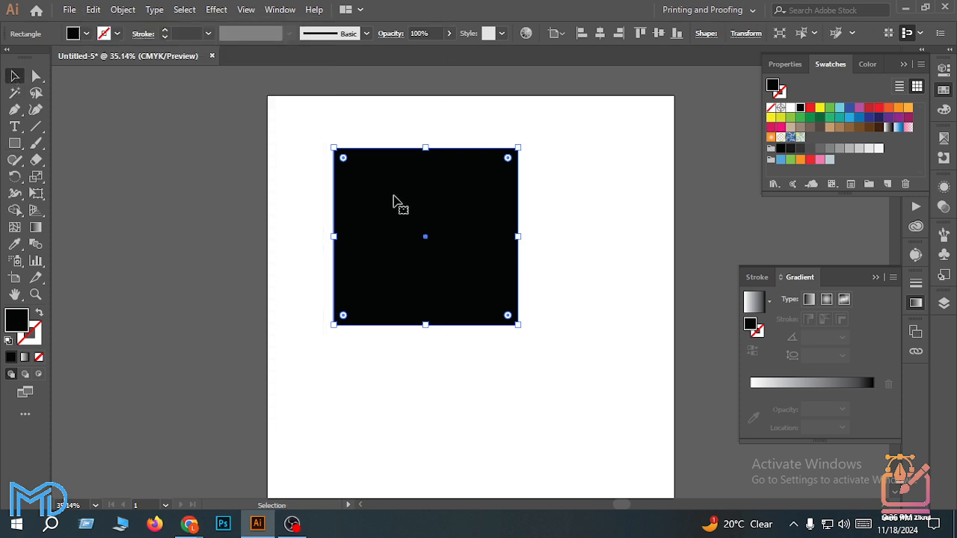
{"action": "left_click_drag", "start_coordinate": [396, 201], "coordinate": [394, 235]}
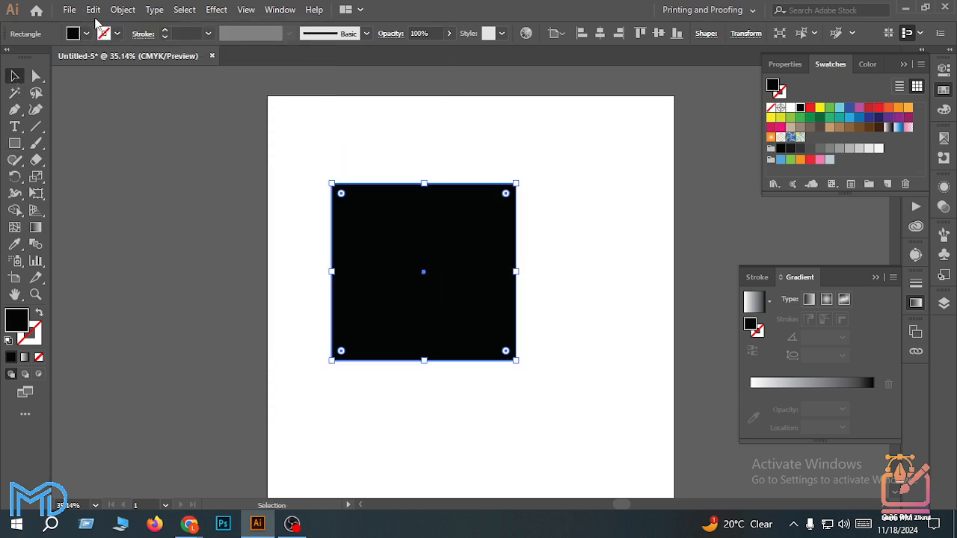
{"action": "left_click", "coordinate": [93, 9]}
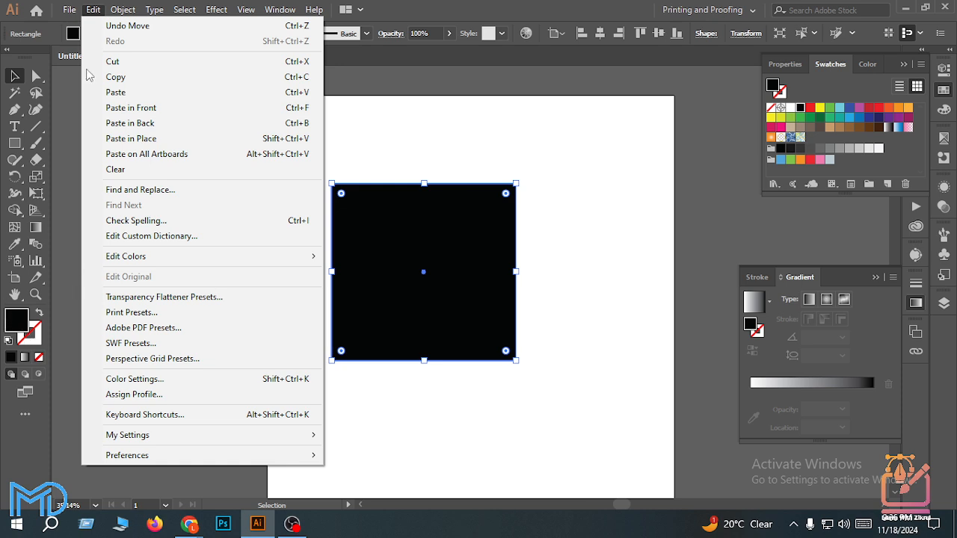
{"action": "left_click", "coordinate": [141, 33]}
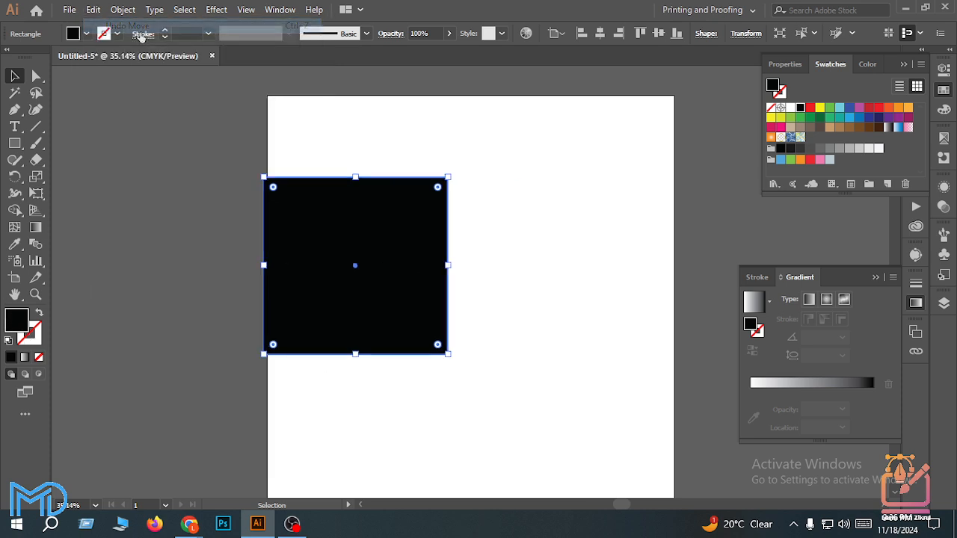
Move the black square horizontally to the middle of the artboard and undo that move
{"action": "left_click_drag", "start_coordinate": [342, 257], "coordinate": [462, 256]}
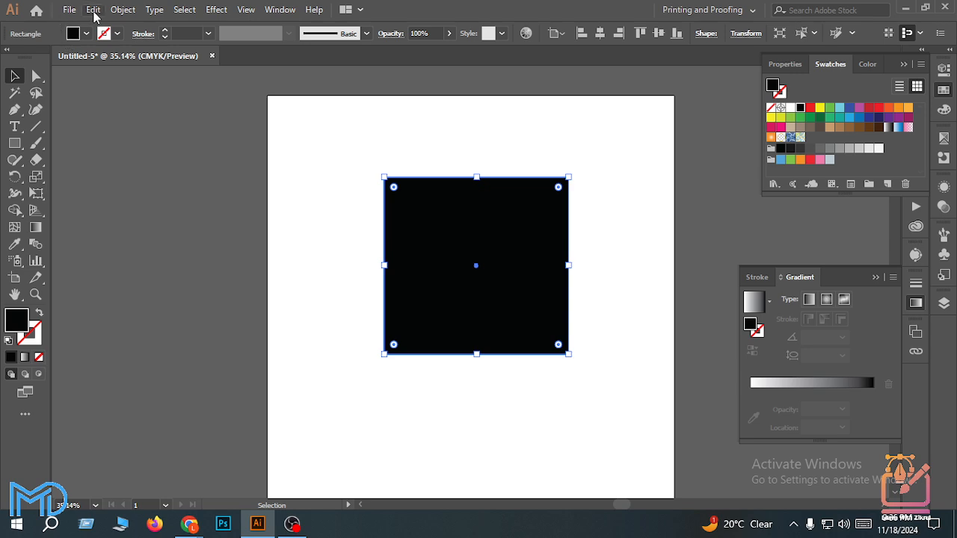
{"action": "left_click", "coordinate": [93, 12]}
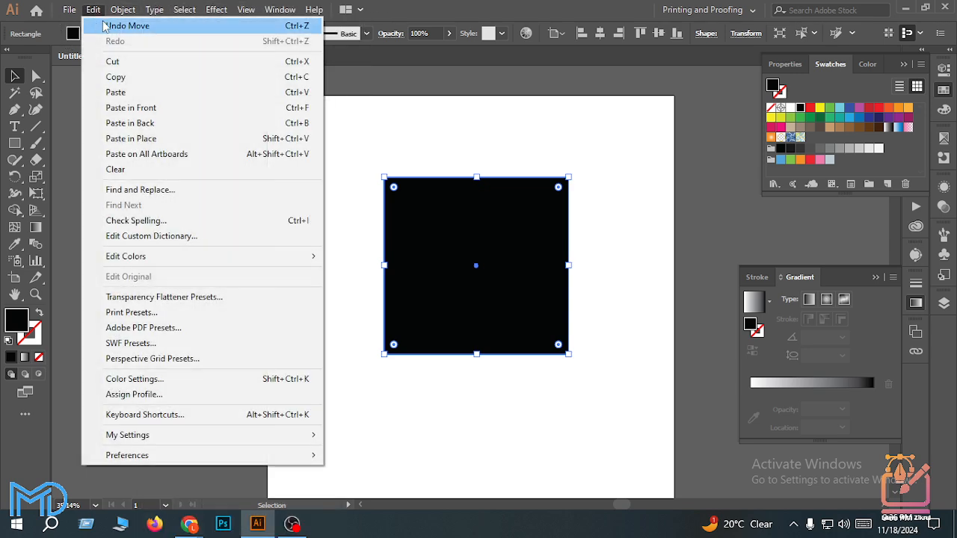
{"action": "left_click", "coordinate": [105, 26]}
Move the black square toward the artboard's right edge and from there up across its top edge
{"action": "left_click_drag", "start_coordinate": [363, 304], "coordinate": [519, 307]}
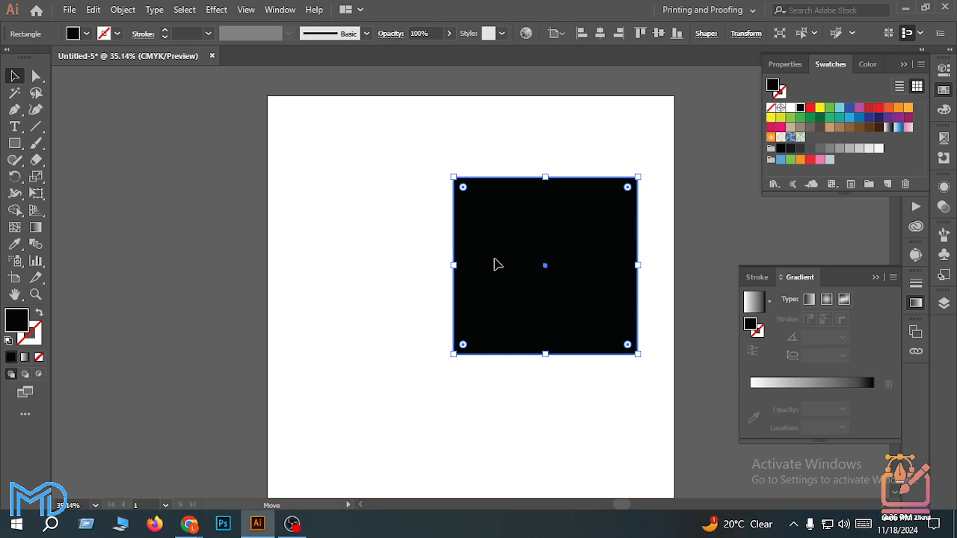
{"action": "left_click_drag", "start_coordinate": [496, 264], "coordinate": [383, 143]}
Undo the square's last move and redo it
{"action": "left_click", "coordinate": [91, 11]}
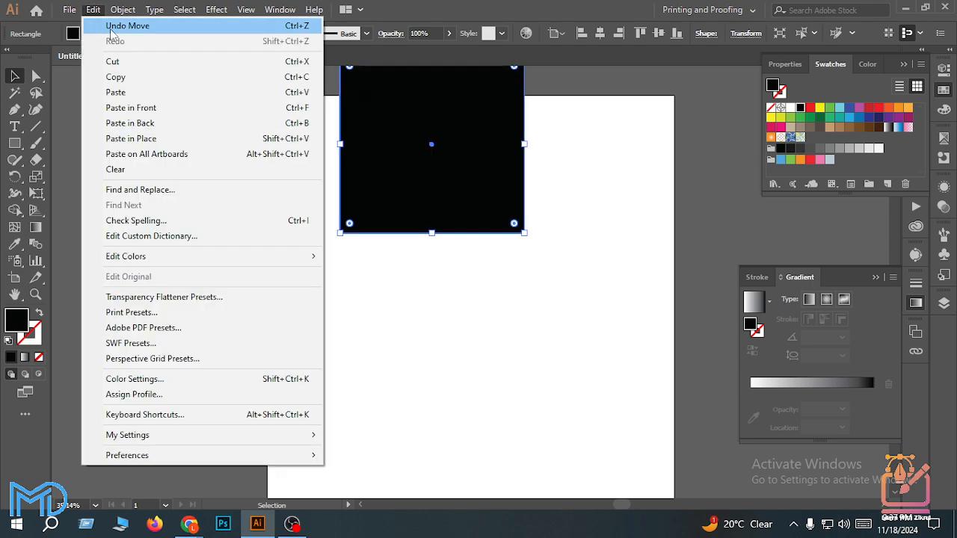
{"action": "left_click", "coordinate": [108, 25]}
{"action": "left_click", "coordinate": [90, 10]}
{"action": "left_click", "coordinate": [105, 37]}
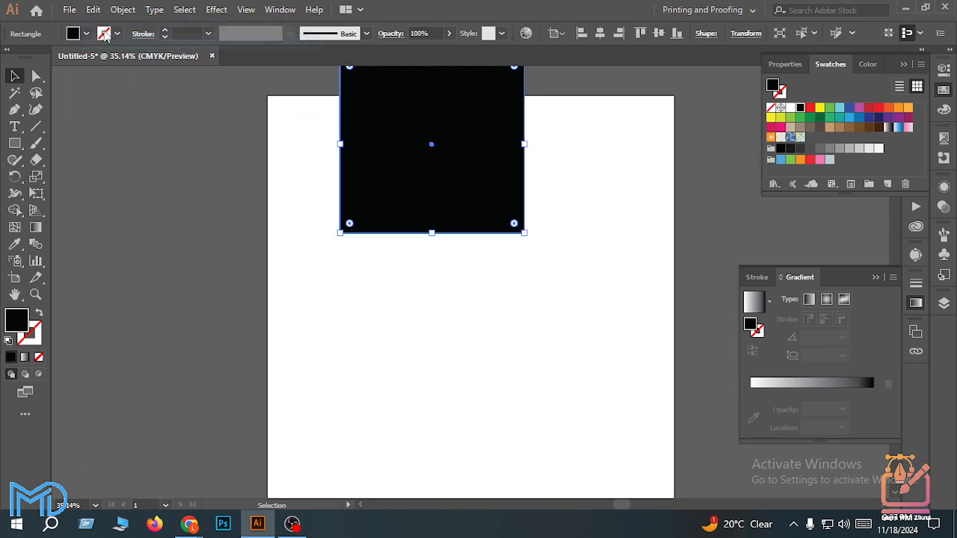
Undo the moves one after another to put the black square back where it was drawn
{"action": "left_click", "coordinate": [93, 9]}
{"action": "left_click", "coordinate": [108, 26]}
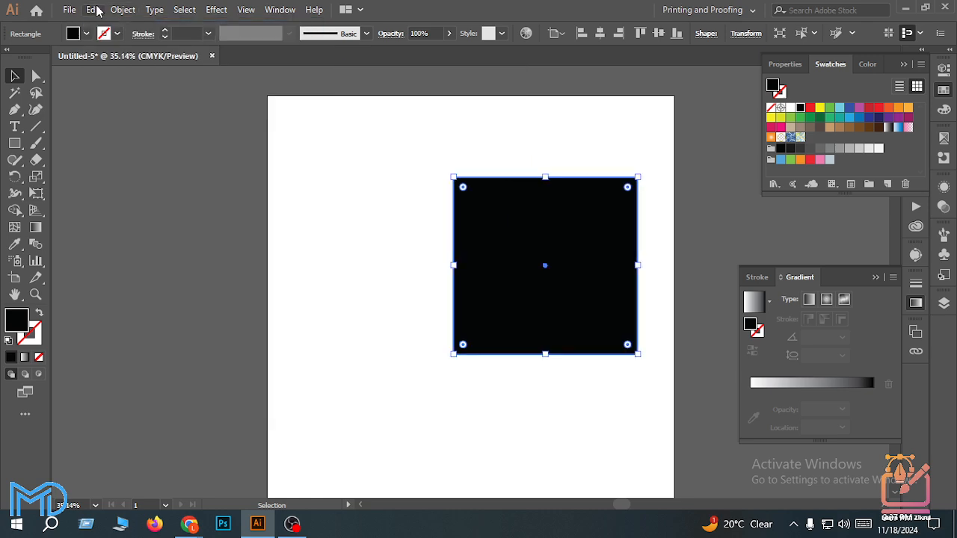
{"action": "left_click", "coordinate": [93, 9]}
{"action": "left_click", "coordinate": [105, 26]}
{"action": "left_click", "coordinate": [92, 9]}
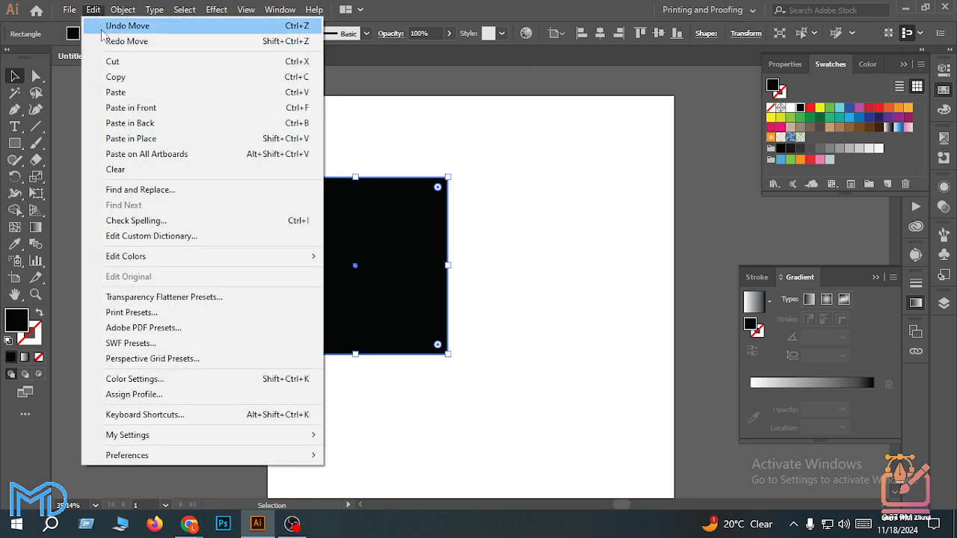
{"action": "left_click", "coordinate": [112, 27]}
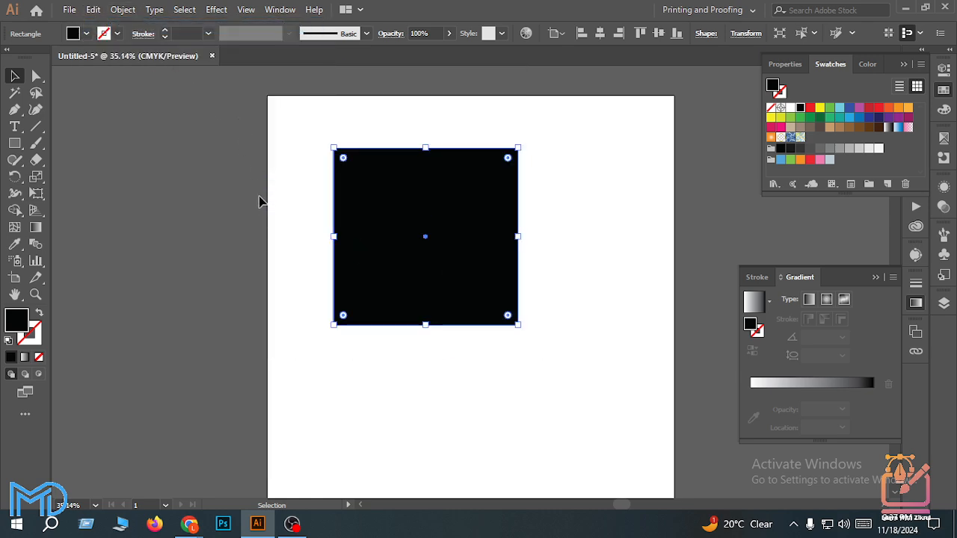
{"action": "left_click", "coordinate": [241, 266]}
{"action": "scroll", "coordinate": [240, 267], "scroll_direction": "down", "scroll_amount": 1}
{"action": "left_click", "coordinate": [93, 9]}
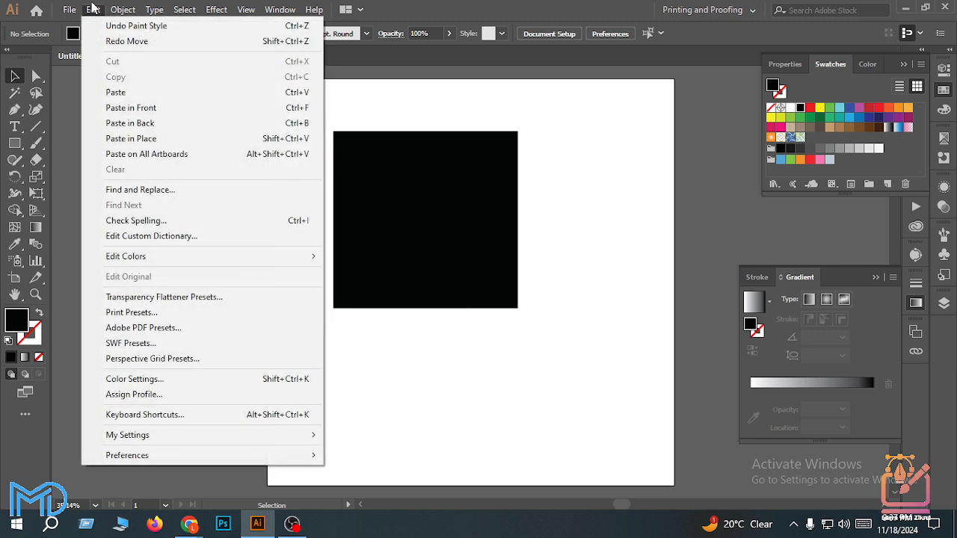
{"action": "left_click", "coordinate": [410, 230]}
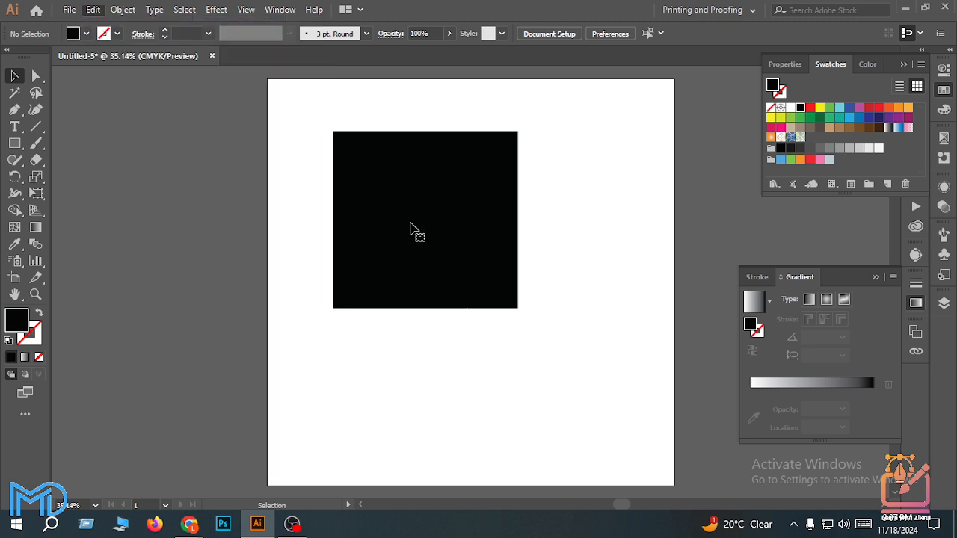
Scale the black square down about its centre to slightly less than half its size
{"action": "left_click", "coordinate": [416, 224]}
{"action": "scroll", "coordinate": [415, 221], "scroll_direction": "up", "scroll_amount": 1}
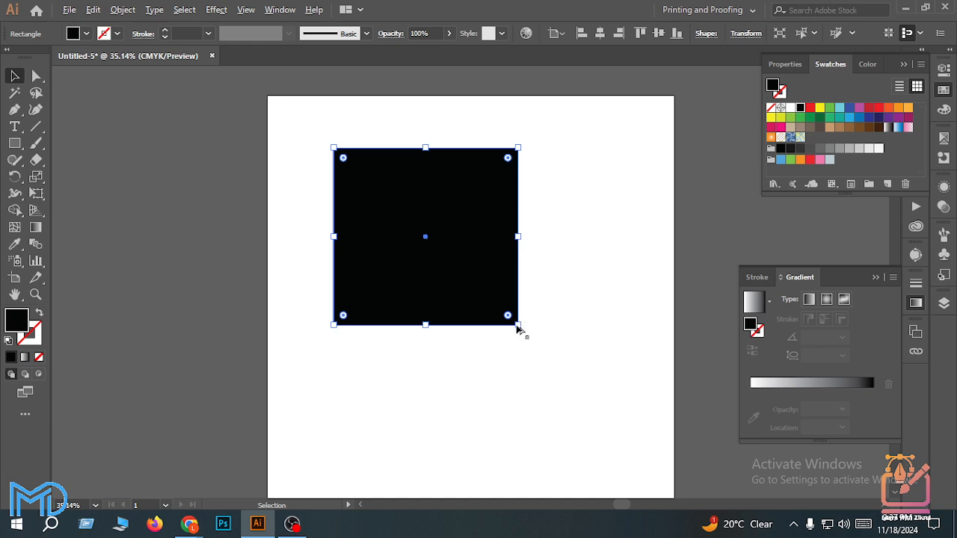
{"action": "scroll", "coordinate": [518, 326], "scroll_direction": "up", "scroll_amount": 2}
{"action": "scroll", "coordinate": [518, 328], "scroll_direction": "down", "scroll_amount": 1}
{"action": "left_click_drag", "start_coordinate": [519, 326], "coordinate": [438, 252]}
{"action": "scroll", "coordinate": [430, 246], "scroll_direction": "up", "scroll_amount": 2}
{"action": "scroll", "coordinate": [400, 252], "scroll_direction": "down", "scroll_amount": 2}
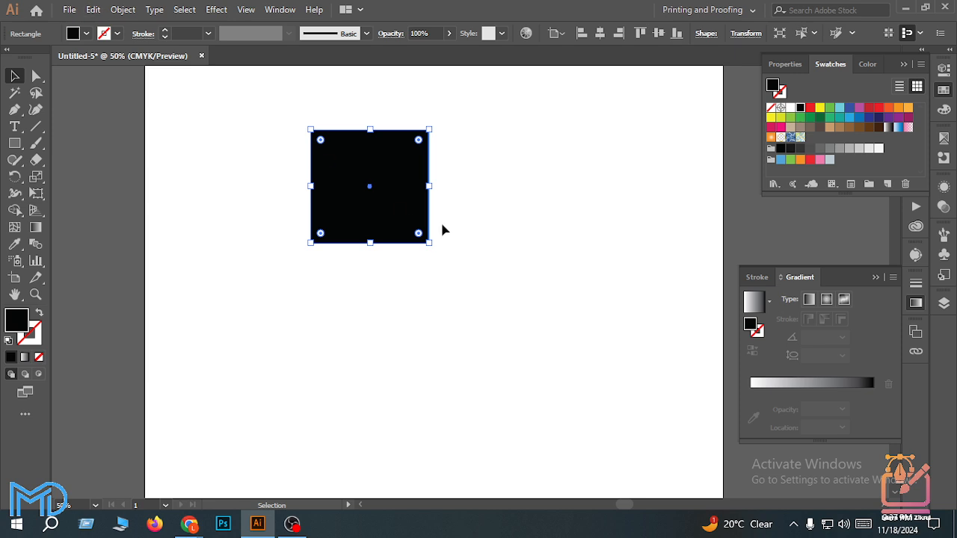
{"action": "scroll", "coordinate": [440, 210], "scroll_direction": "down", "scroll_amount": 1}
{"action": "scroll", "coordinate": [440, 209], "scroll_direction": "up", "scroll_amount": 1}
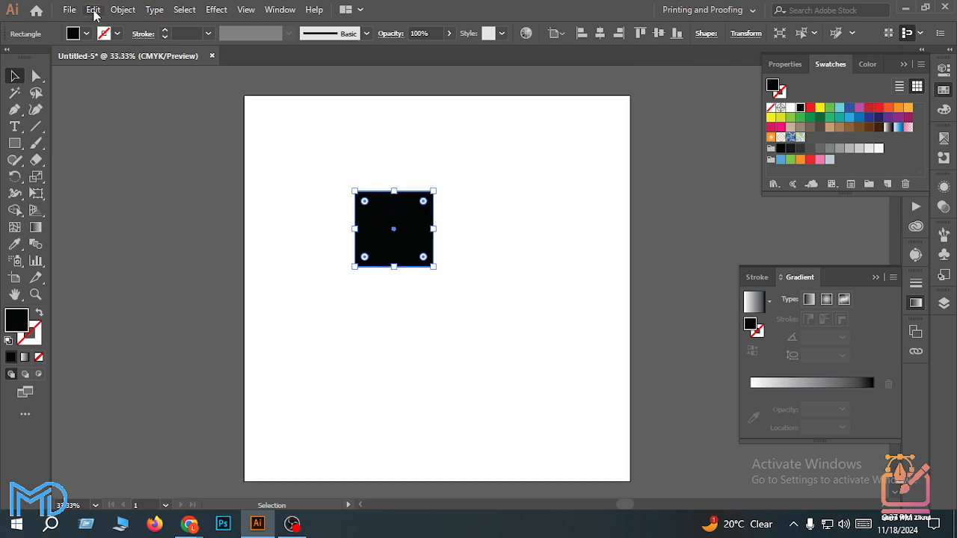
{"action": "left_click", "coordinate": [94, 11]}
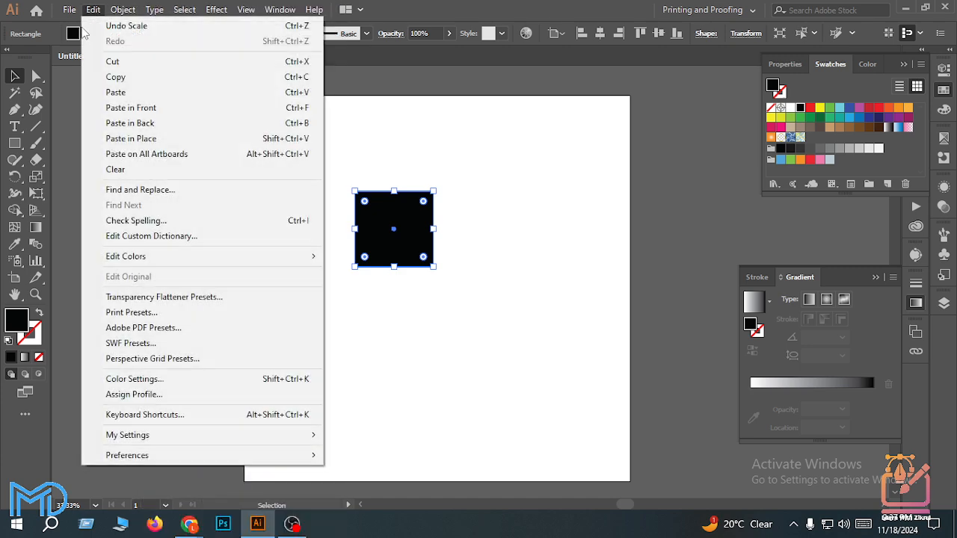
{"action": "left_click", "coordinate": [462, 147]}
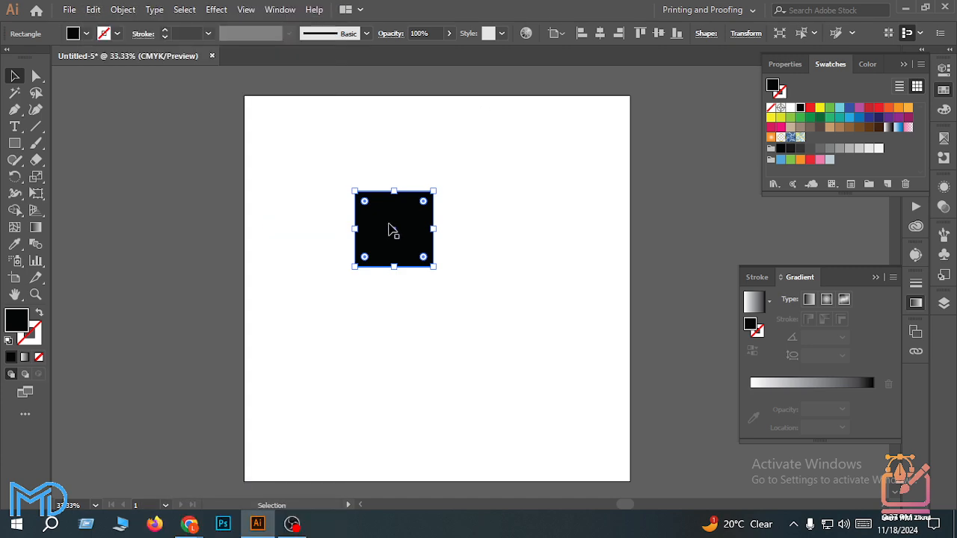
{"action": "scroll", "coordinate": [388, 228], "scroll_direction": "up", "scroll_amount": 1}
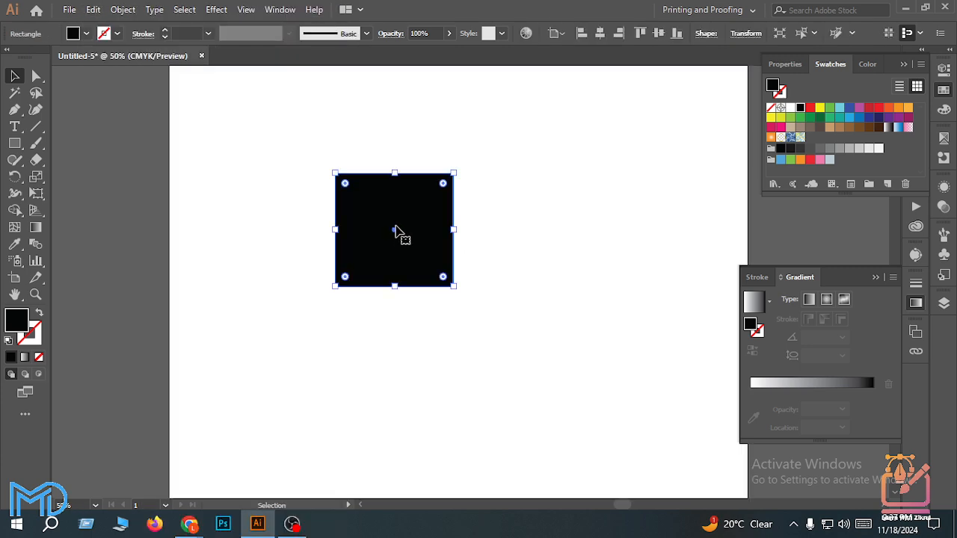
{"action": "left_click", "coordinate": [93, 9]}
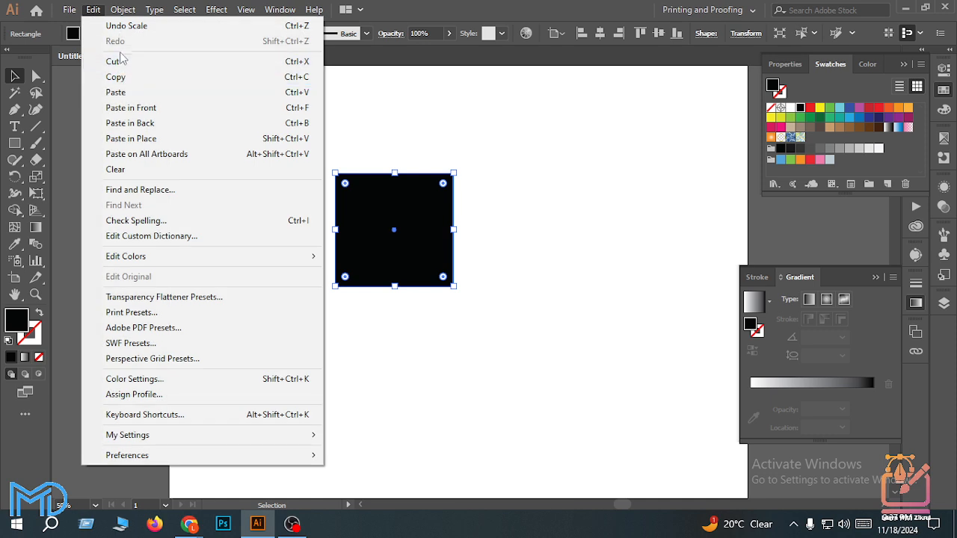
{"action": "left_click", "coordinate": [416, 215]}
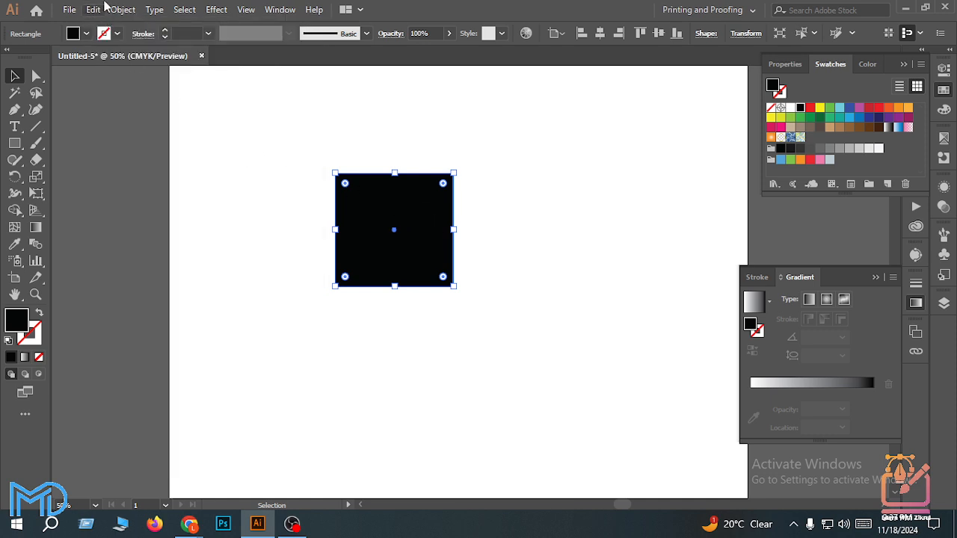
{"action": "left_click", "coordinate": [93, 9]}
{"action": "left_click", "coordinate": [390, 204]}
Scale the black square slightly smaller about its centre and deselect it
{"action": "left_click_drag", "start_coordinate": [454, 287], "coordinate": [446, 279]}
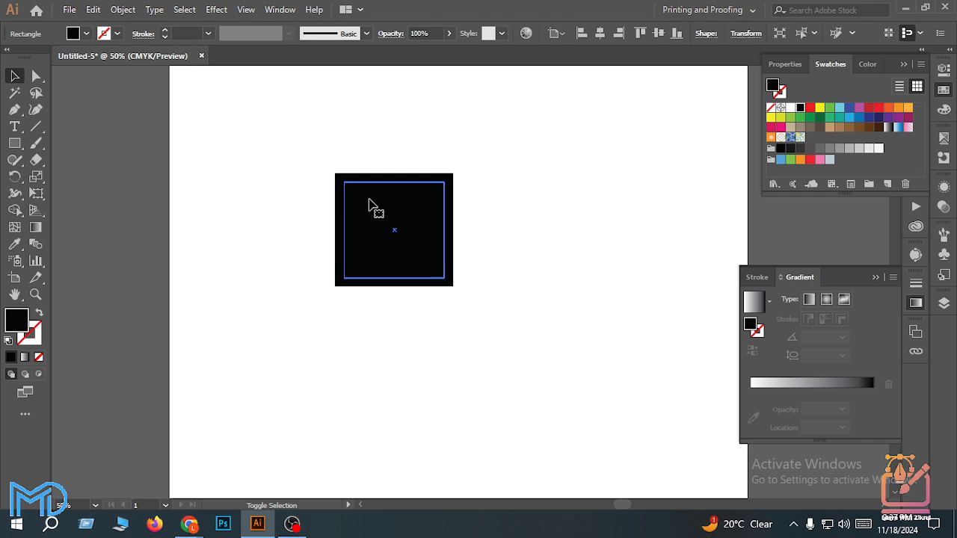
{"action": "left_click", "coordinate": [94, 9]}
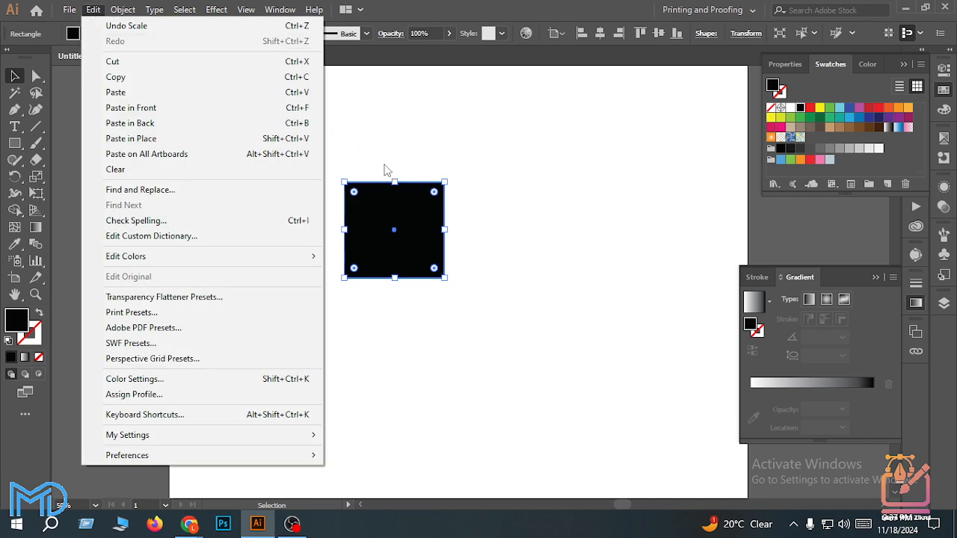
{"action": "left_click", "coordinate": [423, 165]}
{"action": "key", "text": "ctrl+shift+a"}
{"action": "left_click", "coordinate": [92, 10]}
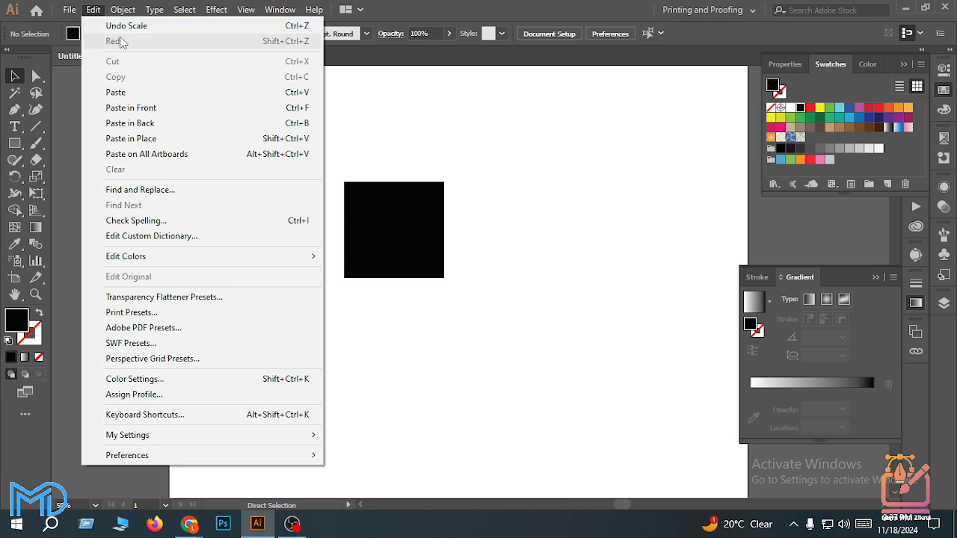
Enlarge the black square by about 30 percent, keeping its upper-left corner fixed
{"action": "left_click", "coordinate": [510, 7]}
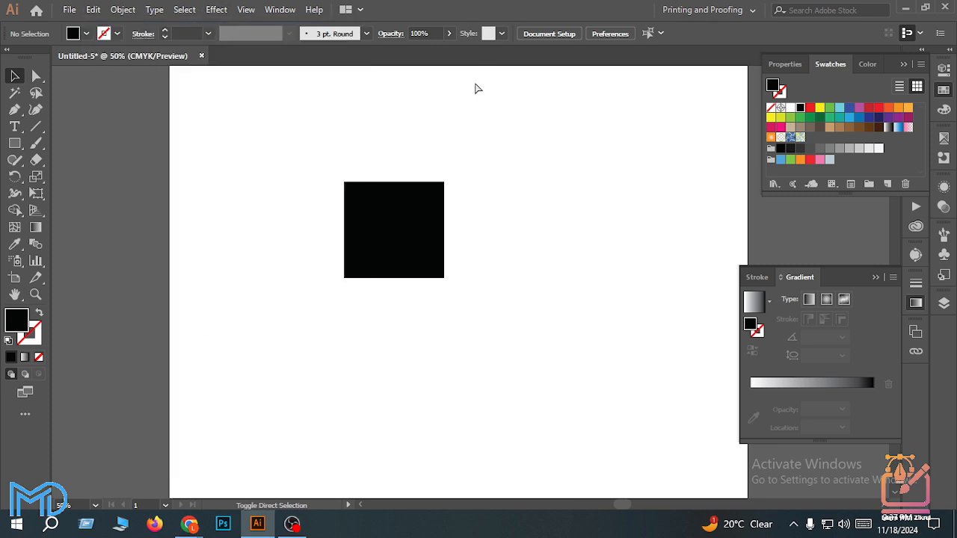
{"action": "left_click_drag", "start_coordinate": [383, 174], "coordinate": [500, 258]}
{"action": "key", "text": "ctrl+plus"}
{"action": "left_click", "coordinate": [554, 309]}
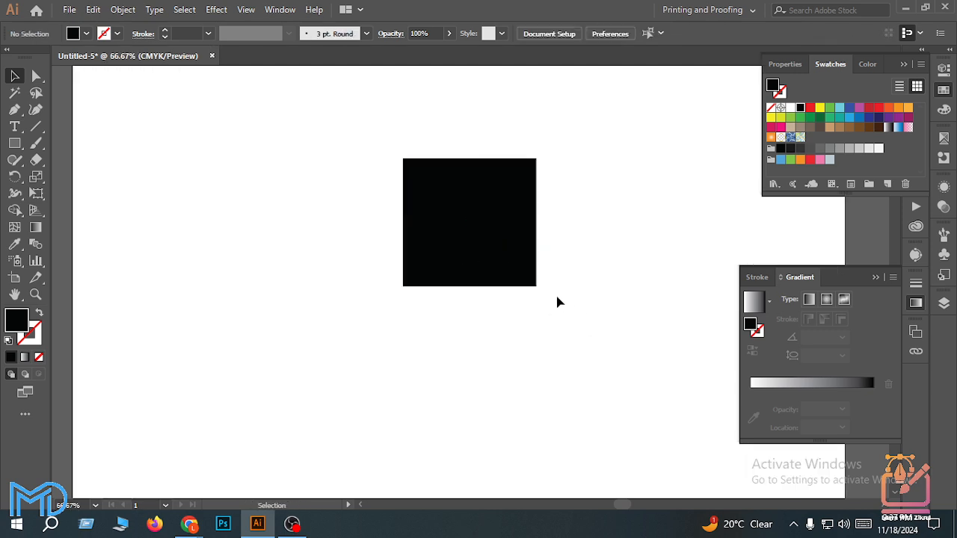
{"action": "left_click", "coordinate": [532, 284]}
{"action": "left_click_drag", "start_coordinate": [536, 286], "coordinate": [574, 325]}
{"action": "key", "text": "ctrl+minus"}
{"action": "left_click", "coordinate": [93, 9]}
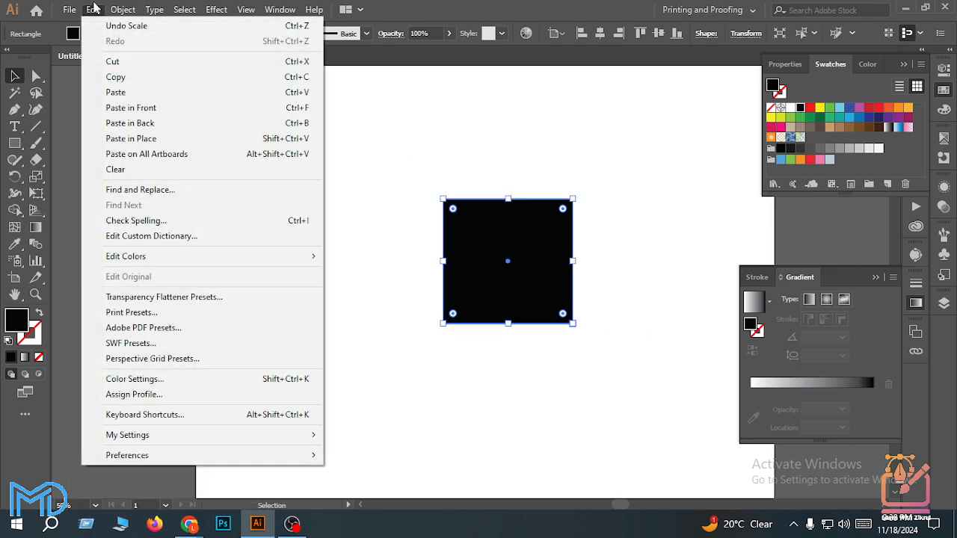
{"action": "left_click", "coordinate": [96, 9]}
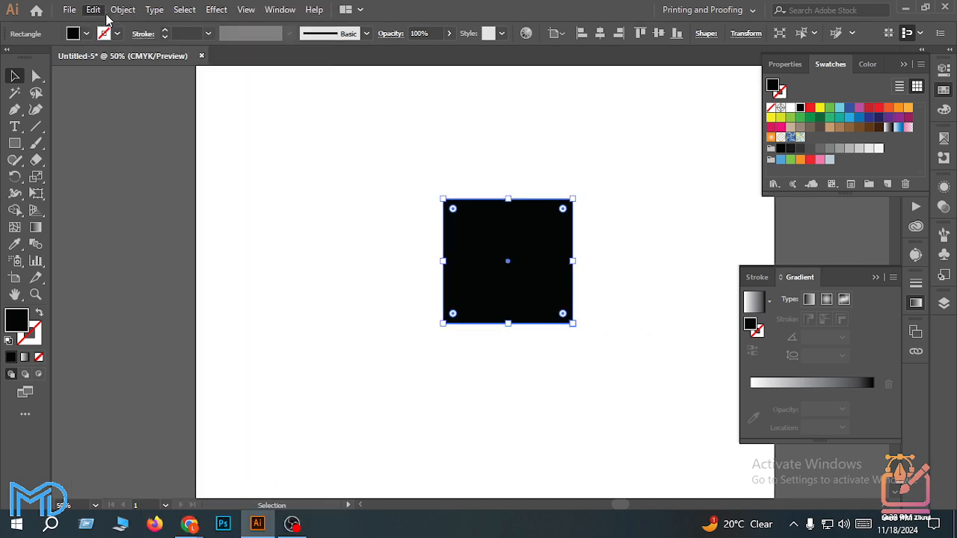
Duplicate the black square sideways so the level copies overlap by slightly less than half their width
{"action": "left_click_drag", "start_coordinate": [519, 259], "coordinate": [489, 241]}
{"action": "key", "text": "ctrl+plus"}
{"action": "key", "text": "ctrl+plus"}
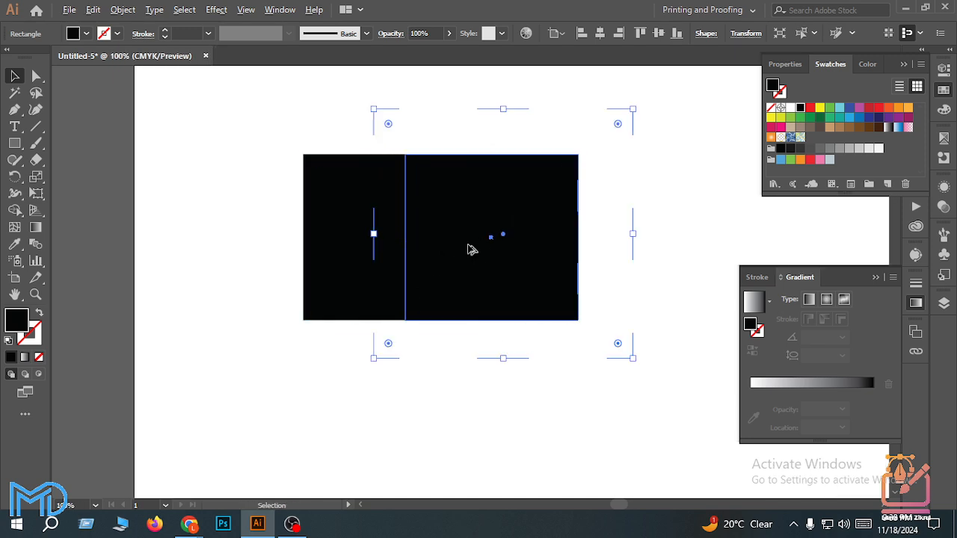
{"action": "left_click", "coordinate": [95, 11]}
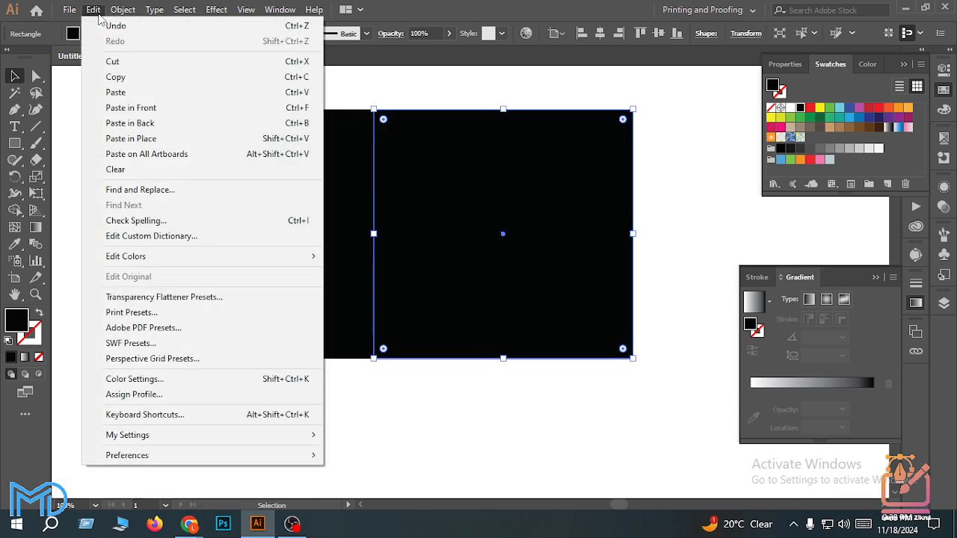
{"action": "left_click", "coordinate": [346, 85]}
Select both black squares together, deselect them and select each one alternately to examine their overlap
{"action": "left_click_drag", "start_coordinate": [339, 86], "coordinate": [424, 217]}
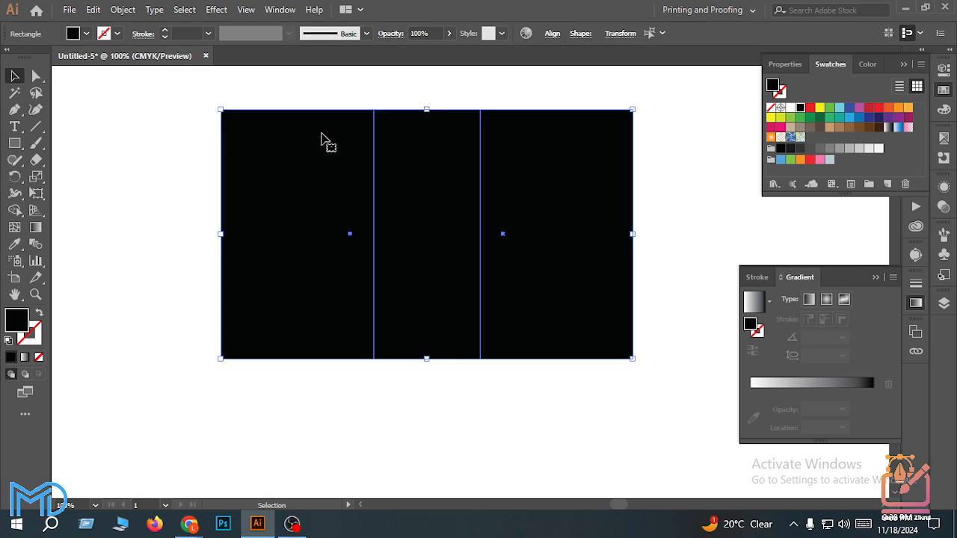
{"action": "left_click", "coordinate": [93, 9]}
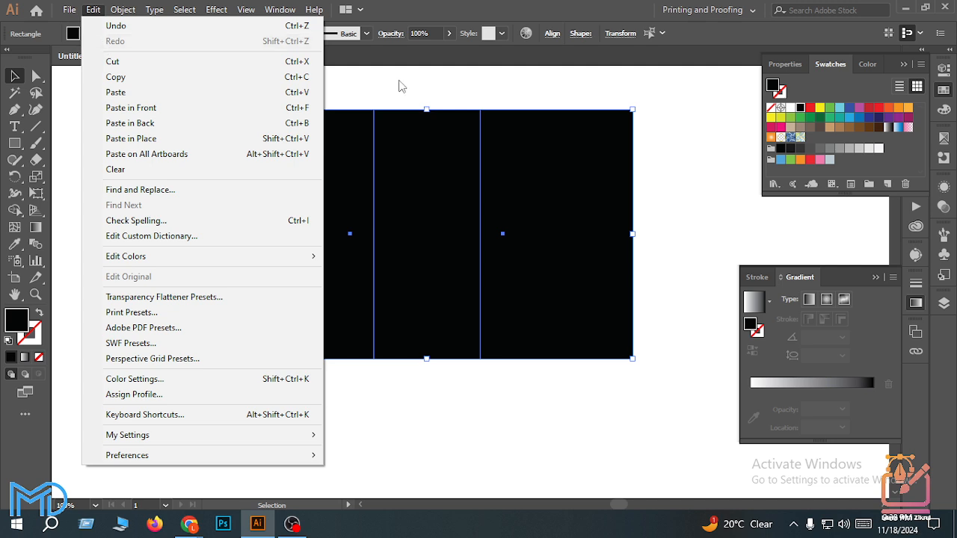
{"action": "left_click", "coordinate": [451, 92]}
{"action": "left_click", "coordinate": [451, 91]}
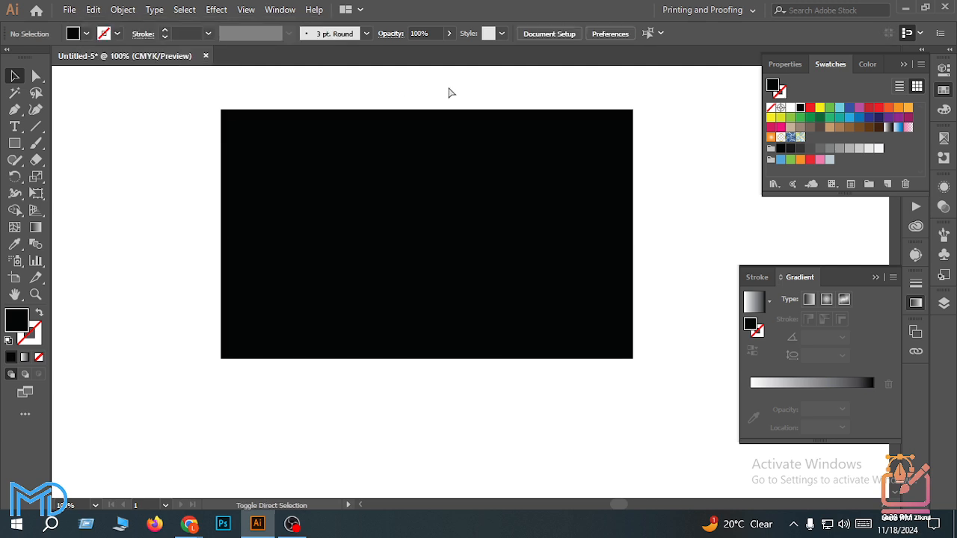
{"action": "left_click", "coordinate": [411, 119]}
{"action": "left_click", "coordinate": [331, 132]}
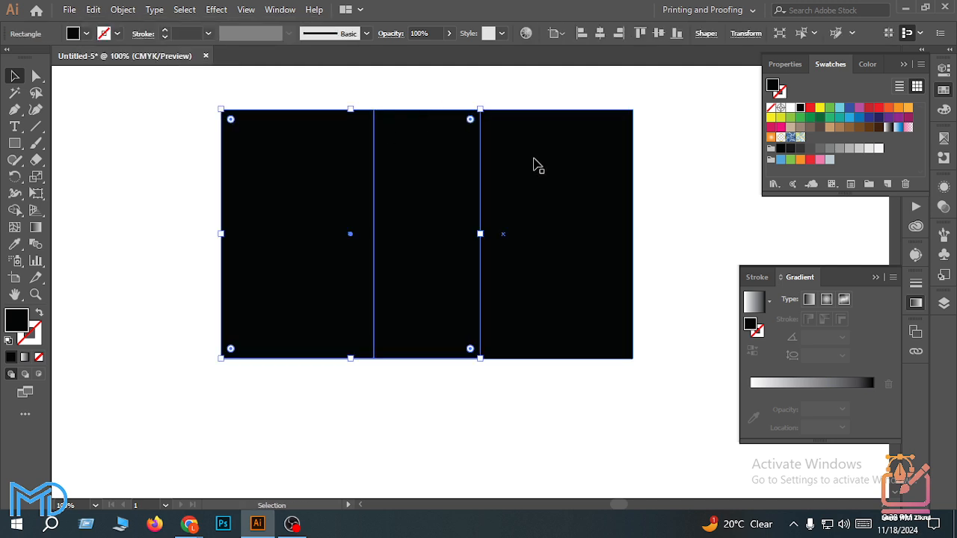
{"action": "left_click", "coordinate": [534, 164]}
{"action": "left_click", "coordinate": [357, 132]}
{"action": "left_click", "coordinate": [494, 166]}
{"action": "left_click", "coordinate": [320, 148]}
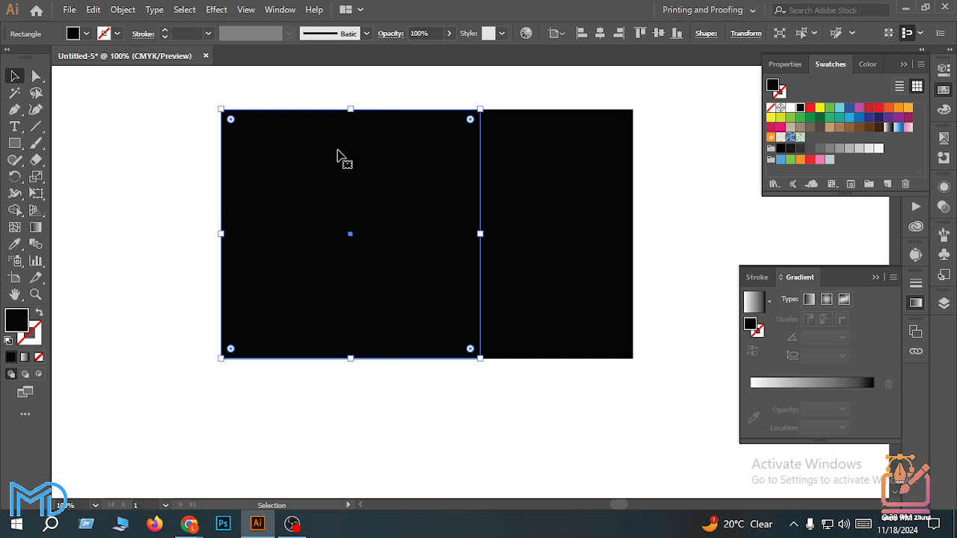
Move the left square outward, level with the right one, until only a narrow strip of the two overlaps
{"action": "left_click_drag", "start_coordinate": [305, 146], "coordinate": [232, 174]}
{"action": "scroll", "coordinate": [247, 174], "scroll_direction": "down", "scroll_amount": 1}
{"action": "left_click_drag", "start_coordinate": [260, 203], "coordinate": [214, 130]}
{"action": "scroll", "coordinate": [221, 156], "scroll_direction": "up", "scroll_amount": 1}
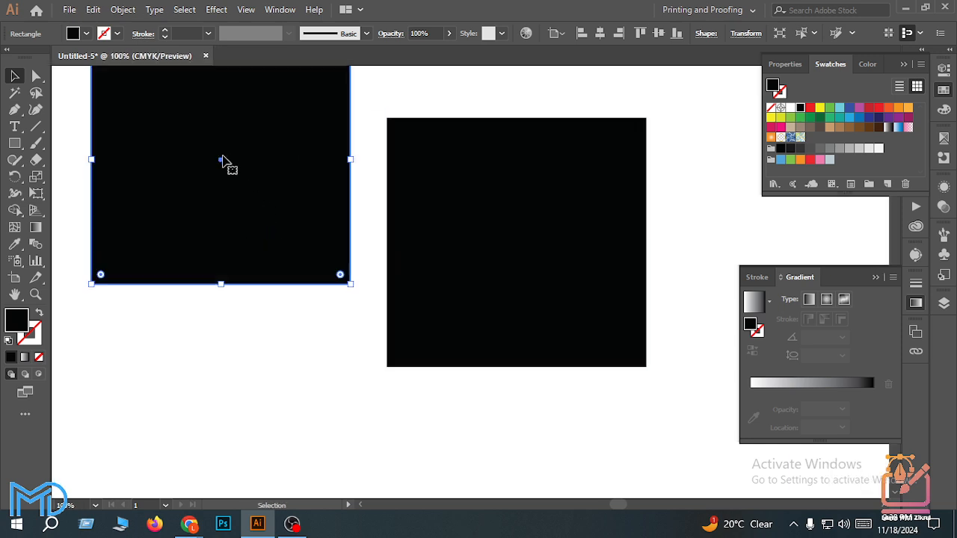
{"action": "scroll", "coordinate": [257, 168], "scroll_direction": "down", "scroll_amount": 1}
{"action": "scroll", "coordinate": [256, 171], "scroll_direction": "up", "scroll_amount": 1}
{"action": "left_click_drag", "start_coordinate": [258, 182], "coordinate": [298, 235]}
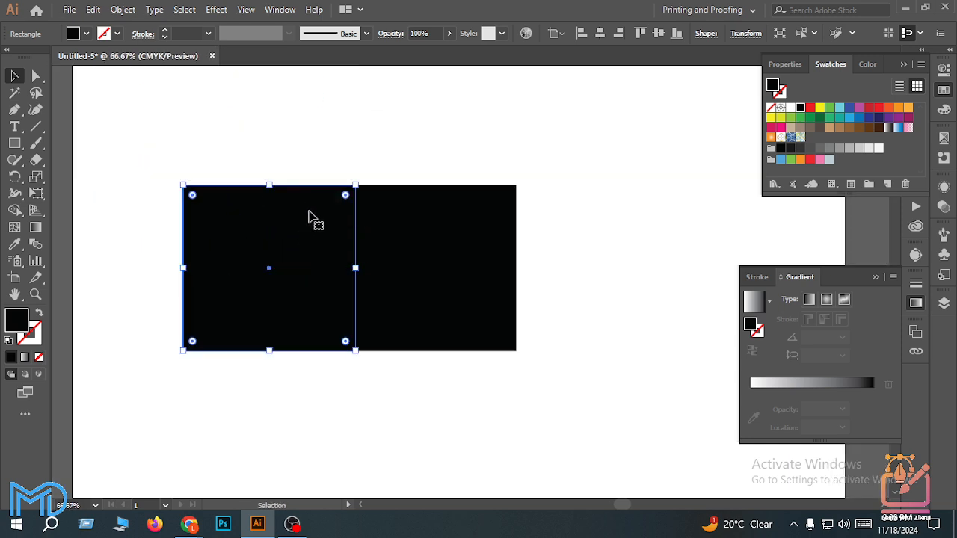
Move the left square slightly up and outward, leaving a narrow gap between the two squares
{"action": "left_click_drag", "start_coordinate": [313, 198], "coordinate": [283, 184]}
{"action": "left_click_drag", "start_coordinate": [278, 240], "coordinate": [238, 212]}
{"action": "key", "text": "ctrl+z"}
{"action": "key", "text": "ctrl+z"}
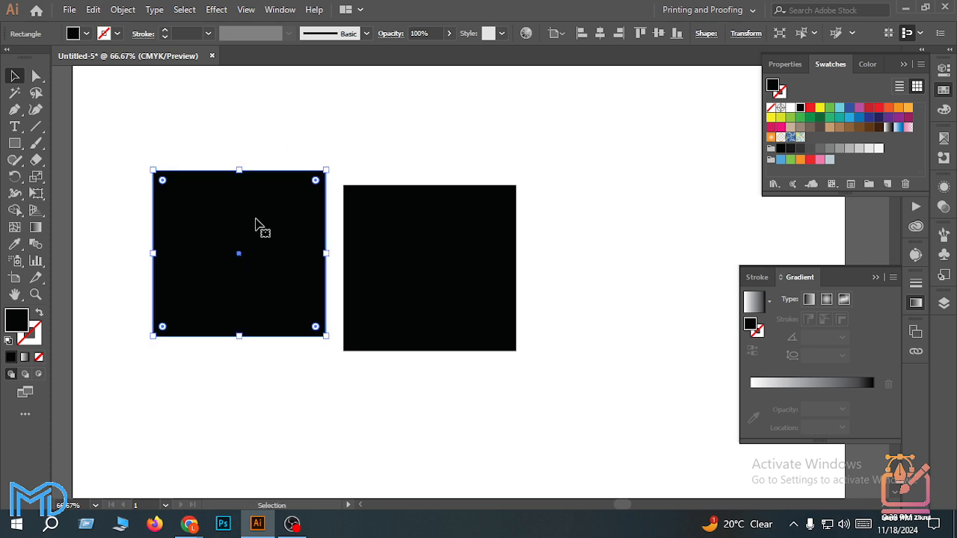
Select each black square in turn and undo the left square's last move
{"action": "left_click_drag", "start_coordinate": [224, 120], "coordinate": [336, 316]}
{"action": "scroll", "coordinate": [332, 262], "scroll_direction": "up", "scroll_amount": 1}
{"action": "left_click", "coordinate": [332, 258]}
{"action": "scroll", "coordinate": [254, 269], "scroll_direction": "down", "scroll_amount": 1}
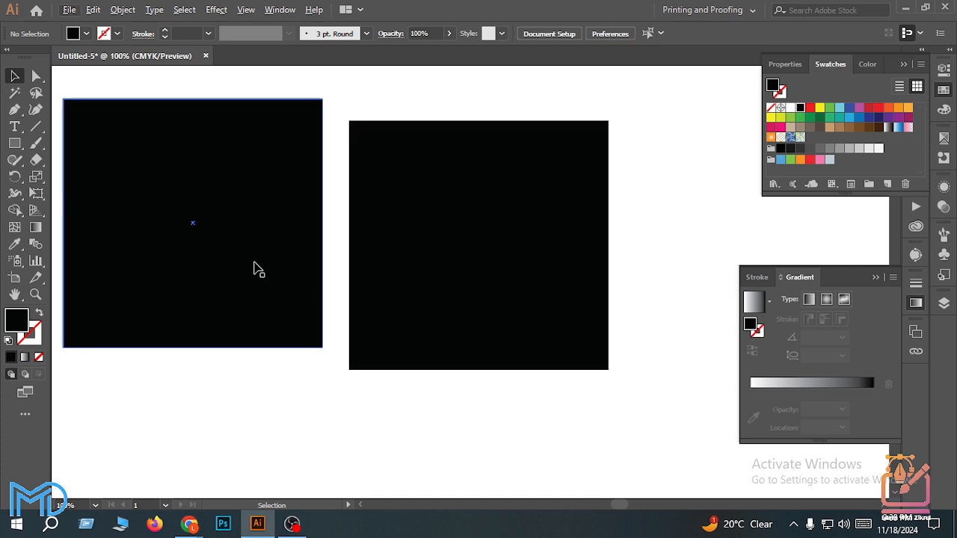
{"action": "left_click", "coordinate": [252, 265]}
{"action": "left_click", "coordinate": [404, 203]}
{"action": "scroll", "coordinate": [329, 206], "scroll_direction": "down", "scroll_amount": 1}
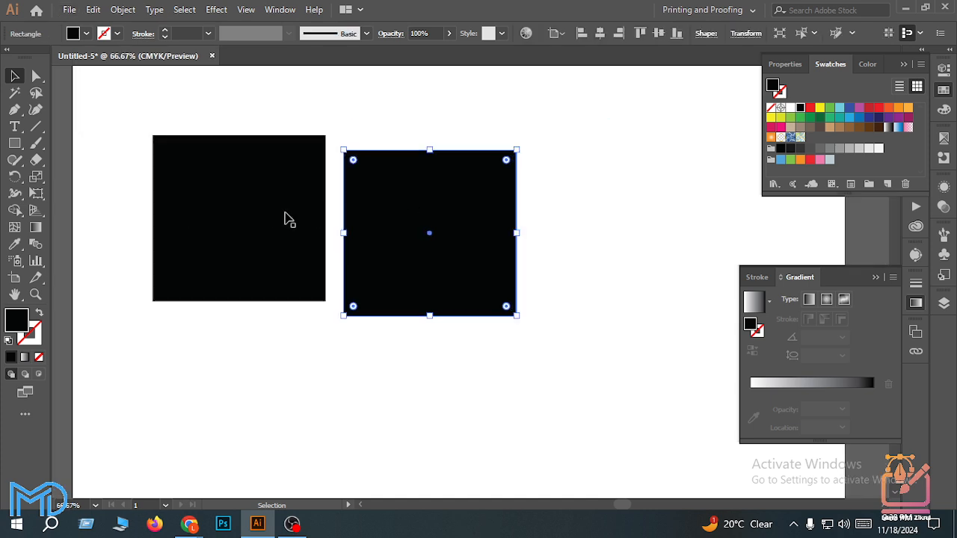
{"action": "left_click", "coordinate": [274, 224]}
{"action": "scroll", "coordinate": [274, 224], "scroll_direction": "up", "scroll_amount": 1}
{"action": "scroll", "coordinate": [307, 210], "scroll_direction": "up", "scroll_amount": 1}
{"action": "left_click_drag", "start_coordinate": [236, 99], "coordinate": [373, 262]}
{"action": "scroll", "coordinate": [290, 183], "scroll_direction": "down", "scroll_amount": 1}
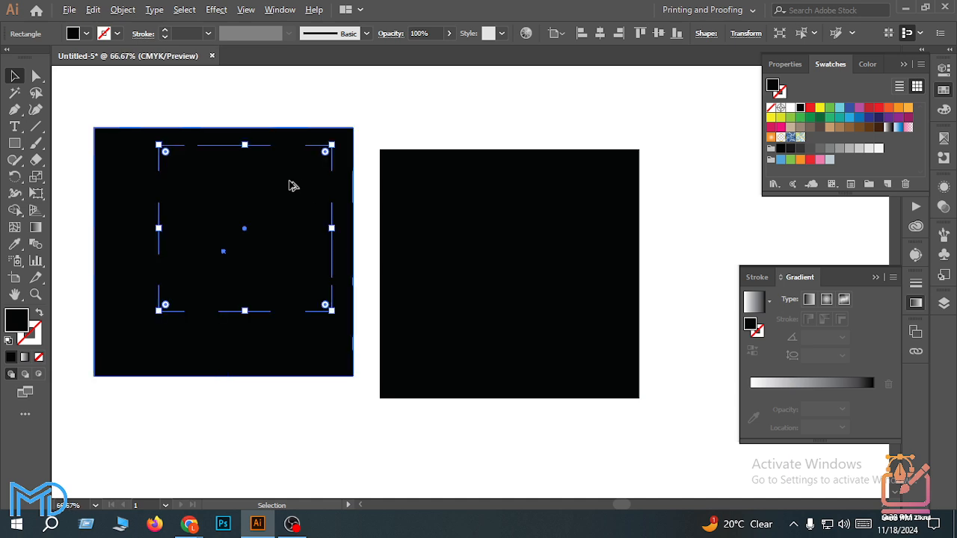
{"action": "key", "text": "ctrl+z"}
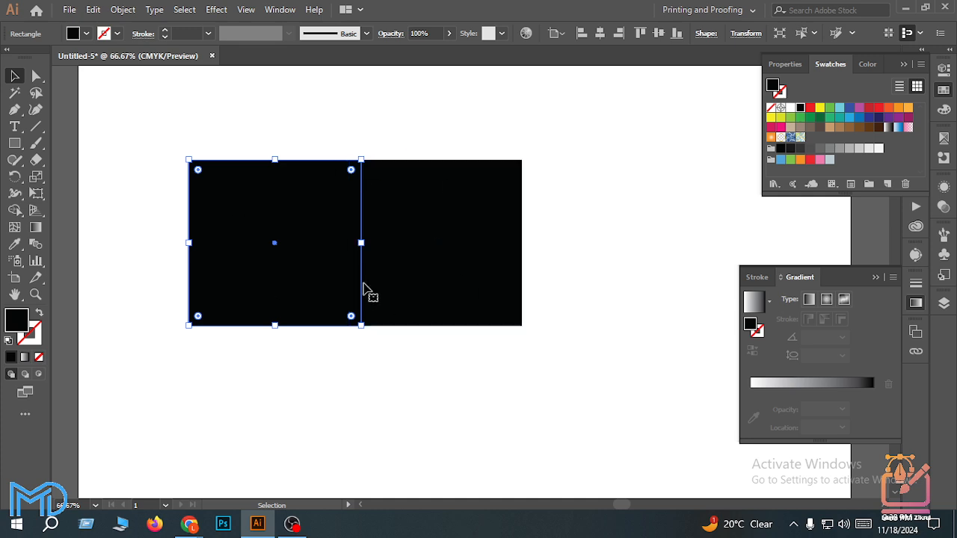
Move the left square diagonally up and away from the right one and undo the move
{"action": "left_click_drag", "start_coordinate": [188, 134], "coordinate": [305, 183]}
{"action": "left_click_drag", "start_coordinate": [290, 251], "coordinate": [243, 204]}
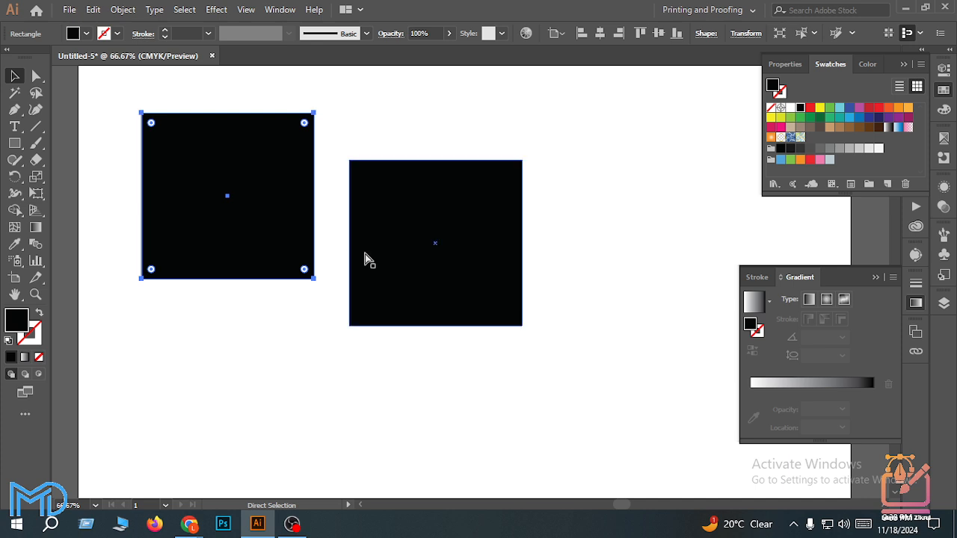
{"action": "key", "text": "ctrl+z"}
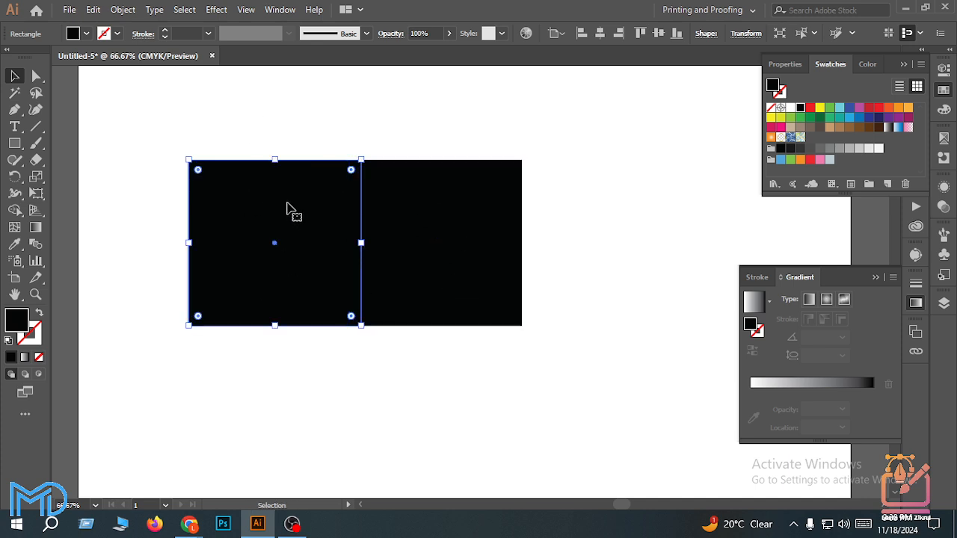
Reselect the left square and redo its diagonal move away from the right square
{"action": "left_click_drag", "start_coordinate": [176, 119], "coordinate": [204, 144]}
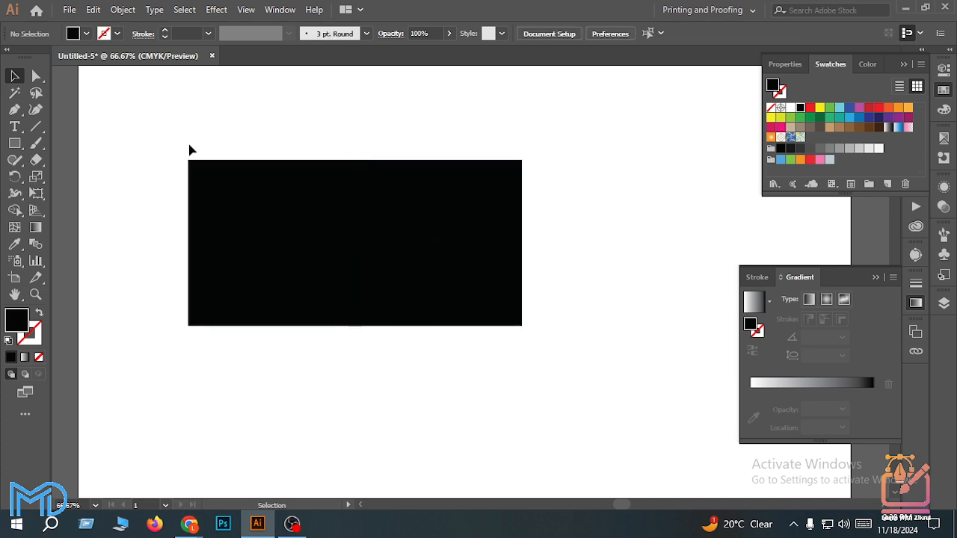
{"action": "left_click", "coordinate": [285, 235]}
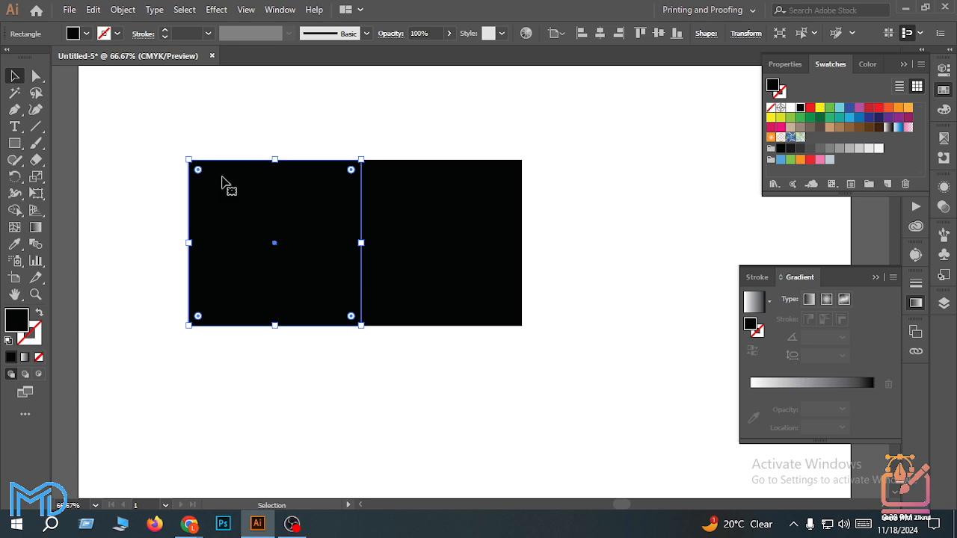
{"action": "key", "text": "a"}
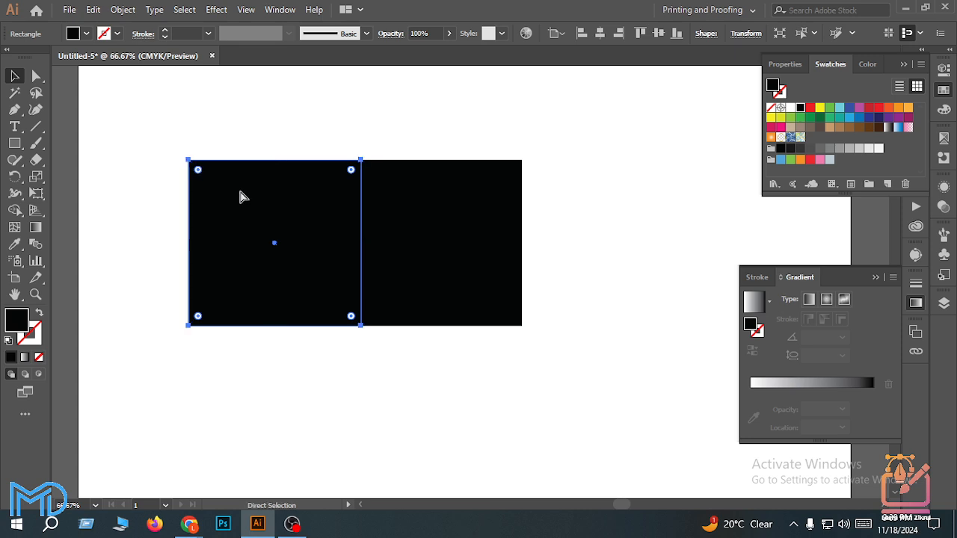
{"action": "key", "text": "ctrl+z"}
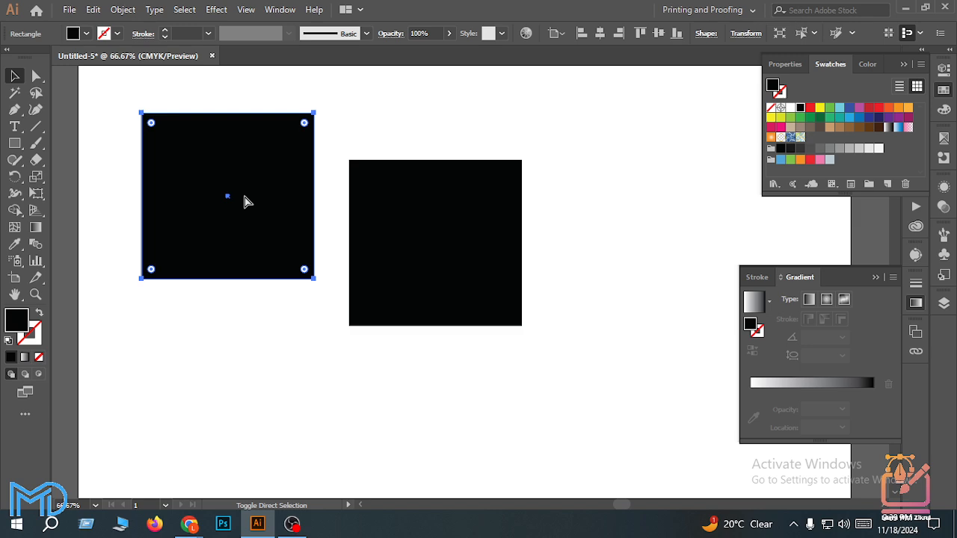
Move the left square down over the right one, check the available Undo and Redo commands, and deselect it
{"action": "left_click_drag", "start_coordinate": [357, 246], "coordinate": [357, 246]}
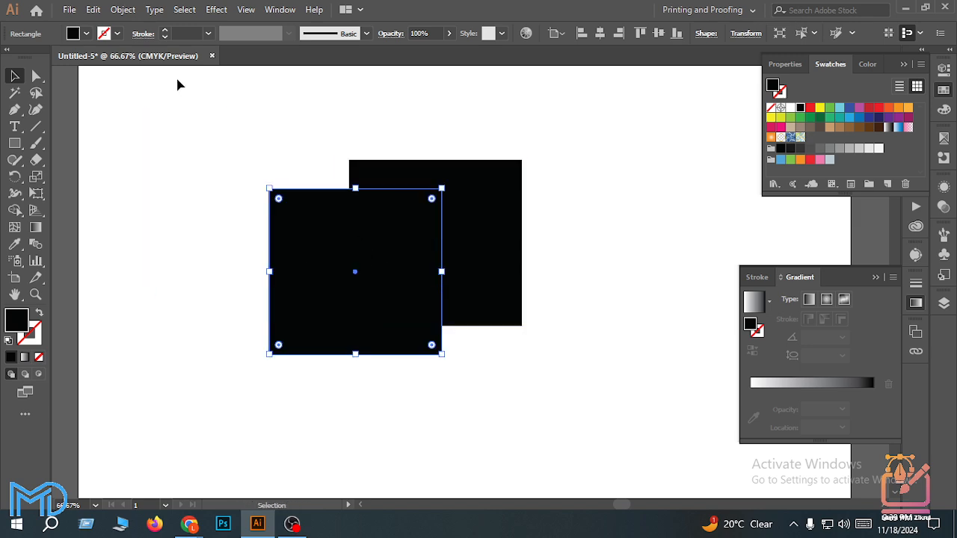
{"action": "left_click", "coordinate": [123, 10]}
{"action": "left_click", "coordinate": [94, 9]}
{"action": "left_click", "coordinate": [94, 10]}
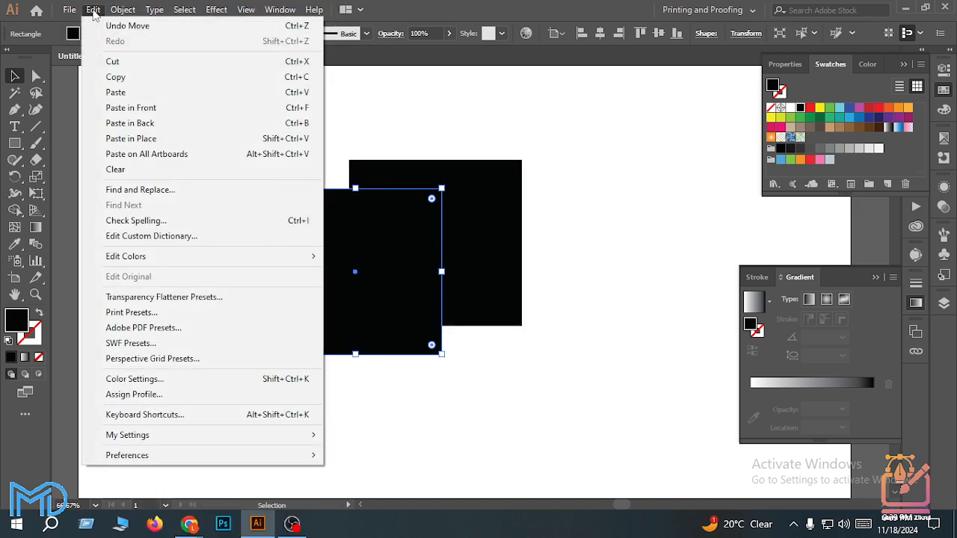
{"action": "left_click", "coordinate": [437, 133]}
{"action": "key", "text": "ctrl+shift+a"}
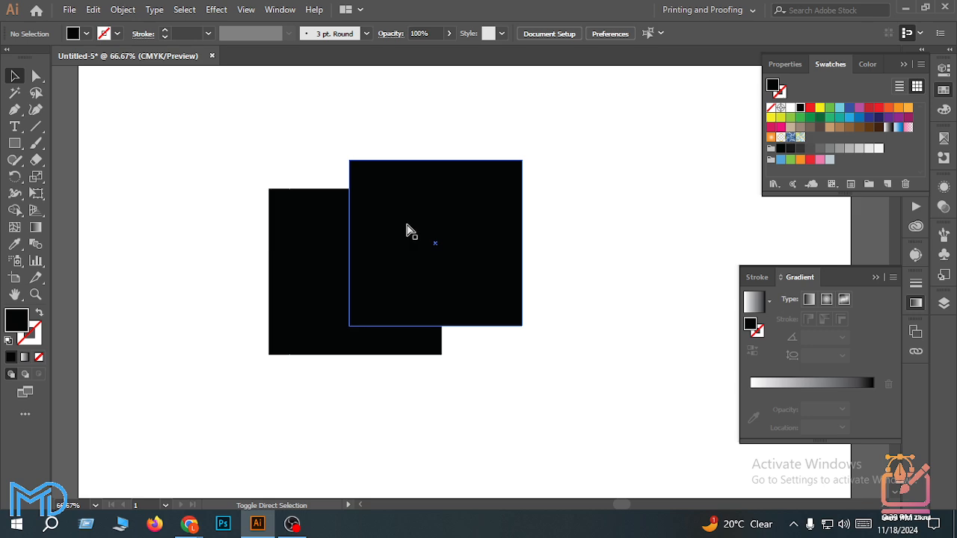
Undo the move onto the right square and check which Undo and Redo commands are available
{"action": "key", "text": "ctrl+z"}
{"action": "left_click", "coordinate": [331, 240]}
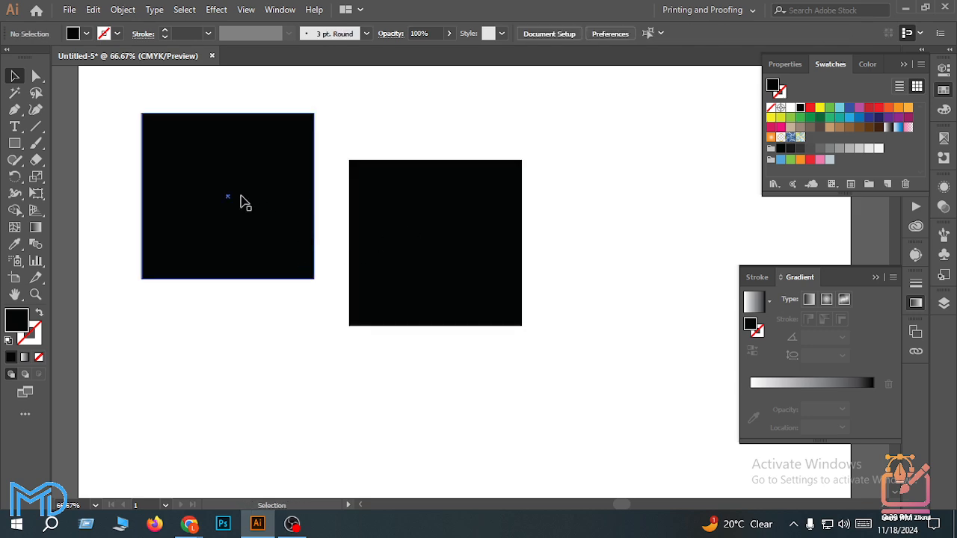
{"action": "left_click", "coordinate": [92, 9]}
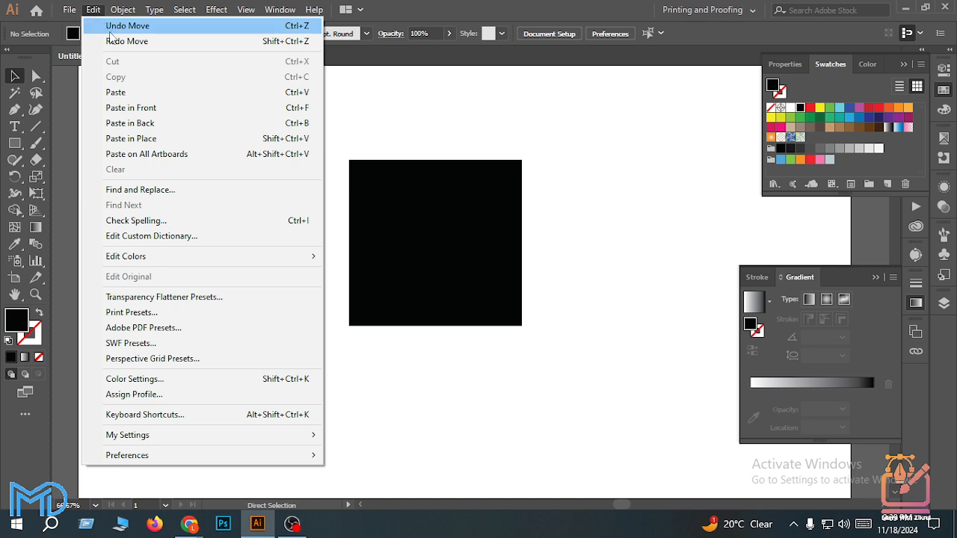
{"action": "left_click", "coordinate": [464, 111]}
Move the left square slightly down and toward the right one until their edges just overlap, and check the undo history
{"action": "left_click_drag", "start_coordinate": [270, 153], "coordinate": [321, 165]}
{"action": "left_click", "coordinate": [93, 9]}
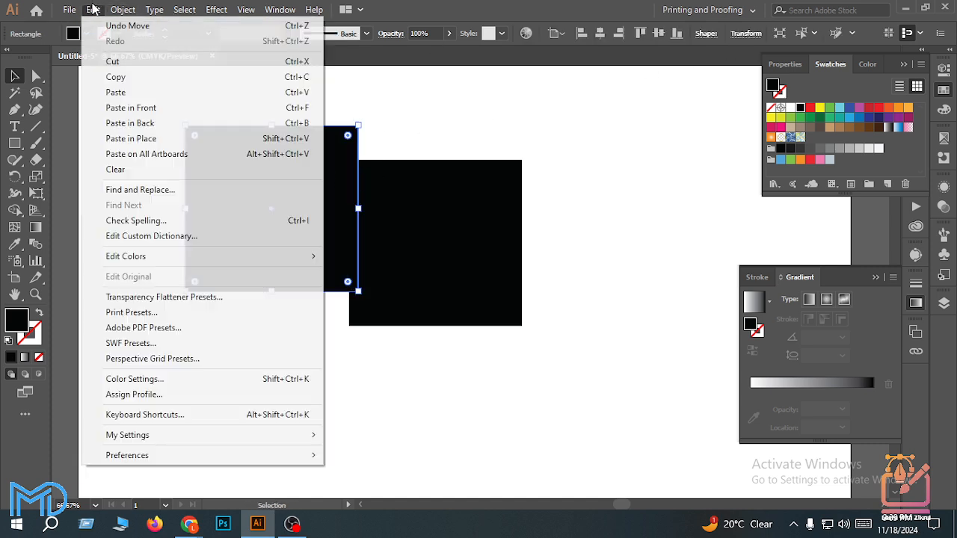
{"action": "left_click", "coordinate": [419, 124]}
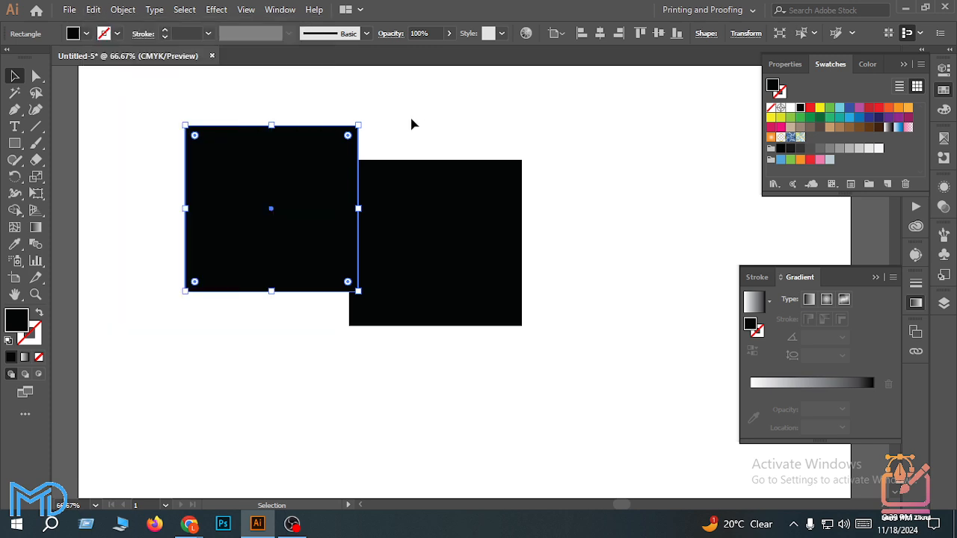
{"action": "left_click", "coordinate": [410, 124]}
Move the left square straight down, undo that move and check the available Undo and Redo commands
{"action": "left_click_drag", "start_coordinate": [324, 145], "coordinate": [324, 197]}
{"action": "left_click", "coordinate": [93, 9]}
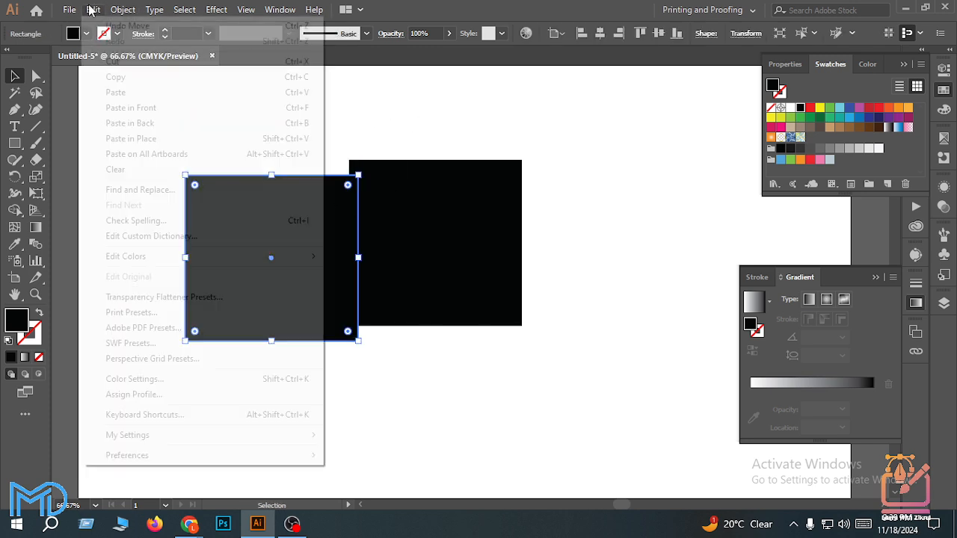
{"action": "left_click", "coordinate": [377, 114]}
{"action": "left_click", "coordinate": [376, 113]}
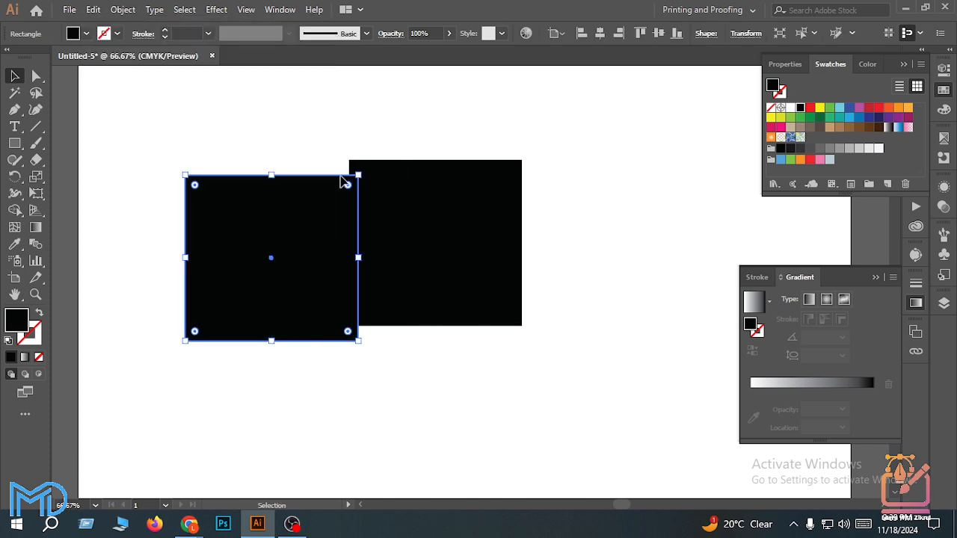
{"action": "key", "text": "ctrl+z"}
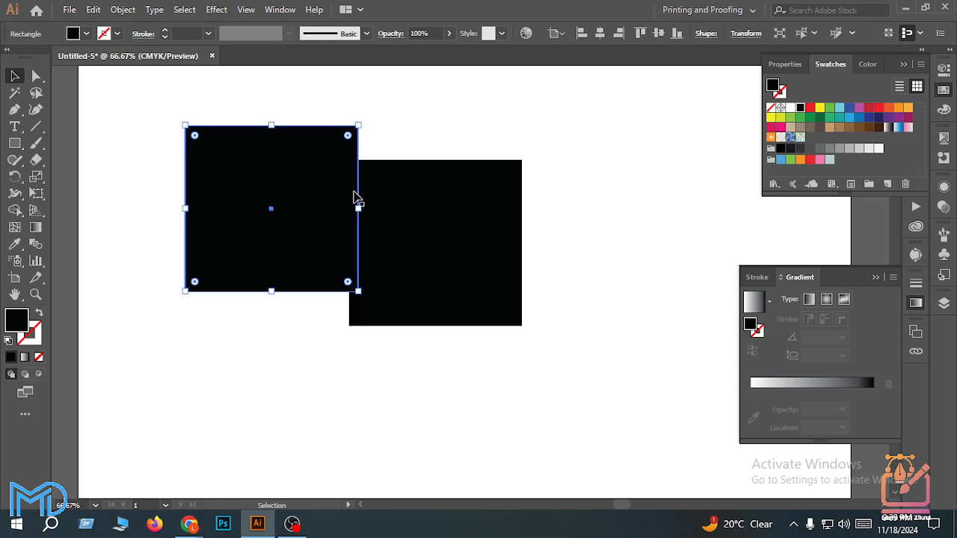
{"action": "left_click", "coordinate": [93, 9]}
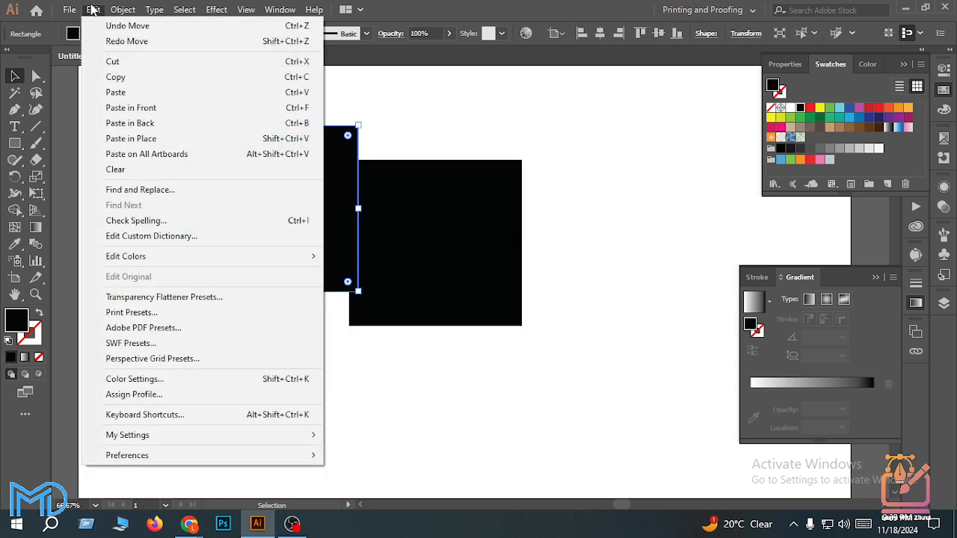
Redo the left square's downward move, move the square slightly back up and deselect it
{"action": "left_click", "coordinate": [126, 41]}
{"action": "left_click_drag", "start_coordinate": [317, 120], "coordinate": [428, 269]}
{"action": "left_click", "coordinate": [305, 149]}
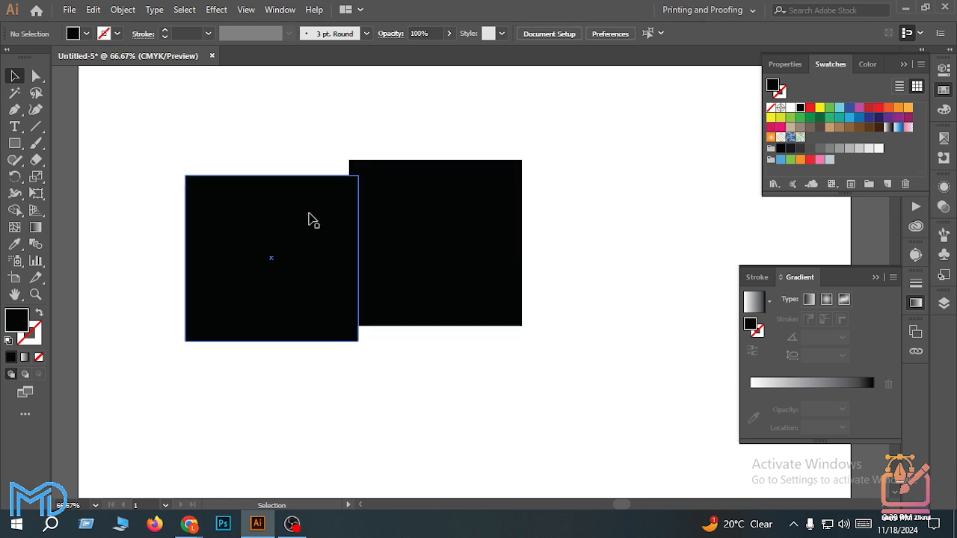
{"action": "left_click_drag", "start_coordinate": [312, 240], "coordinate": [313, 204]}
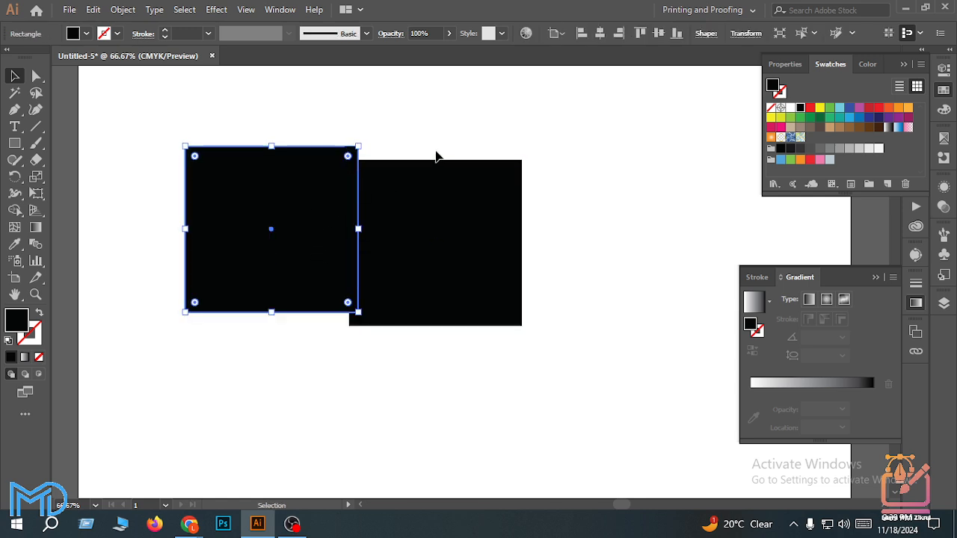
{"action": "left_click", "coordinate": [435, 151]}
Select both squares together, deselect them and examine the available editing commands, including Cut, Copy and Paste
{"action": "scroll", "coordinate": [243, 226], "scroll_direction": "down", "scroll_amount": 1}
{"action": "left_click_drag", "start_coordinate": [196, 74], "coordinate": [499, 366]}
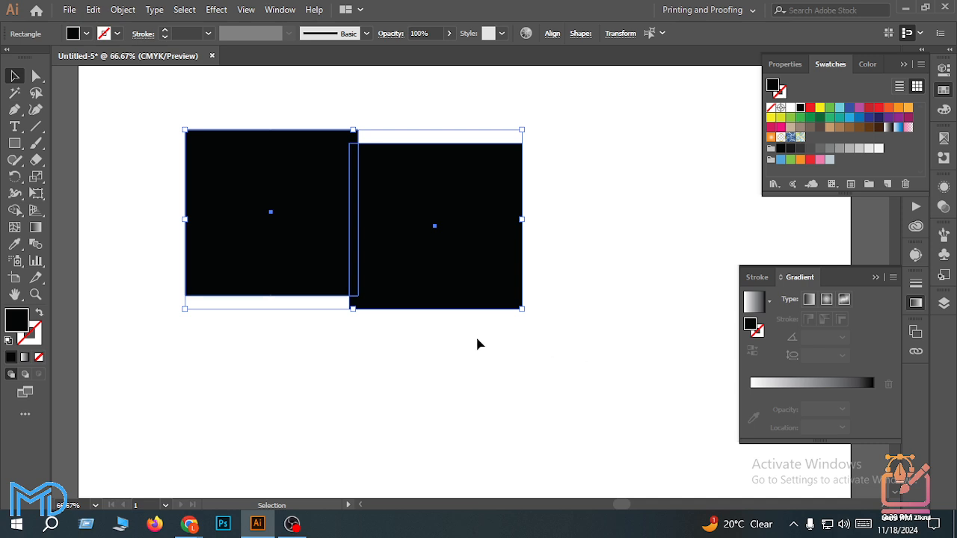
{"action": "left_click", "coordinate": [477, 343]}
{"action": "left_click", "coordinate": [93, 9]}
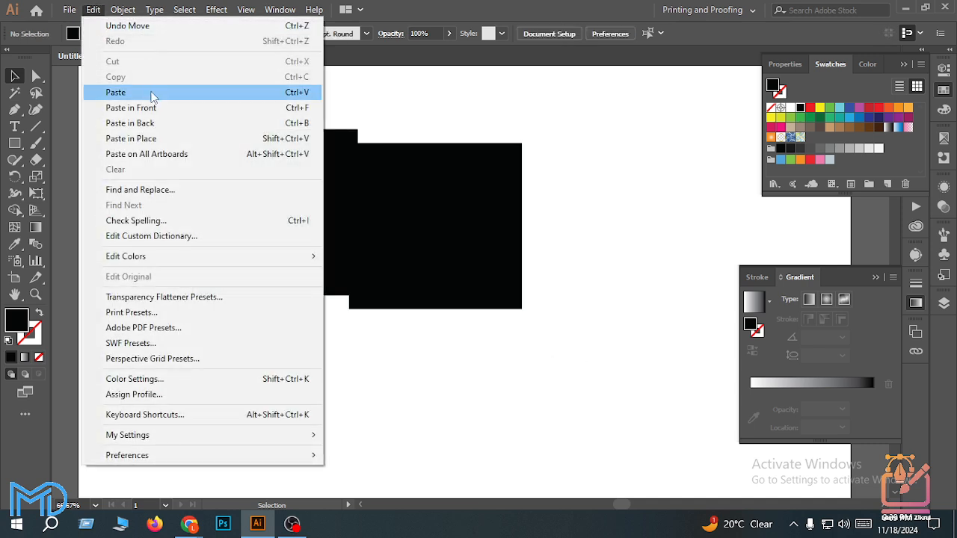
{"action": "left_click", "coordinate": [494, 84]}
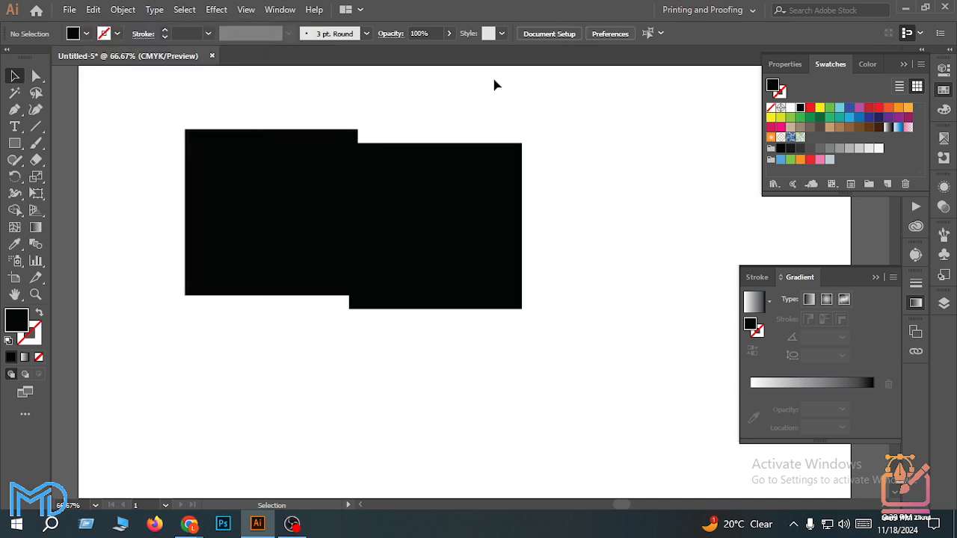
{"action": "left_click", "coordinate": [93, 9]}
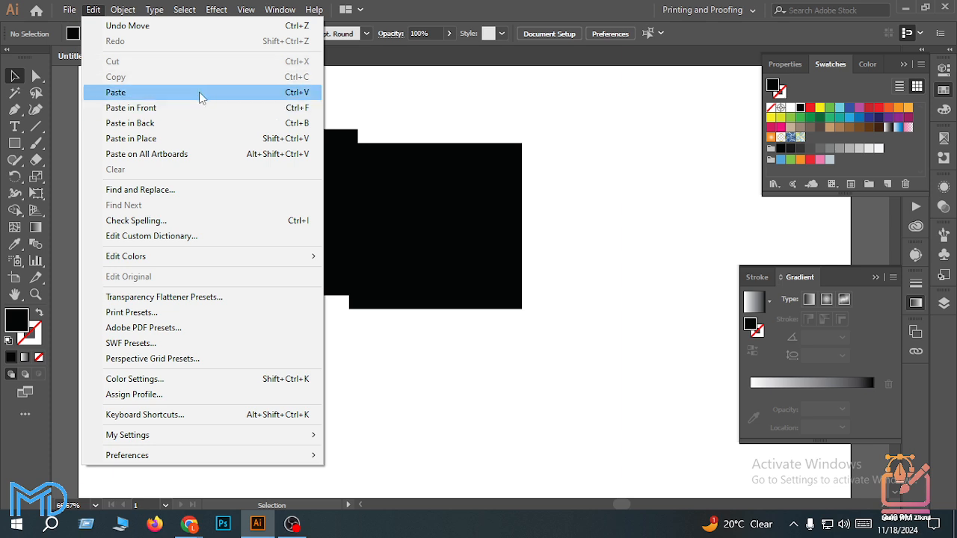
{"action": "left_click", "coordinate": [367, 104]}
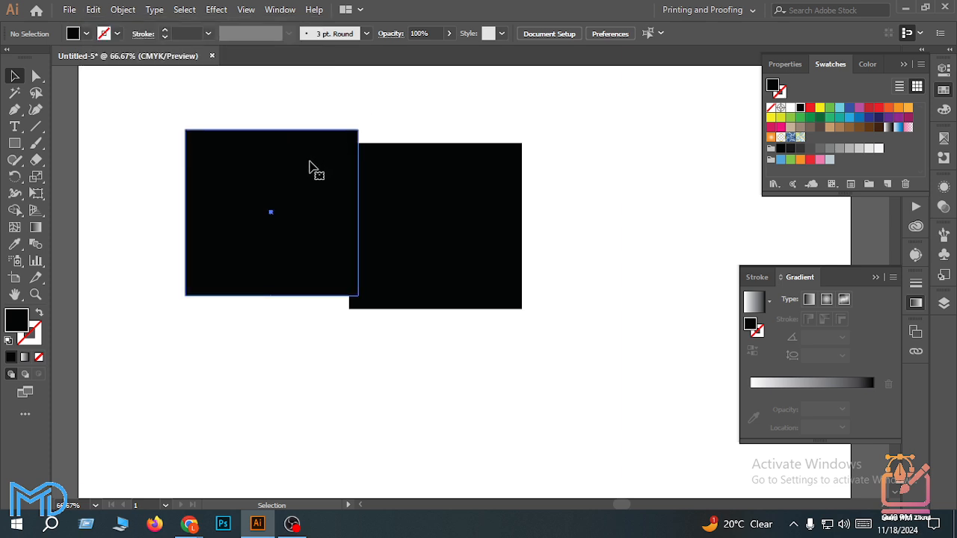
Move the left square clear of the other square and remove it from the artboard
{"action": "left_click_drag", "start_coordinate": [305, 192], "coordinate": [299, 215]}
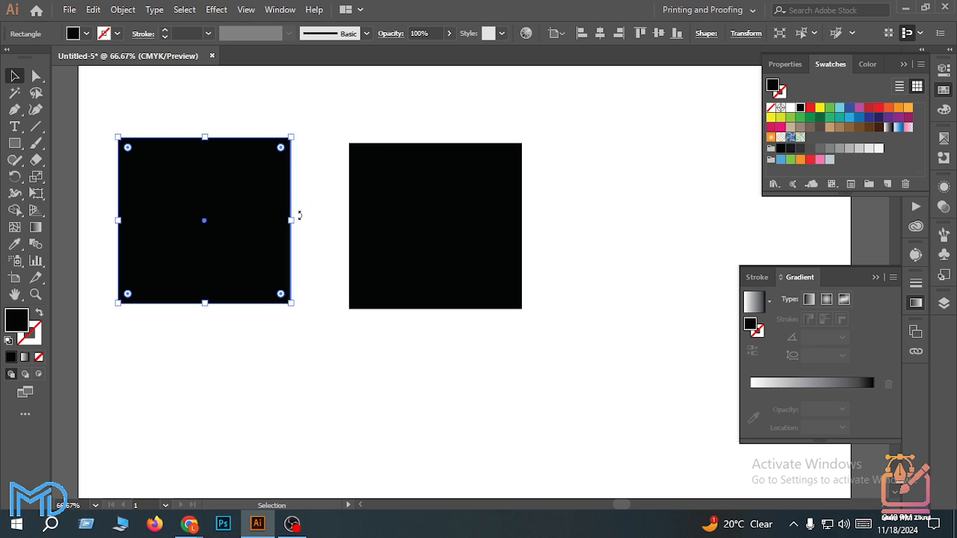
{"action": "key", "text": "a"}
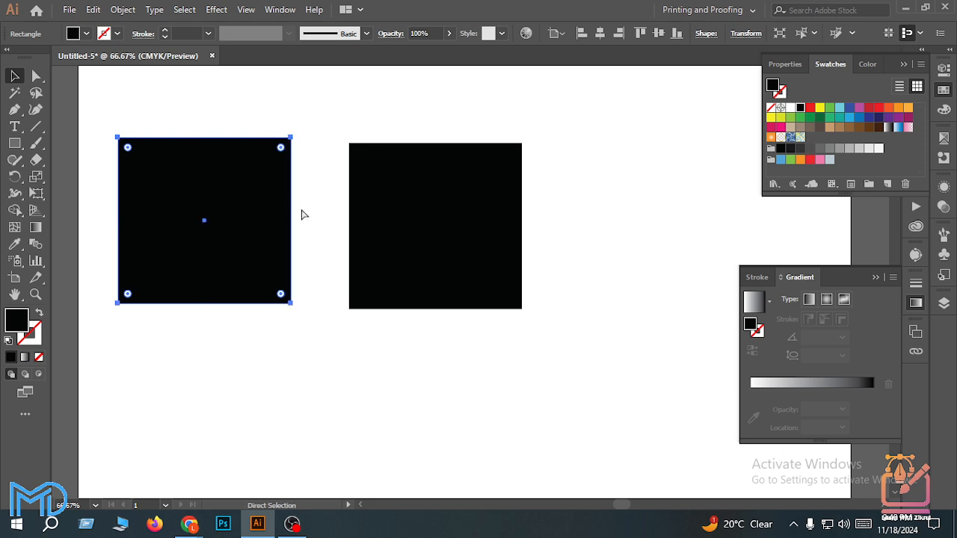
{"action": "key", "text": "Delete"}
{"action": "key", "text": "v"}
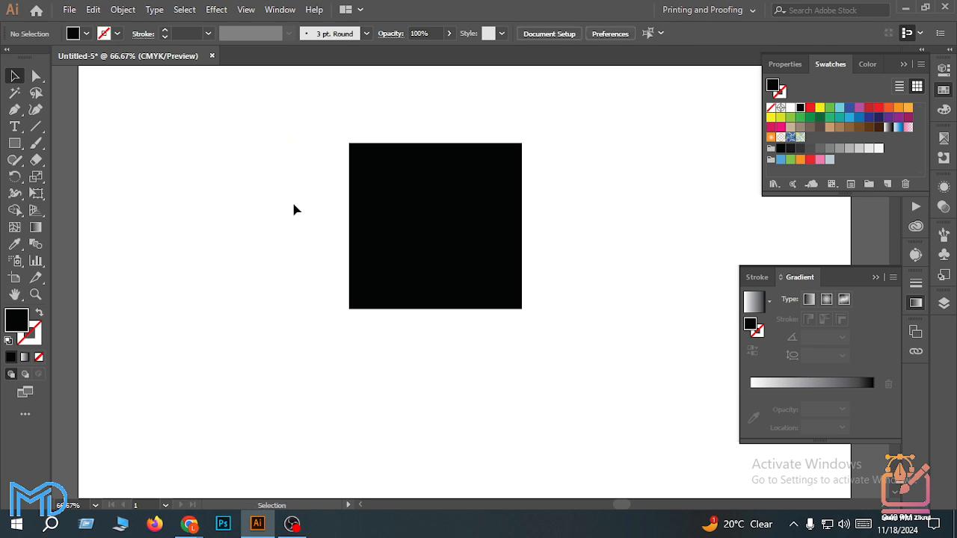
Paste two copies of the square onto the artboard over the remaining one
{"action": "scroll", "coordinate": [292, 210], "scroll_direction": "down", "scroll_amount": 2}
{"action": "scroll", "coordinate": [292, 210], "scroll_direction": "up", "scroll_amount": 2}
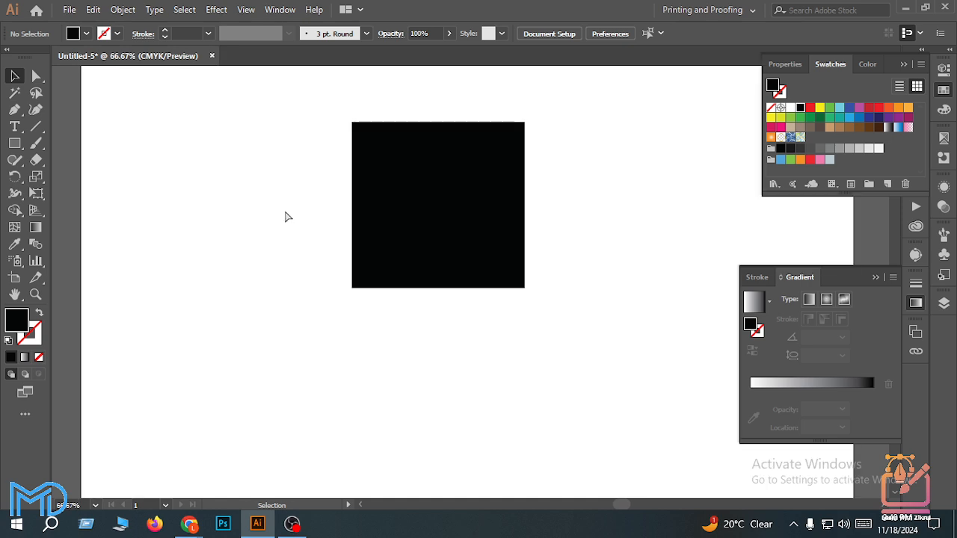
{"action": "key", "text": "ctrl+v"}
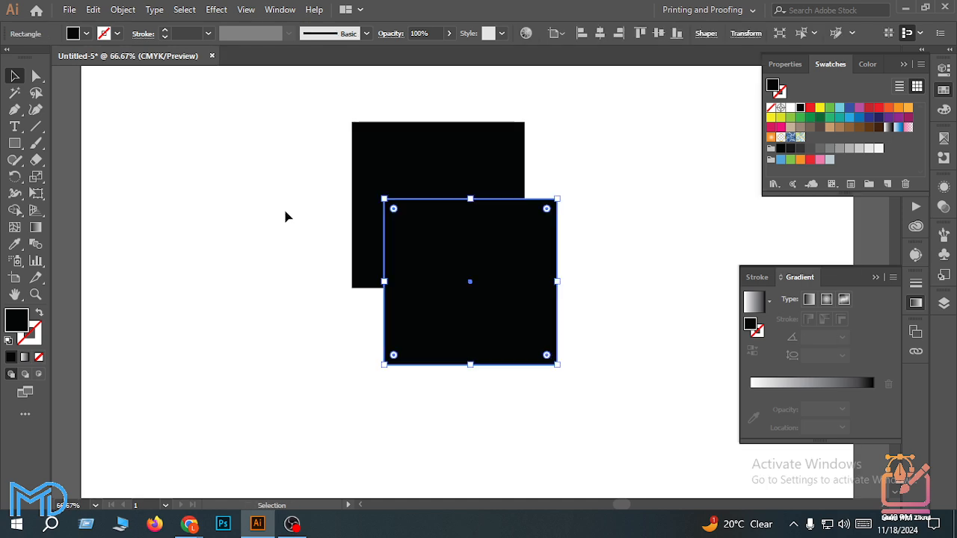
{"action": "scroll", "coordinate": [387, 245], "scroll_direction": "down", "scroll_amount": 2}
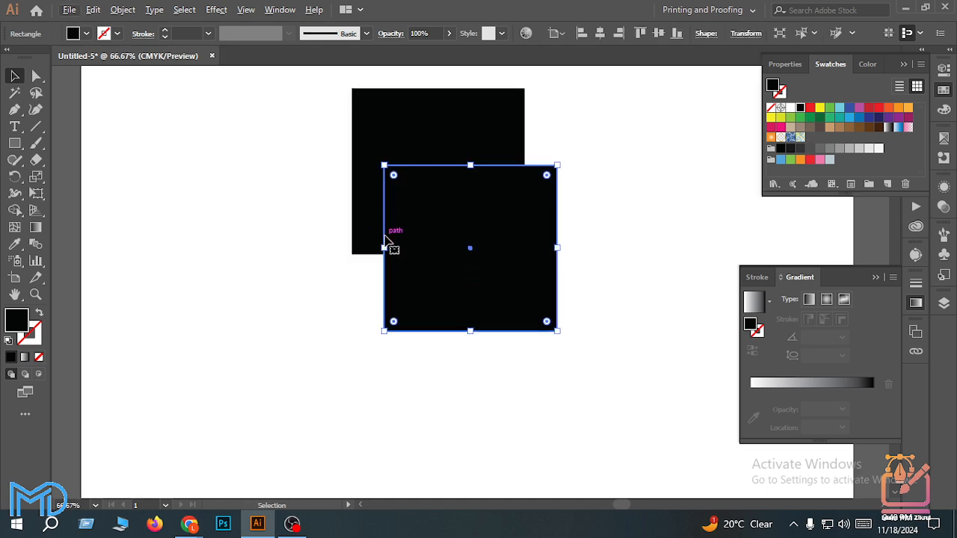
{"action": "key", "text": "a"}
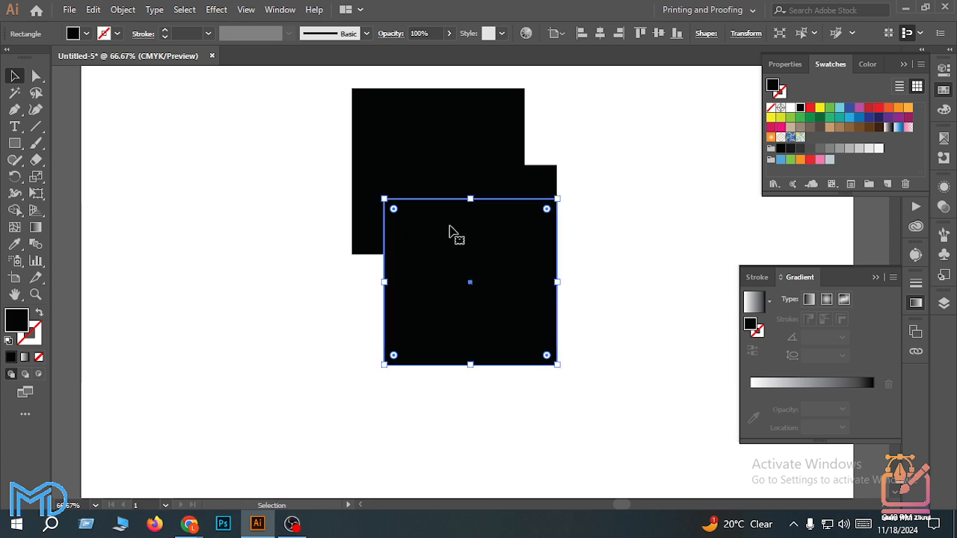
Spread the two pasted squares apart, one to the lower left and one to the lower right of the original square
{"action": "left_click_drag", "start_coordinate": [479, 174], "coordinate": [423, 263]}
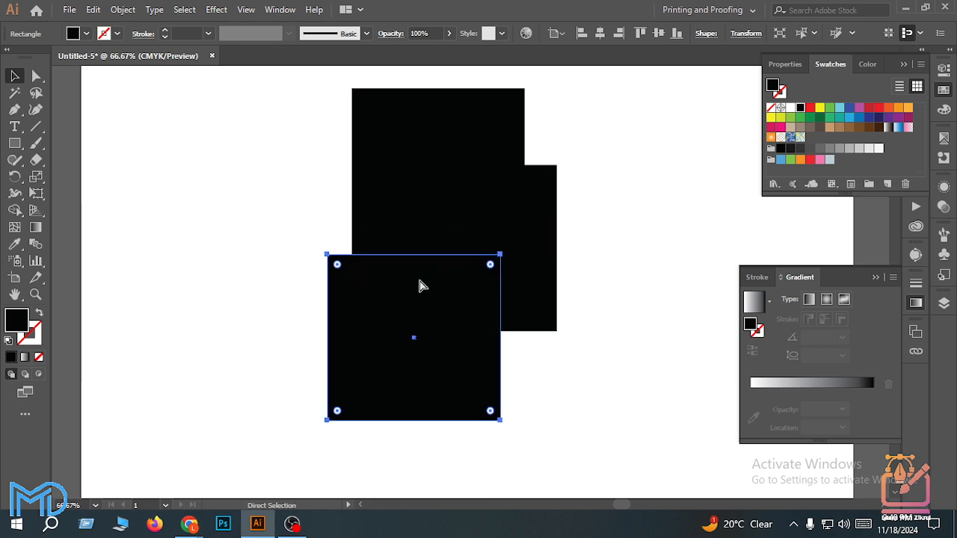
{"action": "left_click_drag", "start_coordinate": [568, 261], "coordinate": [605, 270]}
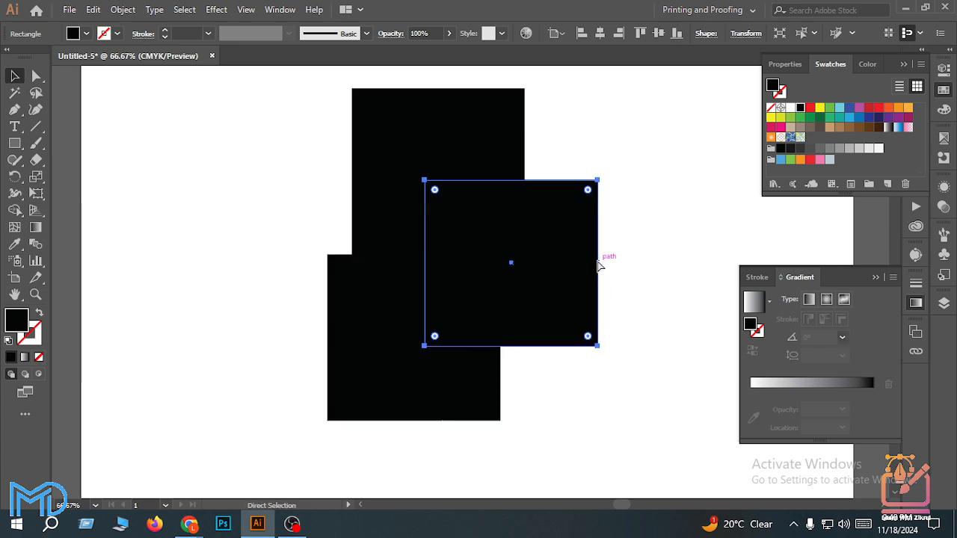
{"action": "left_click_drag", "start_coordinate": [384, 319], "coordinate": [288, 298]}
{"action": "left_click_drag", "start_coordinate": [506, 261], "coordinate": [518, 288]}
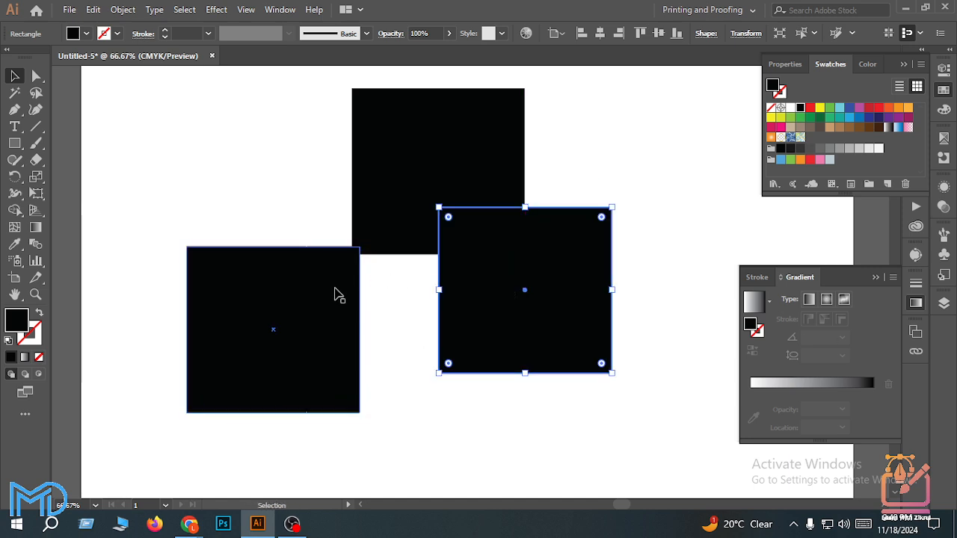
Cut the lower-left square and paste it back onto the artboard
{"action": "left_click", "coordinate": [335, 292]}
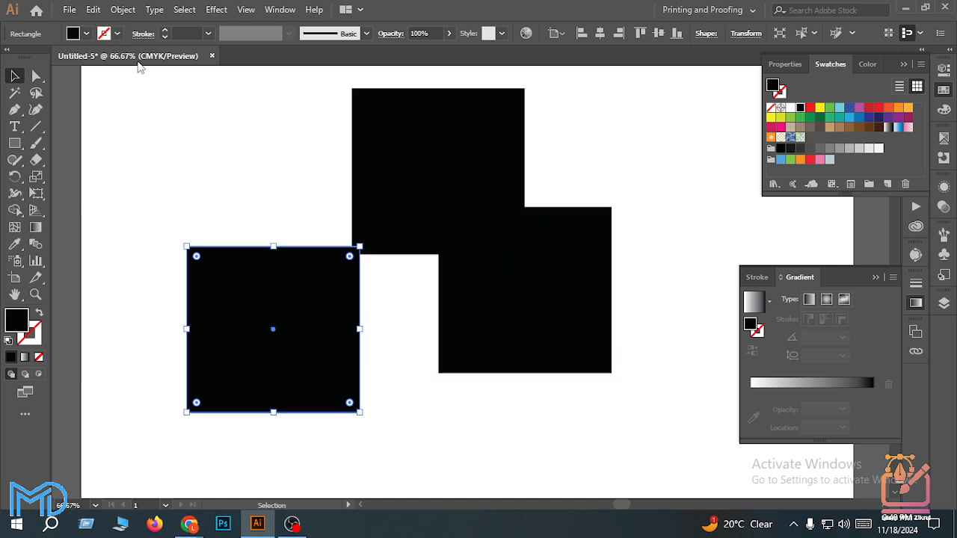
{"action": "key", "text": "ctrl+x"}
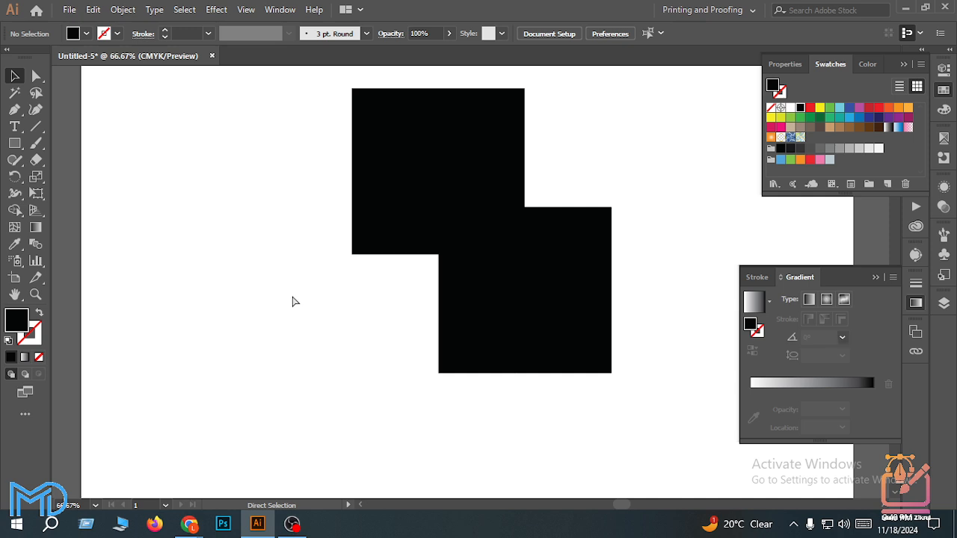
{"action": "key", "text": "ctrl+v"}
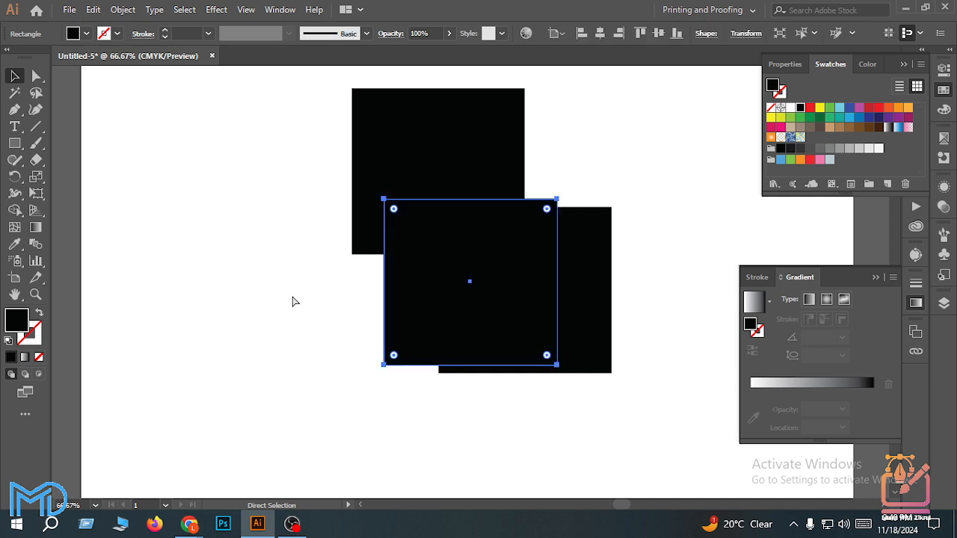
Select the two overlapping lower squares together and delete them
{"action": "key", "text": "v"}
{"action": "left_click_drag", "start_coordinate": [619, 409], "coordinate": [642, 410]}
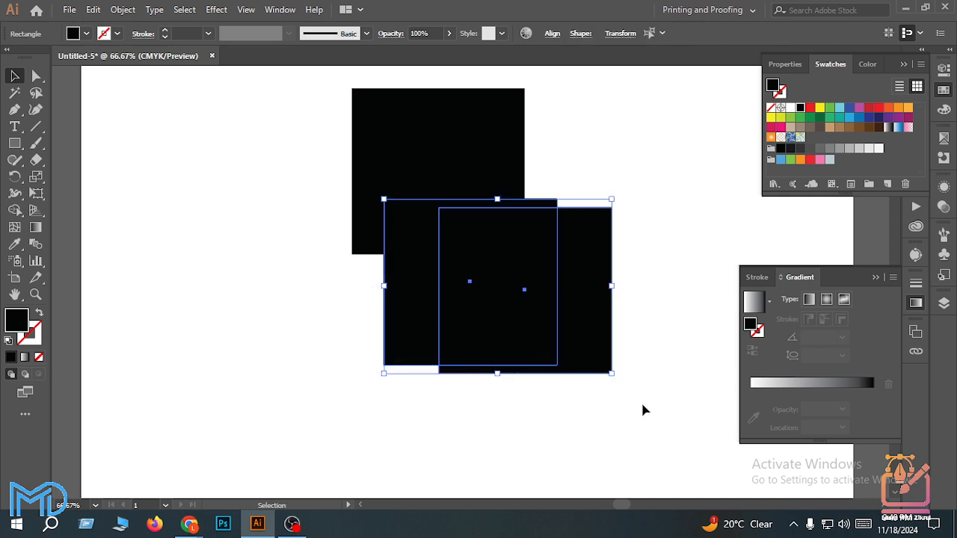
{"action": "key", "text": "Delete"}
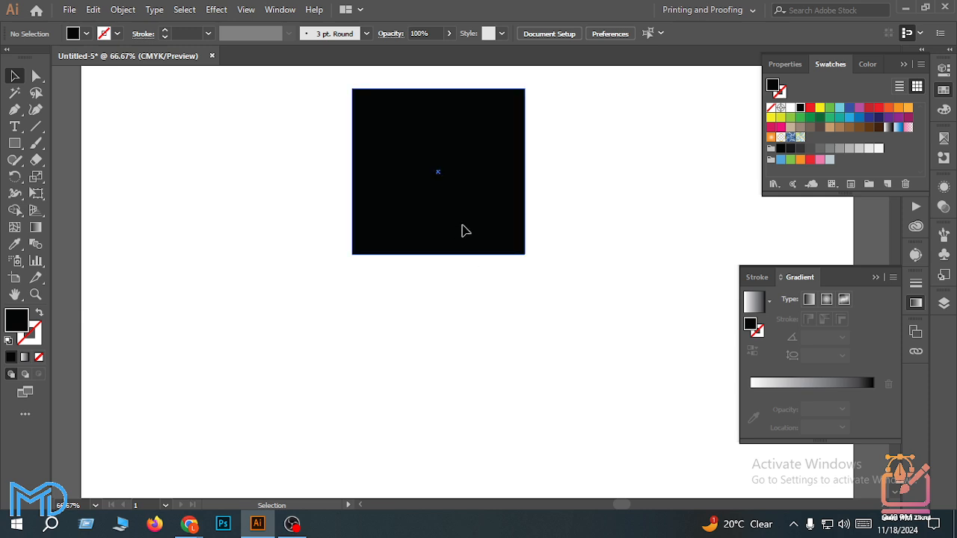
Select the remaining black square and copy it to the clipboard
{"action": "key", "text": "ctrl+a"}
{"action": "left_click", "coordinate": [93, 9]}
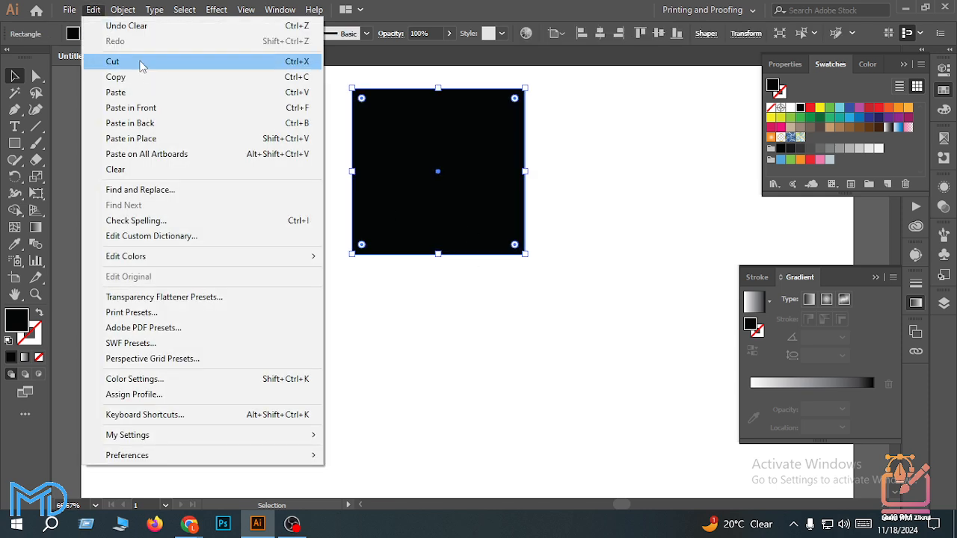
{"action": "left_click", "coordinate": [154, 81]}
Paste several copies of the square, stacked on one another below the original
{"action": "scroll", "coordinate": [335, 218], "scroll_direction": "up", "scroll_amount": 1}
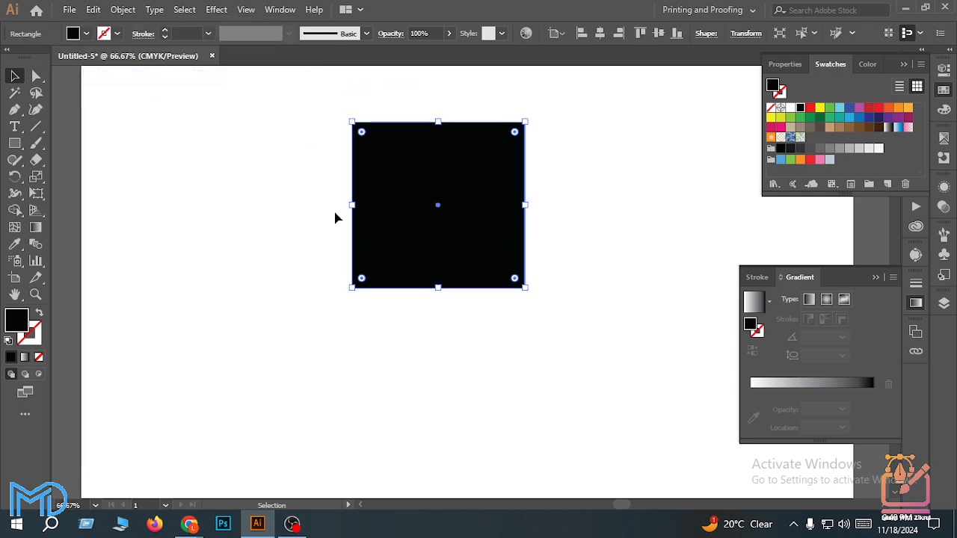
{"action": "key", "text": "a"}
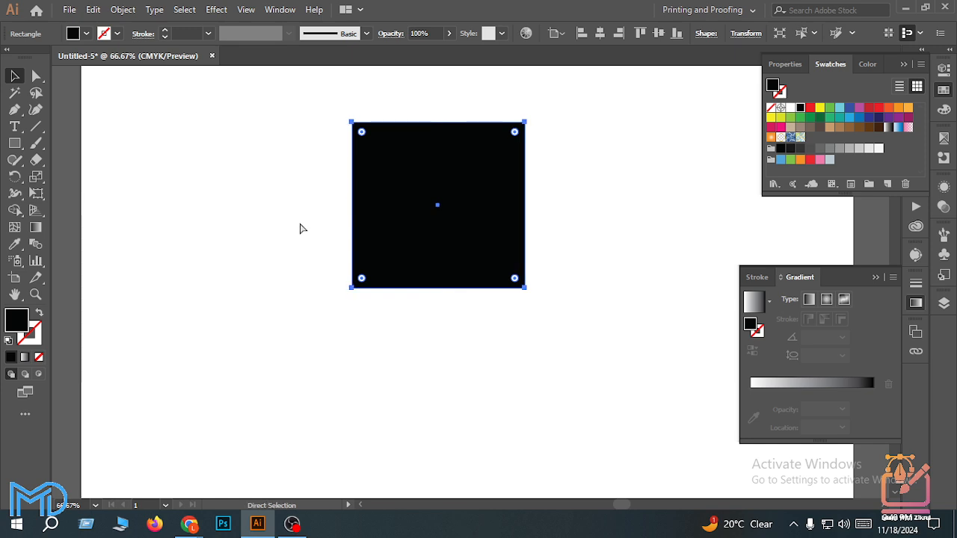
{"action": "key", "text": "ctrl+v"}
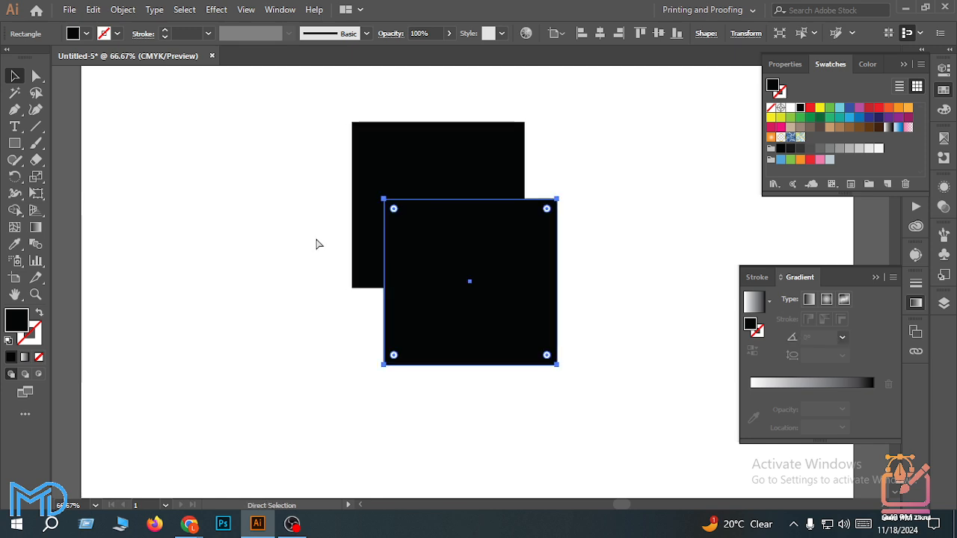
{"action": "scroll", "coordinate": [317, 243], "scroll_direction": "right", "scroll_amount": 1}
{"action": "scroll", "coordinate": [427, 257], "scroll_direction": "down", "scroll_amount": 4}
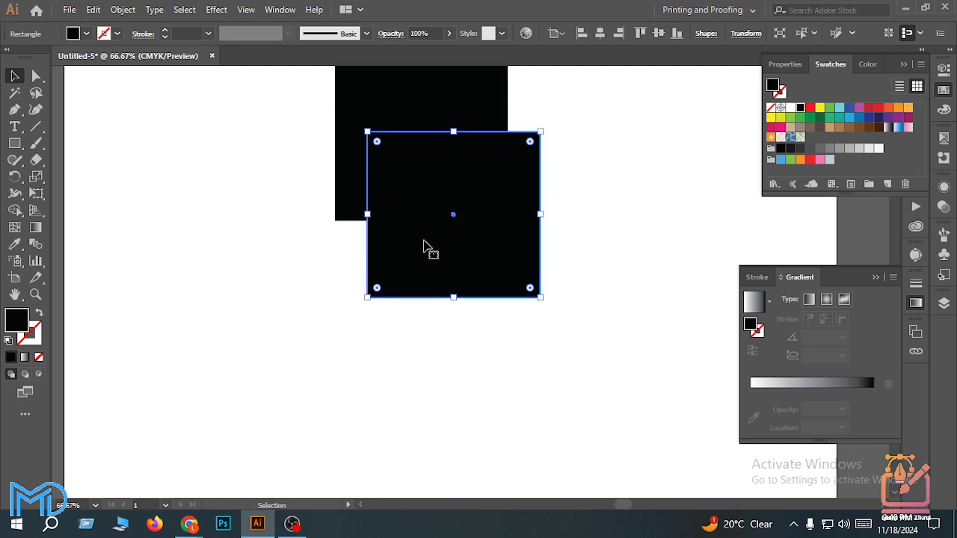
Move the stacked copies apart one by one to the lower right, lower left, far left and upper right
{"action": "left_click_drag", "start_coordinate": [460, 270], "coordinate": [580, 346]}
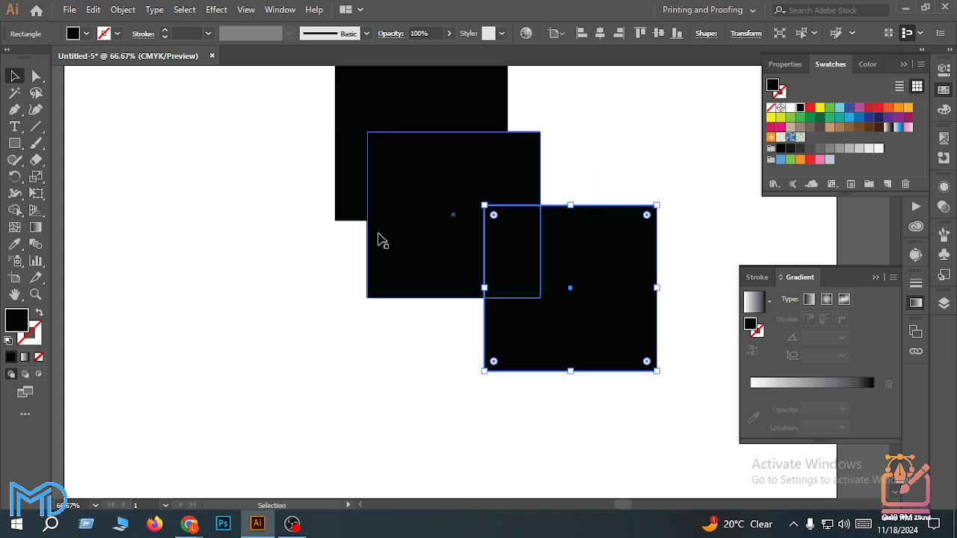
{"action": "left_click_drag", "start_coordinate": [379, 237], "coordinate": [333, 317]}
{"action": "left_click_drag", "start_coordinate": [471, 171], "coordinate": [237, 158]}
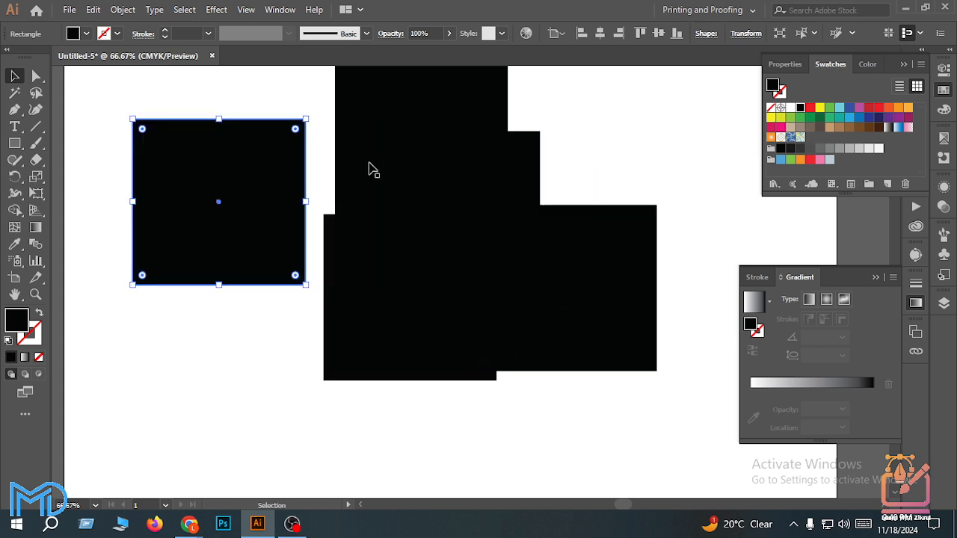
{"action": "left_click_drag", "start_coordinate": [421, 172], "coordinate": [511, 133]}
{"action": "left_click_drag", "start_coordinate": [391, 177], "coordinate": [213, 150]}
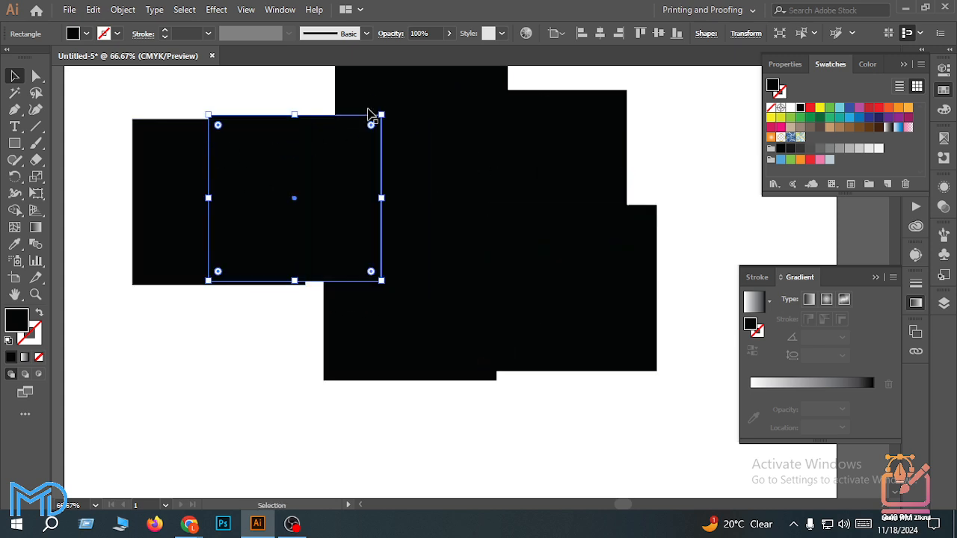
{"action": "left_click_drag", "start_coordinate": [431, 184], "coordinate": [520, 113]}
Select the original square and all its pasted copies together so every overlapping outline shows
{"action": "key", "text": "ctrl+minus"}
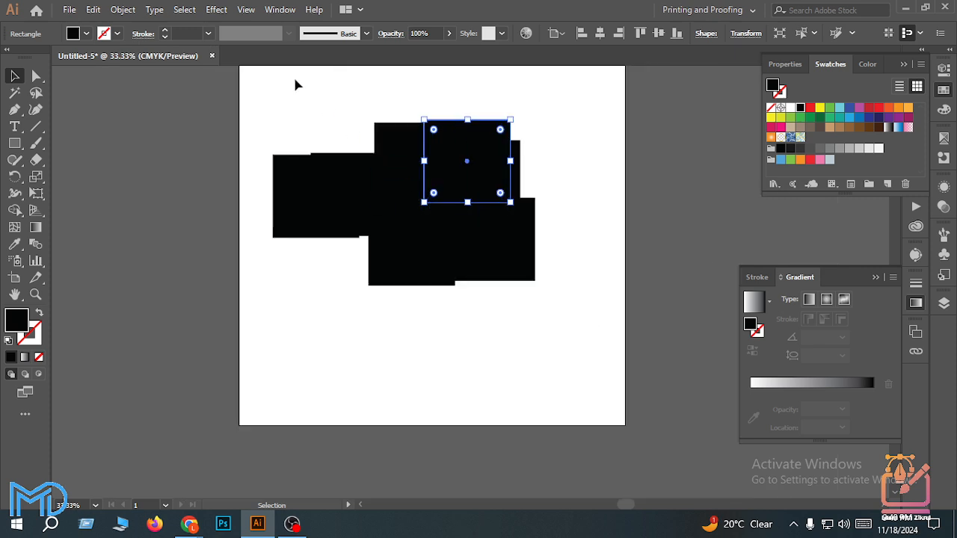
{"action": "left_click_drag", "start_coordinate": [294, 81], "coordinate": [551, 327]}
{"action": "scroll", "coordinate": [310, 136], "scroll_direction": "up", "scroll_amount": 2}
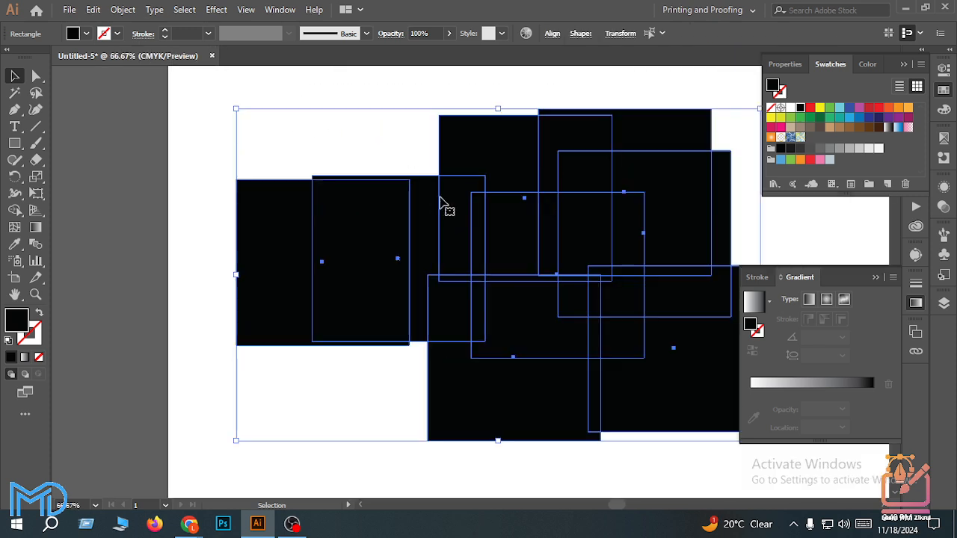
{"action": "scroll", "coordinate": [449, 196], "scroll_direction": "down", "scroll_amount": 1}
{"action": "scroll", "coordinate": [615, 141], "scroll_direction": "down", "scroll_amount": 2}
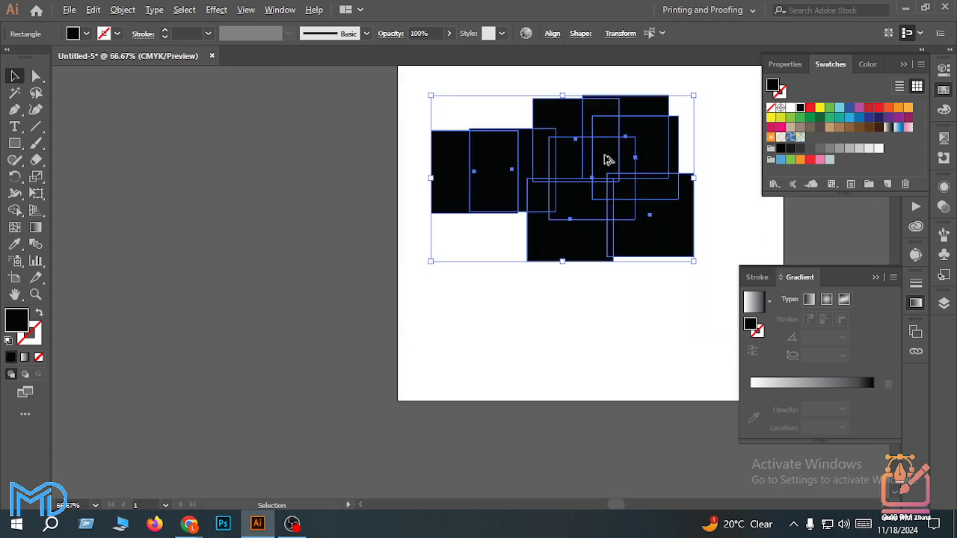
{"action": "scroll", "coordinate": [473, 304], "scroll_direction": "up", "scroll_amount": 1}
{"action": "scroll", "coordinate": [424, 320], "scroll_direction": "down", "scroll_amount": 1}
{"action": "left_click", "coordinate": [679, 150]}
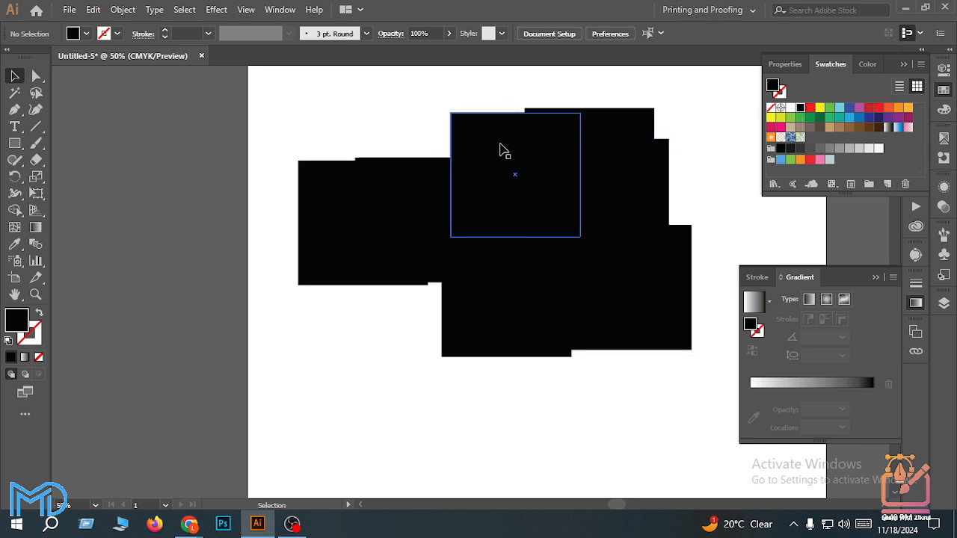
{"action": "scroll", "coordinate": [490, 140], "scroll_direction": "up", "scroll_amount": 1}
{"action": "left_click_drag", "start_coordinate": [380, 118], "coordinate": [692, 376]}
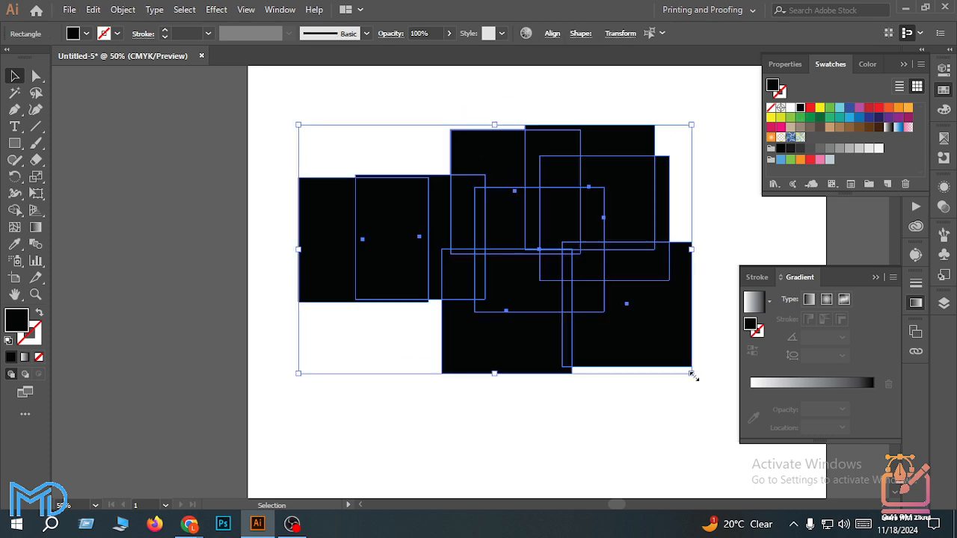
Delete all the selected squares and draw one new black rectangle about 14.6 by 12.6 cm on the artboard
{"action": "key", "text": "Delete"}
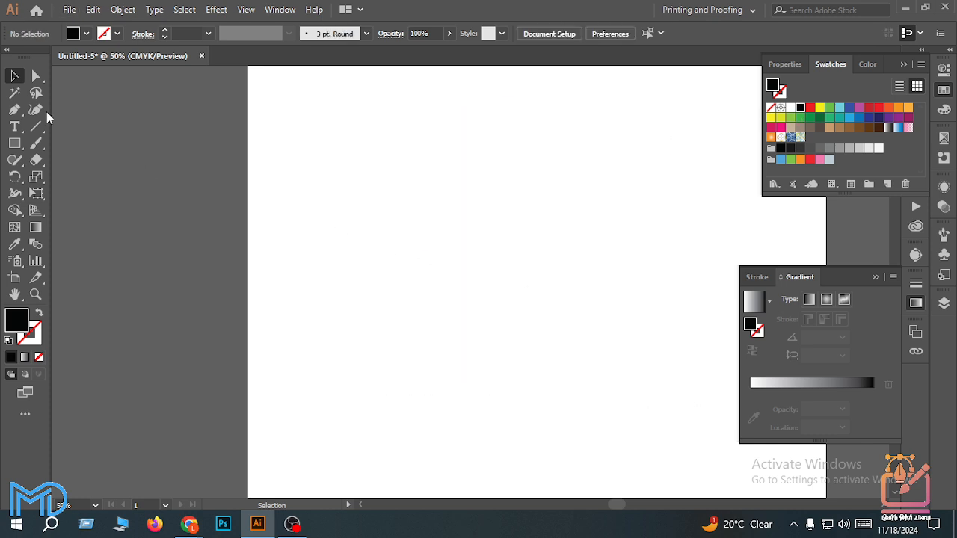
{"action": "left_click", "coordinate": [14, 145]}
{"action": "mouse_move", "coordinate": [326, 143]}
{"action": "left_mouse_down"}
{"action": "mouse_move", "coordinate": [427, 239]}
{"action": "mouse_move", "coordinate": [499, 289]}
{"action": "left_mouse_up"}
{"action": "scroll", "coordinate": [530, 255], "scroll_direction": "up", "scroll_amount": 2}
{"action": "scroll", "coordinate": [248, 172], "scroll_direction": "up", "scroll_amount": 1}
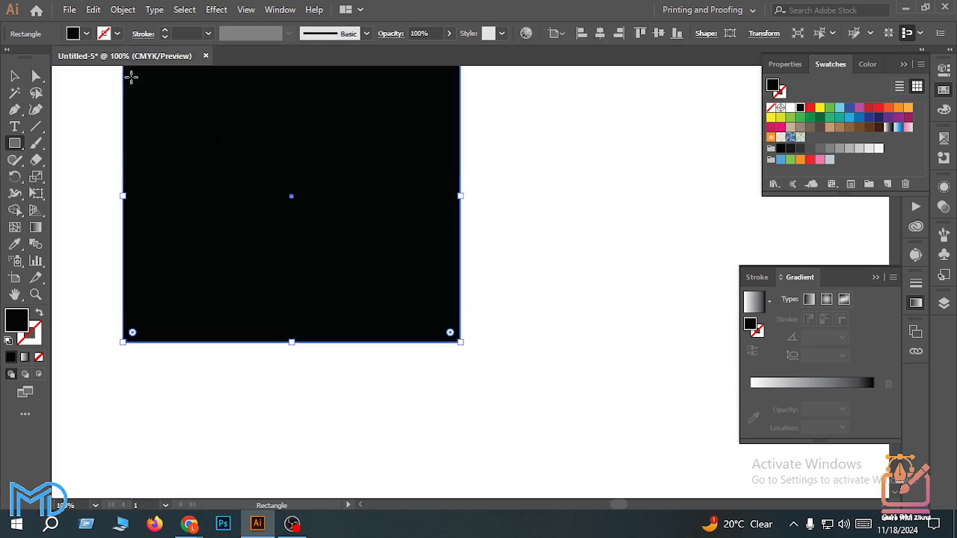
Change the new rectangle's fill colour to red and return to the Selection tool
{"action": "left_click", "coordinate": [87, 34]}
{"action": "left_click", "coordinate": [49, 58]}
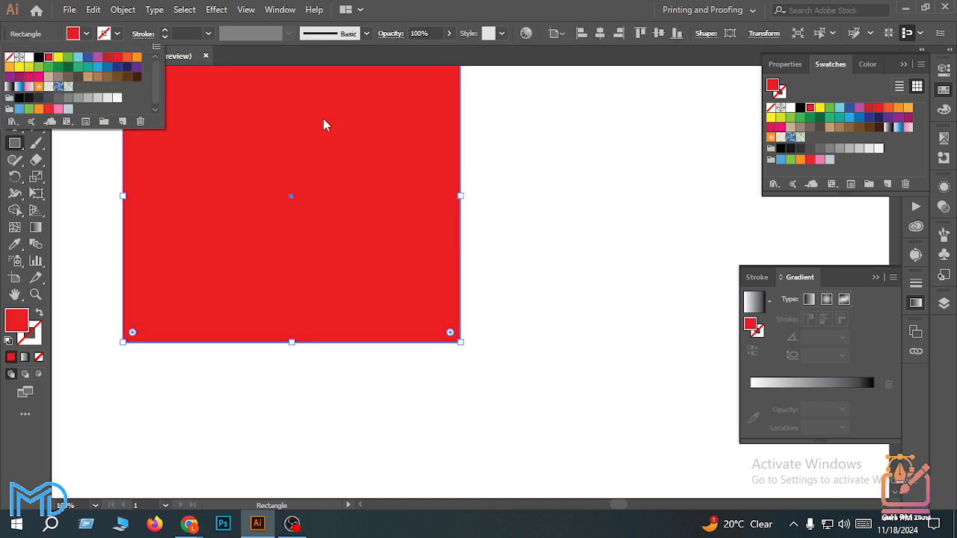
{"action": "scroll", "coordinate": [588, 220], "scroll_direction": "up", "scroll_amount": 1}
{"action": "scroll", "coordinate": [493, 235], "scroll_direction": "down", "scroll_amount": 1}
{"action": "left_click", "coordinate": [394, 225]}
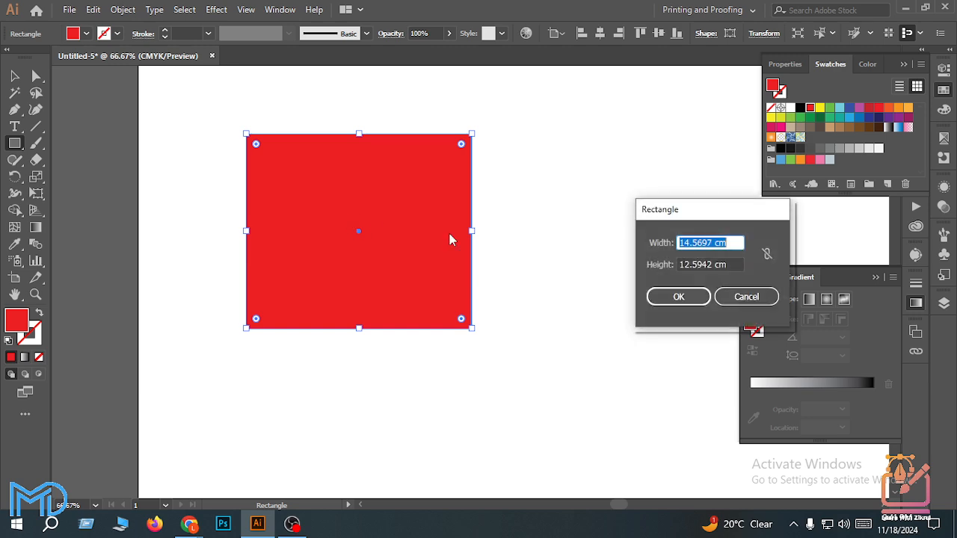
{"action": "left_click", "coordinate": [744, 296]}
{"action": "left_click", "coordinate": [15, 77]}
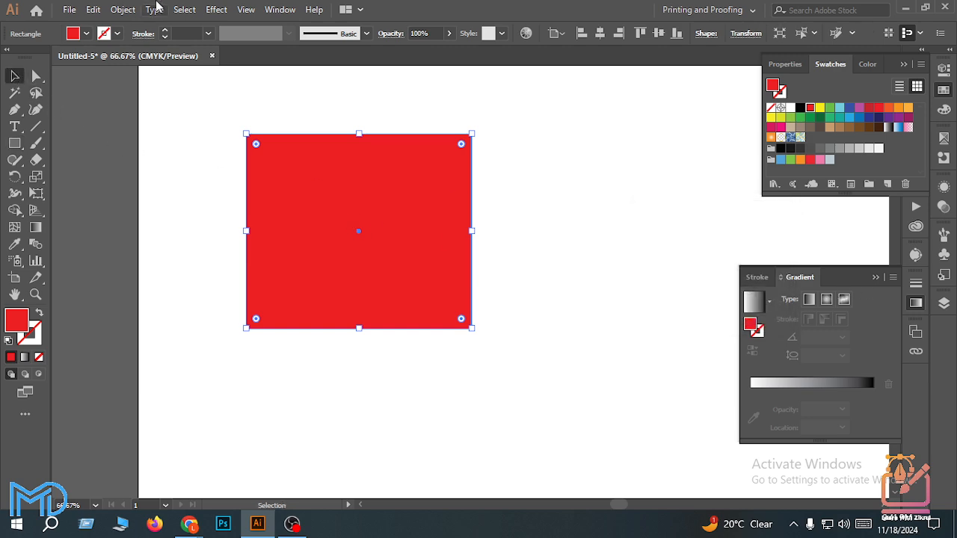
Look over the available paste commands, in particular Paste in Front, with the red rectangle selected
{"action": "left_click", "coordinate": [94, 10]}
{"action": "left_click", "coordinate": [97, 10]}
{"action": "left_click", "coordinate": [111, 11]}
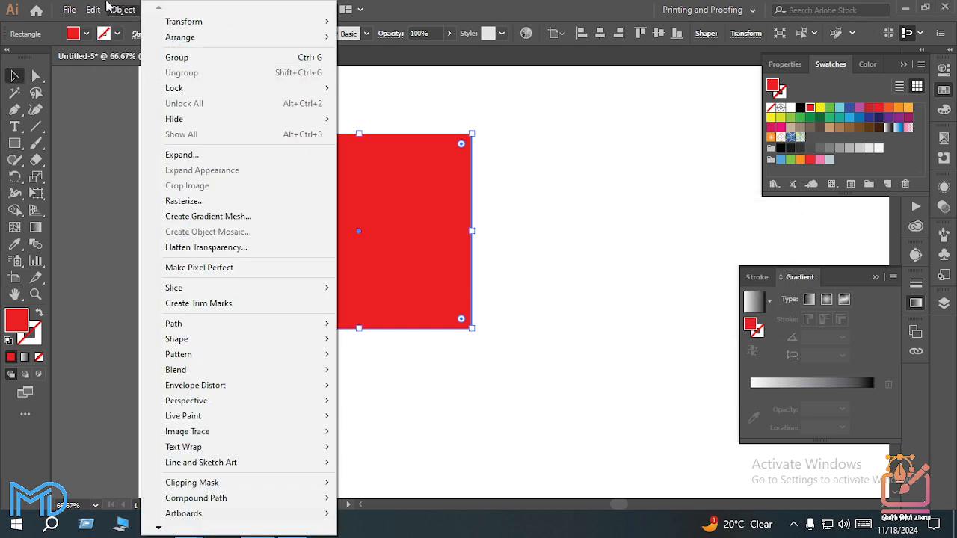
{"action": "mouse_move", "coordinate": [93, 9]}
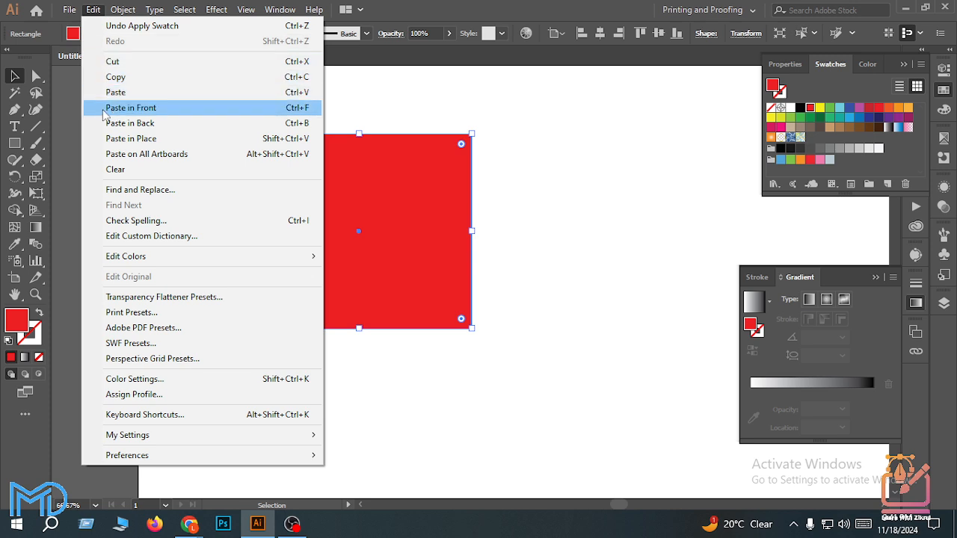
{"action": "left_click", "coordinate": [531, 253]}
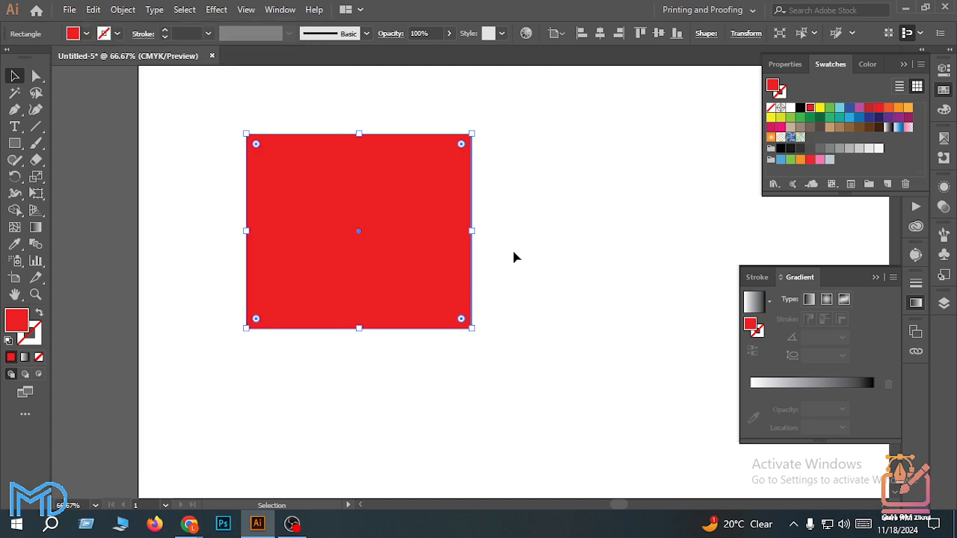
{"action": "left_click", "coordinate": [512, 252]}
{"action": "scroll", "coordinate": [430, 253], "scroll_direction": "up", "scroll_amount": 2}
{"action": "left_click", "coordinate": [435, 260]}
{"action": "scroll", "coordinate": [434, 259], "scroll_direction": "down", "scroll_amount": 3}
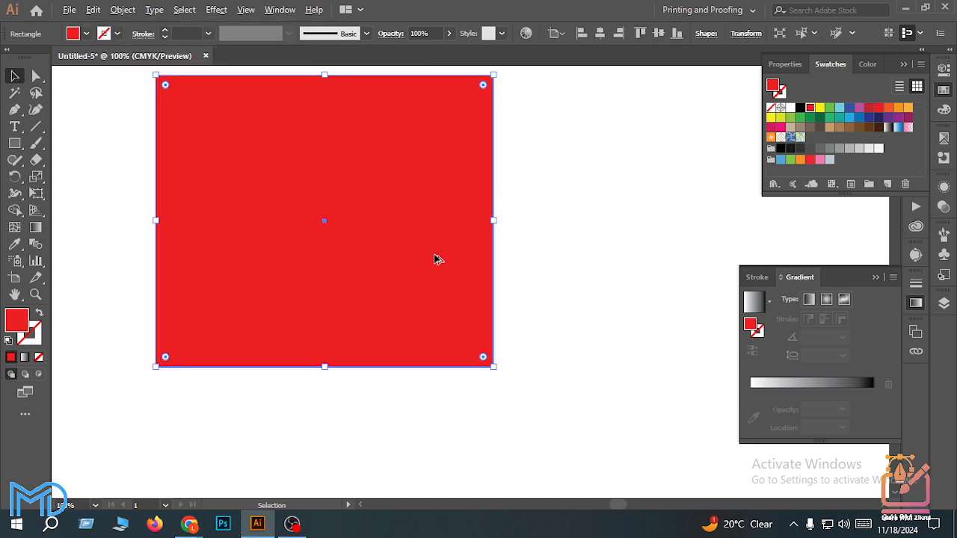
{"action": "scroll", "coordinate": [438, 252], "scroll_direction": "up", "scroll_amount": 1}
{"action": "scroll", "coordinate": [419, 263], "scroll_direction": "up", "scroll_amount": 5}
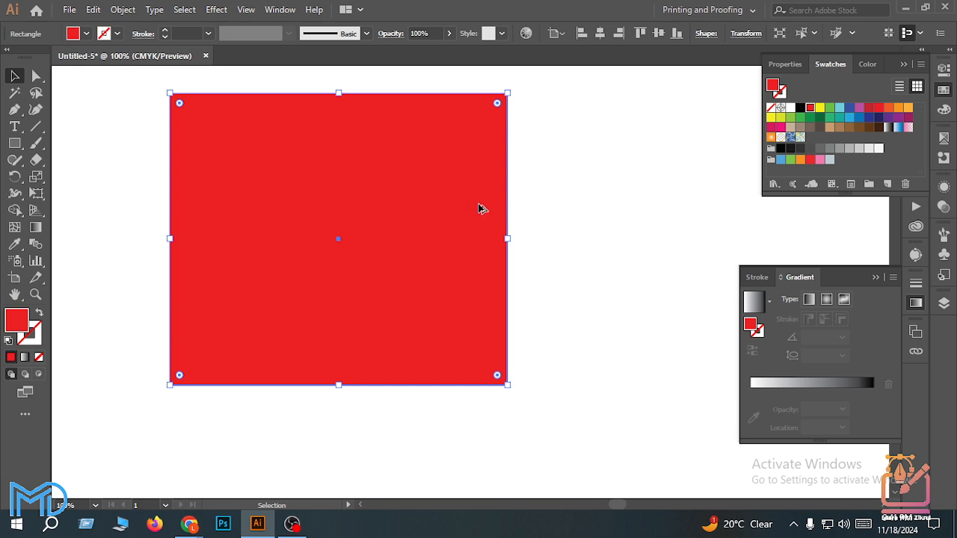
{"action": "scroll", "coordinate": [481, 207], "scroll_direction": "down", "scroll_amount": 1}
Copy the red rectangle, paste a duplicate and move it further to the lower right of the original
{"action": "key", "text": "a"}
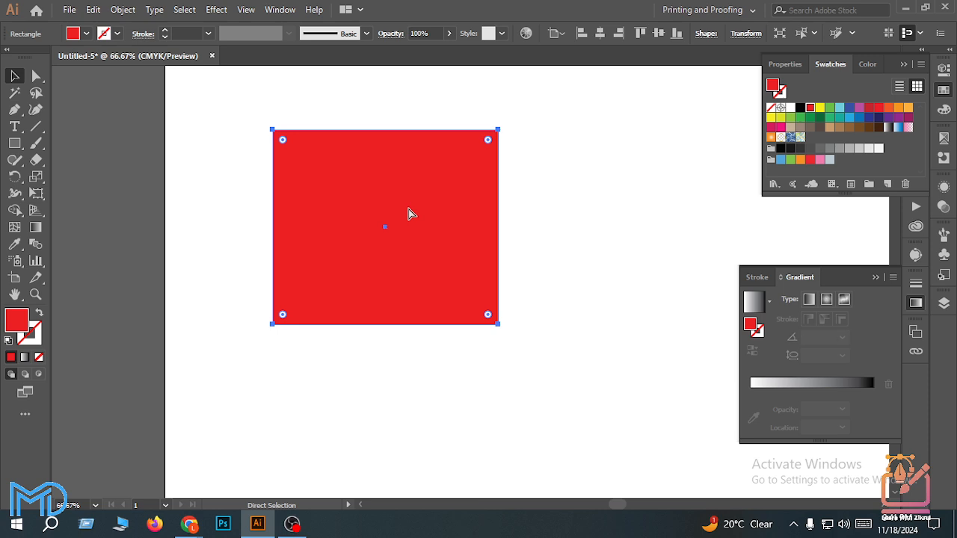
{"action": "key", "text": "v"}
{"action": "key", "text": "ctrl+c"}
{"action": "key", "text": "ctrl+v"}
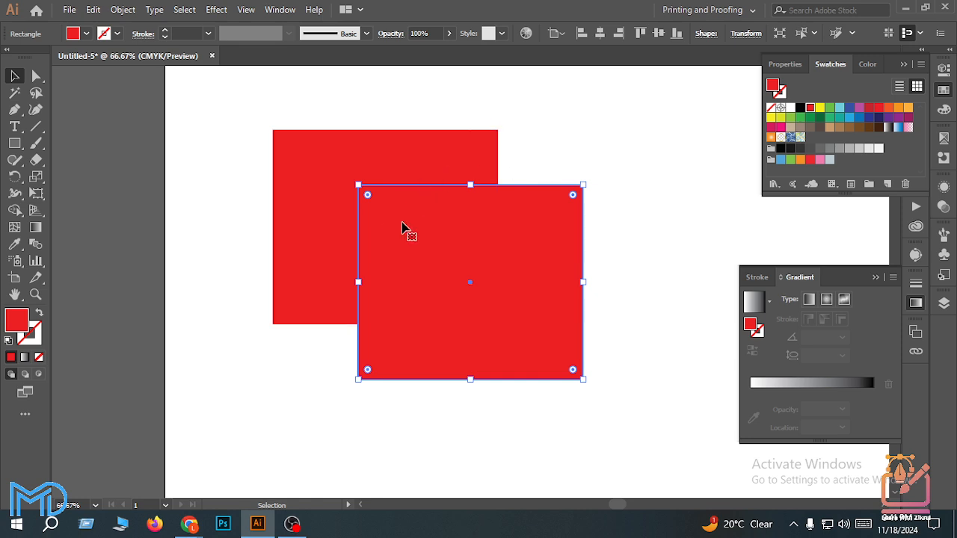
{"action": "left_click_drag", "start_coordinate": [485, 278], "coordinate": [545, 314]}
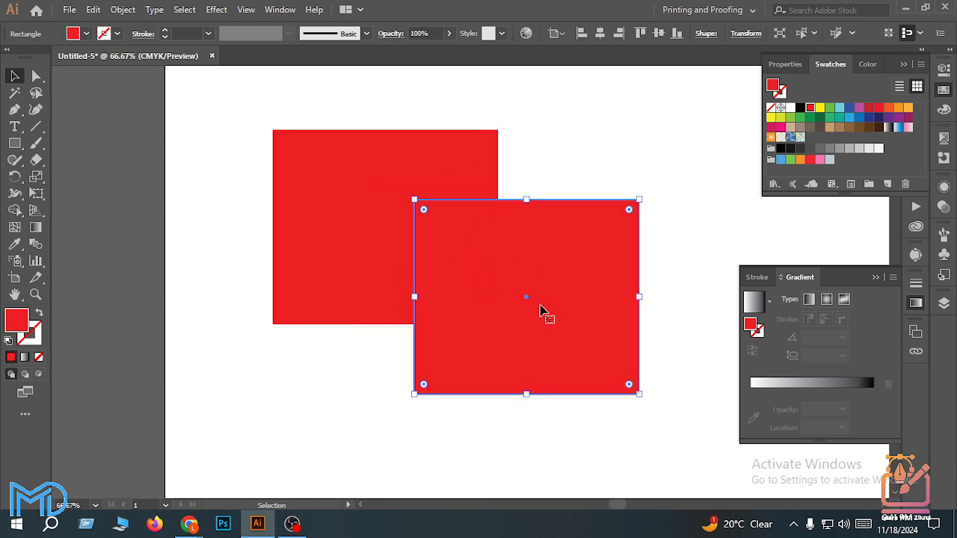
Delete the pasted duplicate, and try moving the original red rectangle to the right before undoing that move
{"action": "key", "text": "Delete"}
{"action": "left_click", "coordinate": [393, 201]}
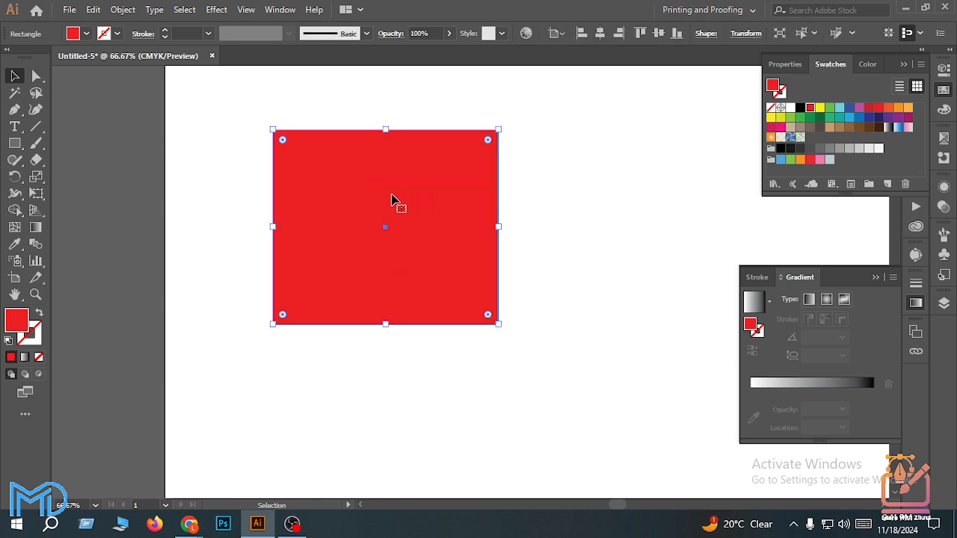
{"action": "left_click_drag", "start_coordinate": [397, 188], "coordinate": [587, 205]}
{"action": "key", "text": "ctrl+z"}
Change the original rectangle's fill colour to yellow
{"action": "key", "text": "a"}
{"action": "key", "text": "v"}
{"action": "left_click", "coordinate": [85, 34]}
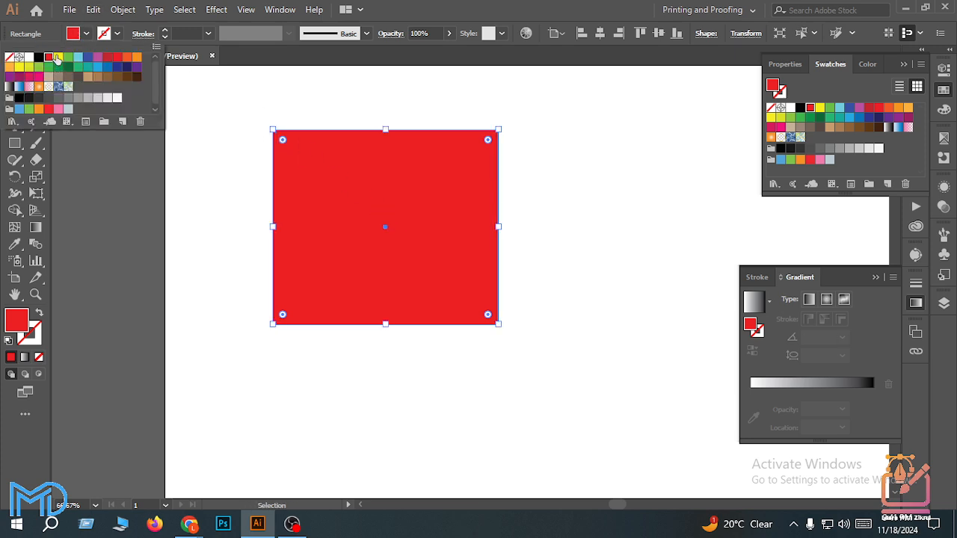
{"action": "left_click", "coordinate": [58, 57]}
{"action": "left_click", "coordinate": [262, 77]}
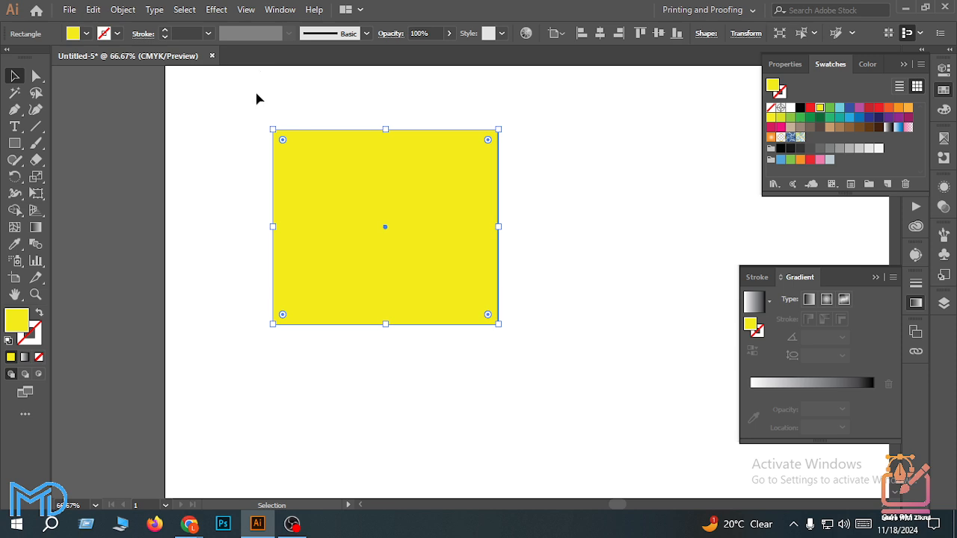
Paste the copied red rectangle in front, directly over the yellow one, and deselect it
{"action": "key", "text": "a"}
{"action": "key", "text": "ctrl+z"}
{"action": "key", "text": "v"}
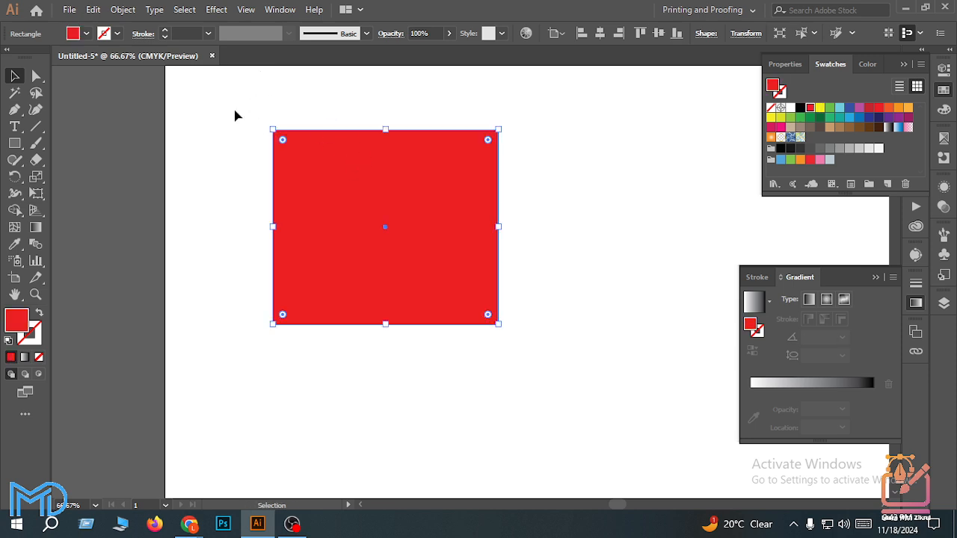
{"action": "left_click", "coordinate": [254, 130]}
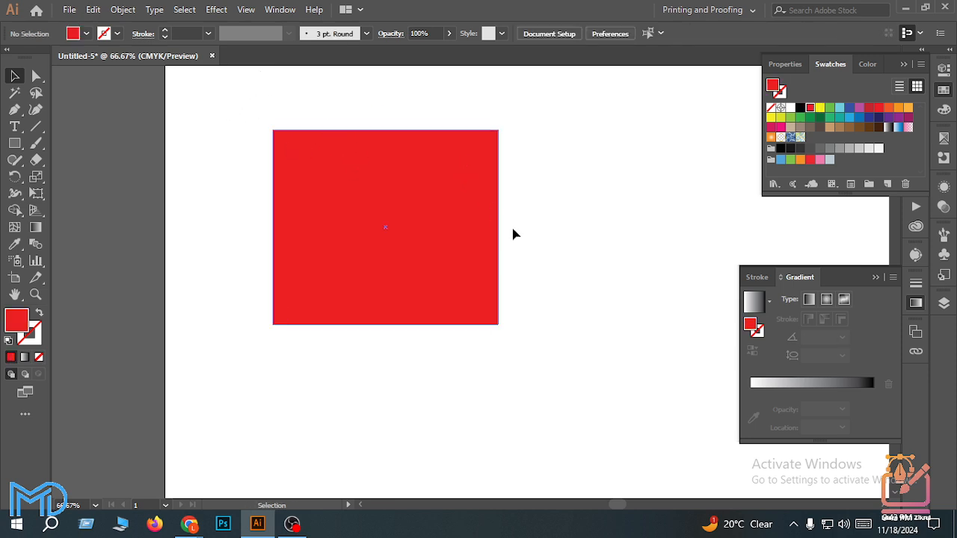
Examine the edges and corners of the stacked rectangles up close
{"action": "scroll", "coordinate": [529, 213], "scroll_direction": "up", "scroll_amount": 4}
{"action": "scroll", "coordinate": [402, 322], "scroll_direction": "down", "scroll_amount": 3}
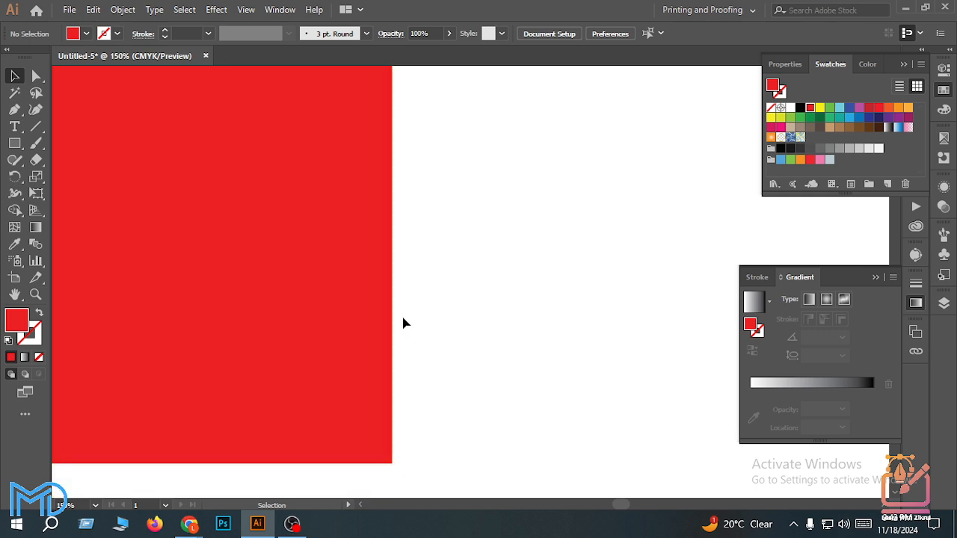
{"action": "scroll", "coordinate": [357, 343], "scroll_direction": "up", "scroll_amount": 4}
{"action": "scroll", "coordinate": [559, 302], "scroll_direction": "down", "scroll_amount": 2}
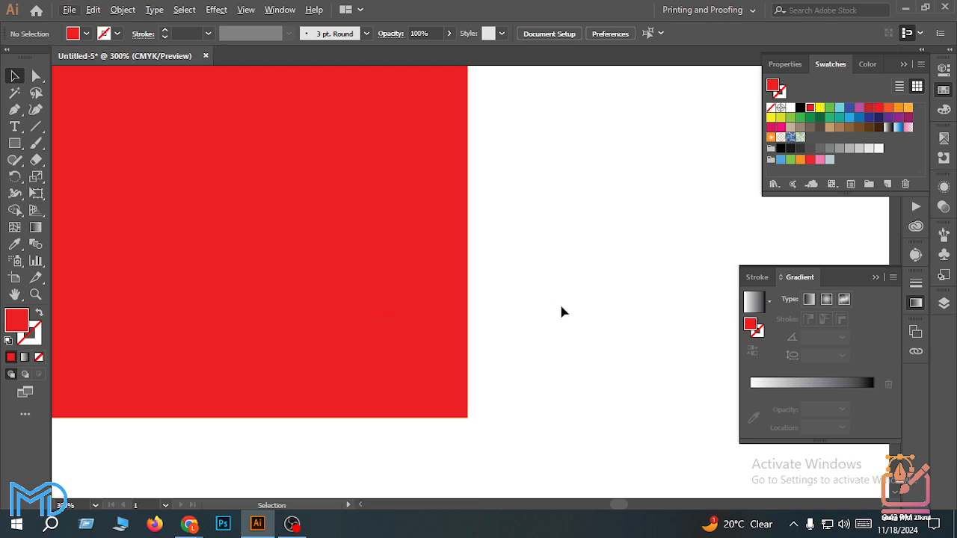
{"action": "scroll", "coordinate": [508, 351], "scroll_direction": "down", "scroll_amount": 2}
{"action": "scroll", "coordinate": [461, 327], "scroll_direction": "up", "scroll_amount": 2}
{"action": "scroll", "coordinate": [474, 336], "scroll_direction": "down", "scroll_amount": 3}
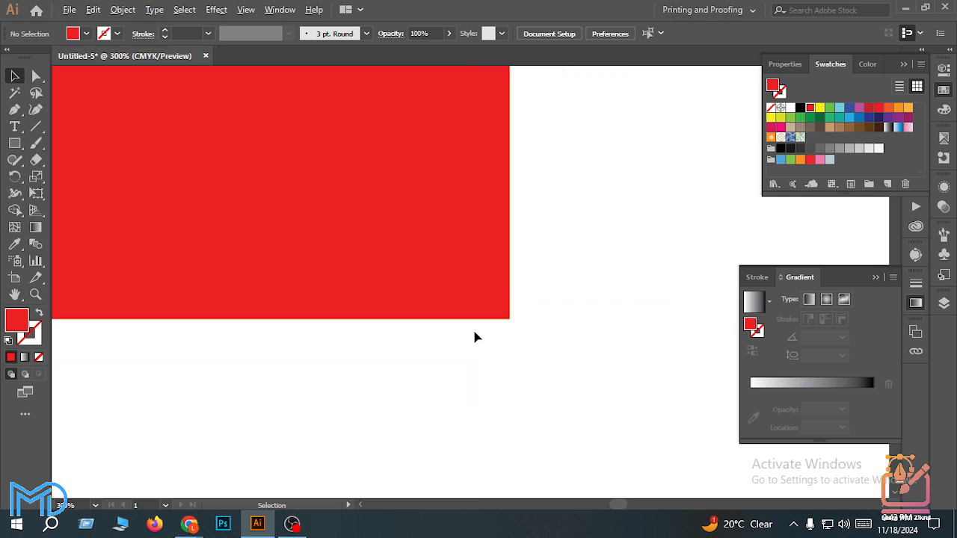
{"action": "scroll", "coordinate": [482, 349], "scroll_direction": "up", "scroll_amount": 1}
{"action": "scroll", "coordinate": [249, 279], "scroll_direction": "down", "scroll_amount": 2}
{"action": "scroll", "coordinate": [412, 231], "scroll_direction": "up", "scroll_amount": 2}
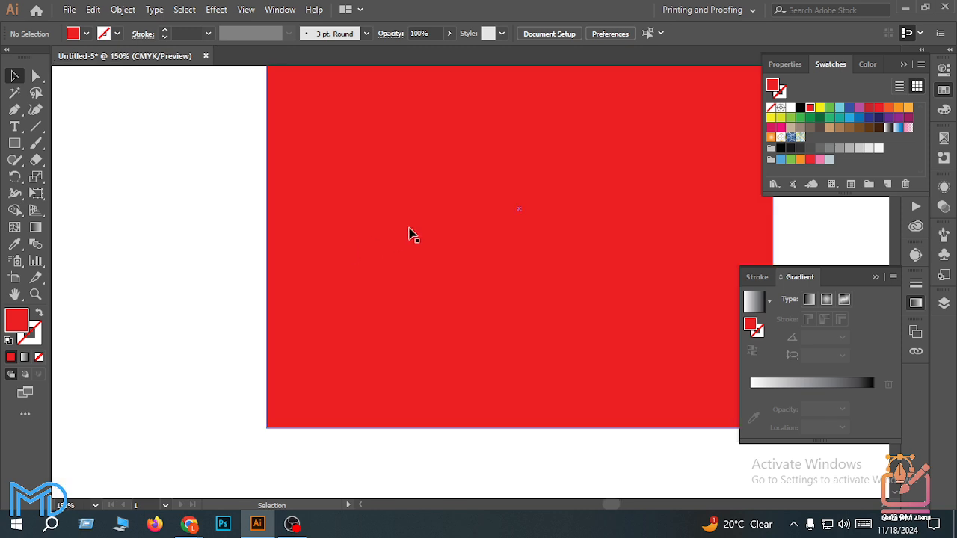
{"action": "scroll", "coordinate": [412, 216], "scroll_direction": "up", "scroll_amount": 1}
{"action": "scroll", "coordinate": [413, 218], "scroll_direction": "up", "scroll_amount": 2}
{"action": "scroll", "coordinate": [412, 217], "scroll_direction": "down", "scroll_amount": 4}
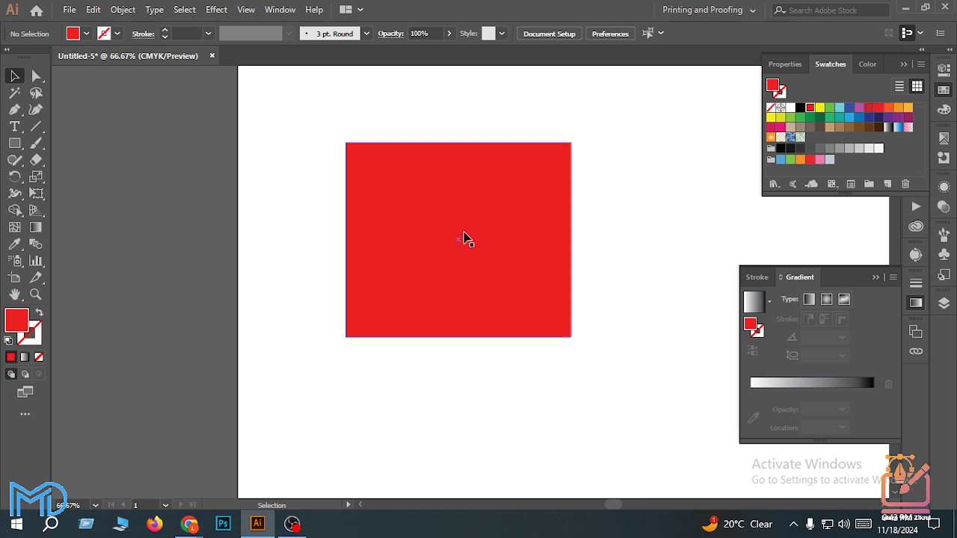
Move the front red rectangle off the yellow one, placing it lower so the two only partly overlap
{"action": "left_click", "coordinate": [463, 237]}
{"action": "scroll", "coordinate": [463, 237], "scroll_direction": "up", "scroll_amount": 2}
{"action": "scroll", "coordinate": [463, 238], "scroll_direction": "down", "scroll_amount": 1}
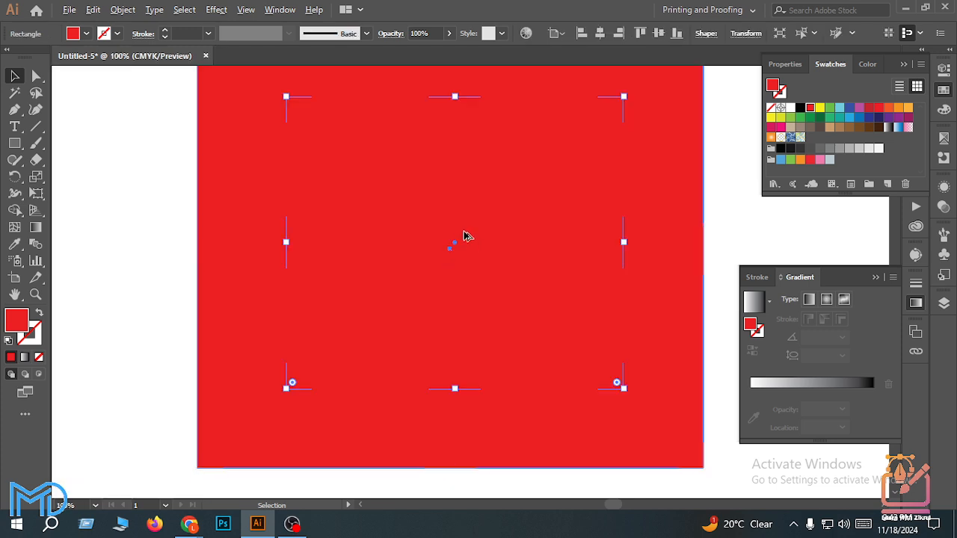
{"action": "left_click_drag", "start_coordinate": [464, 239], "coordinate": [258, 252]}
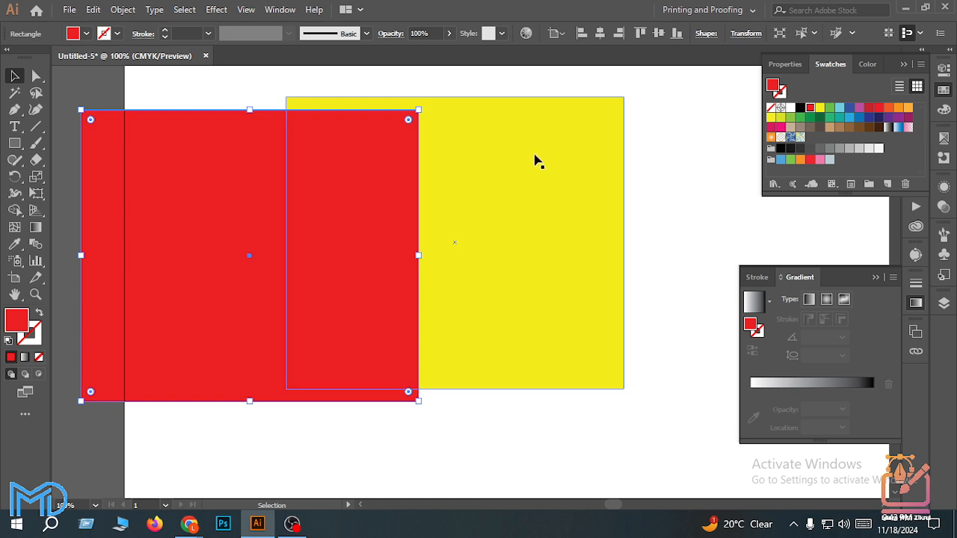
{"action": "scroll", "coordinate": [385, 98], "scroll_direction": "down", "scroll_amount": 1}
{"action": "key", "text": "ctrl+z"}
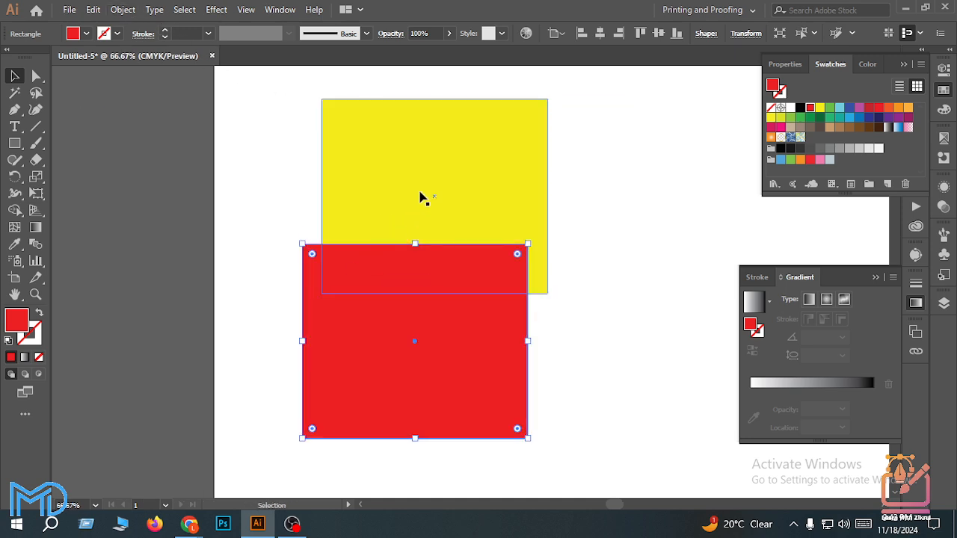
Delete the yellow rectangle and copy the remaining red rectangle to the clipboard
{"action": "left_click", "coordinate": [421, 198]}
{"action": "key", "text": "Delete"}
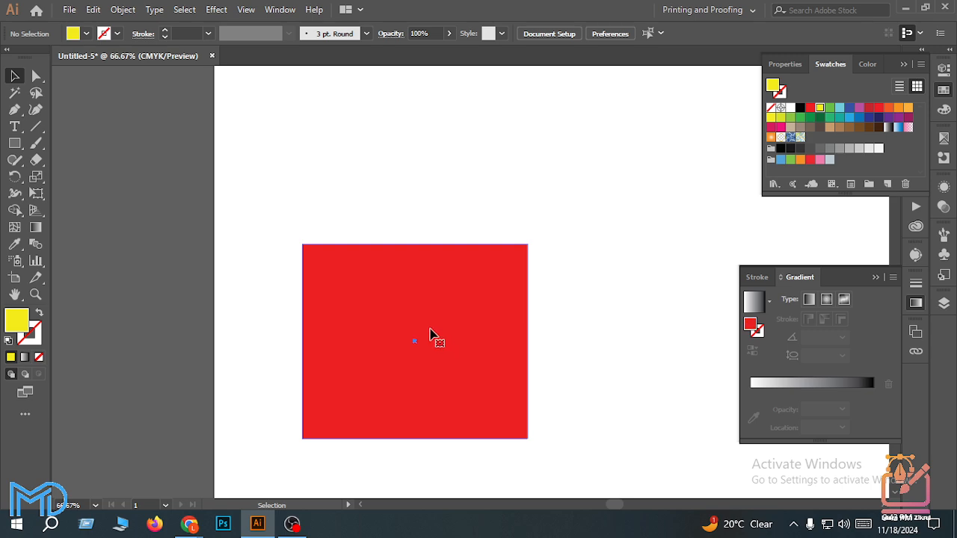
{"action": "left_click", "coordinate": [430, 336]}
{"action": "left_click", "coordinate": [92, 10]}
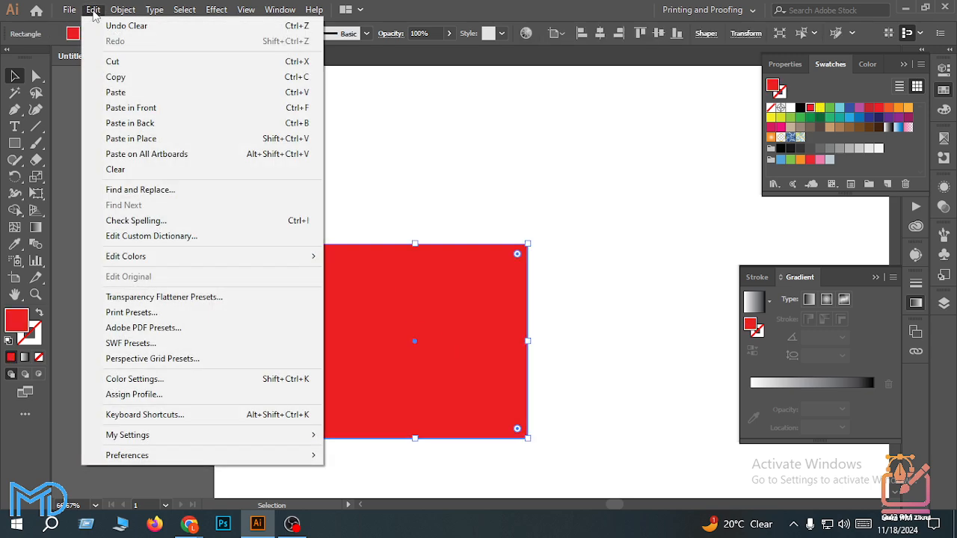
{"action": "left_click", "coordinate": [130, 87]}
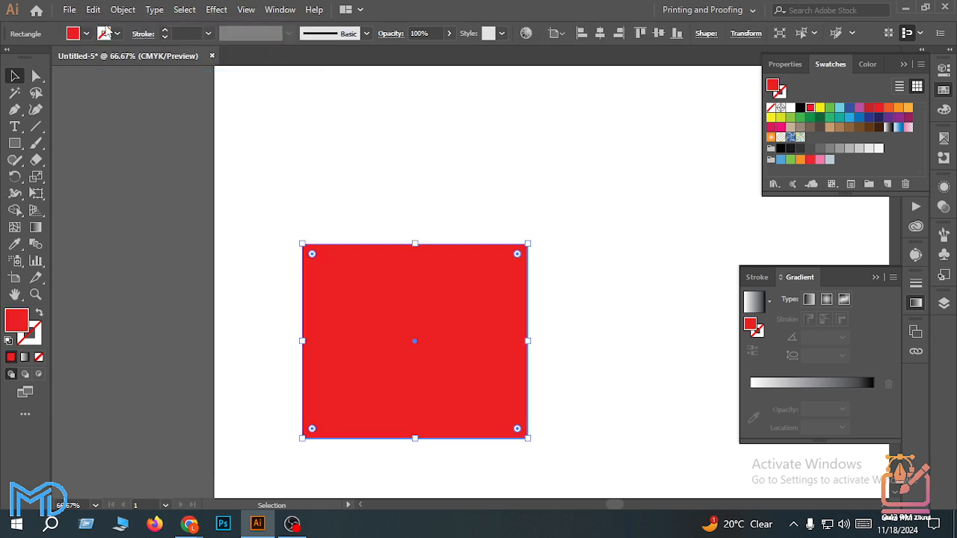
Select the remaining red rectangle and fill it with yellow
{"action": "left_click", "coordinate": [91, 9]}
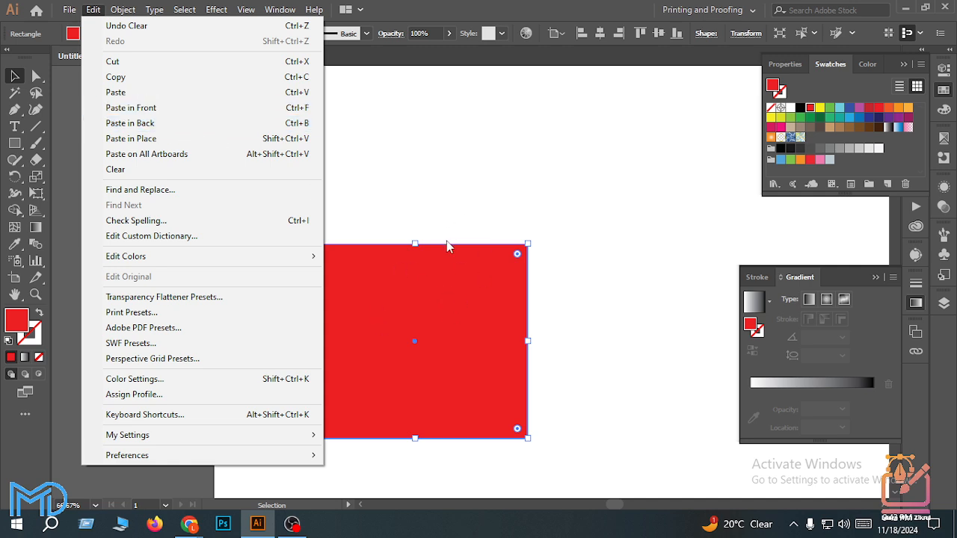
{"action": "left_click", "coordinate": [414, 215]}
{"action": "left_click", "coordinate": [414, 215]}
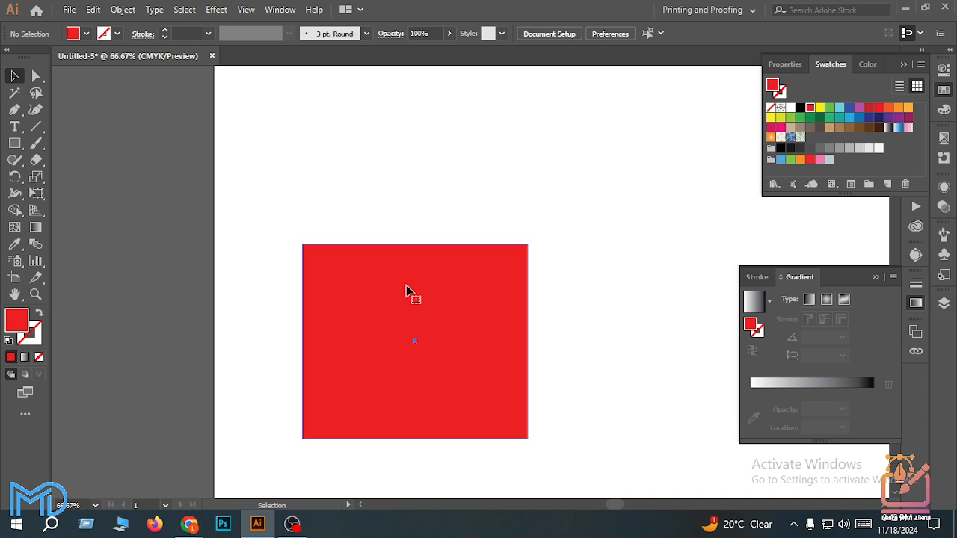
{"action": "left_click", "coordinate": [406, 288]}
{"action": "left_click", "coordinate": [87, 33]}
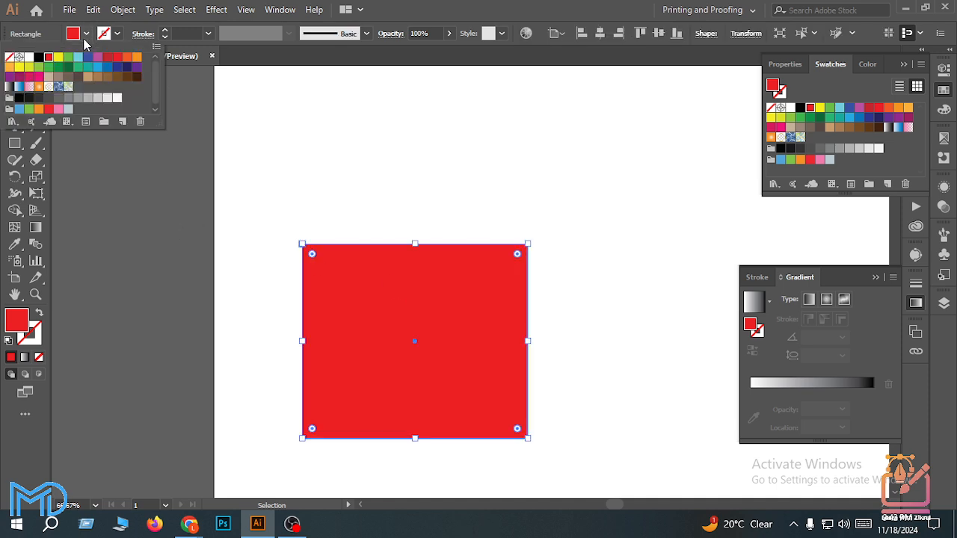
{"action": "left_click", "coordinate": [59, 57]}
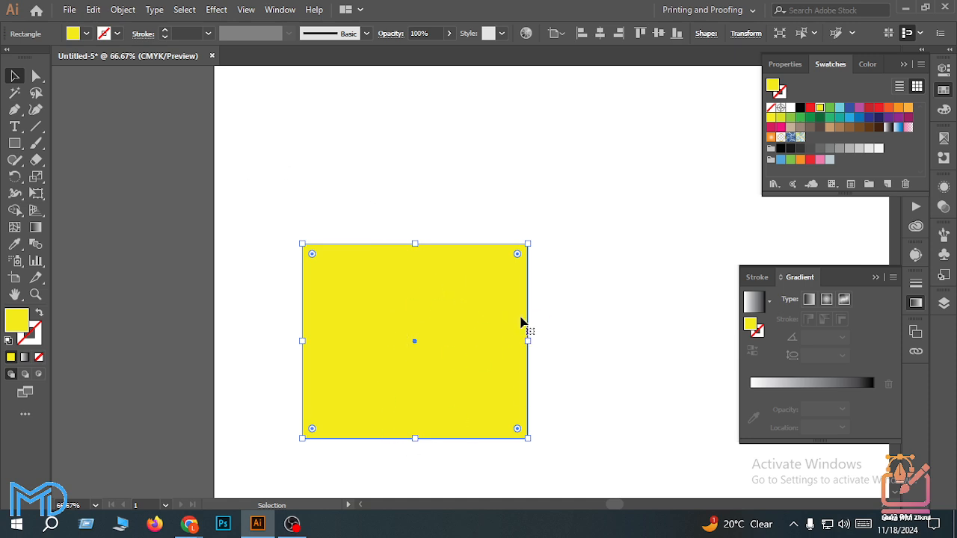
Paste the copied red rectangle directly behind the yellow one with Paste in Back
{"action": "key", "text": "ctrl+z"}
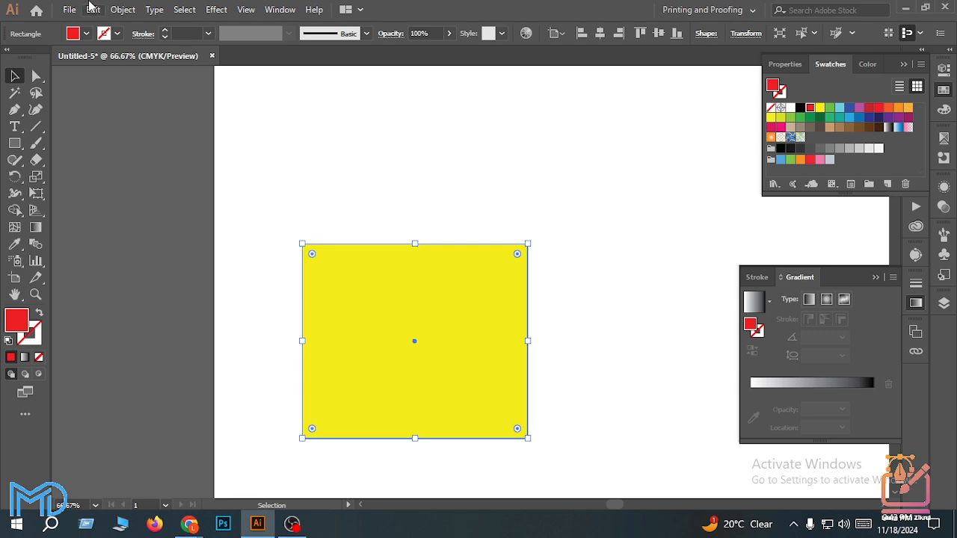
{"action": "left_click", "coordinate": [91, 8]}
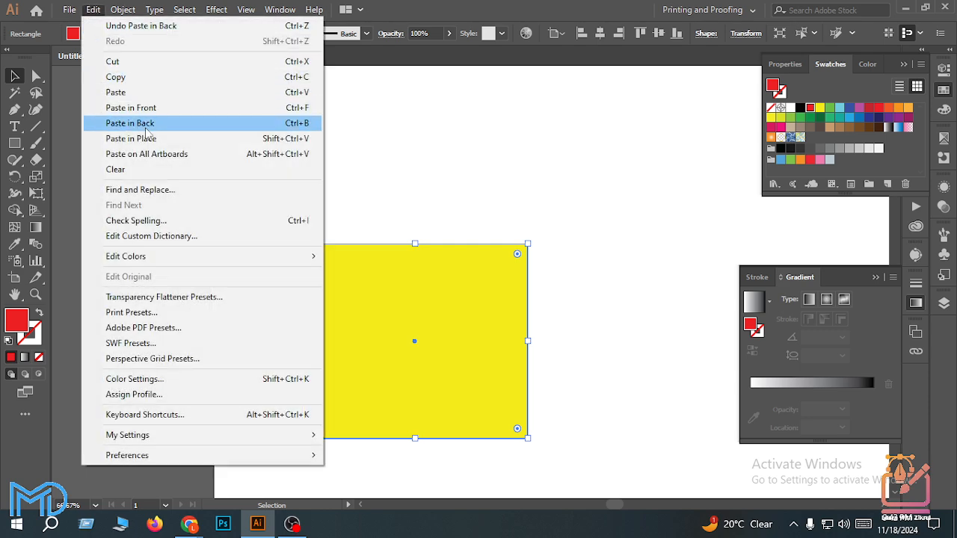
Paste another copy of the red rectangle behind the yellow one with Paste in Back
{"action": "left_click", "coordinate": [147, 133]}
{"action": "left_click", "coordinate": [92, 9]}
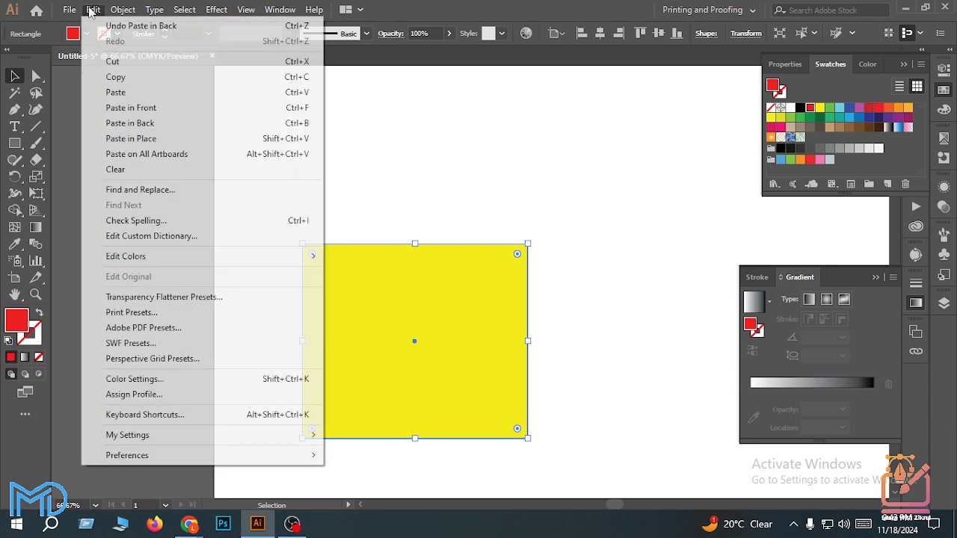
{"action": "left_click", "coordinate": [475, 302]}
Move the yellow rectangle left until it partly leaves the artboard, and move the top red rectangle right, separating the stack
{"action": "scroll", "coordinate": [476, 302], "scroll_direction": "down", "scroll_amount": 1}
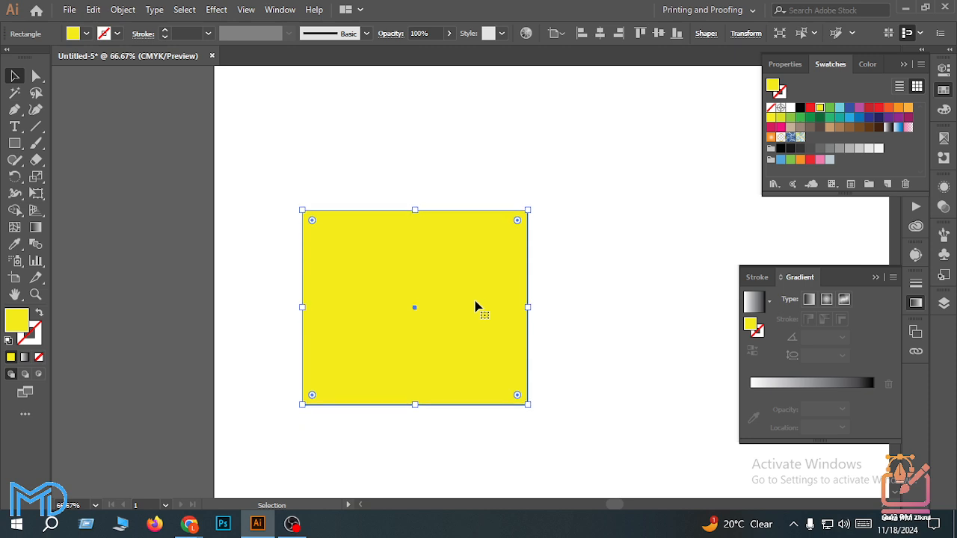
{"action": "left_click_drag", "start_coordinate": [475, 302], "coordinate": [178, 260]}
{"action": "left_click_drag", "start_coordinate": [380, 295], "coordinate": [591, 299]}
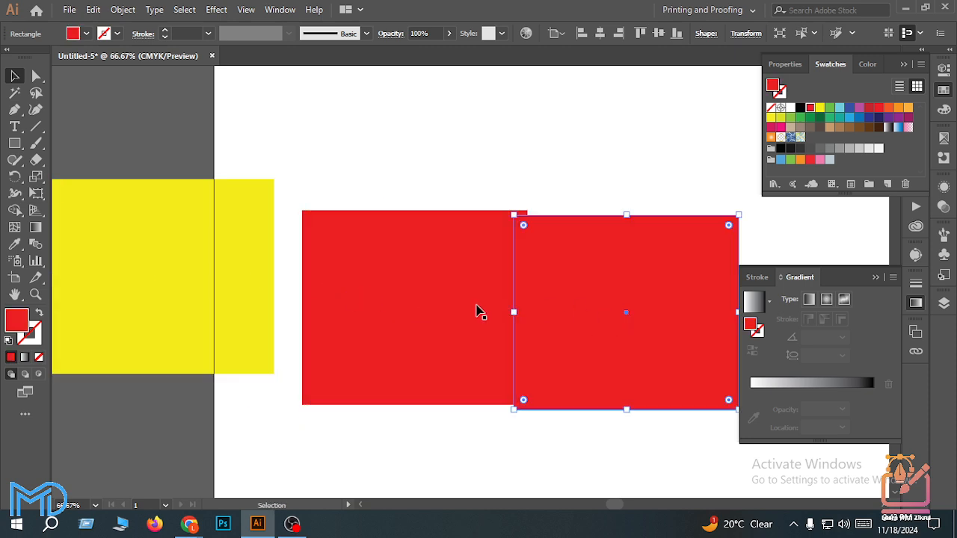
{"action": "scroll", "coordinate": [441, 280], "scroll_direction": "up", "scroll_amount": 1}
Select the two red rectangles together to examine the copies pasted behind the yellow one
{"action": "left_click_drag", "start_coordinate": [407, 179], "coordinate": [639, 382]}
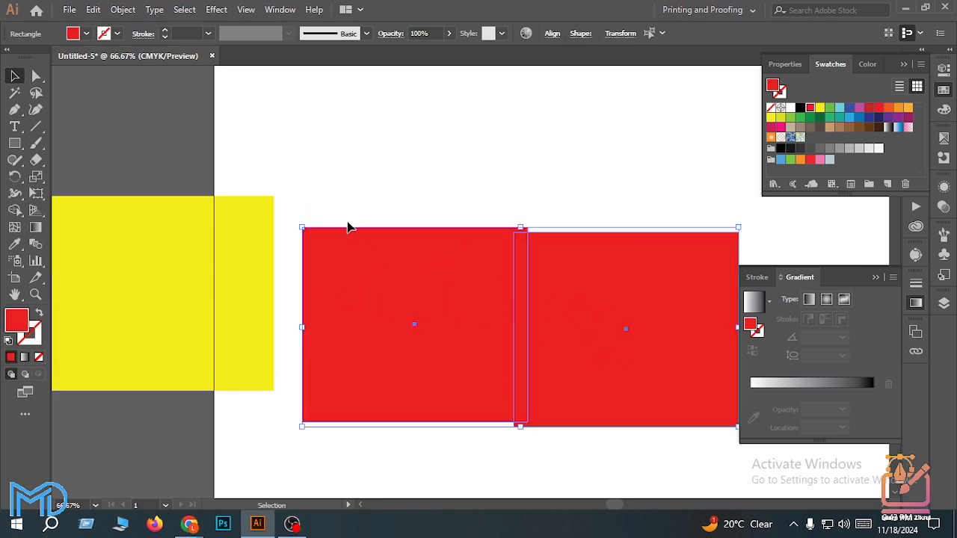
{"action": "left_click", "coordinate": [349, 222]}
{"action": "left_click", "coordinate": [429, 277]}
{"action": "key", "text": "ctrl+minus"}
{"action": "left_click_drag", "start_coordinate": [406, 203], "coordinate": [489, 394]}
{"action": "scroll", "coordinate": [488, 387], "scroll_direction": "up", "scroll_amount": 1}
{"action": "scroll", "coordinate": [446, 345], "scroll_direction": "up", "scroll_amount": 2}
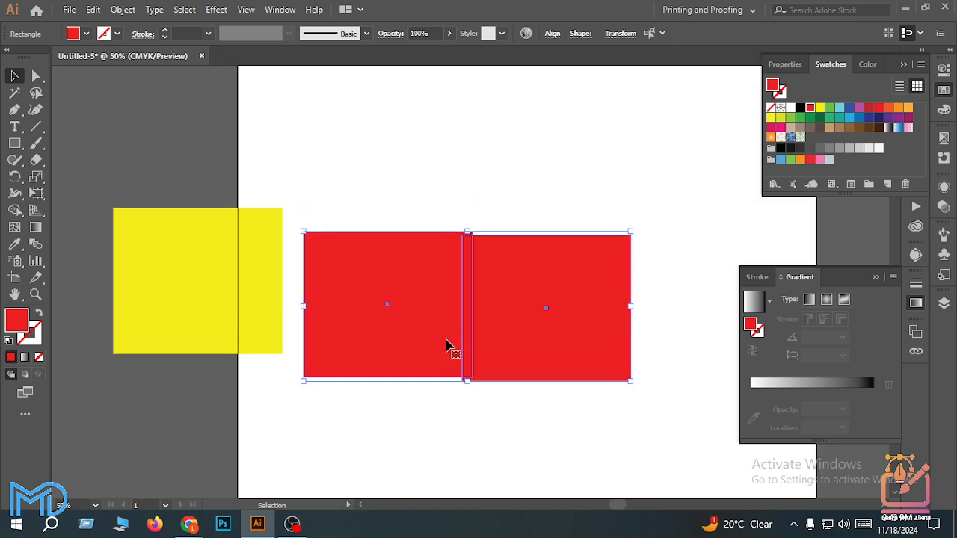
{"action": "left_click", "coordinate": [573, 413]}
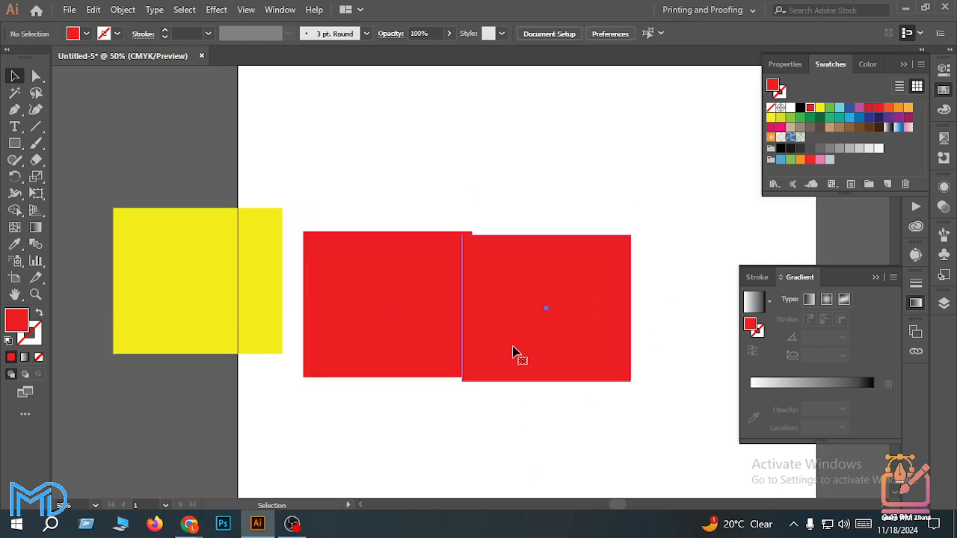
Delete both red rectangles and move the remaining yellow one fully onto the artboard
{"action": "left_click", "coordinate": [499, 356]}
{"action": "key", "text": "Delete"}
{"action": "left_click", "coordinate": [406, 330]}
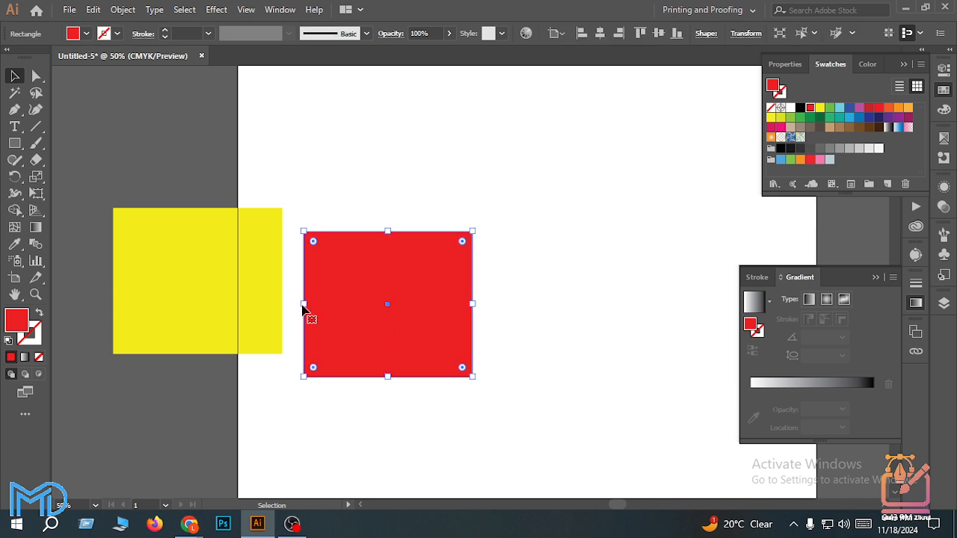
{"action": "key", "text": "Delete"}
{"action": "left_click_drag", "start_coordinate": [271, 295], "coordinate": [514, 302]}
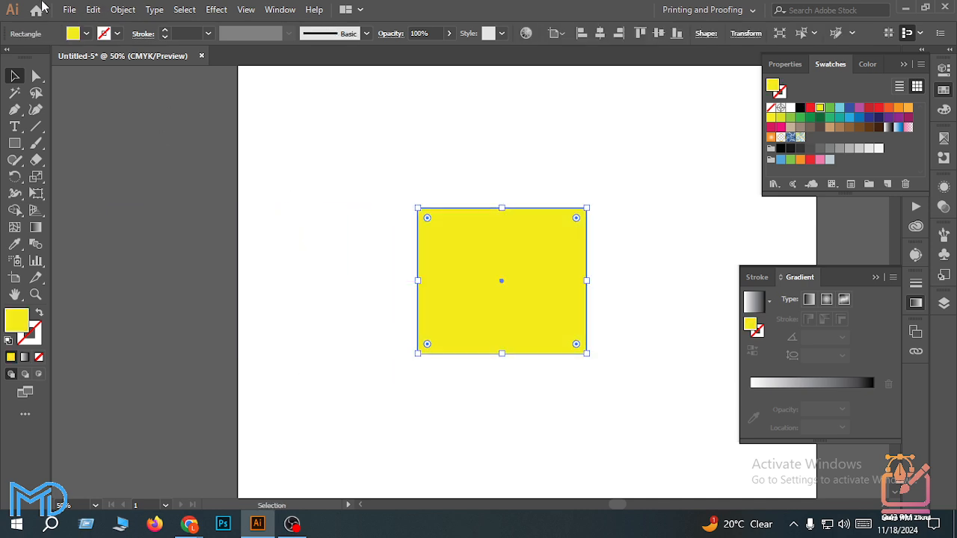
Copy the yellow rectangle to the clipboard and move the original toward the artboard's left edge
{"action": "left_click", "coordinate": [93, 9]}
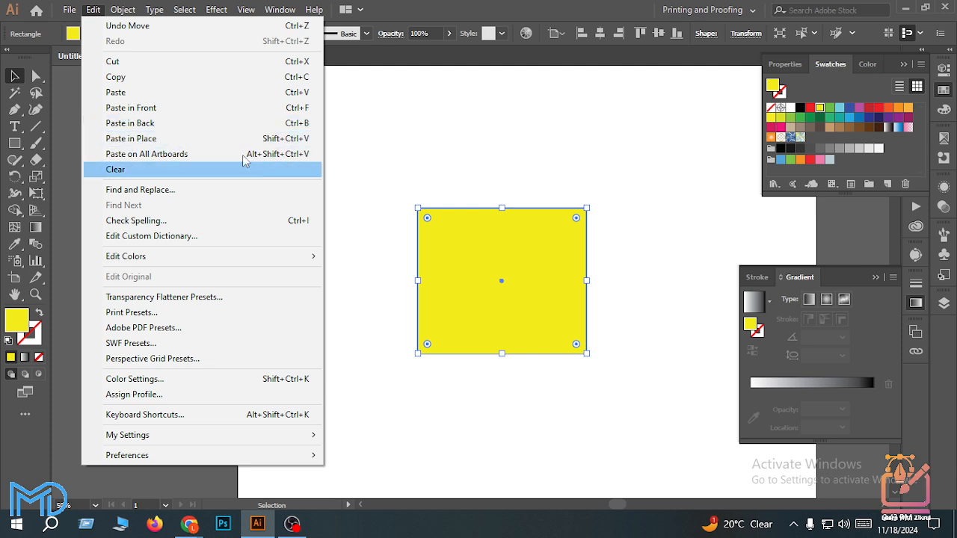
{"action": "left_click", "coordinate": [417, 225]}
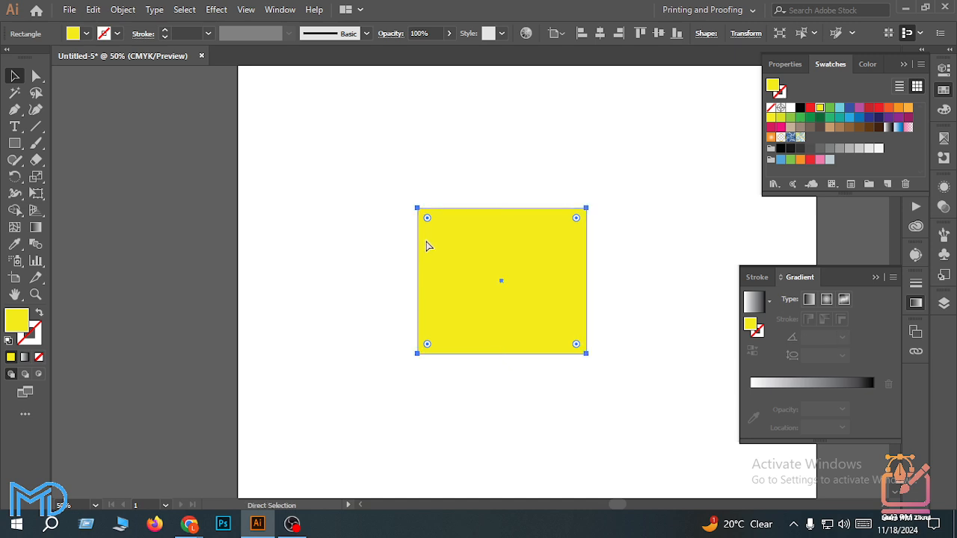
{"action": "left_click", "coordinate": [457, 258]}
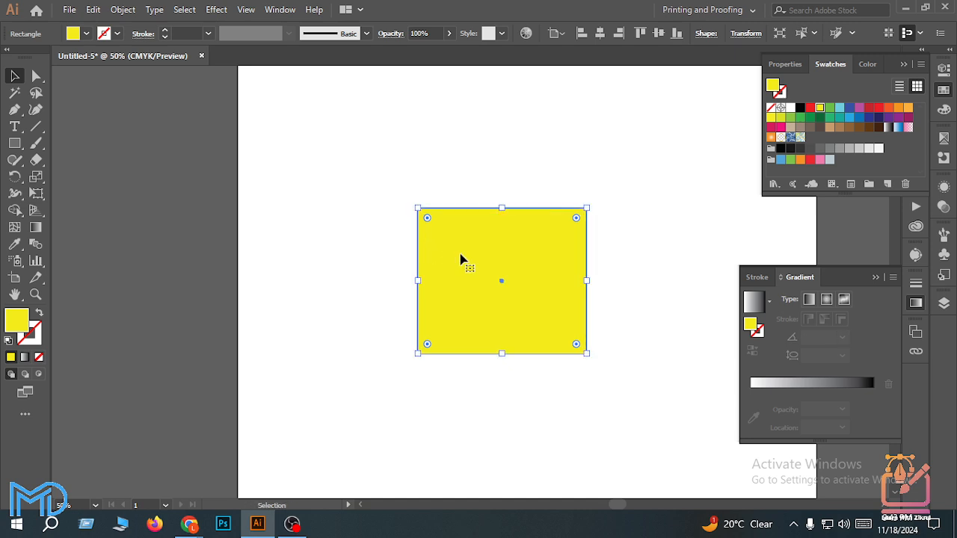
{"action": "left_click_drag", "start_coordinate": [461, 259], "coordinate": [244, 266]}
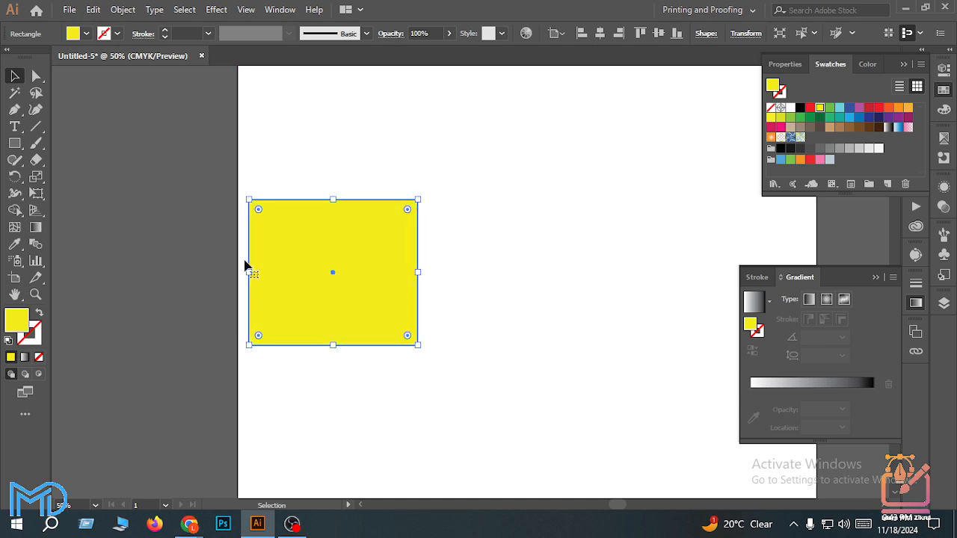
Paste the yellow rectangle at its copied position with Paste in Place and check that it is separate from the moved original
{"action": "left_click", "coordinate": [94, 9]}
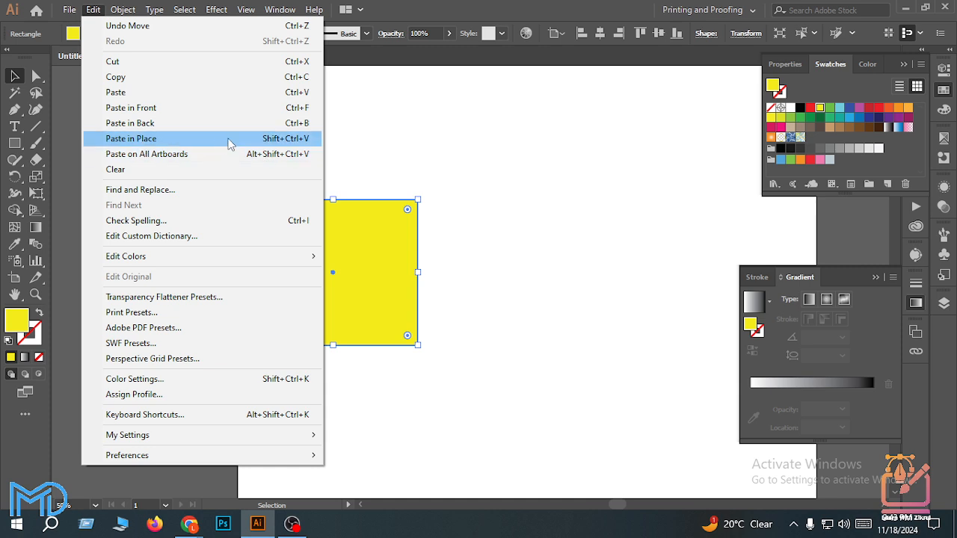
{"action": "left_click", "coordinate": [230, 139]}
{"action": "left_click_drag", "start_coordinate": [313, 240], "coordinate": [482, 248]}
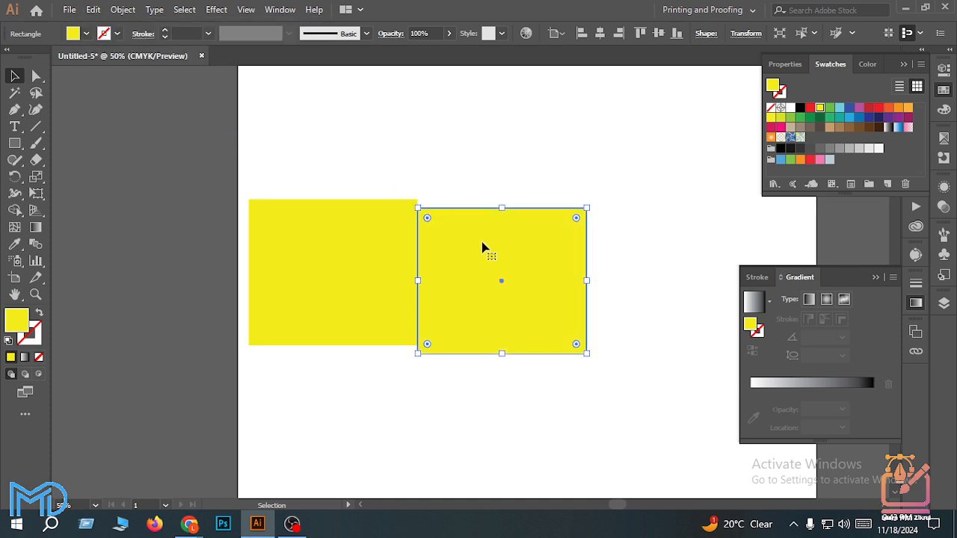
{"action": "left_click_drag", "start_coordinate": [414, 159], "coordinate": [605, 352]}
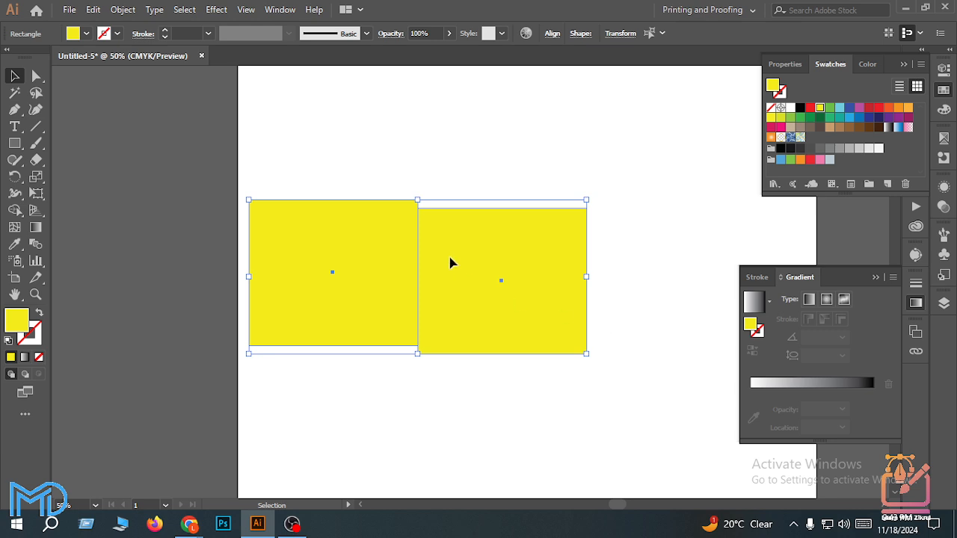
{"action": "left_click_drag", "start_coordinate": [432, 172], "coordinate": [598, 437]}
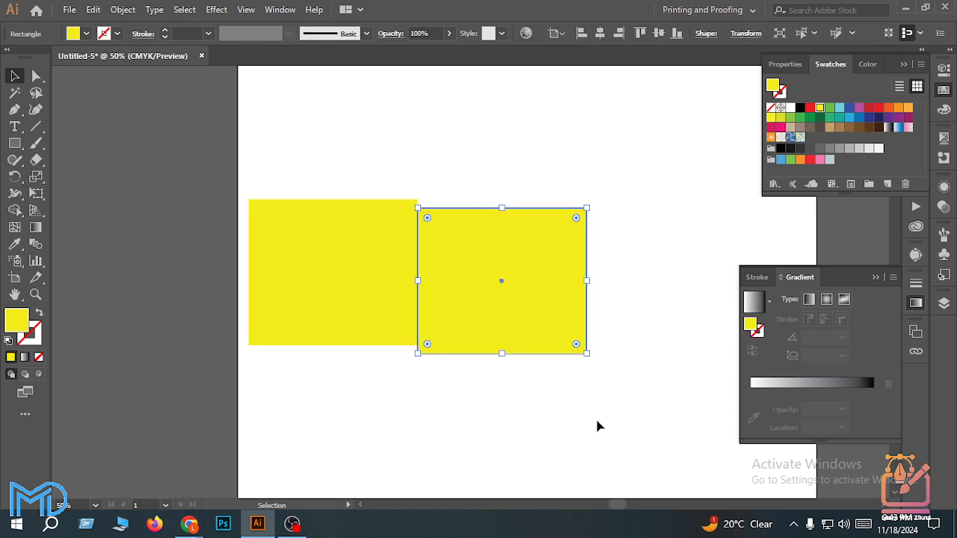
Paste three more yellow rectangles in place, moving a copy aside each time: one lower right, one lower left, one left
{"action": "key", "text": "ctrl"}
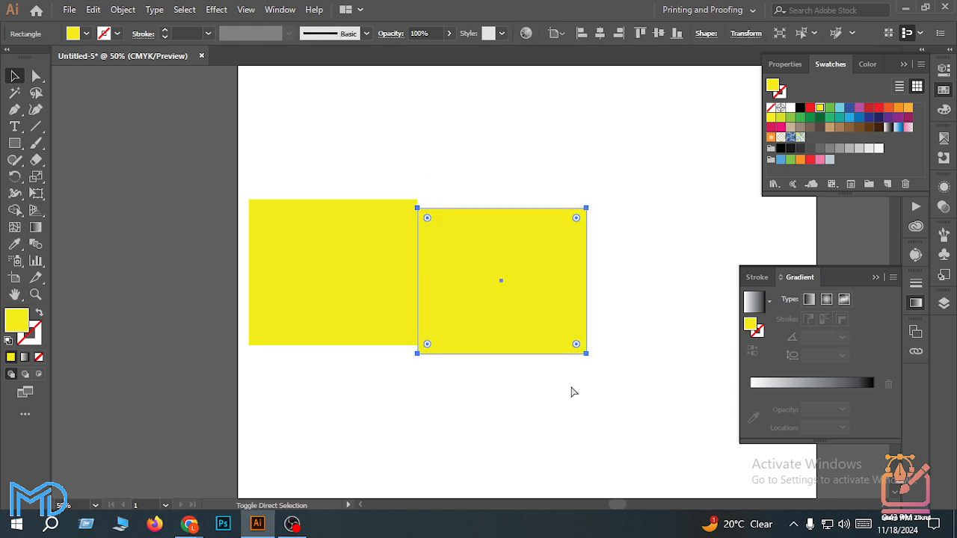
{"action": "left_click_drag", "start_coordinate": [514, 317], "coordinate": [580, 386]}
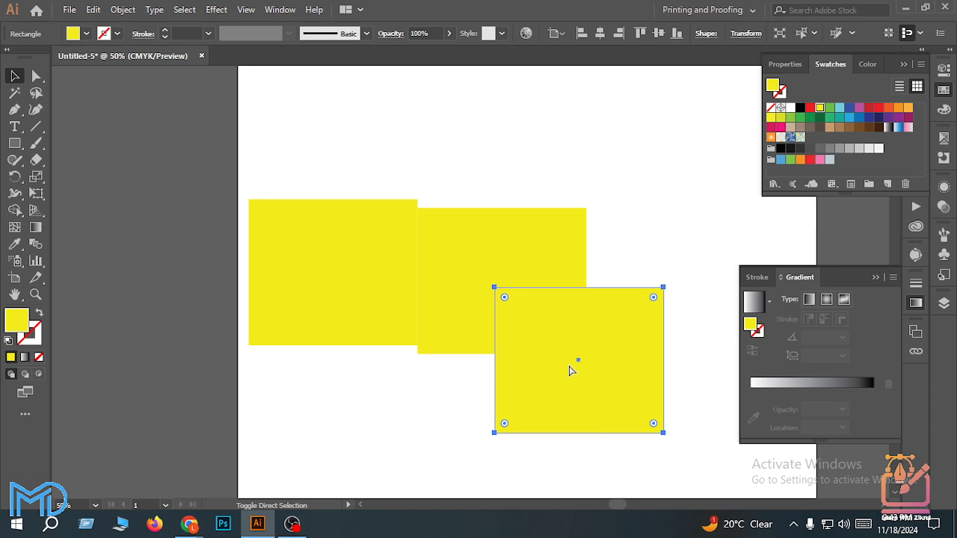
{"action": "key", "text": "ctrl+f"}
{"action": "left_click_drag", "start_coordinate": [456, 269], "coordinate": [325, 322]}
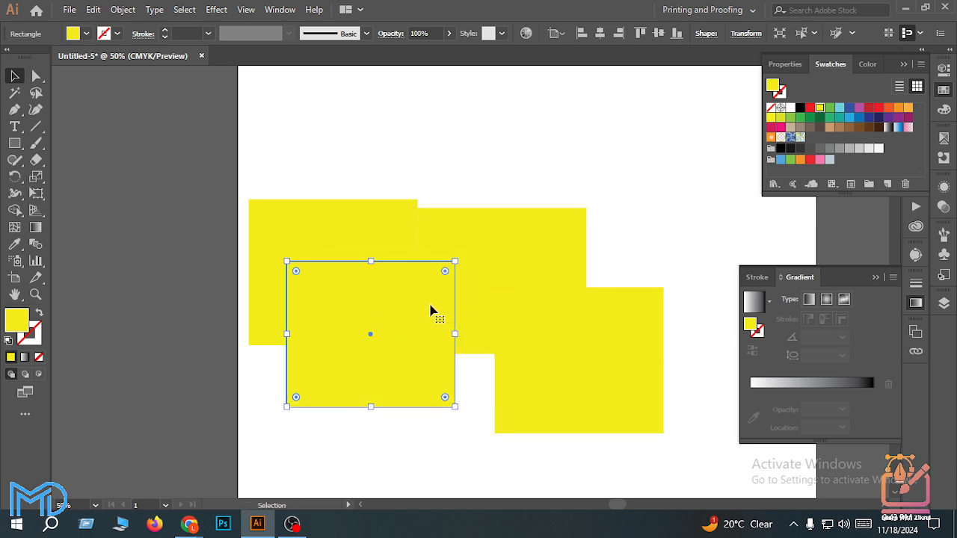
{"action": "key", "text": "ctrl+f"}
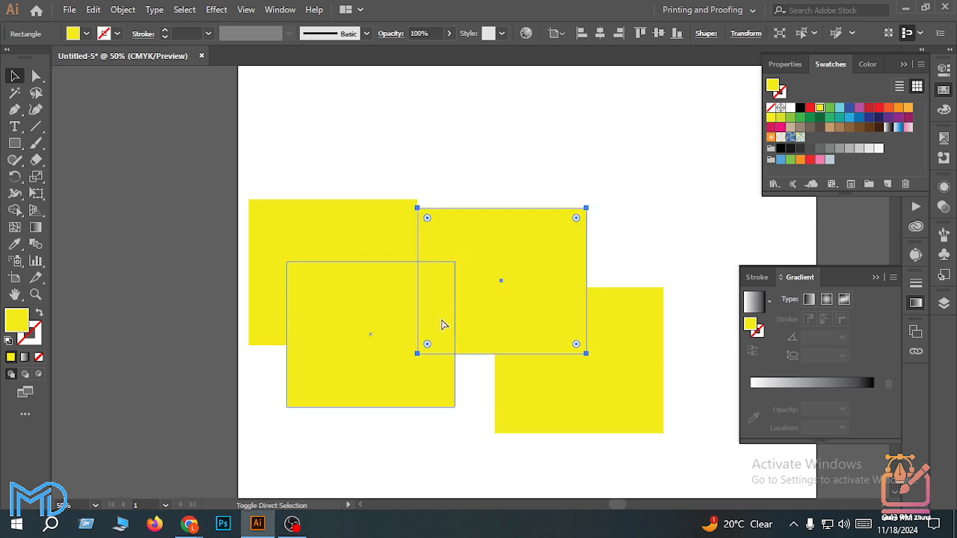
{"action": "left_click_drag", "start_coordinate": [459, 312], "coordinate": [316, 293]}
Select all the yellow rectangles and delete them, leaving the artboard empty
{"action": "left_click_drag", "start_coordinate": [342, 162], "coordinate": [705, 502]}
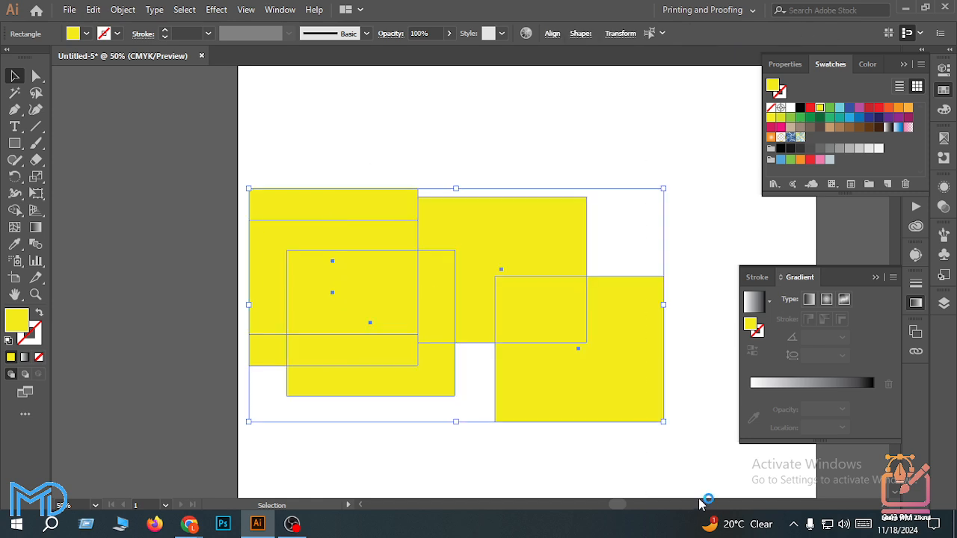
{"action": "key", "text": "Delete"}
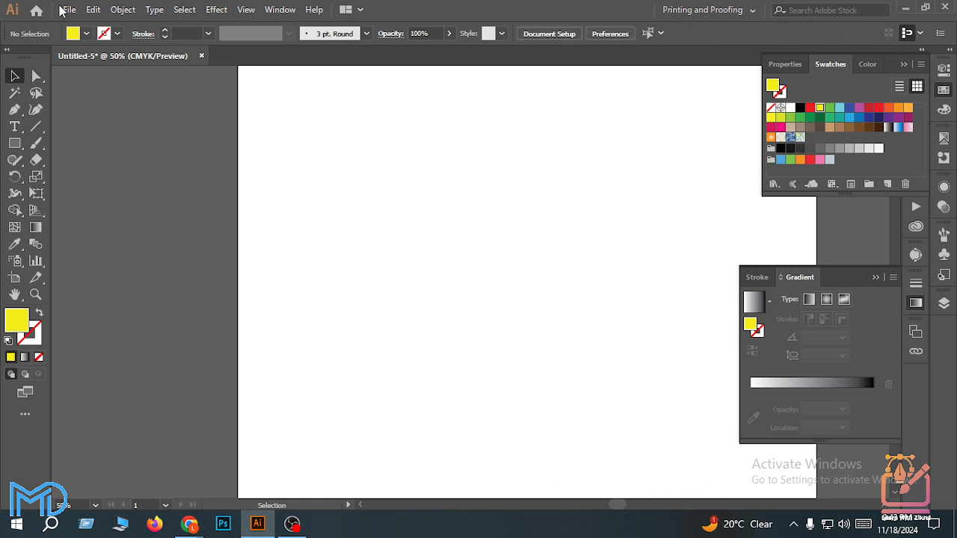
{"action": "left_click", "coordinate": [93, 10]}
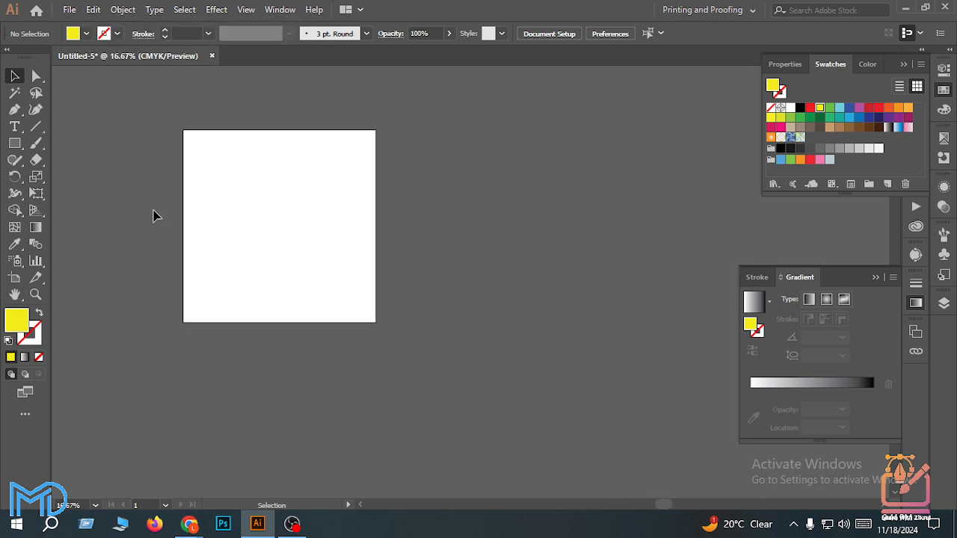
Duplicate the 50 x 50 cm artboard with the Artboard tool, placing the copy directly to its right
{"action": "scroll", "coordinate": [294, 217], "scroll_direction": "up", "scroll_amount": 1}
{"action": "scroll", "coordinate": [261, 283], "scroll_direction": "up", "scroll_amount": 1}
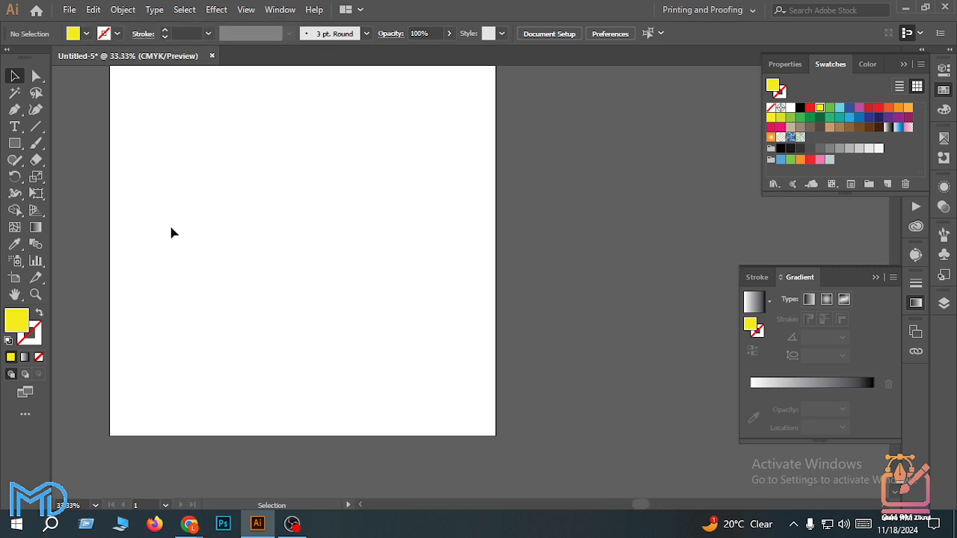
{"action": "scroll", "coordinate": [90, 189], "scroll_direction": "down", "scroll_amount": 2}
{"action": "left_click", "coordinate": [14, 277]}
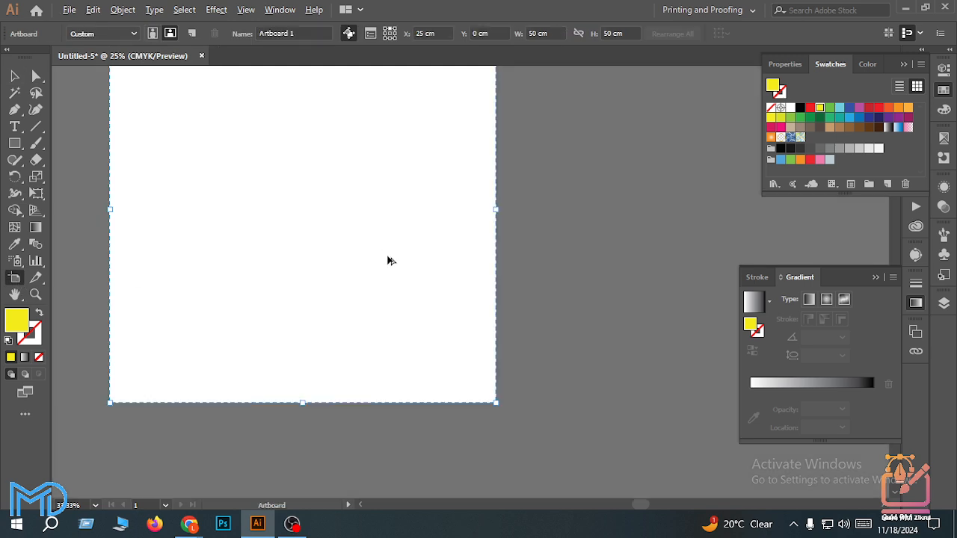
{"action": "scroll", "coordinate": [386, 259], "scroll_direction": "down", "scroll_amount": 3}
{"action": "left_click_drag", "start_coordinate": [344, 269], "coordinate": [492, 278]}
{"action": "scroll", "coordinate": [491, 277], "scroll_direction": "up", "scroll_amount": 1}
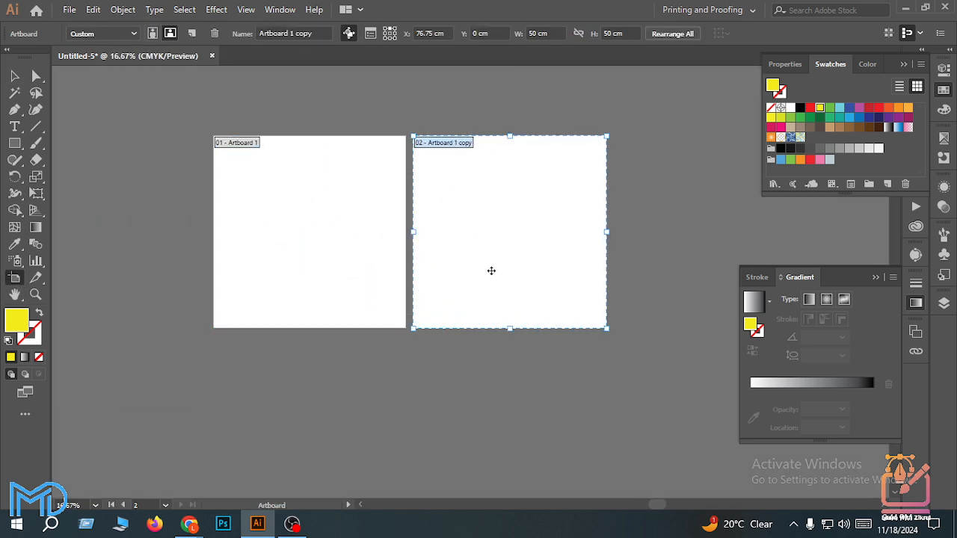
Select both artboards and duplicate them directly below to form a two-by-two grid, then leave artboard editing
{"action": "scroll", "coordinate": [491, 265], "scroll_direction": "down", "scroll_amount": 1}
{"action": "left_click", "coordinate": [400, 252], "text": "shift"}
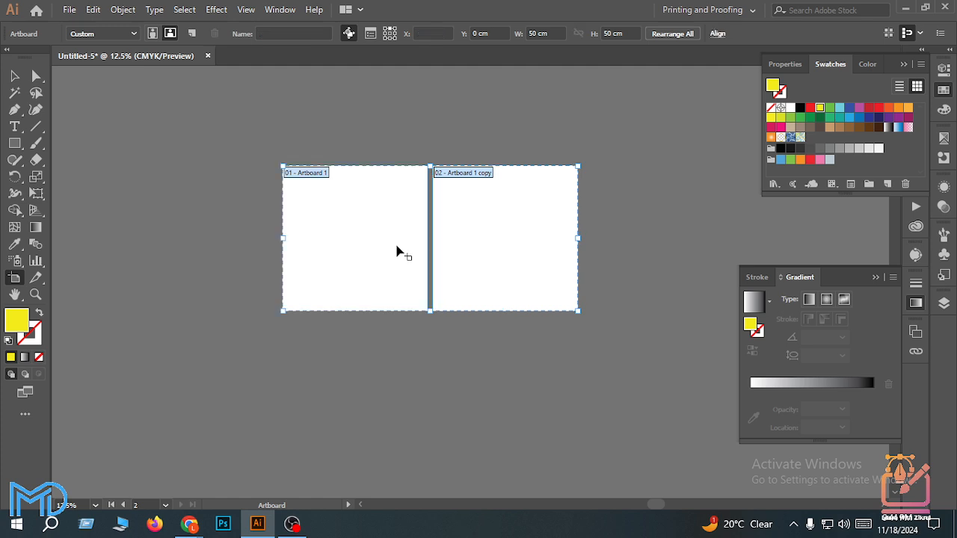
{"action": "scroll", "coordinate": [459, 228], "scroll_direction": "down", "scroll_amount": 1}
{"action": "left_click_drag", "start_coordinate": [460, 228], "coordinate": [484, 360]}
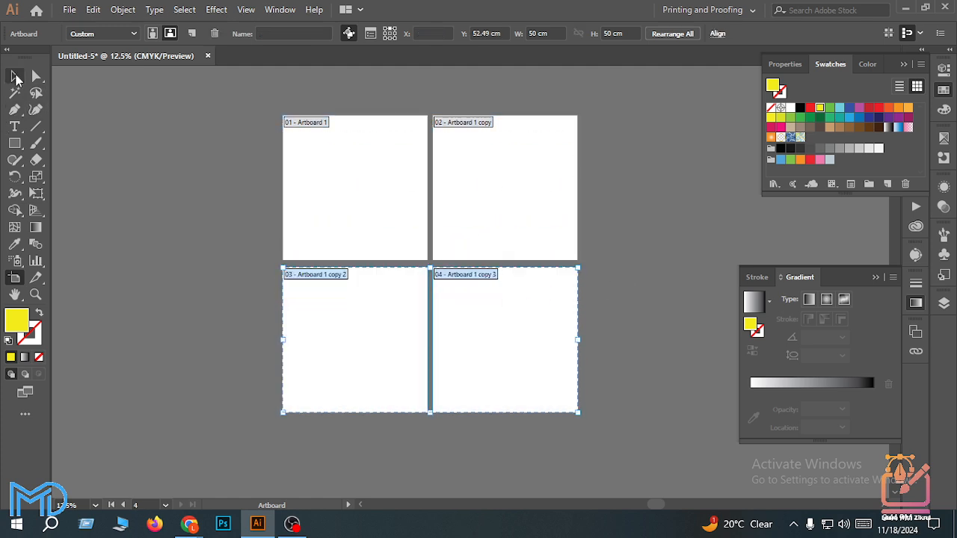
{"action": "key", "text": "Escape"}
Draw a yellow hexagon with the Polygon tool on the first artboard and centre it there horizontally and vertically
{"action": "left_click", "coordinate": [14, 143]}
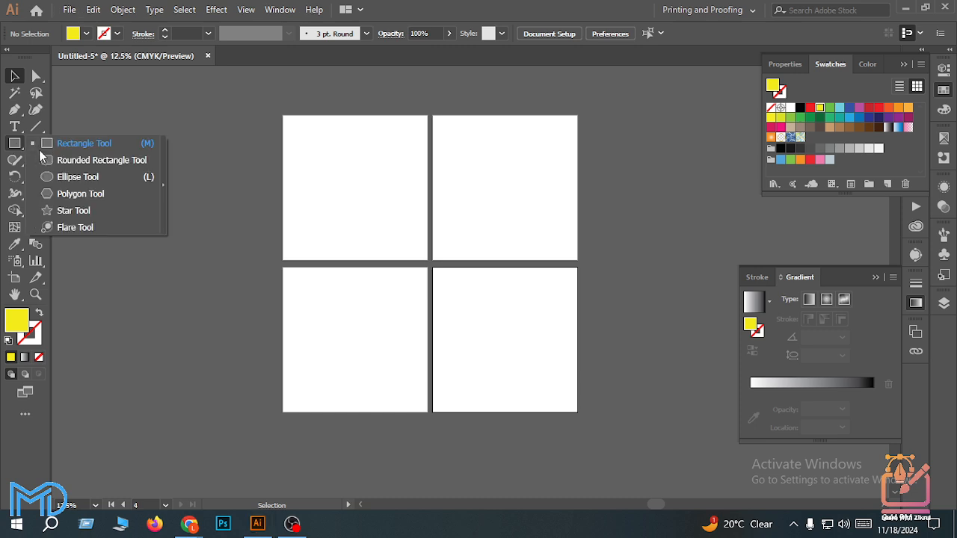
{"action": "left_click", "coordinate": [60, 143]}
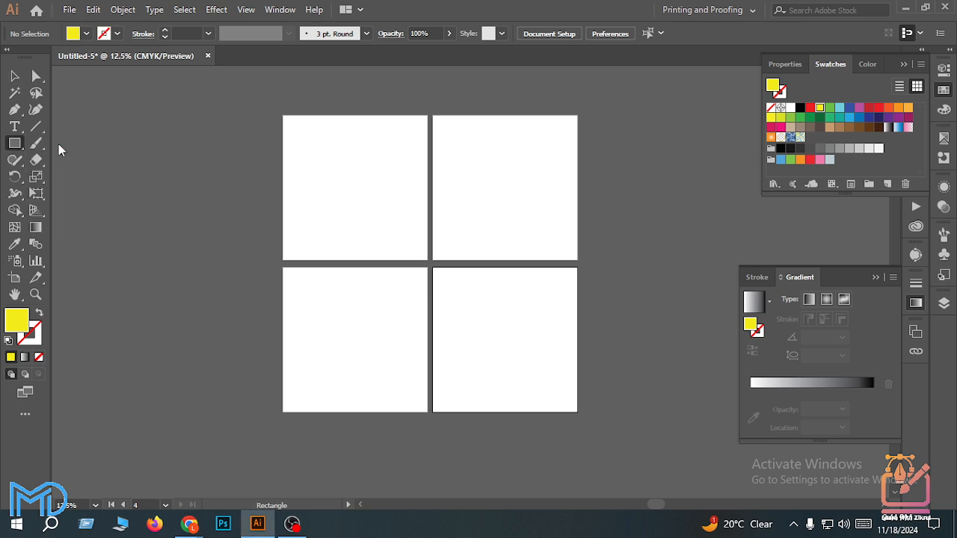
{"action": "left_click", "coordinate": [21, 144]}
{"action": "left_click", "coordinate": [69, 193]}
{"action": "left_click_drag", "start_coordinate": [346, 186], "coordinate": [376, 218]}
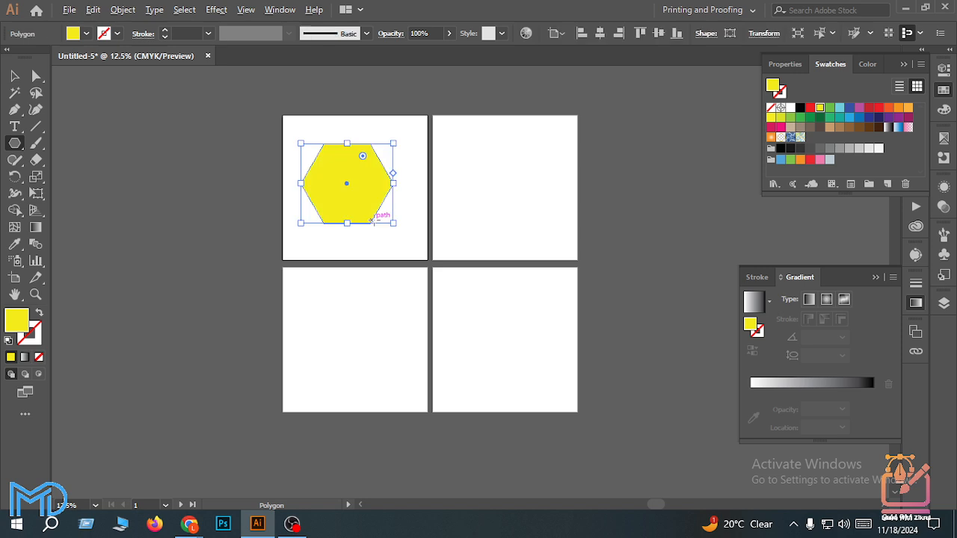
{"action": "scroll", "coordinate": [376, 218], "scroll_direction": "up", "scroll_amount": 2}
{"action": "scroll", "coordinate": [380, 207], "scroll_direction": "up", "scroll_amount": 1}
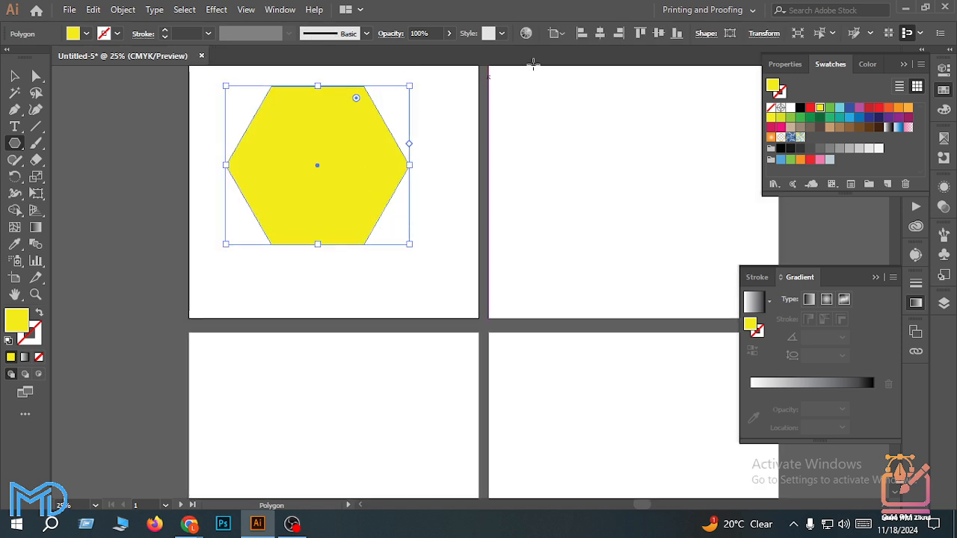
{"action": "left_click", "coordinate": [600, 33]}
{"action": "left_click", "coordinate": [658, 32]}
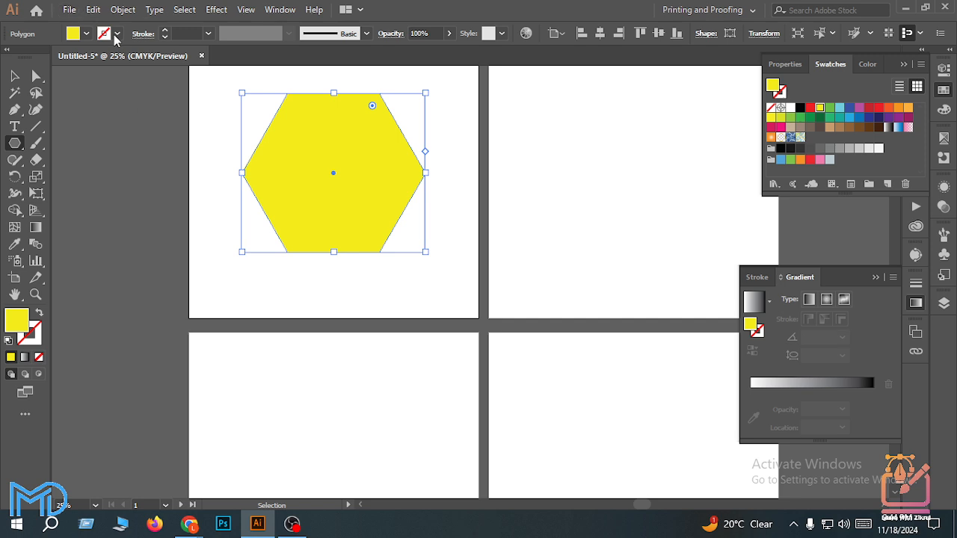
Paste the copied hexagon onto all four artboards with Paste on All Artboards
{"action": "left_click", "coordinate": [93, 8]}
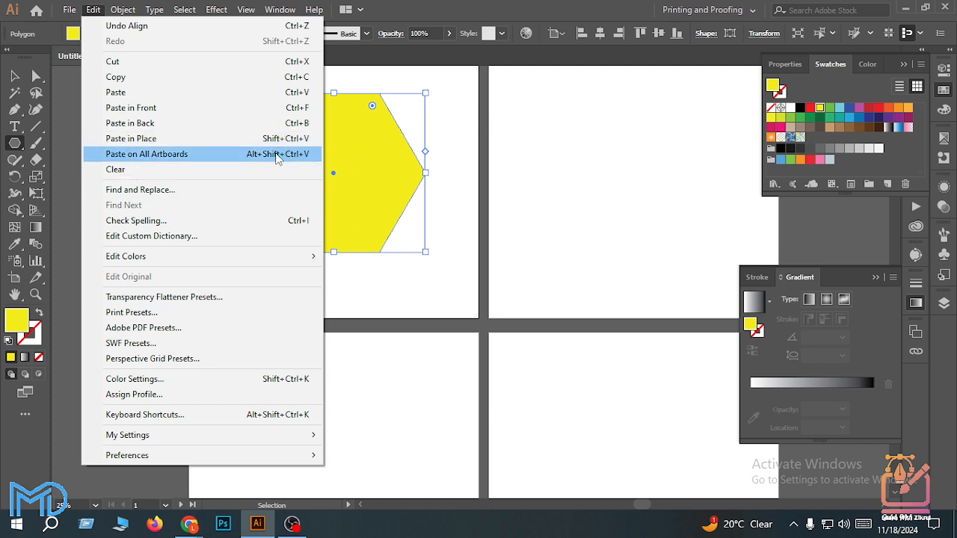
{"action": "left_click", "coordinate": [276, 154]}
{"action": "scroll", "coordinate": [397, 154], "scroll_direction": "down", "scroll_amount": 3}
{"action": "scroll", "coordinate": [401, 171], "scroll_direction": "down", "scroll_amount": 1, "text": "alt"}
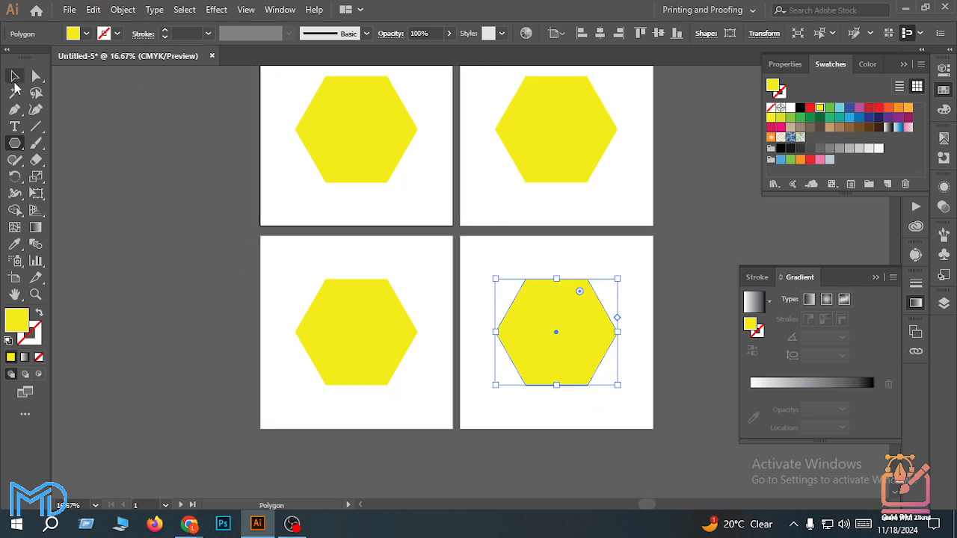
Move the top hexagon on the first artboard flush with its left edge and remove the duplicate beneath it
{"action": "key", "text": "v"}
{"action": "left_click_drag", "start_coordinate": [354, 145], "coordinate": [319, 145], "text": "alt"}
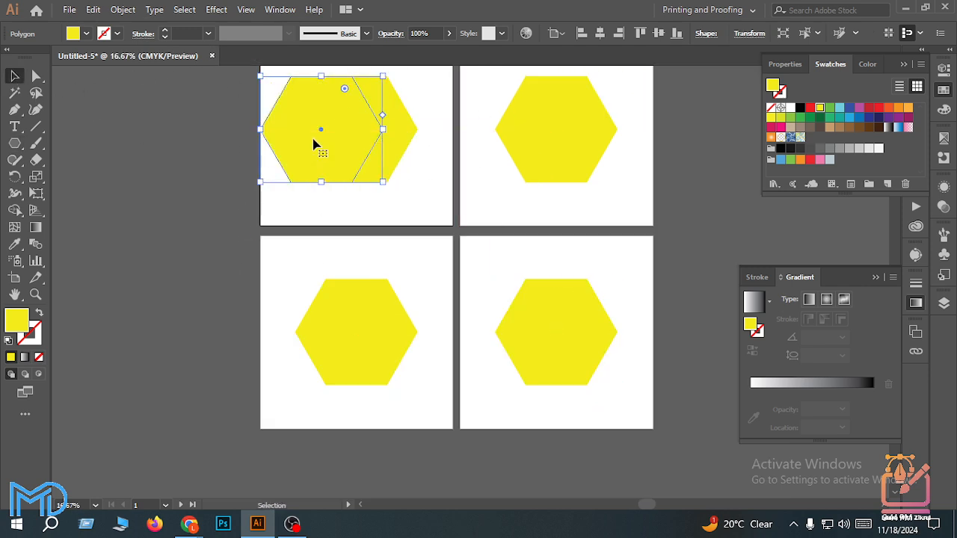
{"action": "left_click_drag", "start_coordinate": [401, 136], "coordinate": [462, 171]}
{"action": "key", "text": "ctrl+z"}
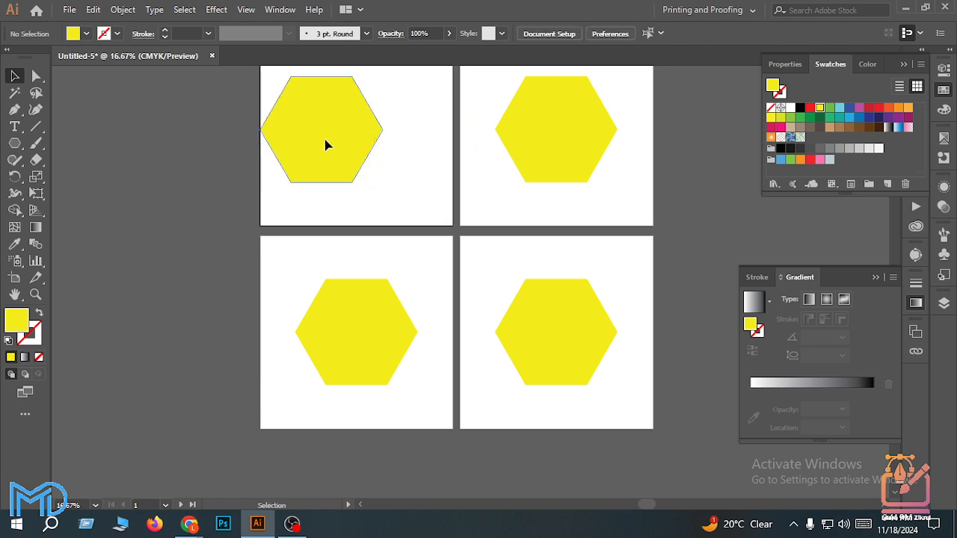
Delete the hexagons on the other three artboards, keeping only the one on the first artboard
{"action": "left_click_drag", "start_coordinate": [492, 97], "coordinate": [621, 366]}
{"action": "key", "text": "Delete"}
{"action": "left_click_drag", "start_coordinate": [287, 267], "coordinate": [456, 404]}
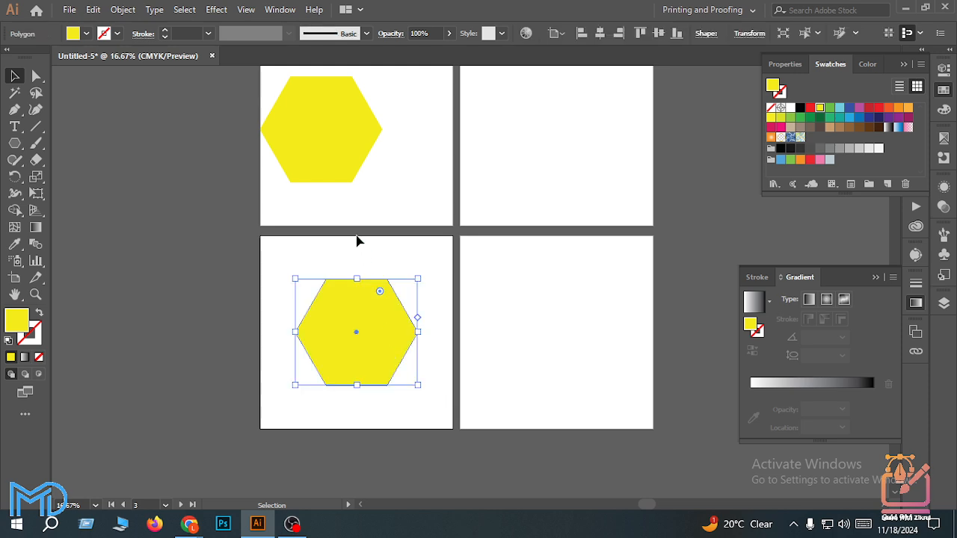
{"action": "key", "text": "Delete"}
Copy the left-aligned hexagon, activate the second artboard and paste the copy with Paste on All Artboards
{"action": "left_click", "coordinate": [334, 170]}
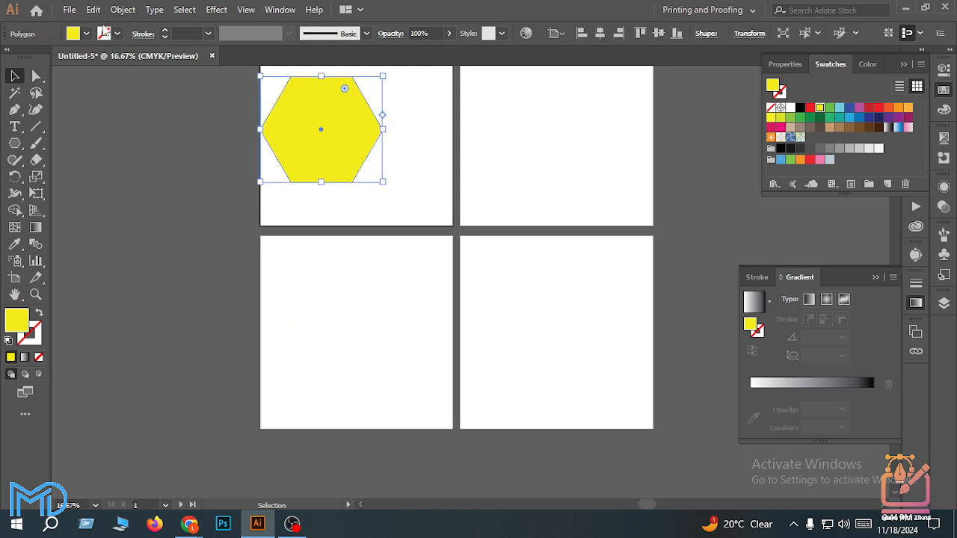
{"action": "left_click", "coordinate": [98, 9]}
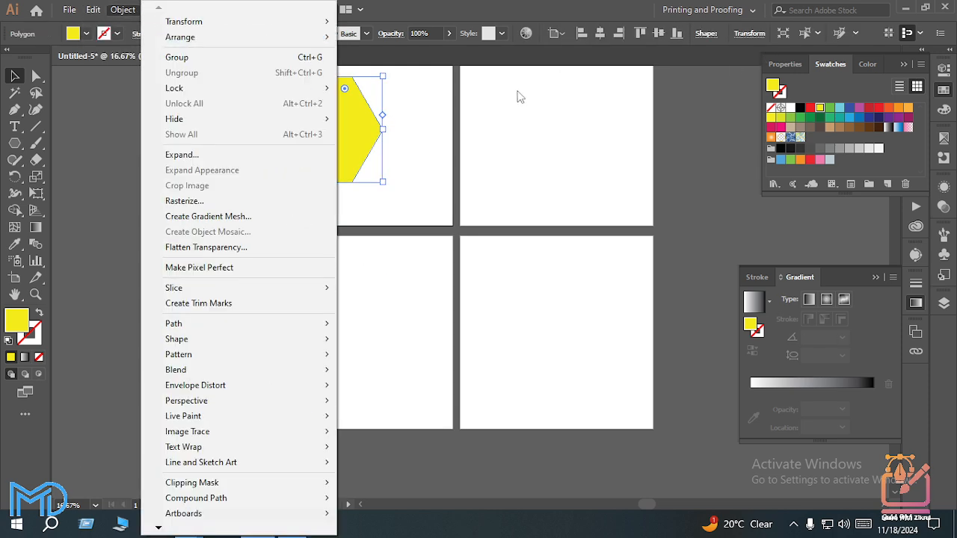
{"action": "left_click", "coordinate": [509, 90]}
{"action": "left_click", "coordinate": [508, 90]}
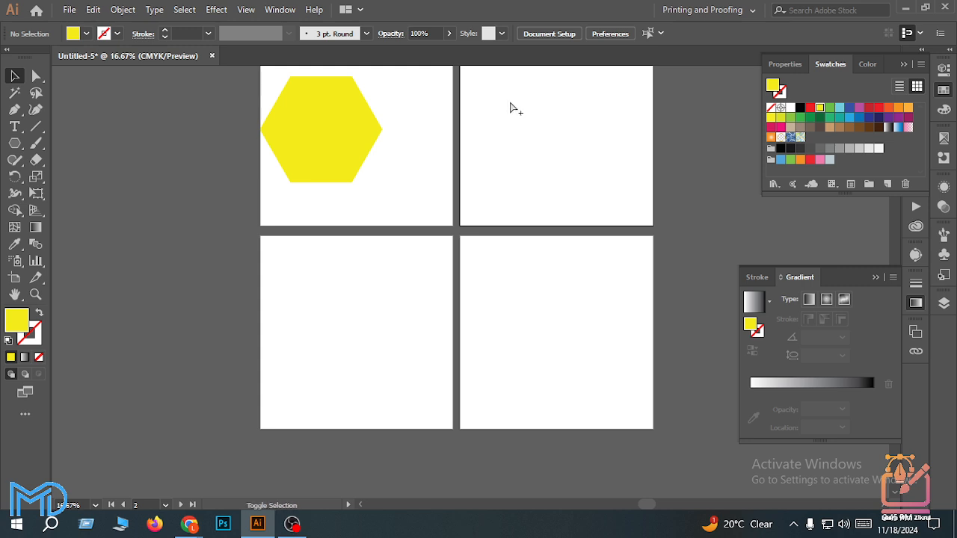
{"action": "key", "text": "ctrl+alt+shift+v"}
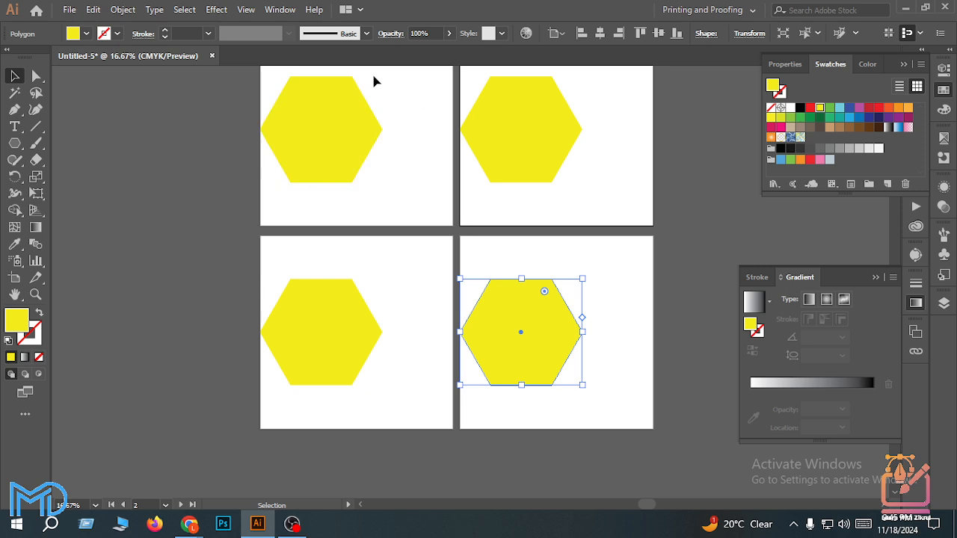
Select the hexagons across all four artboards and delete them together
{"action": "scroll", "coordinate": [314, 70], "scroll_direction": "up", "scroll_amount": 2}
{"action": "left_click_drag", "start_coordinate": [387, 143], "coordinate": [356, 267]}
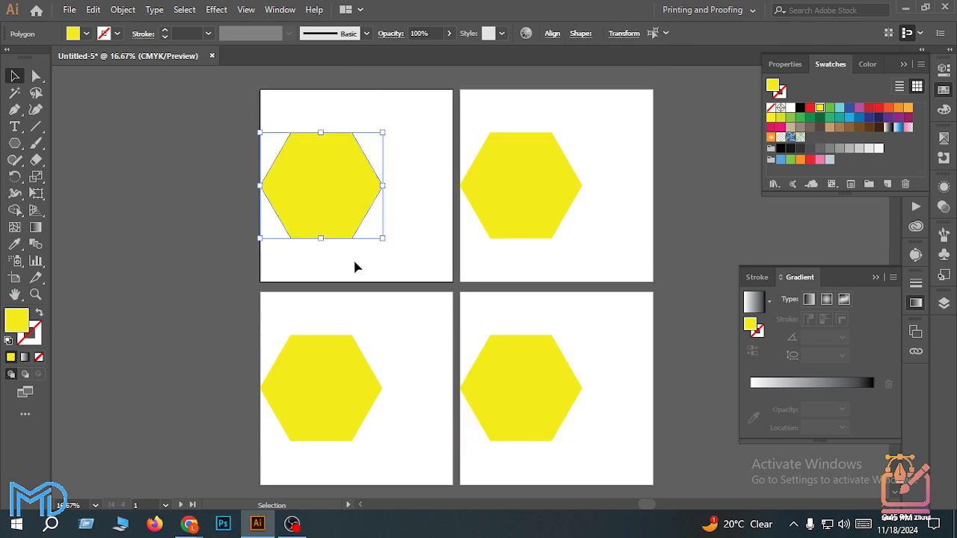
{"action": "left_click", "coordinate": [93, 10]}
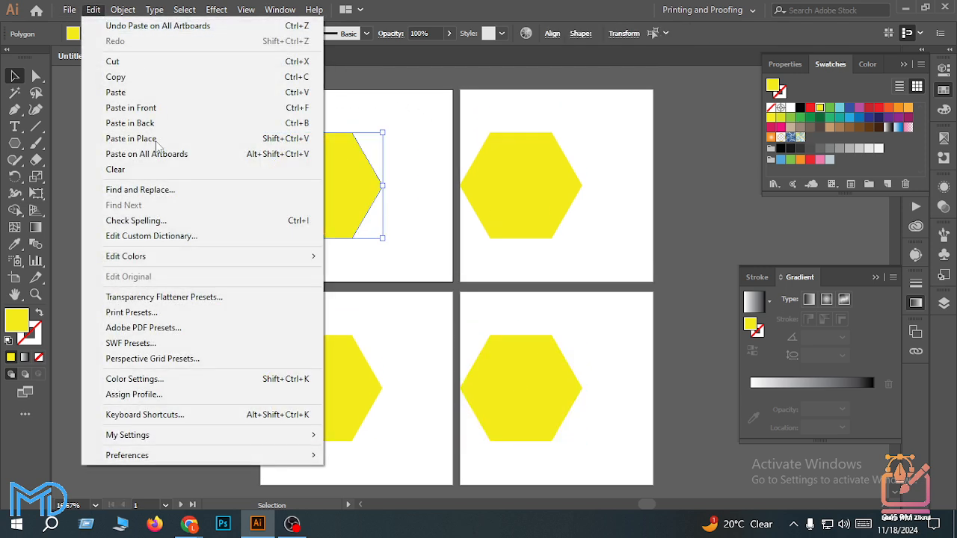
{"action": "left_click", "coordinate": [430, 118]}
{"action": "left_click", "coordinate": [672, 120]}
{"action": "left_click_drag", "start_coordinate": [644, 107], "coordinate": [254, 439]}
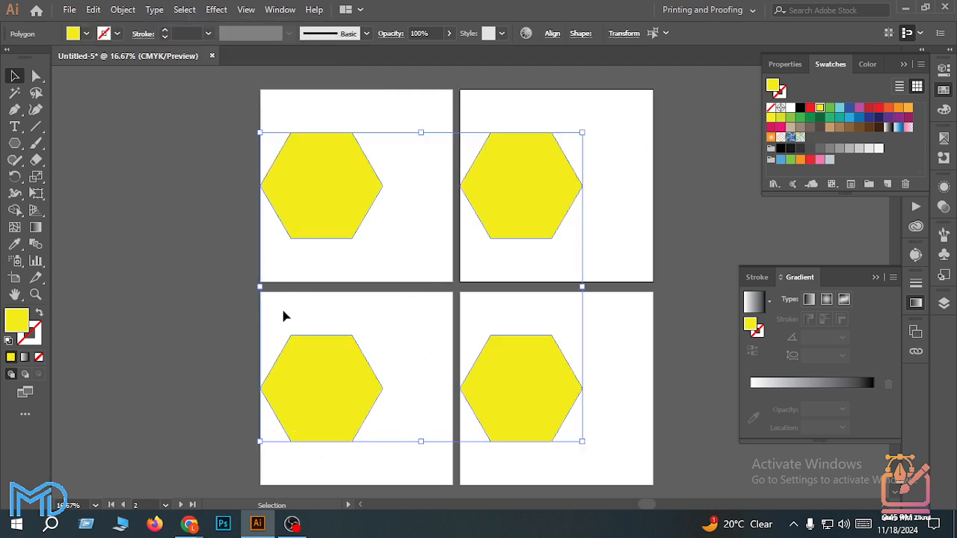
{"action": "key", "text": "Delete"}
Undo the deletion of the hexagons on the four artboards and deselect them
{"action": "left_click", "coordinate": [94, 9]}
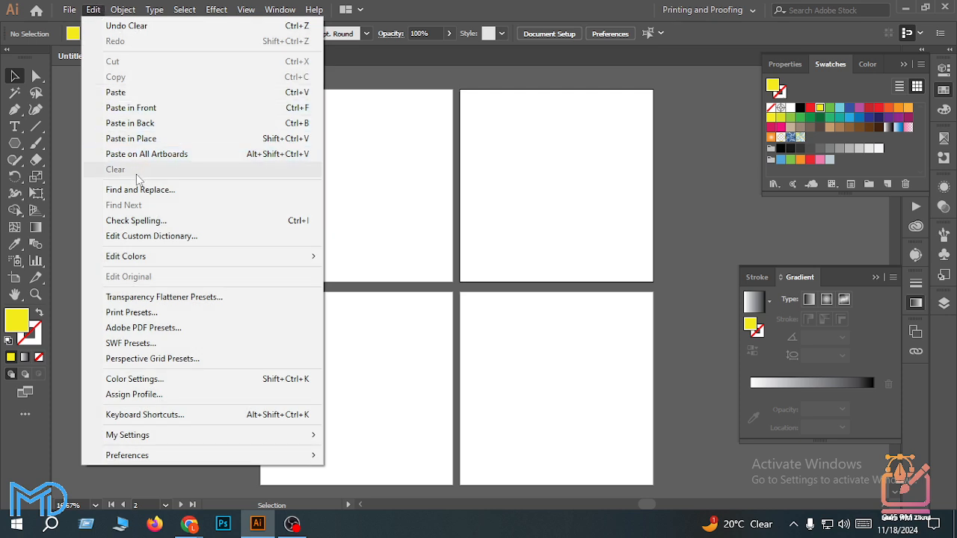
{"action": "left_click", "coordinate": [396, 188]}
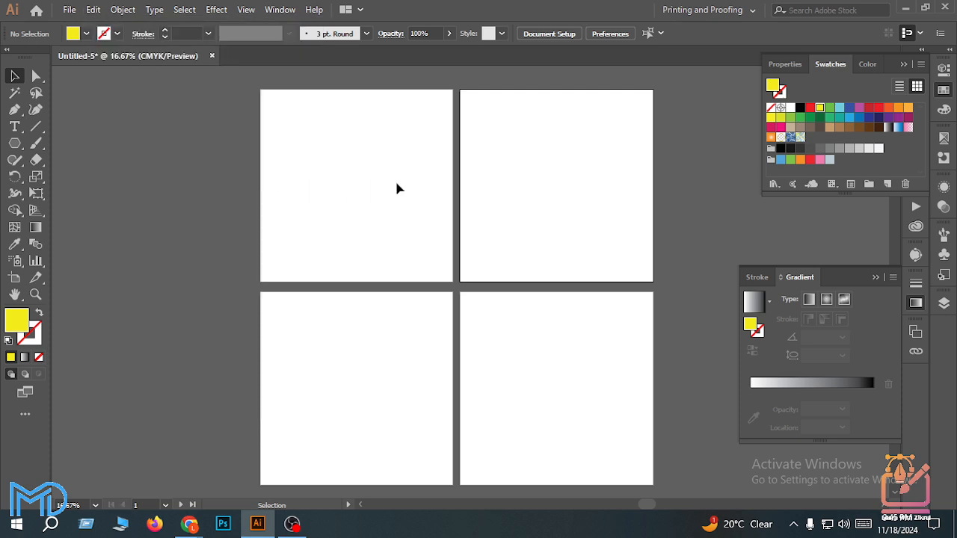
{"action": "key", "text": "ctrl+alt+shift+v"}
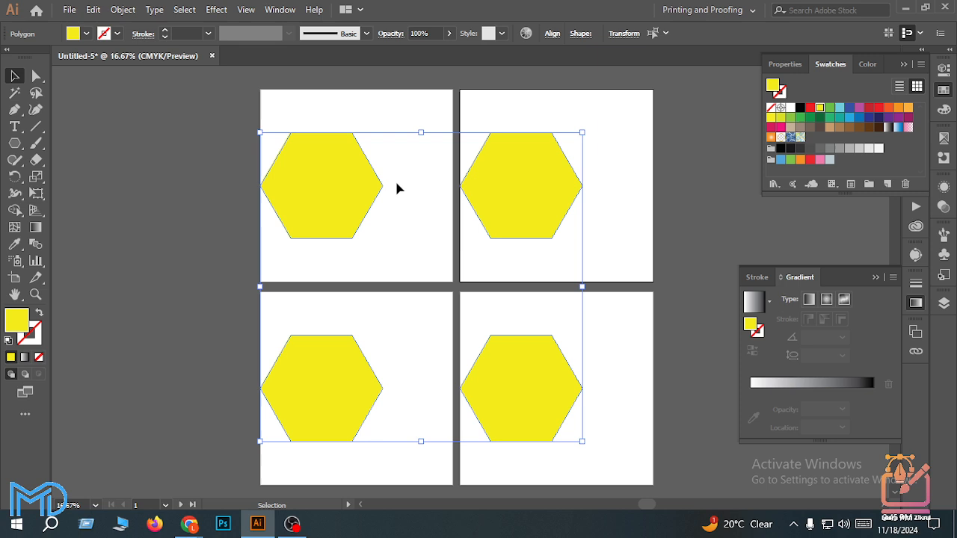
{"action": "left_click", "coordinate": [387, 230]}
{"action": "scroll", "coordinate": [386, 230], "scroll_direction": "down", "scroll_amount": 1}
Move the hexagon on the lower-left artboard slightly right and down, away from the artboard's edge
{"action": "left_click", "coordinate": [94, 12]}
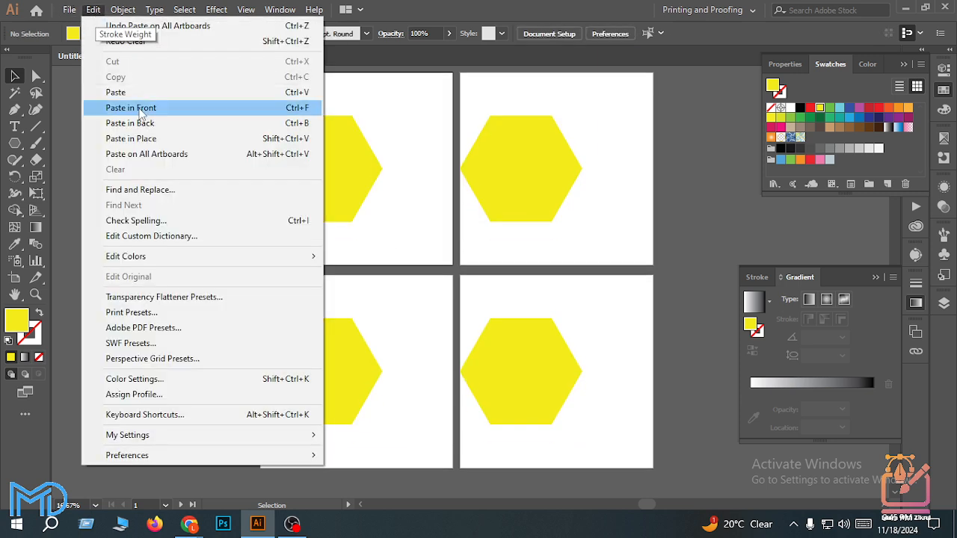
{"action": "left_click", "coordinate": [368, 215]}
{"action": "left_click", "coordinate": [382, 337]}
{"action": "left_click", "coordinate": [322, 363]}
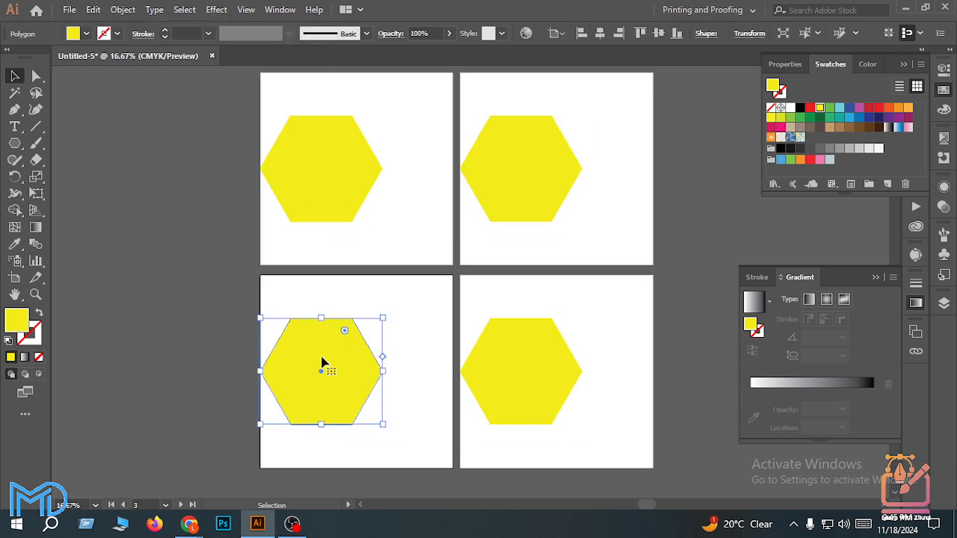
{"action": "left_click_drag", "start_coordinate": [322, 363], "coordinate": [337, 367]}
{"action": "left_click", "coordinate": [93, 9]}
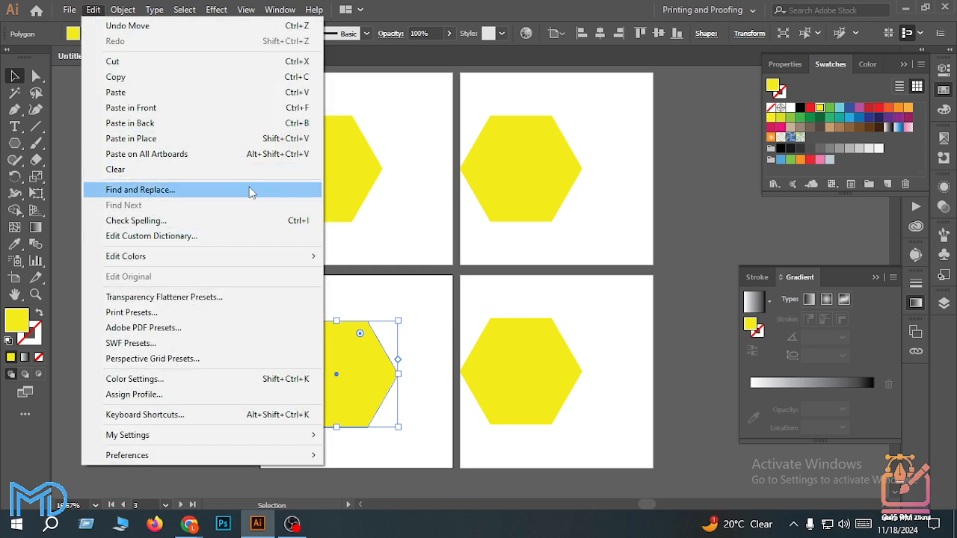
{"action": "left_click", "coordinate": [382, 299]}
{"action": "left_click", "coordinate": [382, 299]}
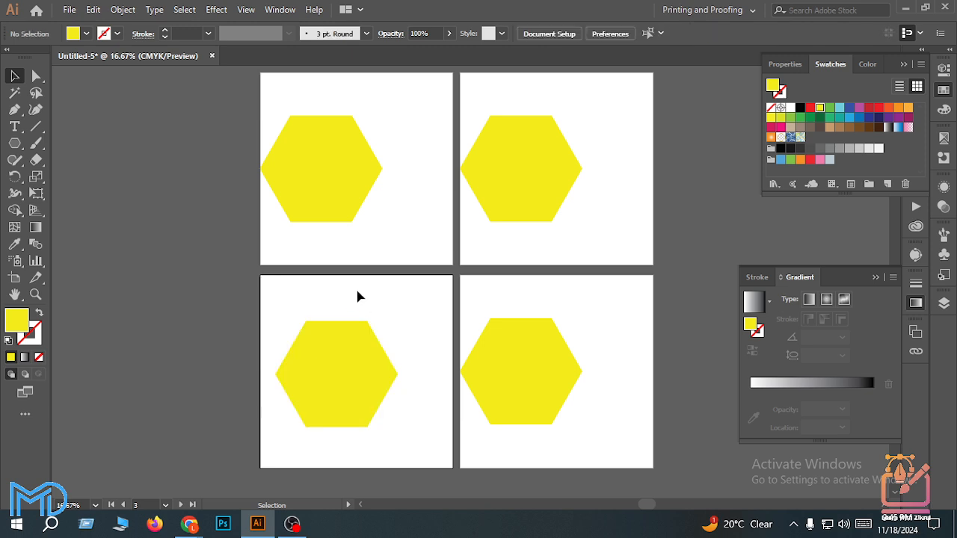
Shift the lower-left artboard's hexagon up and right, and remove it with the Clear command
{"action": "left_click", "coordinate": [92, 9]}
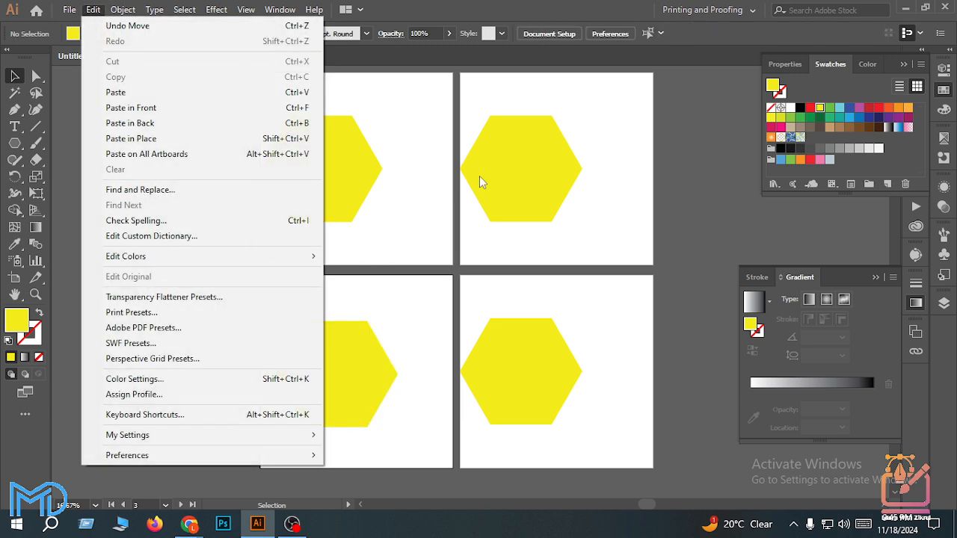
{"action": "left_click", "coordinate": [371, 346]}
{"action": "left_click_drag", "start_coordinate": [342, 352], "coordinate": [358, 331]}
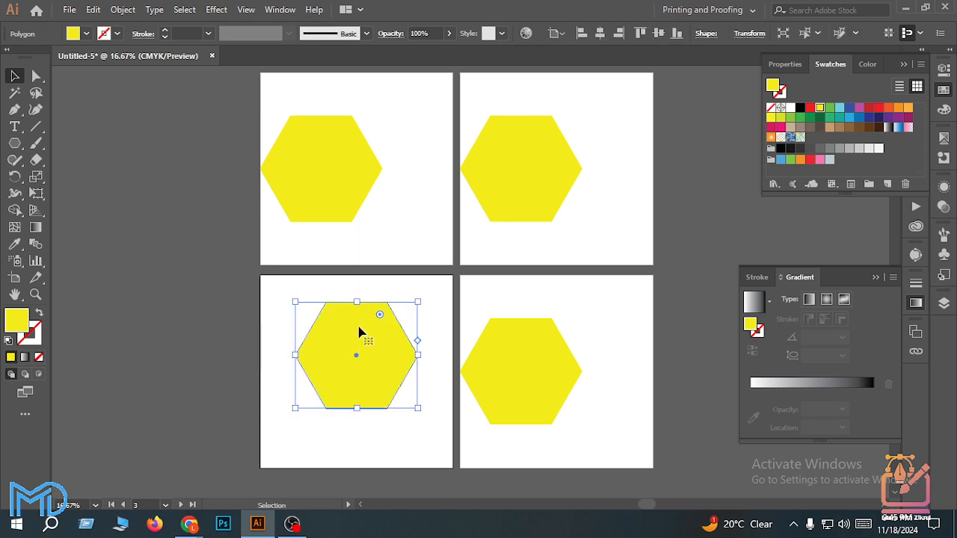
{"action": "left_click", "coordinate": [92, 9]}
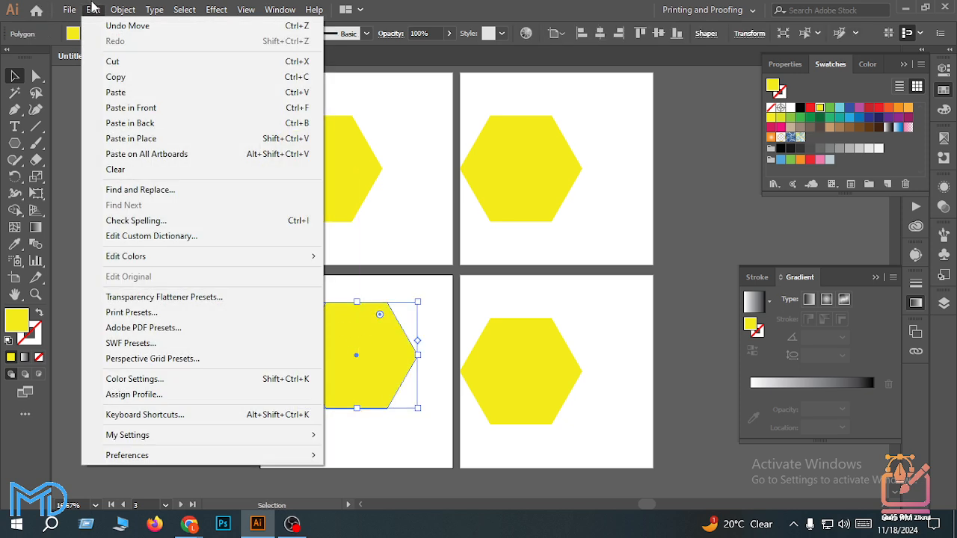
{"action": "left_click", "coordinate": [147, 170]}
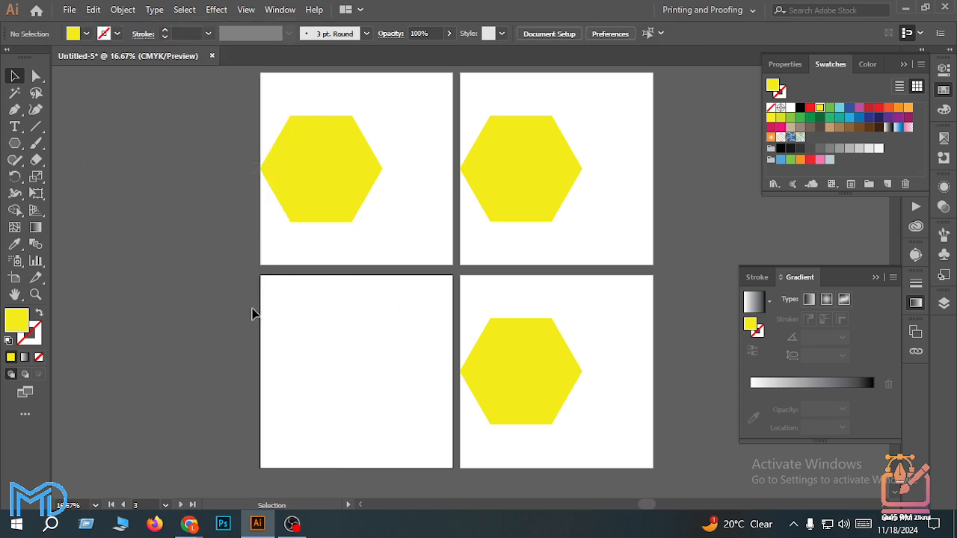
Move the hexagon on the lower-right artboard slightly up and right, and remove it with the Clear command
{"action": "left_click_drag", "start_coordinate": [252, 307], "coordinate": [382, 479]}
{"action": "left_click_drag", "start_coordinate": [295, 303], "coordinate": [394, 408]}
{"action": "left_click_drag", "start_coordinate": [286, 296], "coordinate": [440, 441]}
{"action": "left_click_drag", "start_coordinate": [453, 280], "coordinate": [568, 472]}
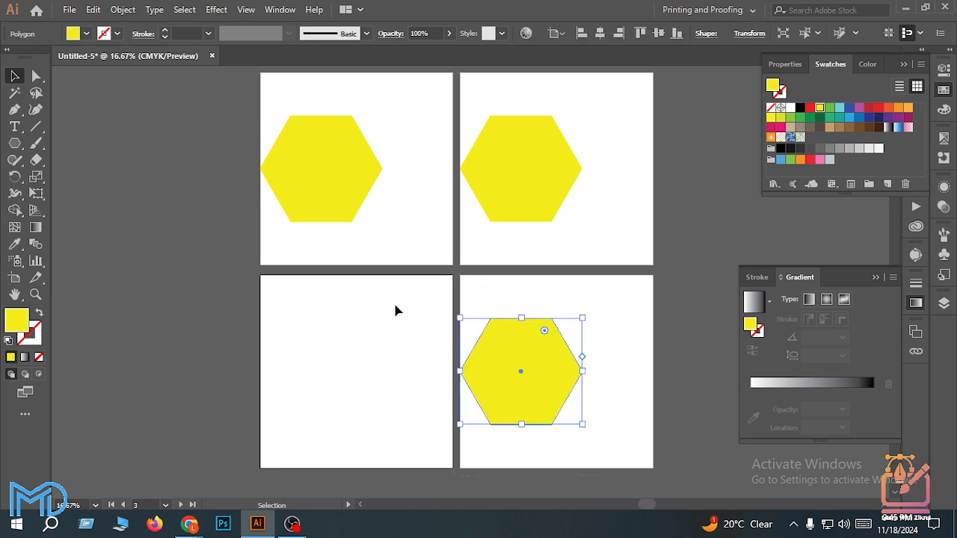
{"action": "left_click_drag", "start_coordinate": [504, 363], "coordinate": [517, 357]}
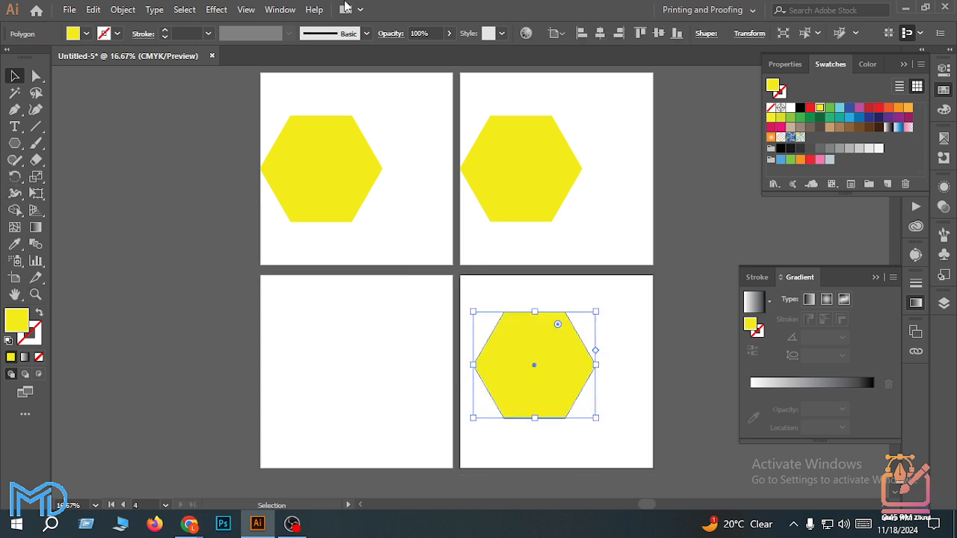
{"action": "left_click", "coordinate": [93, 9]}
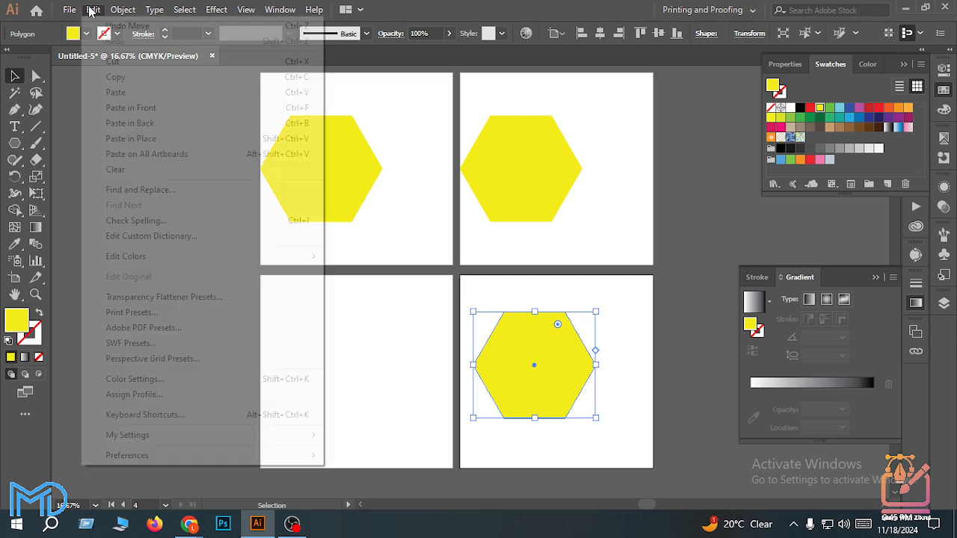
{"action": "left_click", "coordinate": [116, 170]}
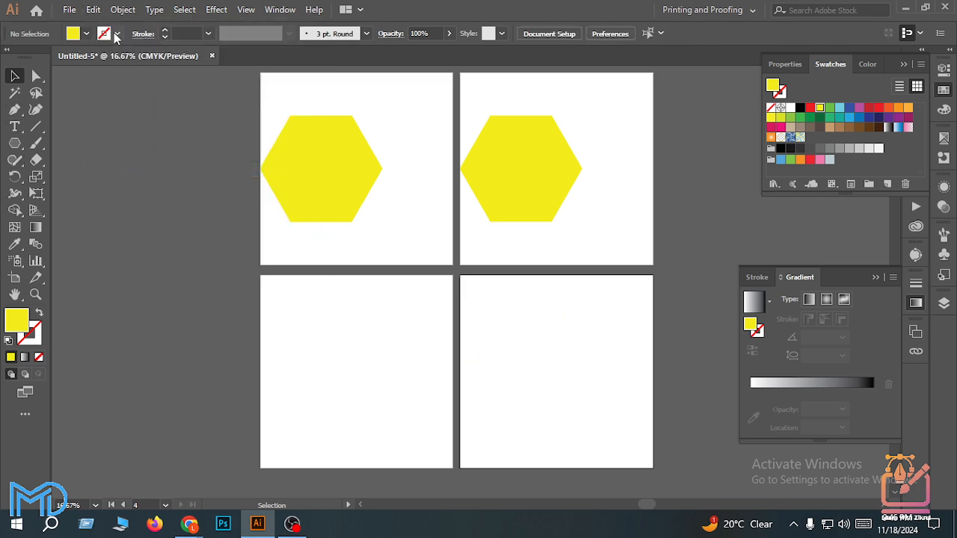
Delete the remaining hexagons on the two upper artboards, one after the other
{"action": "left_click", "coordinate": [93, 9]}
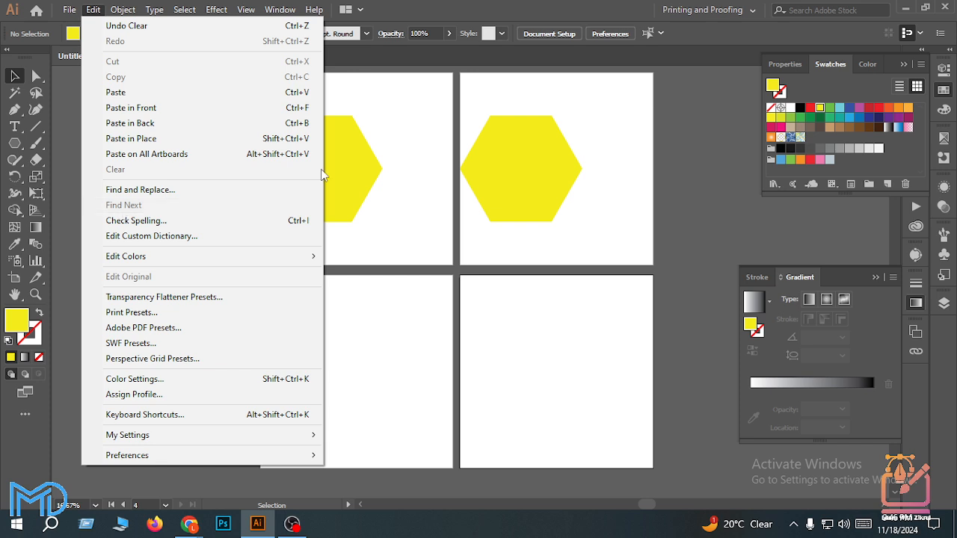
{"action": "left_click", "coordinate": [414, 207]}
{"action": "left_click_drag", "start_coordinate": [270, 73], "coordinate": [441, 267]}
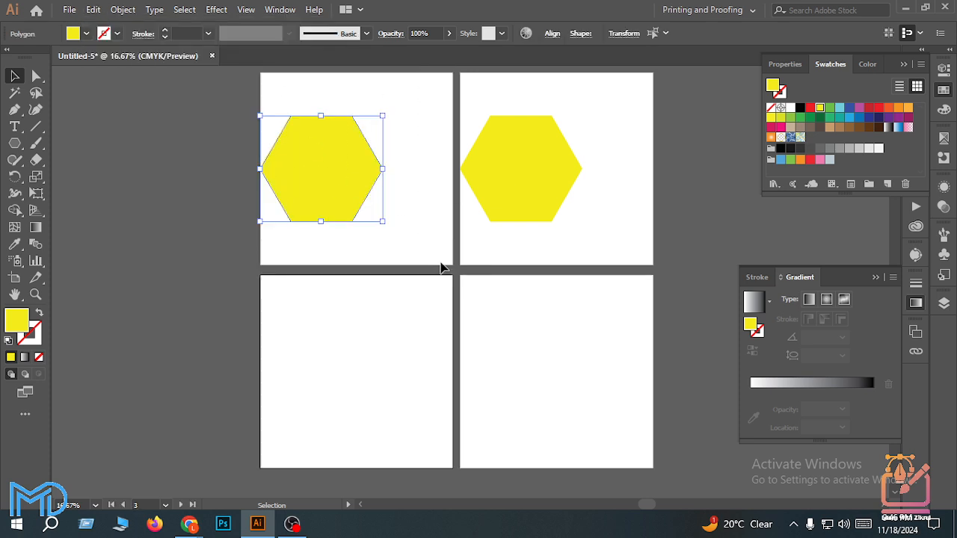
{"action": "key", "text": "Delete"}
{"action": "left_click_drag", "start_coordinate": [438, 122], "coordinate": [590, 270]}
{"action": "key", "text": "Delete"}
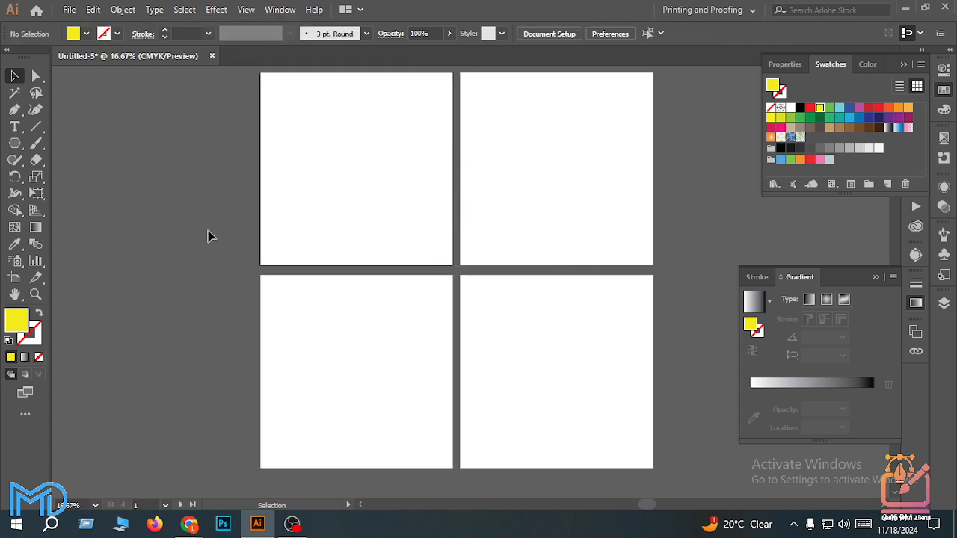
{"action": "left_click", "coordinate": [69, 9]}
{"action": "mouse_move", "coordinate": [90, 10]}
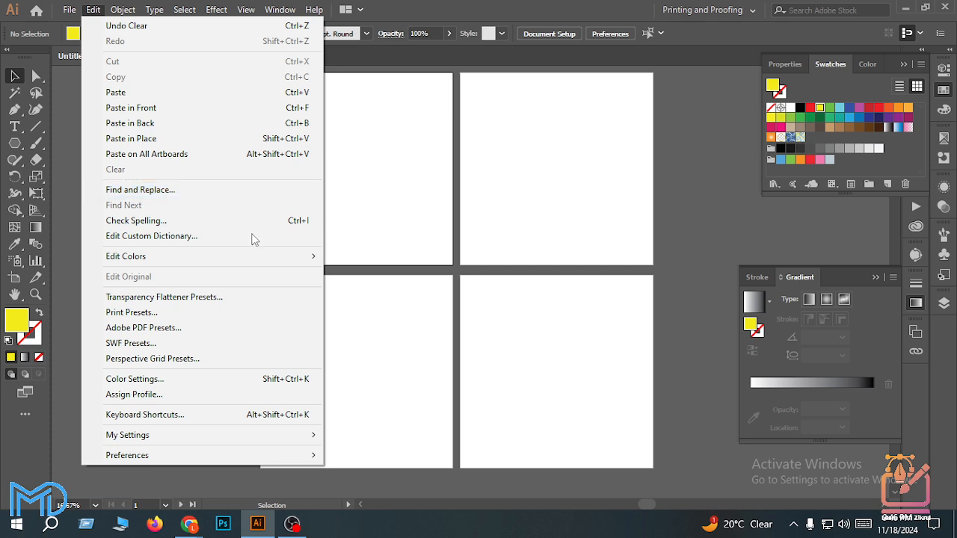
{"action": "left_click", "coordinate": [357, 213]}
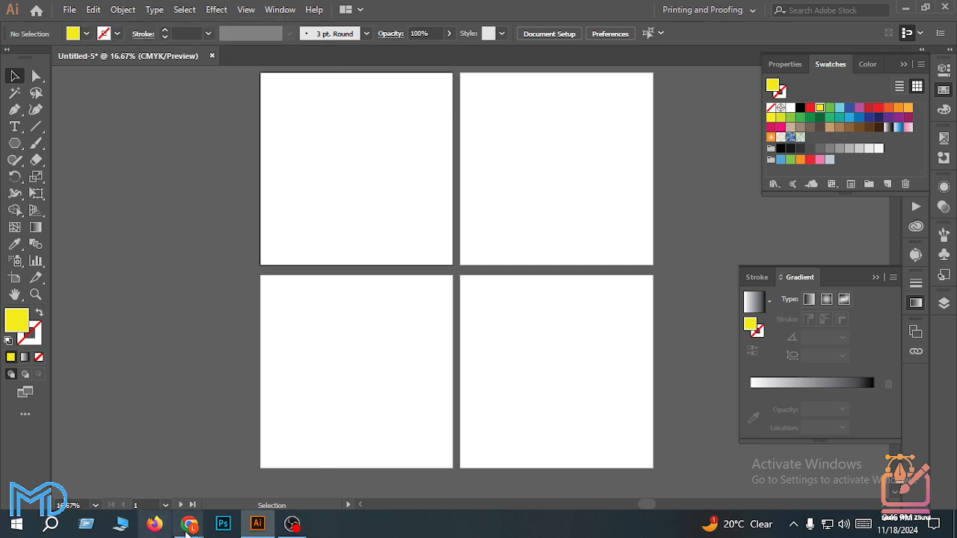
{"action": "mouse_move", "coordinate": [188, 528]}
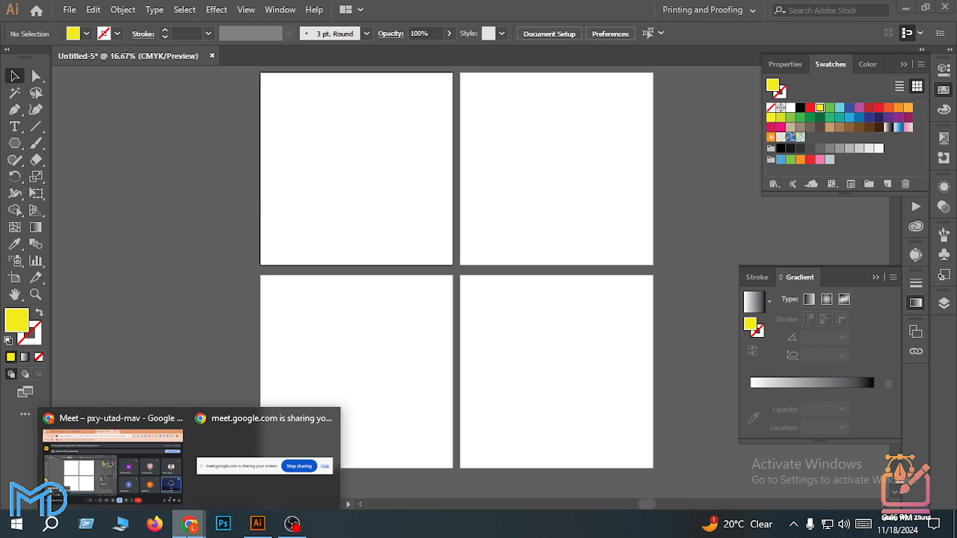
{"action": "left_click", "coordinate": [93, 9]}
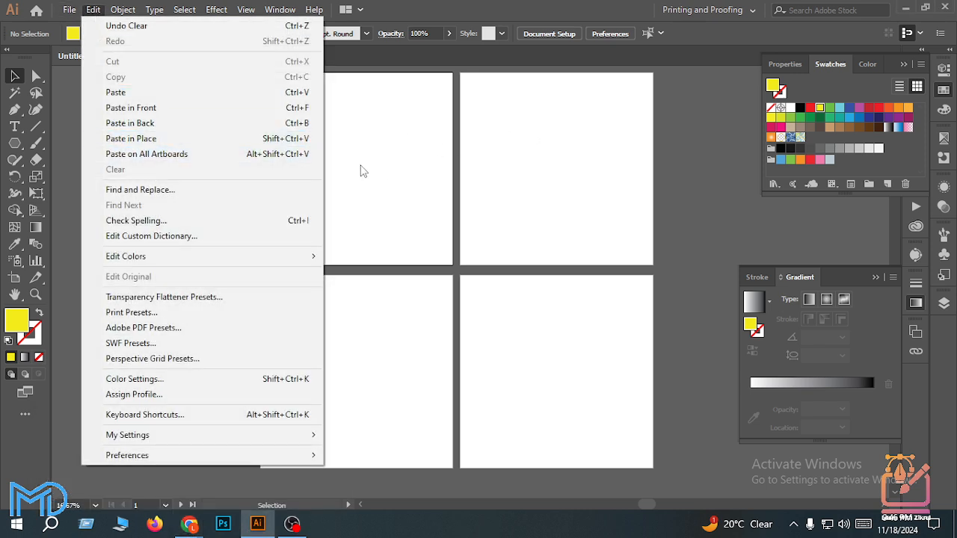
{"action": "left_click", "coordinate": [394, 191]}
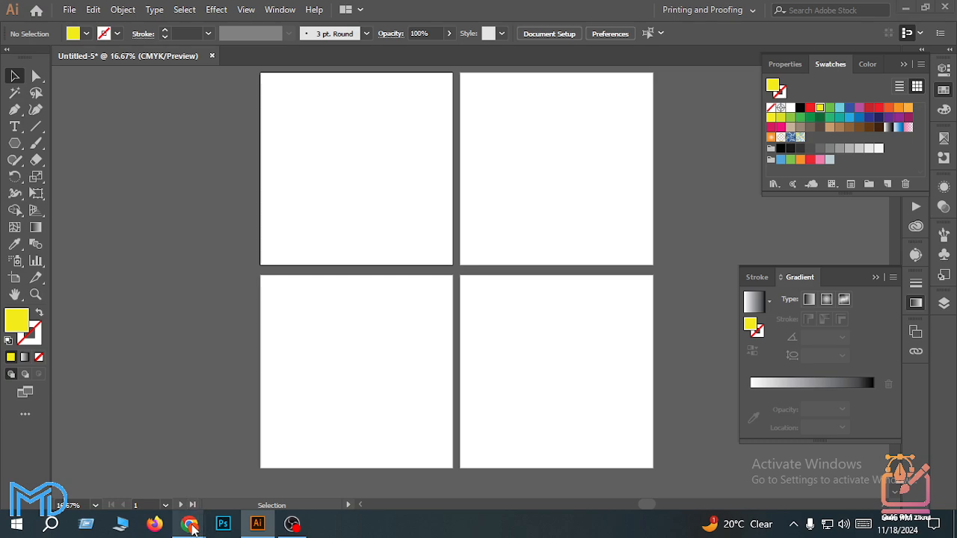
Switch to Chrome's Google results for "computer" and copy the full featured definition paragraph above the Britannica link
{"action": "mouse_move", "coordinate": [190, 523]}
{"action": "left_click", "coordinate": [112, 464]}
{"action": "left_click", "coordinate": [112, 15]}
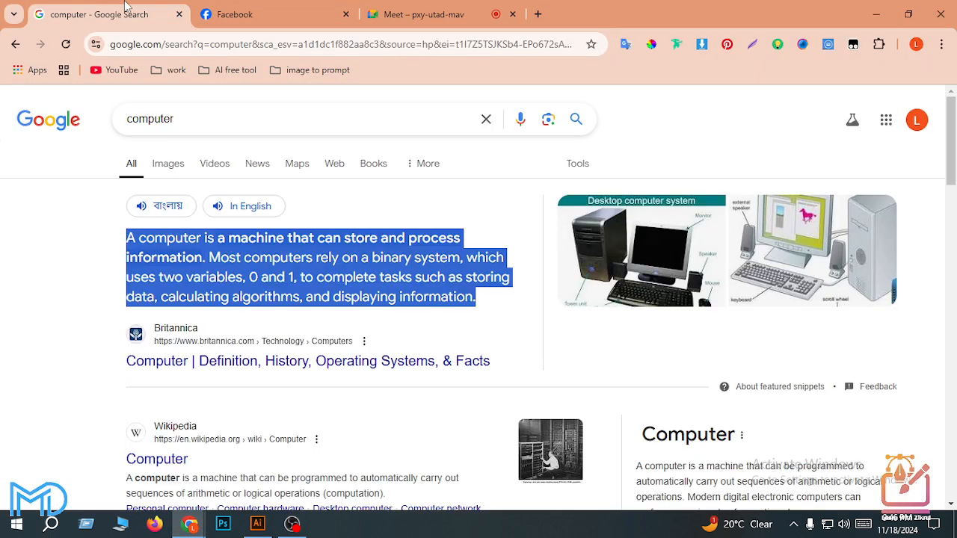
{"action": "left_click", "coordinate": [146, 244]}
{"action": "scroll", "coordinate": [164, 366], "scroll_direction": "down", "scroll_amount": 3}
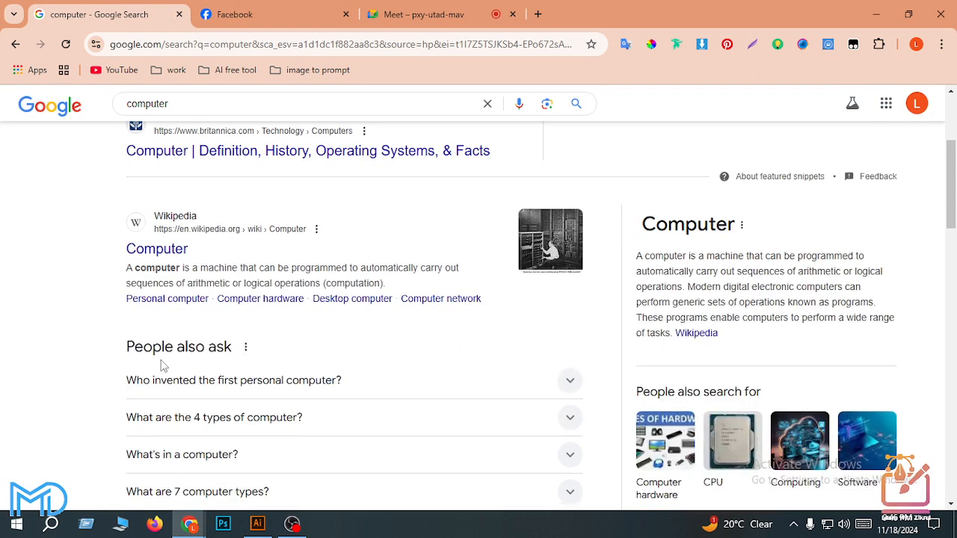
{"action": "scroll", "coordinate": [163, 359], "scroll_direction": "down", "scroll_amount": 8}
{"action": "scroll", "coordinate": [179, 321], "scroll_direction": "up", "scroll_amount": 8}
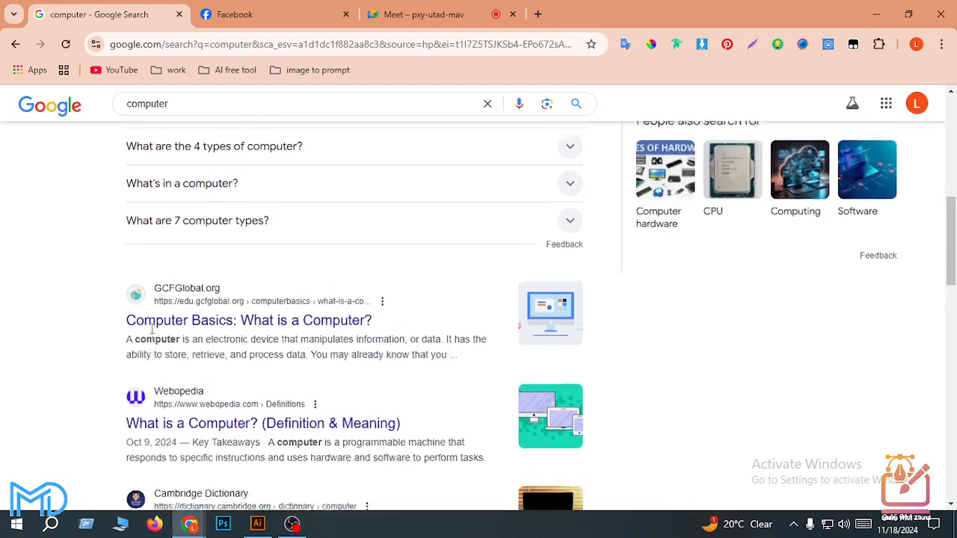
{"action": "scroll", "coordinate": [187, 298], "scroll_direction": "up", "scroll_amount": 3}
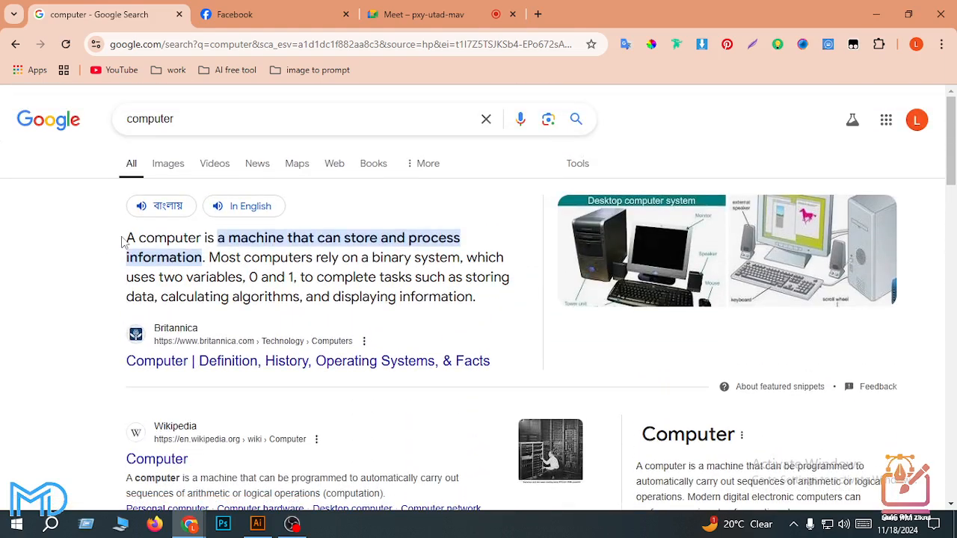
{"action": "left_click_drag", "start_coordinate": [130, 237], "coordinate": [486, 305]}
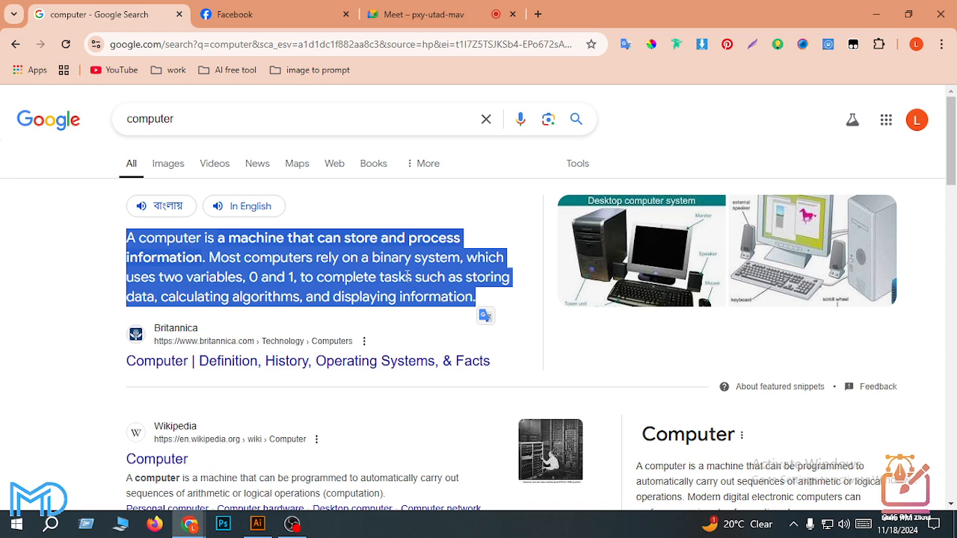
Switch back to Illustrator and paste the copied computer definition into the document as a text object
{"action": "left_click", "coordinate": [257, 525]}
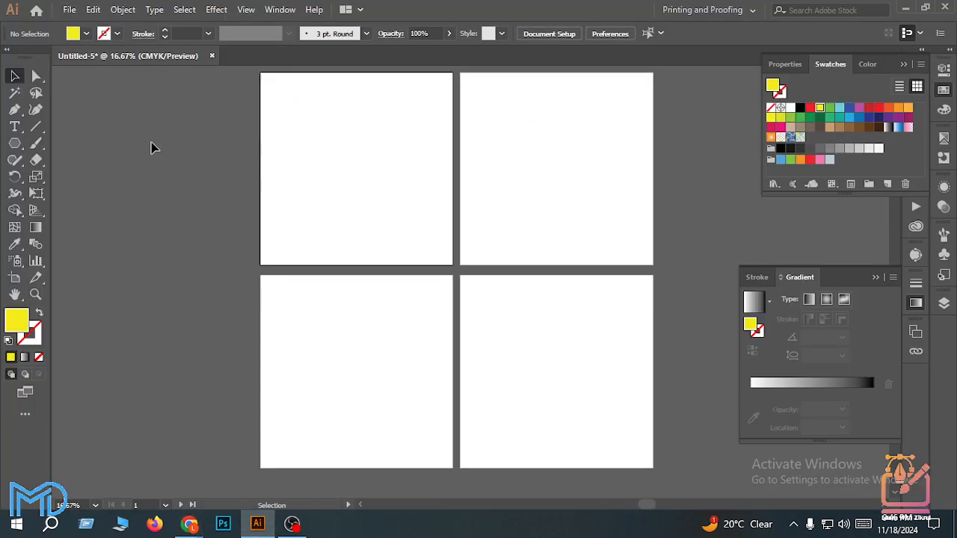
{"action": "left_click", "coordinate": [14, 126]}
{"action": "scroll", "coordinate": [287, 132], "scroll_direction": "up", "scroll_amount": 1}
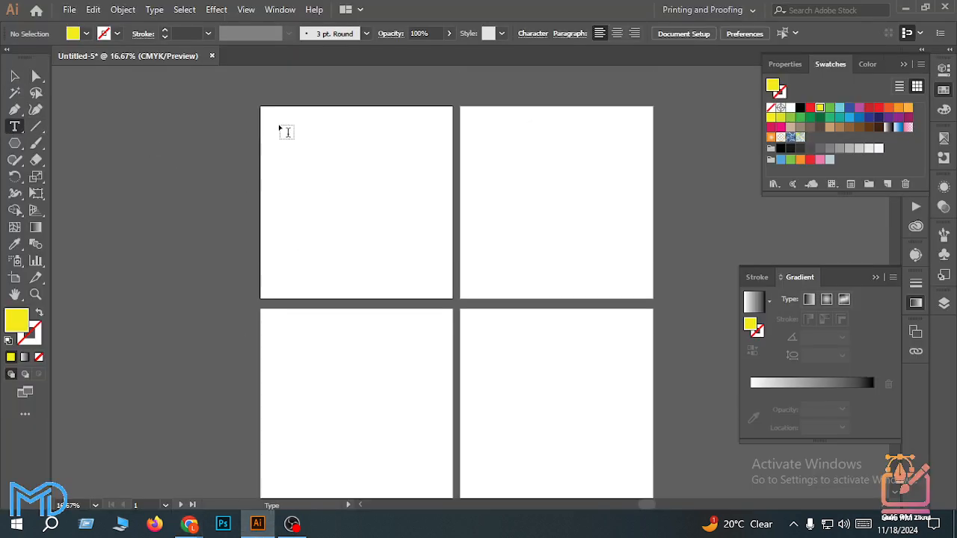
{"action": "left_click", "coordinate": [14, 75]}
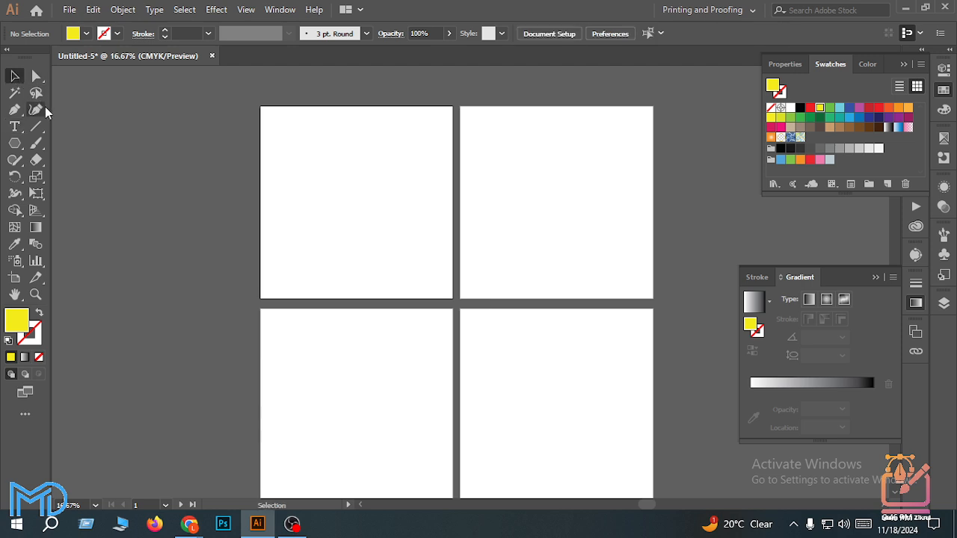
{"action": "key", "text": "ctrl+v"}
{"action": "scroll", "coordinate": [451, 284], "scroll_direction": "up", "scroll_amount": 2}
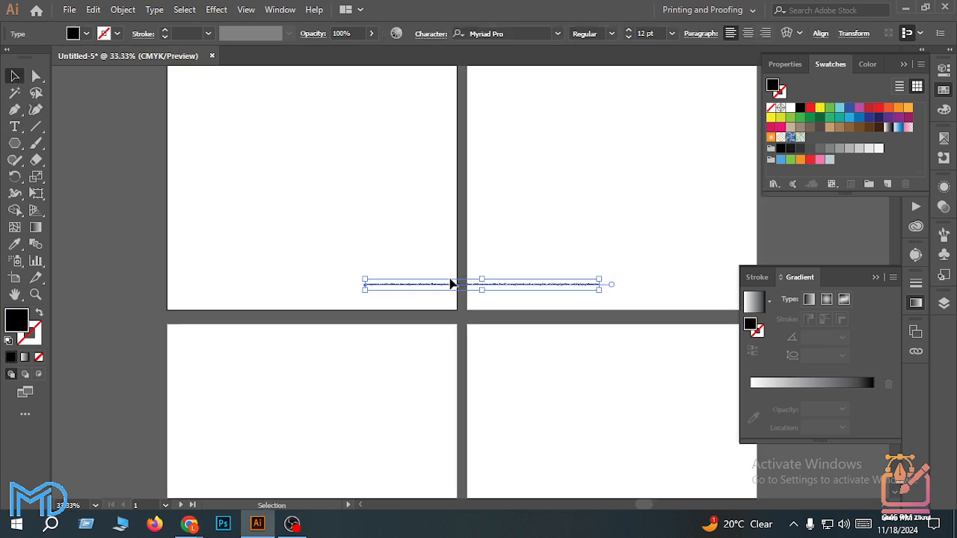
Enlarge the pasted text line to about 35.6 pt and move it up near the upper edge of the two upper artboards
{"action": "scroll", "coordinate": [512, 309], "scroll_direction": "down", "scroll_amount": 2}
{"action": "left_click_drag", "start_coordinate": [582, 299], "coordinate": [736, 302]}
{"action": "left_click_drag", "start_coordinate": [420, 304], "coordinate": [423, 156]}
{"action": "scroll", "coordinate": [423, 156], "scroll_direction": "up", "scroll_amount": 2}
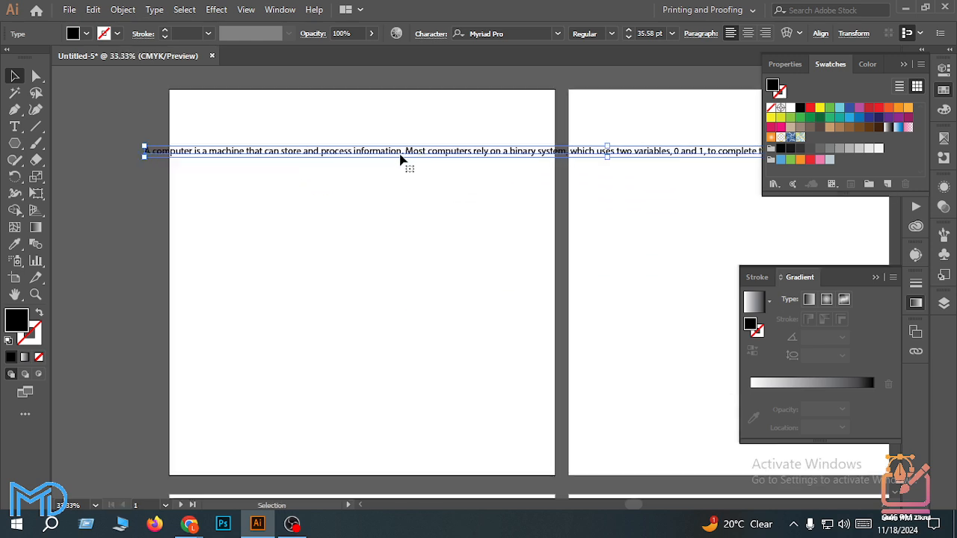
Break the text into four lines, with line breaks after "process information.", "two variables," and "storing data,"
{"action": "double_click", "coordinate": [408, 153]}
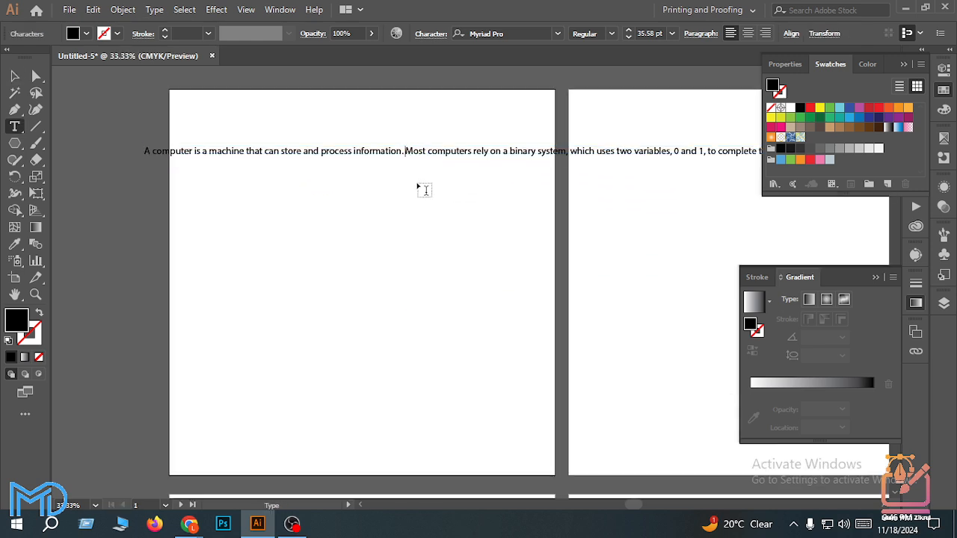
{"action": "key", "text": "Return"}
{"action": "left_click", "coordinate": [410, 162]}
{"action": "key", "text": "Return"}
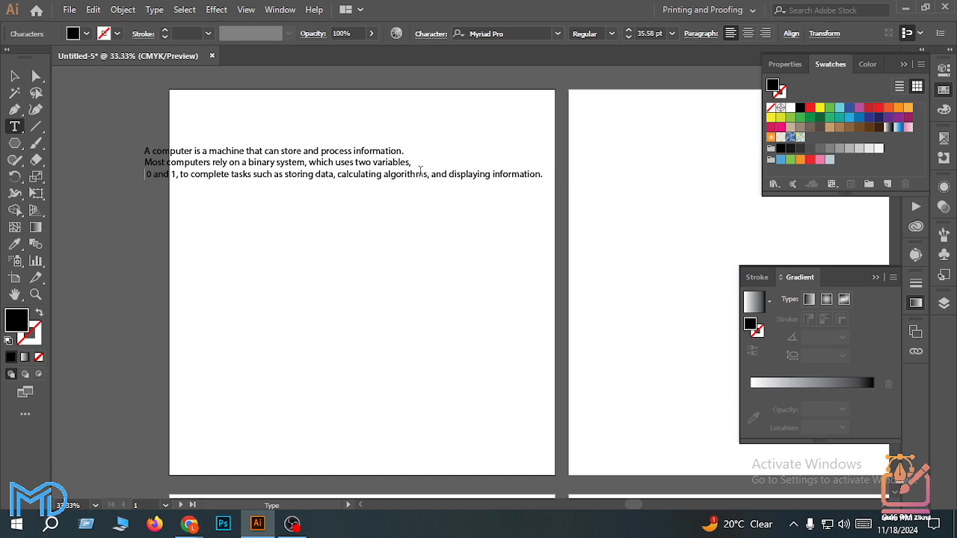
{"action": "left_click", "coordinate": [337, 173]}
{"action": "key", "text": "Return"}
Move the four-line text block right and slightly down so it sits fully inside the upper-left artboard
{"action": "left_click", "coordinate": [14, 75]}
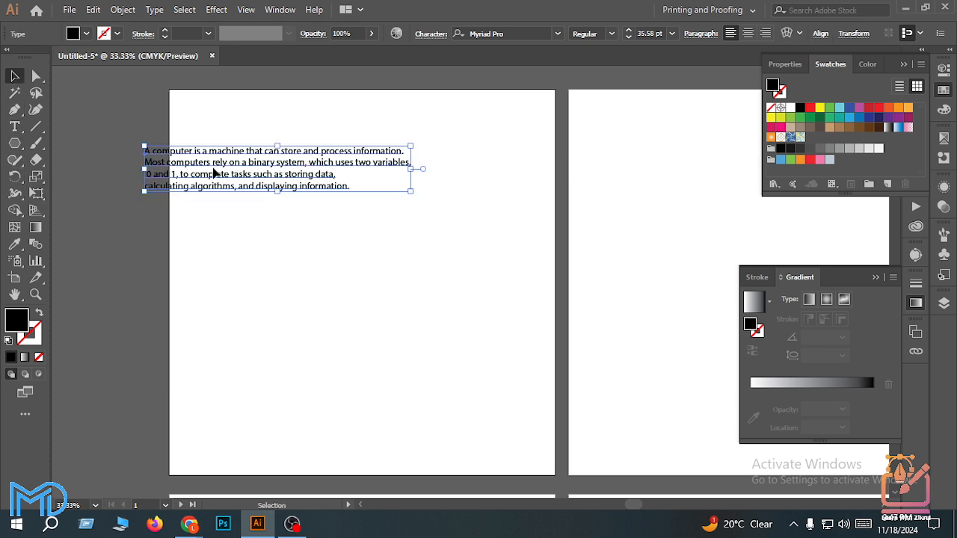
{"action": "left_click_drag", "start_coordinate": [191, 169], "coordinate": [286, 187]}
{"action": "scroll", "coordinate": [308, 199], "scroll_direction": "up", "scroll_amount": 1}
{"action": "scroll", "coordinate": [302, 256], "scroll_direction": "down", "scroll_amount": 2}
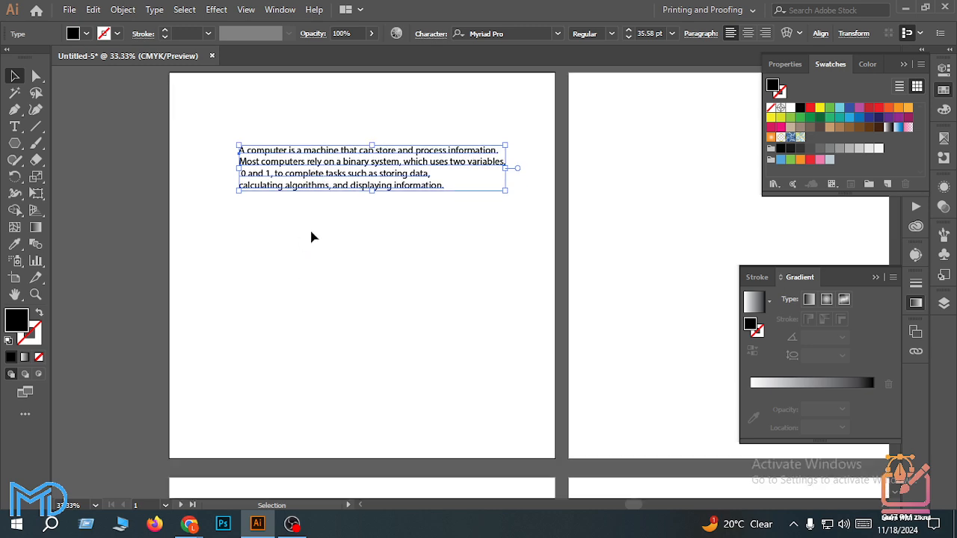
Open Find and Replace for the text, move the dialog up beside the paragraph, and clear both the search and replacement entries
{"action": "scroll", "coordinate": [364, 193], "scroll_direction": "up", "scroll_amount": 3}
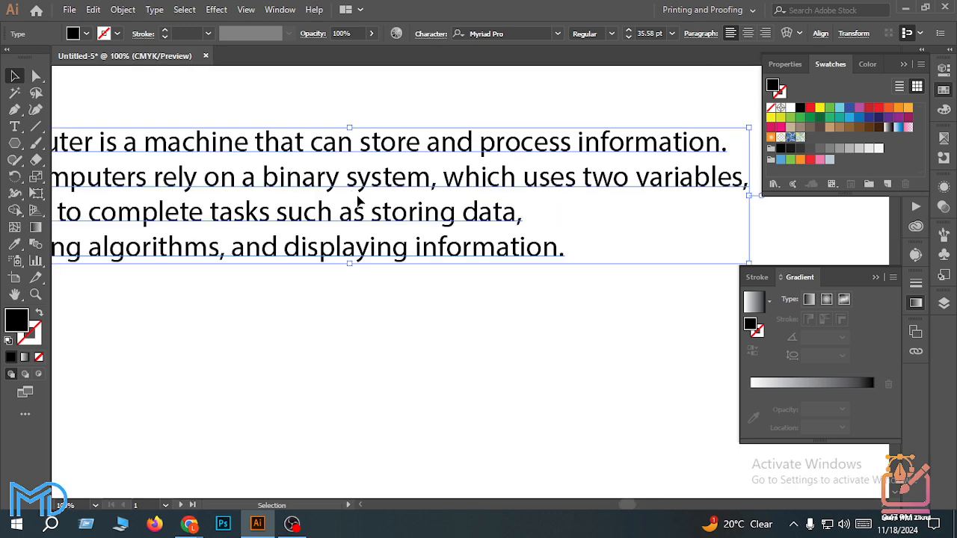
{"action": "scroll", "coordinate": [366, 198], "scroll_direction": "down", "scroll_amount": 1}
{"action": "scroll", "coordinate": [224, 183], "scroll_direction": "up", "scroll_amount": 1}
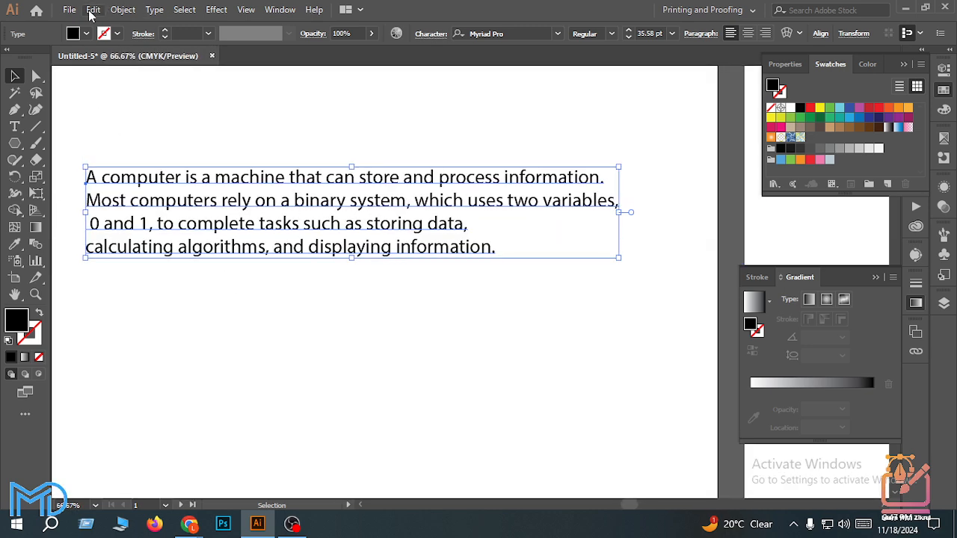
{"action": "left_click", "coordinate": [92, 11]}
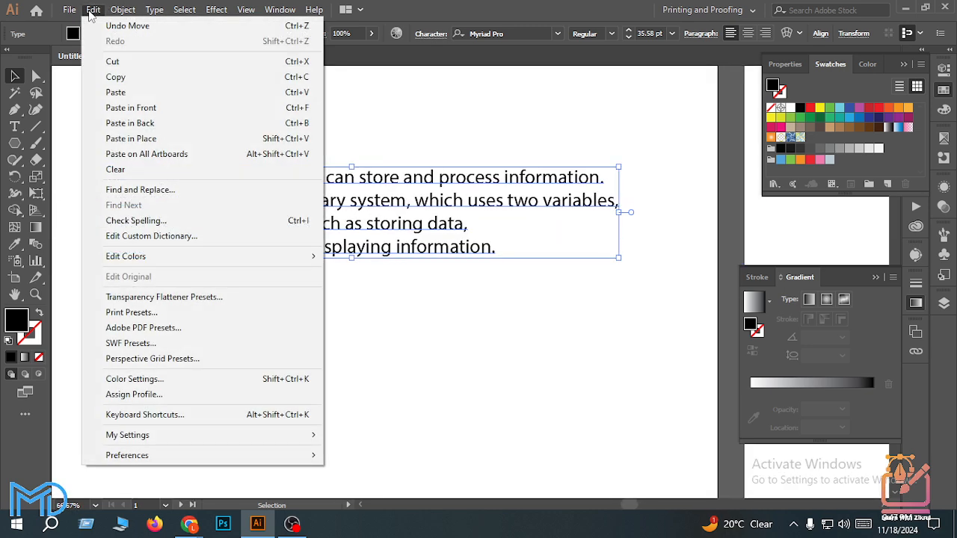
{"action": "left_click", "coordinate": [142, 191]}
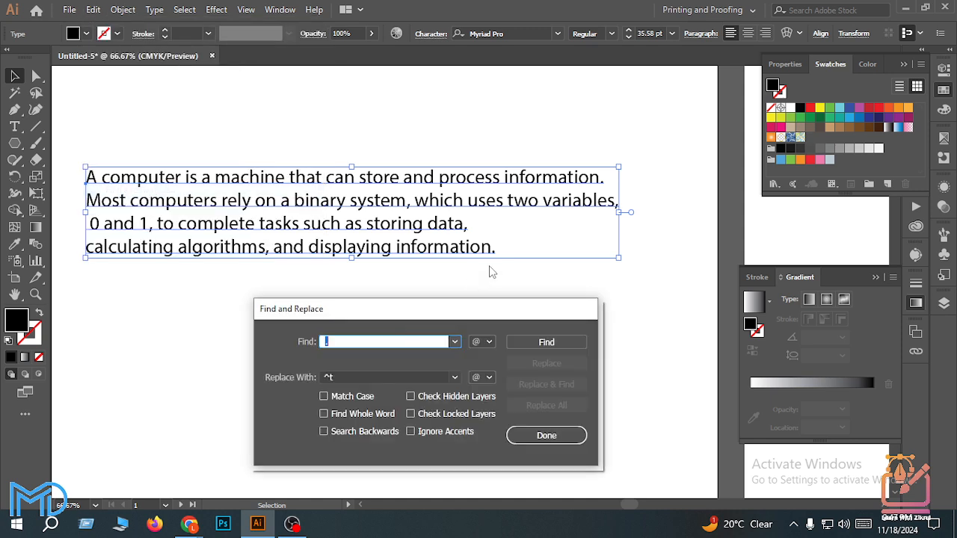
{"action": "left_click_drag", "start_coordinate": [471, 315], "coordinate": [571, 216]}
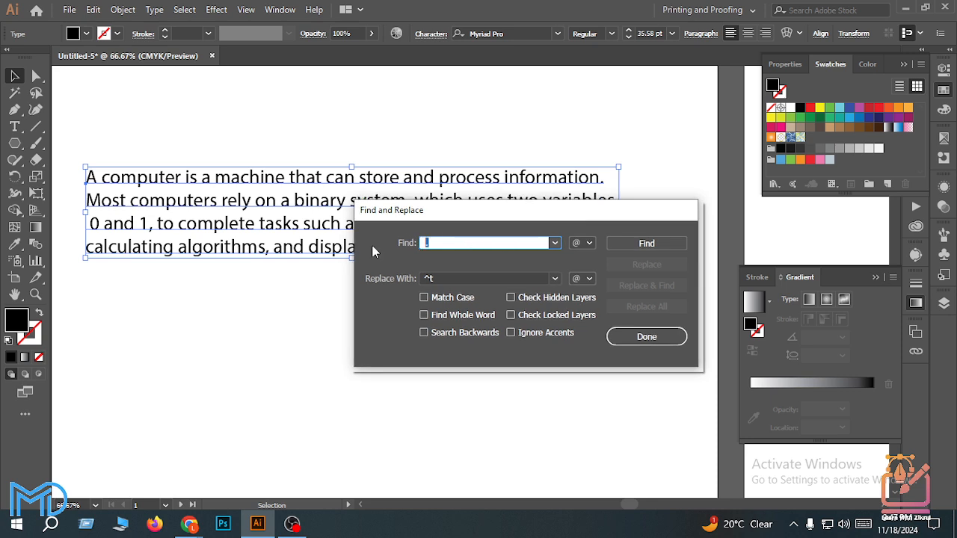
{"action": "key", "text": "BackSpace"}
{"action": "left_click", "coordinate": [463, 280]}
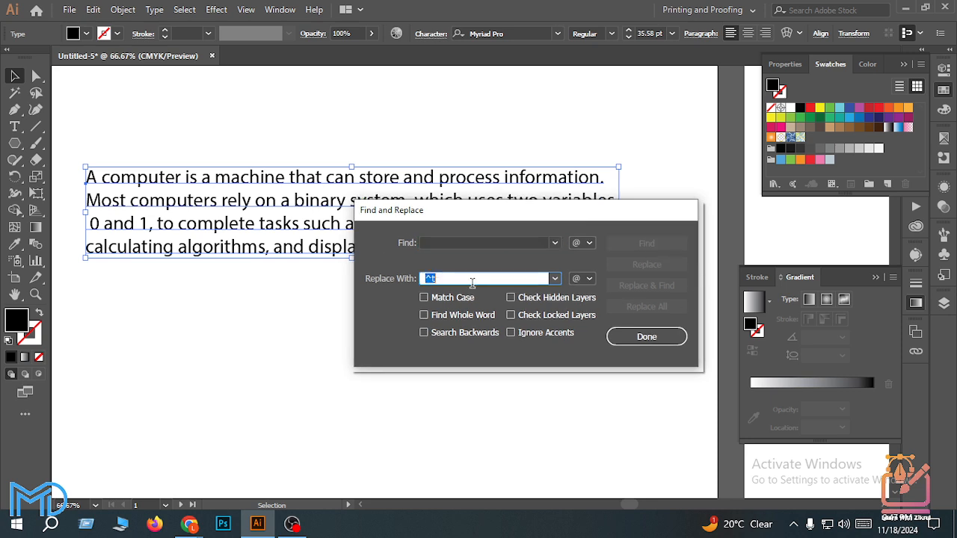
{"action": "key", "text": "BackSpace"}
Search the text for the letter "a" and go to its first occurrence
{"action": "left_click", "coordinate": [95, 177]}
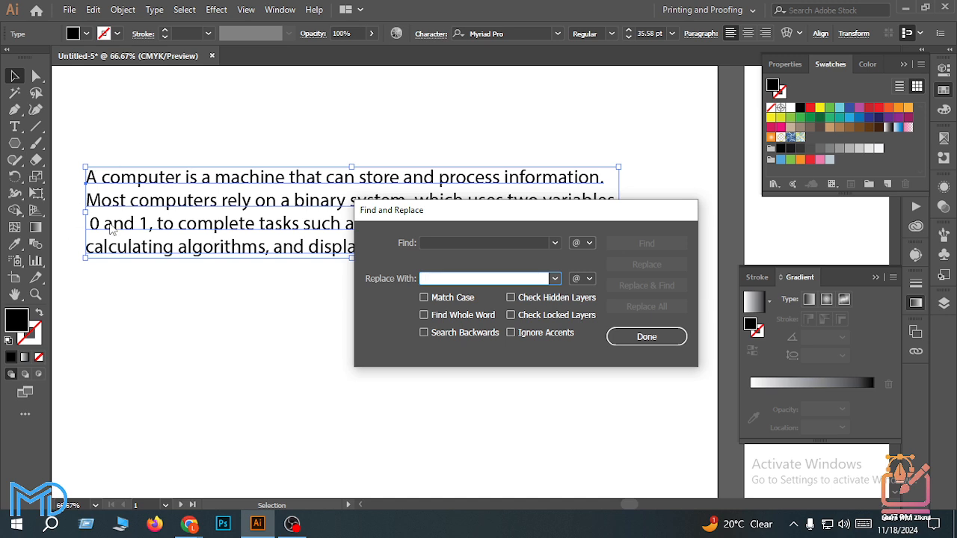
{"action": "left_click", "coordinate": [548, 241]}
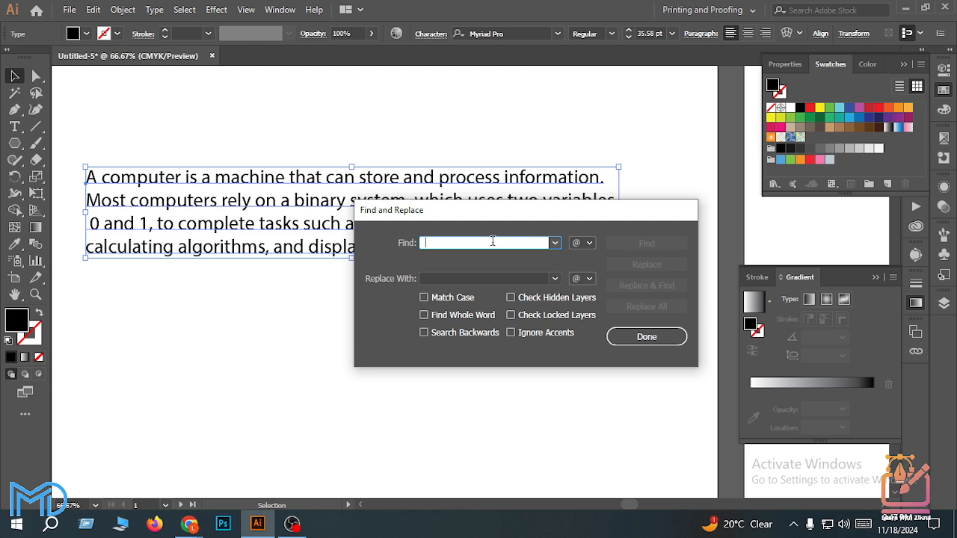
{"action": "type", "text": "a"}
{"action": "left_click", "coordinate": [644, 245]}
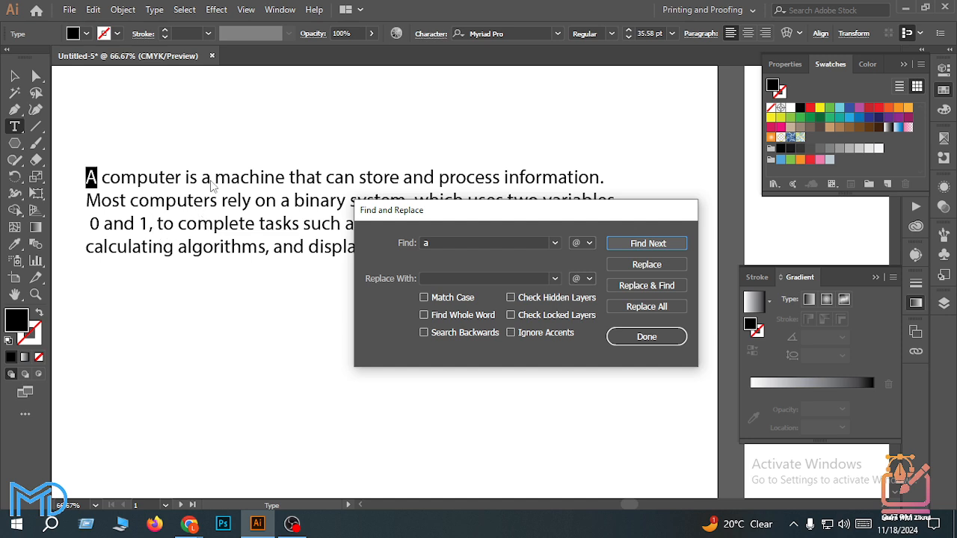
Step through every remaining occurrence of "a" in the paragraph until the search completes, and close Find and Replace
{"action": "left_click", "coordinate": [636, 247]}
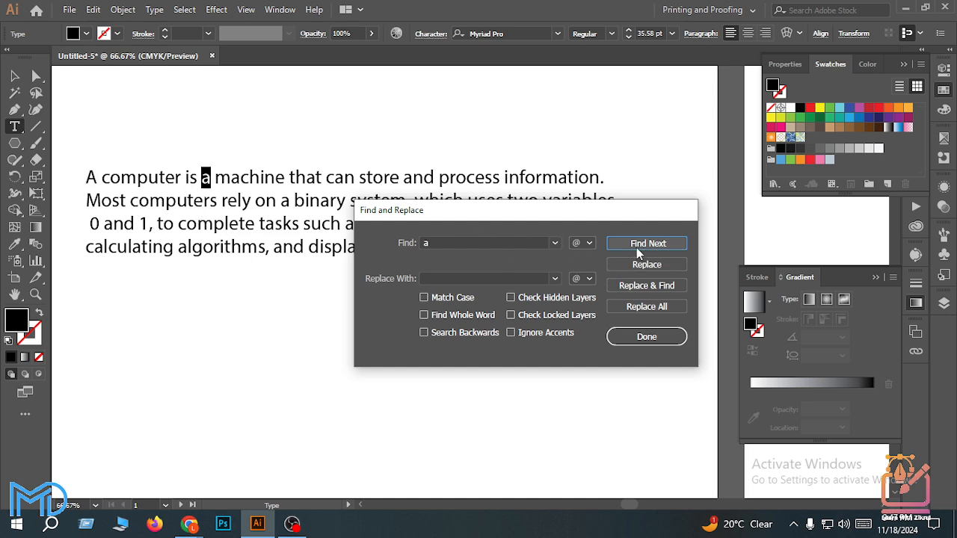
{"action": "left_click", "coordinate": [636, 247]}
{"action": "left_click", "coordinate": [636, 247]}
{"action": "left_click", "coordinate": [636, 248]}
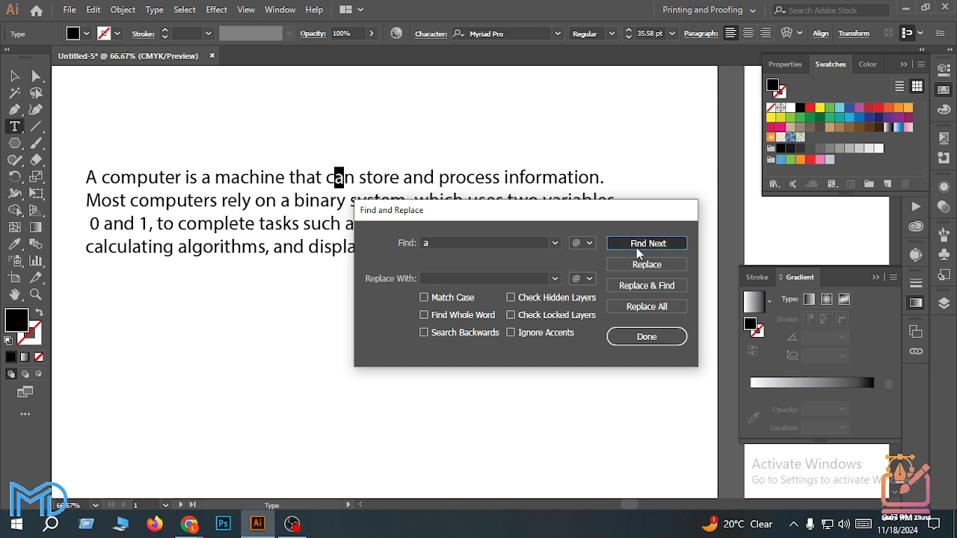
{"action": "left_click", "coordinate": [636, 248]}
{"action": "left_click", "coordinate": [636, 247]}
{"action": "left_click", "coordinate": [636, 247]}
{"action": "left_click", "coordinate": [636, 248]}
{"action": "left_click", "coordinate": [636, 248]}
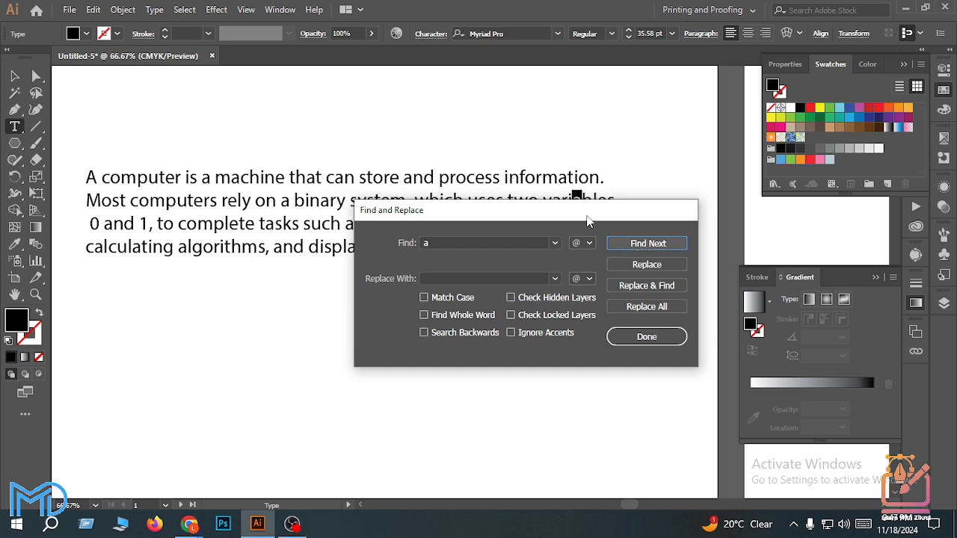
{"action": "left_click_drag", "start_coordinate": [588, 216], "coordinate": [464, 286]}
{"action": "left_click", "coordinate": [508, 314]}
{"action": "left_click", "coordinate": [507, 314]}
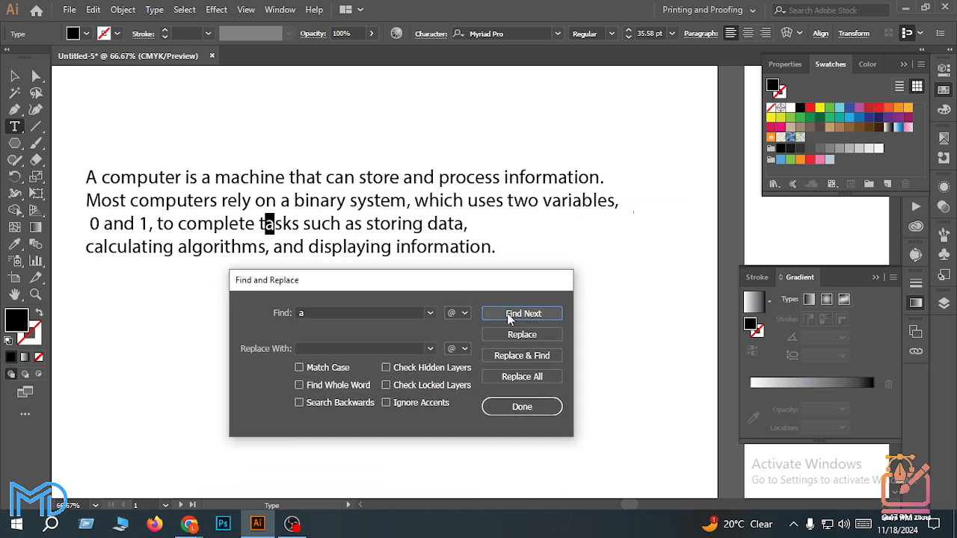
{"action": "left_click", "coordinate": [508, 315]}
{"action": "left_click", "coordinate": [507, 314]}
{"action": "left_click", "coordinate": [508, 314]}
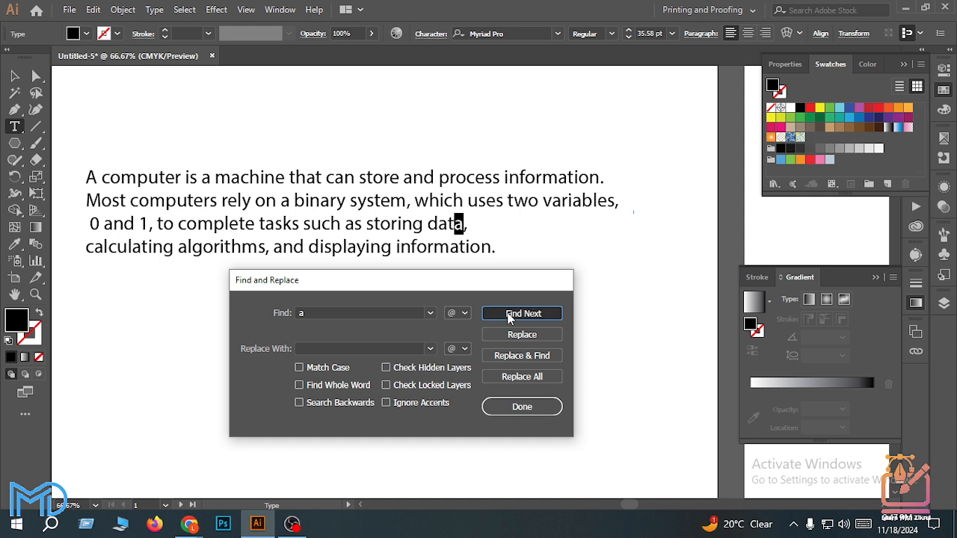
{"action": "left_click", "coordinate": [507, 315]}
{"action": "left_click", "coordinate": [508, 314]}
{"action": "left_click", "coordinate": [508, 315]}
{"action": "left_click", "coordinate": [508, 315]}
{"action": "left_click", "coordinate": [508, 314]}
{"action": "left_click", "coordinate": [507, 315]}
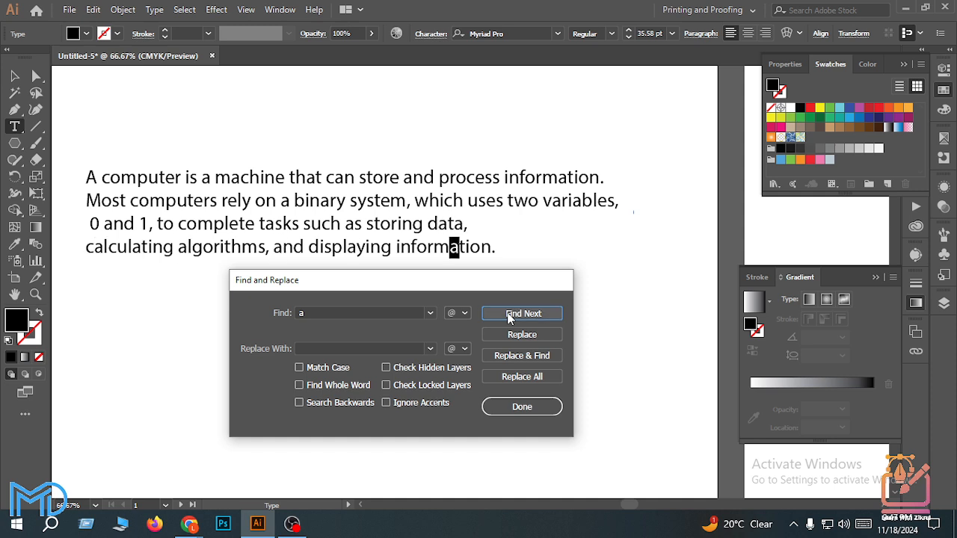
{"action": "left_click", "coordinate": [508, 314]}
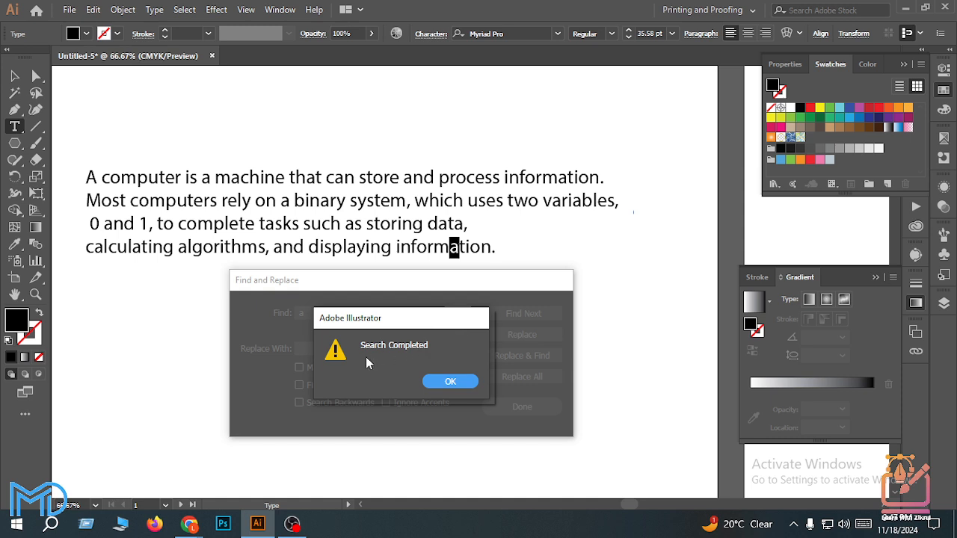
{"action": "left_click", "coordinate": [451, 382]}
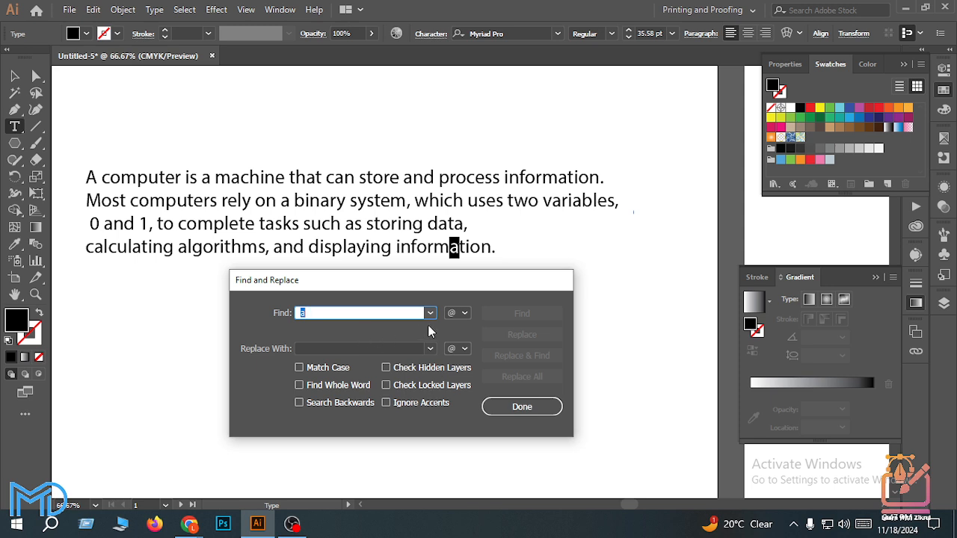
{"action": "left_click", "coordinate": [506, 410]}
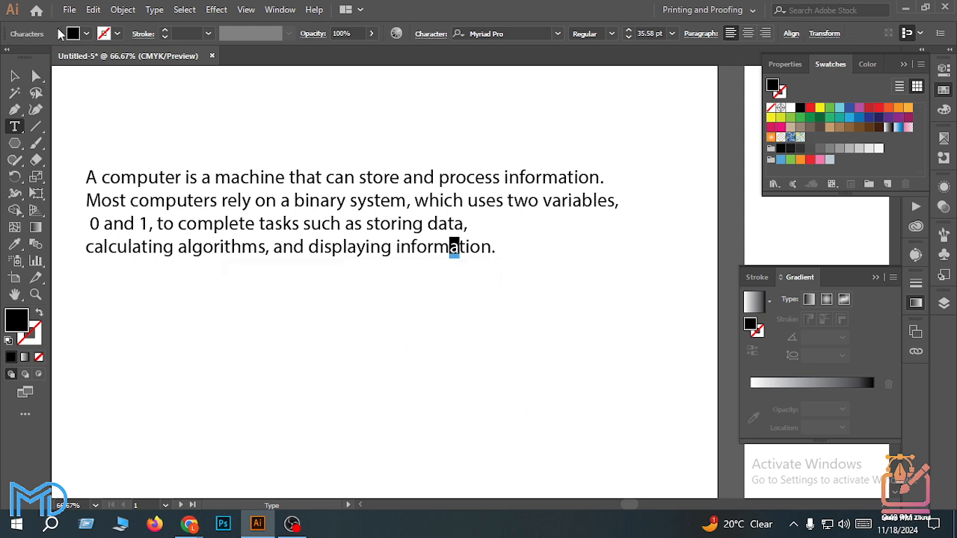
Select the paragraph, search it for "a" with Find and Replace, and replace the first match with "The"
{"action": "left_click", "coordinate": [68, 9]}
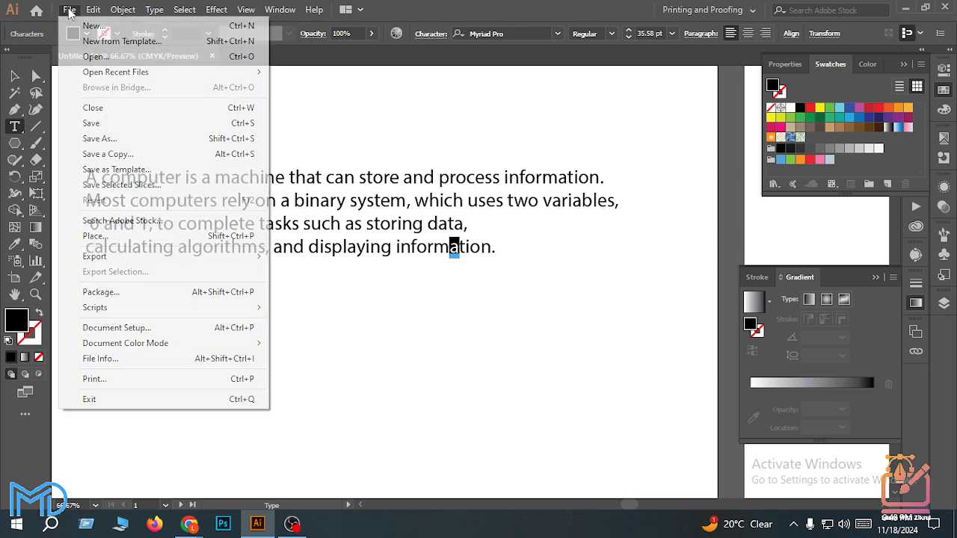
{"action": "left_click", "coordinate": [14, 77]}
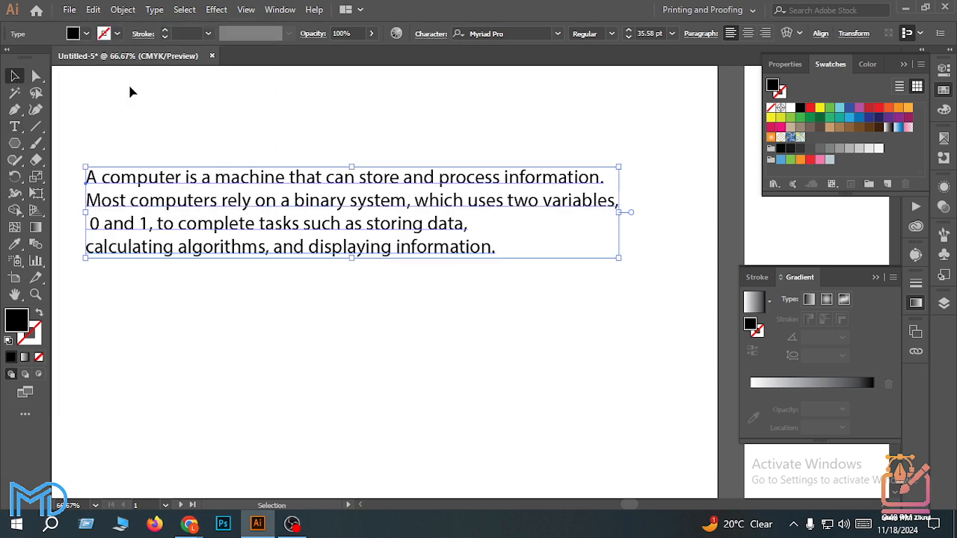
{"action": "left_click", "coordinate": [93, 10]}
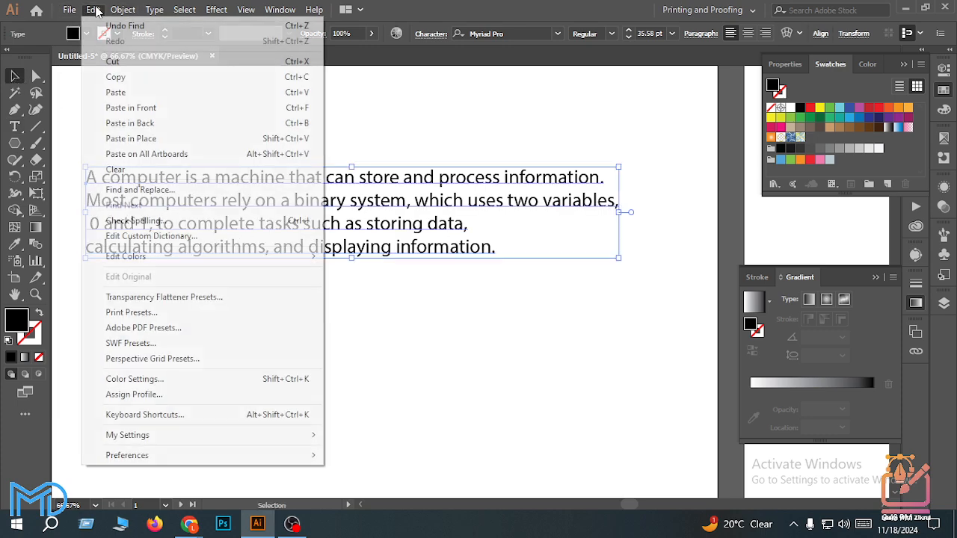
{"action": "left_click", "coordinate": [127, 190]}
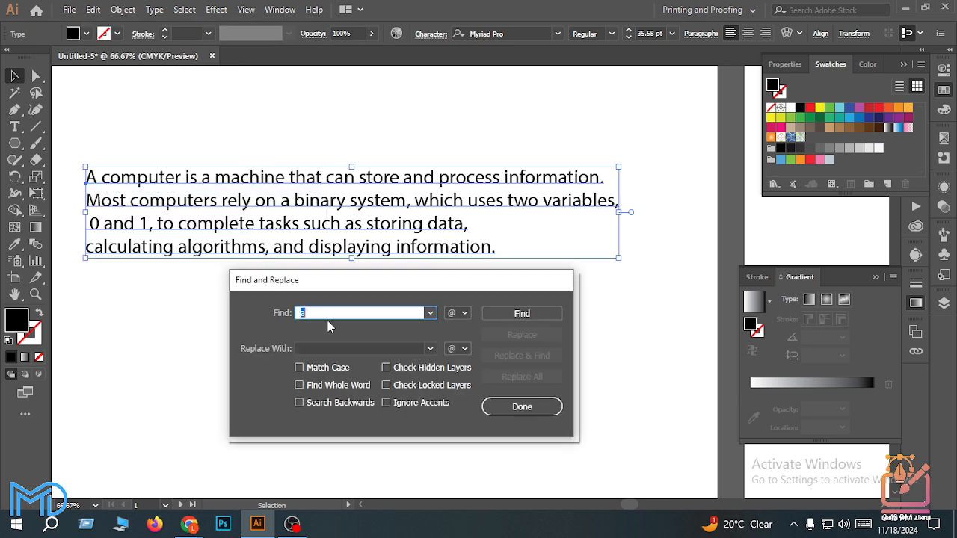
{"action": "left_click_drag", "start_coordinate": [378, 284], "coordinate": [448, 218]}
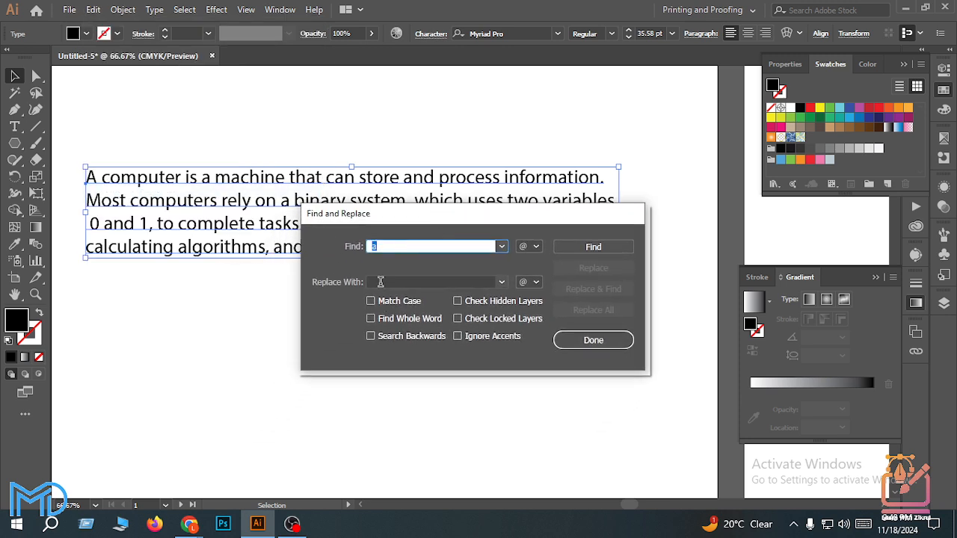
{"action": "left_click", "coordinate": [612, 246]}
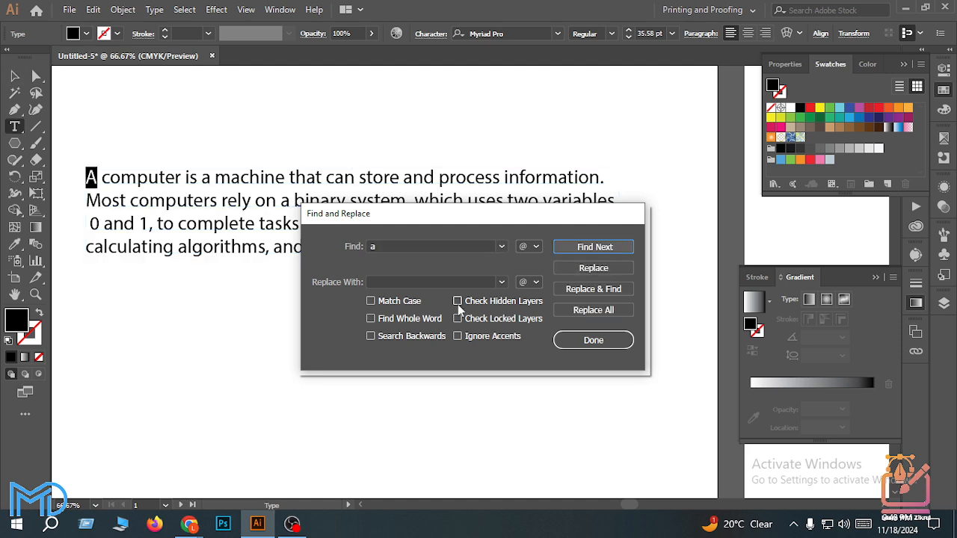
{"action": "left_click", "coordinate": [419, 282]}
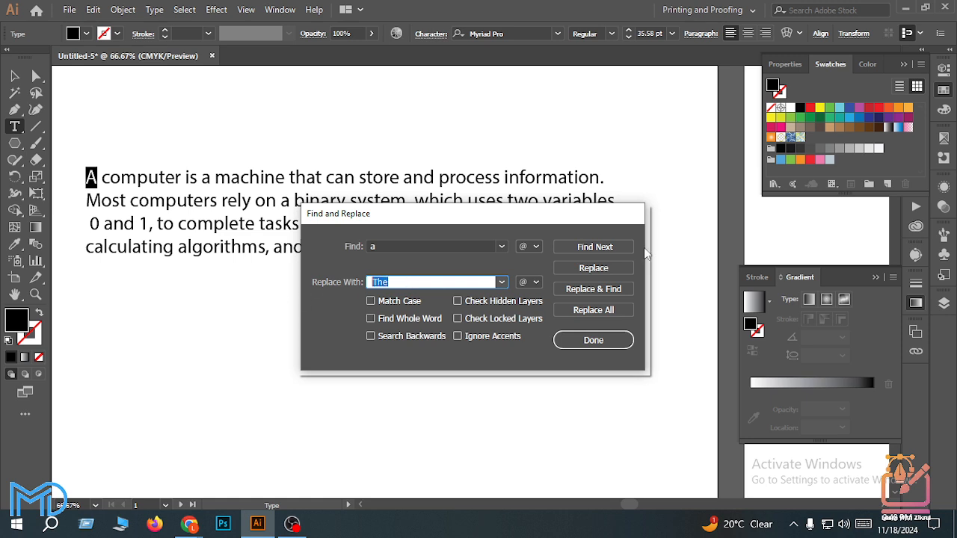
{"action": "left_click", "coordinate": [617, 269]}
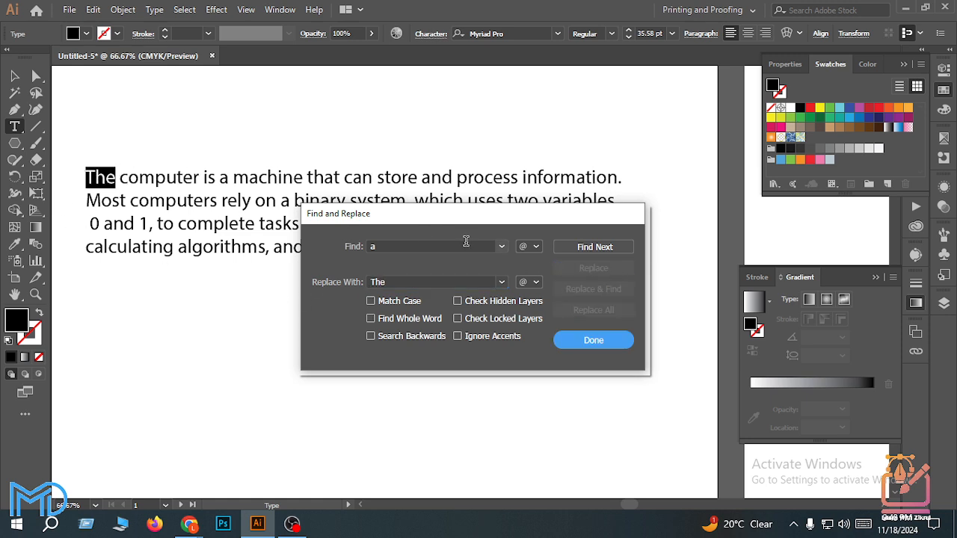
Replace the next four occurrences of "a" in the first line with "The" one at a time, and close Find and Replace
{"action": "left_click", "coordinate": [577, 245]}
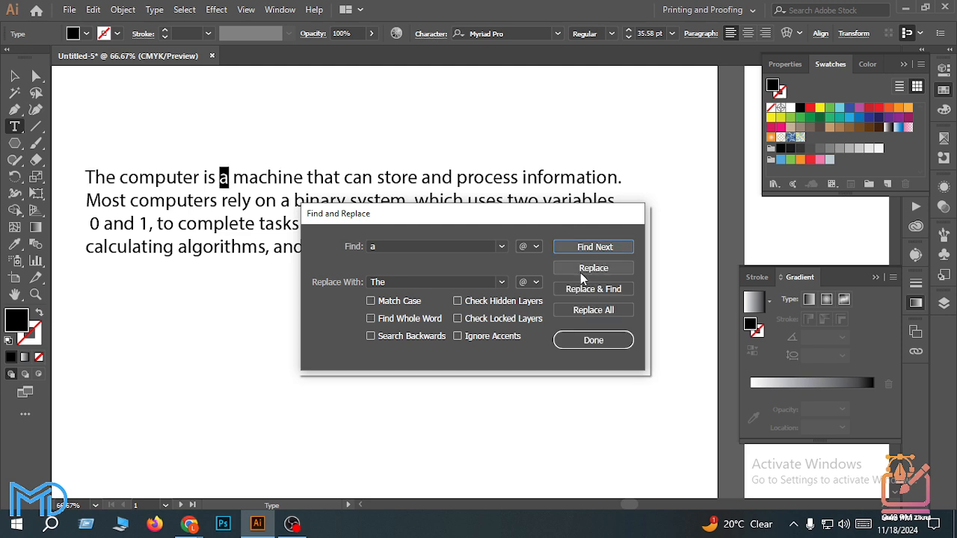
{"action": "left_click", "coordinate": [580, 270]}
{"action": "left_click", "coordinate": [587, 250]}
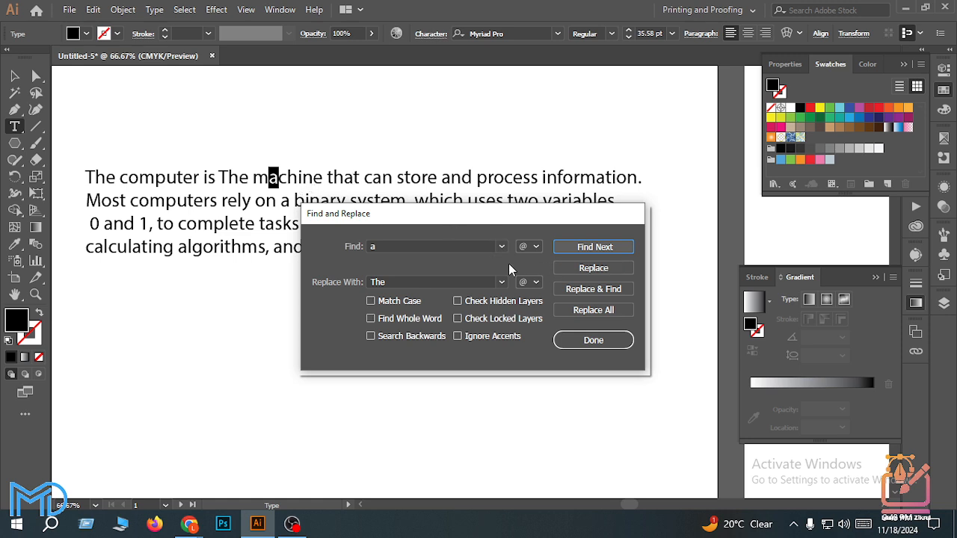
{"action": "left_click", "coordinate": [593, 267]}
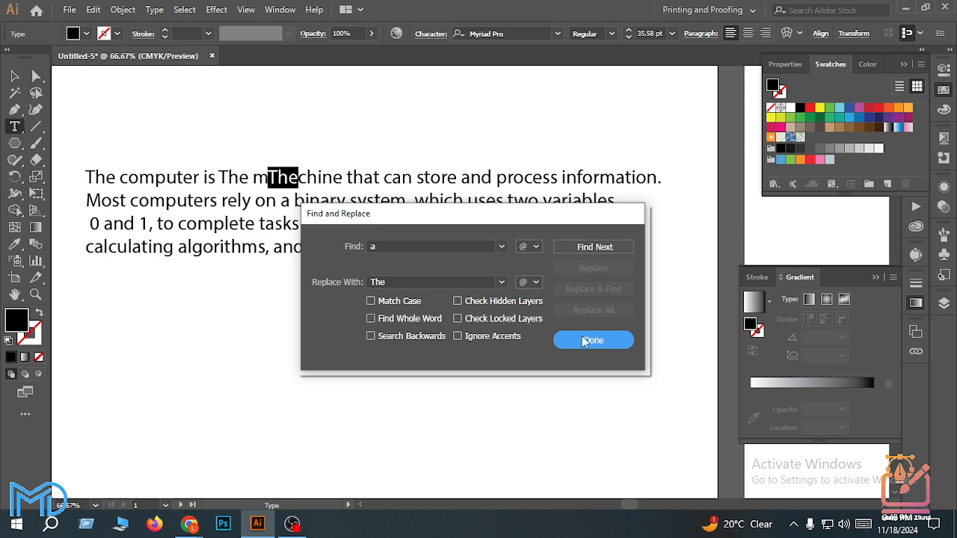
{"action": "left_click", "coordinate": [595, 248]}
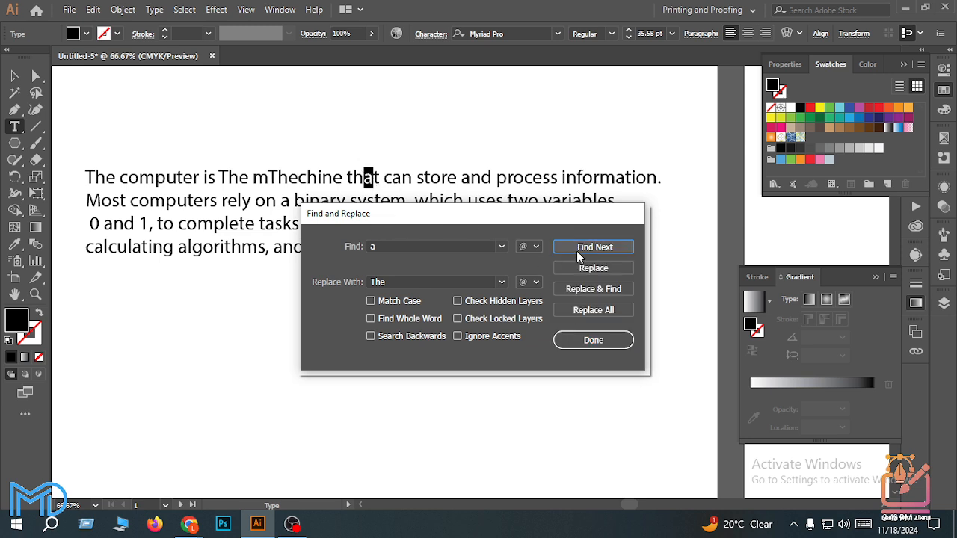
{"action": "left_click", "coordinate": [588, 266]}
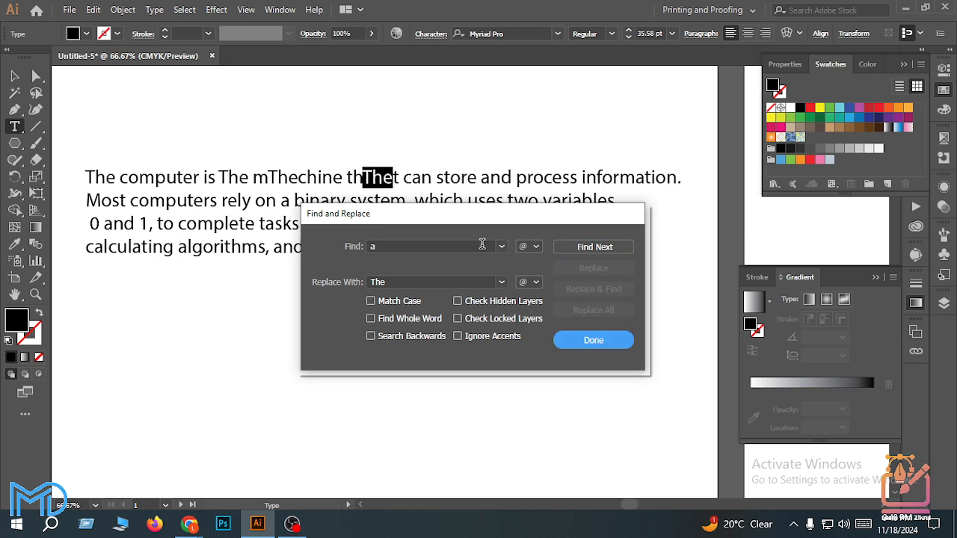
{"action": "left_click", "coordinate": [612, 252]}
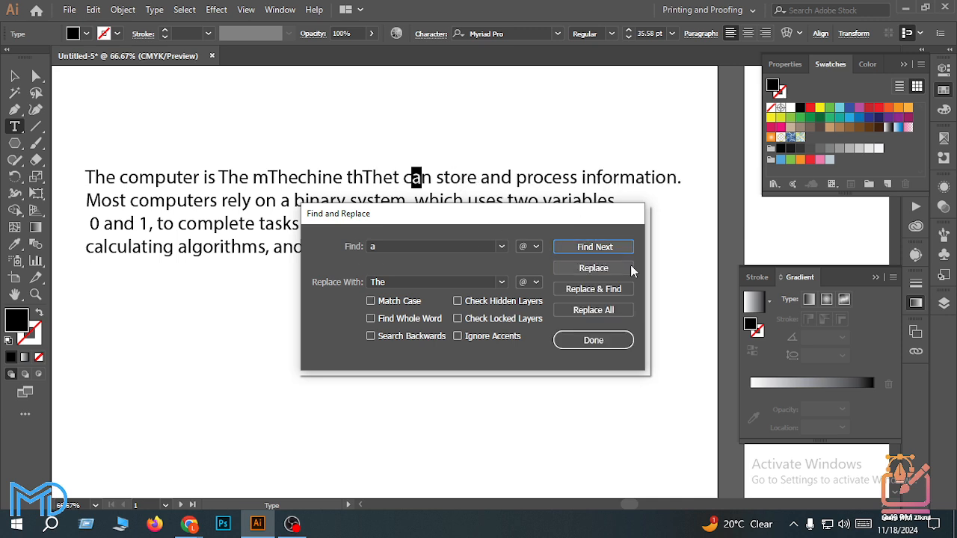
{"action": "left_click", "coordinate": [630, 268]}
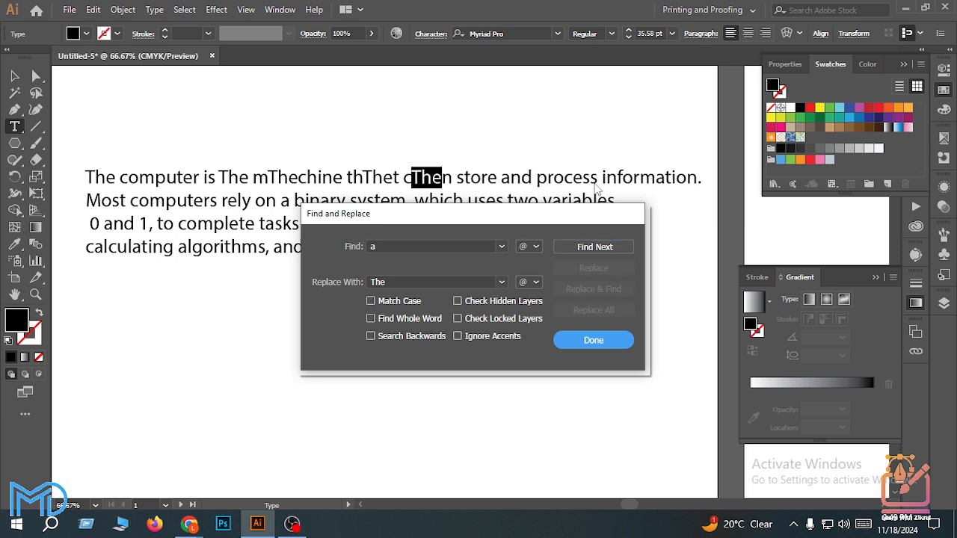
{"action": "left_click", "coordinate": [581, 340]}
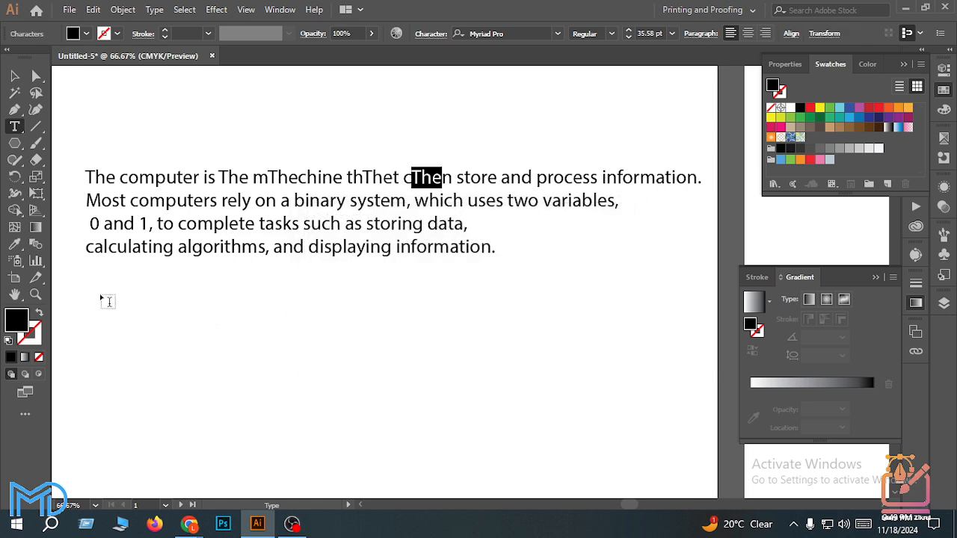
Undo all the "The" replacements in the paragraph
{"action": "left_click", "coordinate": [14, 75]}
{"action": "left_click", "coordinate": [398, 211]}
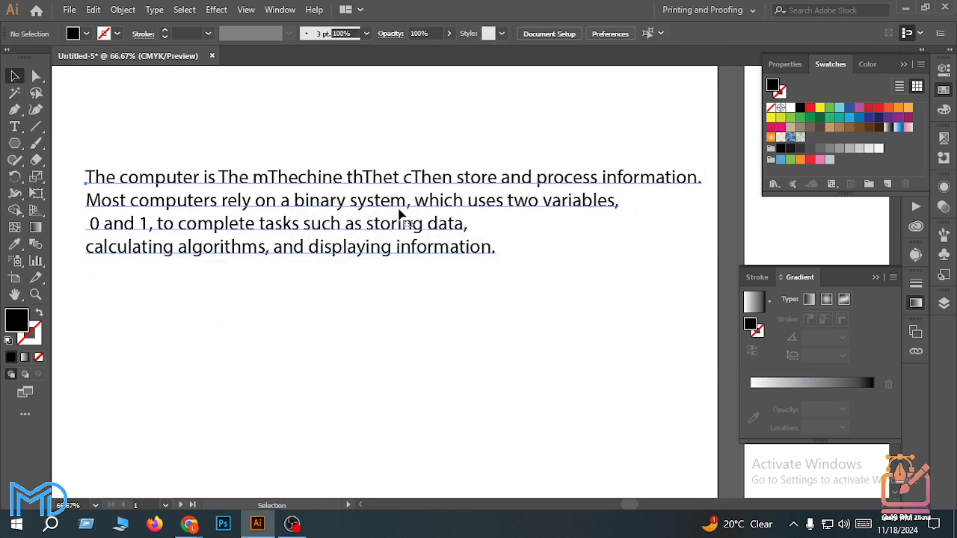
{"action": "key", "text": "ctrl+a"}
{"action": "key", "text": "ctrl+z"}
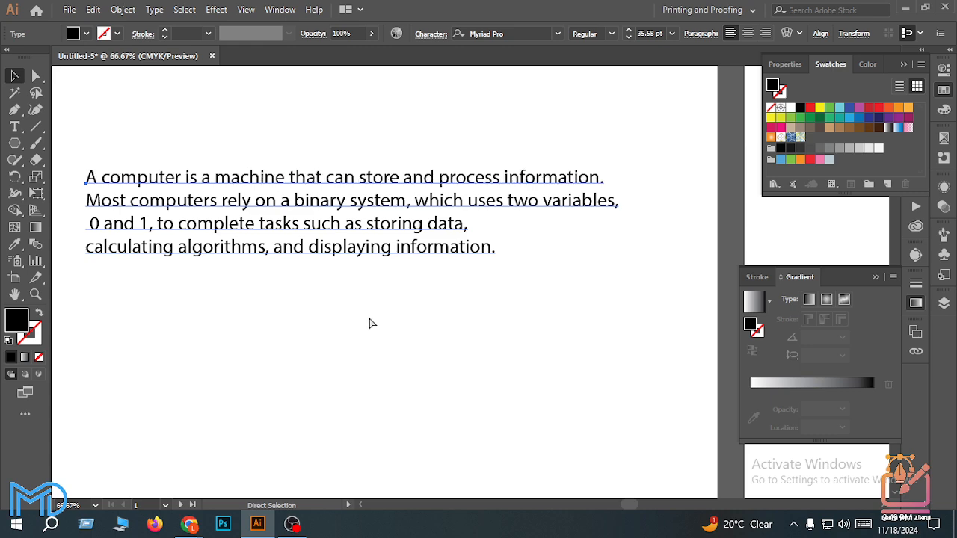
Reopen Find and Replace, find the first "a" in the paragraph, and enable Find Whole Word
{"action": "left_click", "coordinate": [92, 10]}
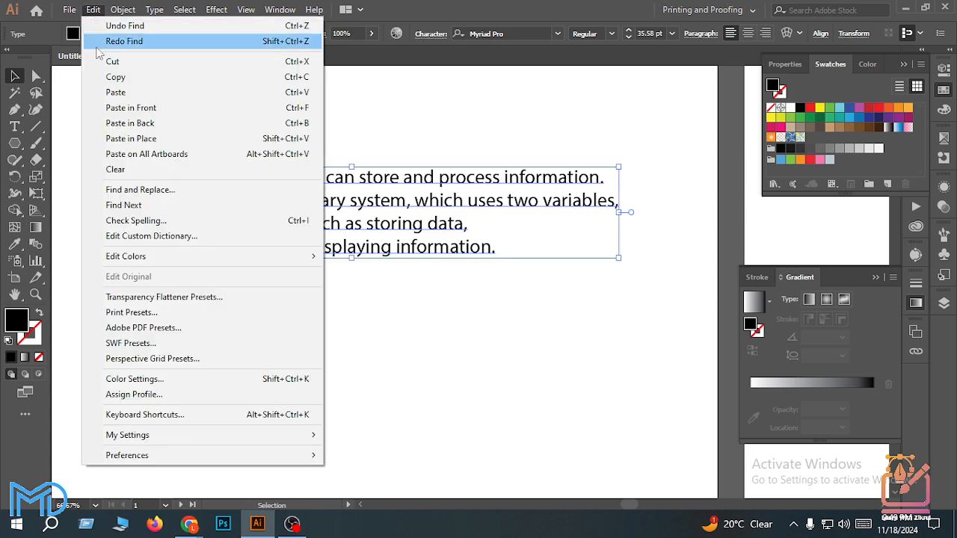
{"action": "left_click", "coordinate": [140, 190]}
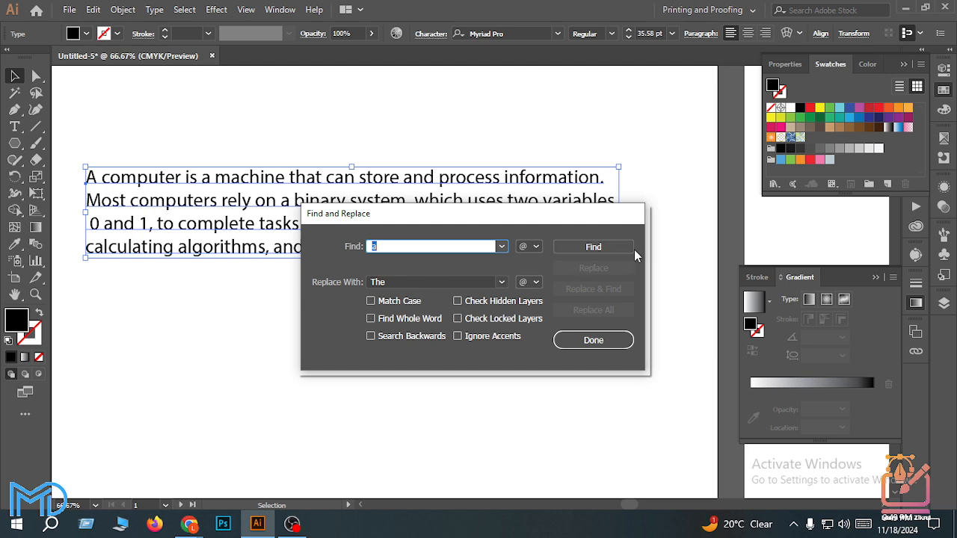
{"action": "left_click", "coordinate": [603, 247]}
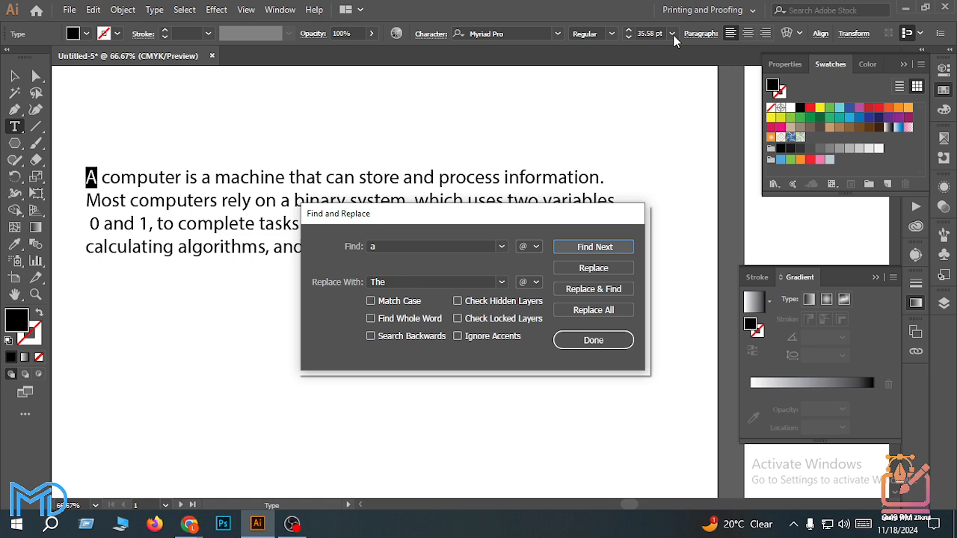
{"action": "left_click", "coordinate": [371, 320]}
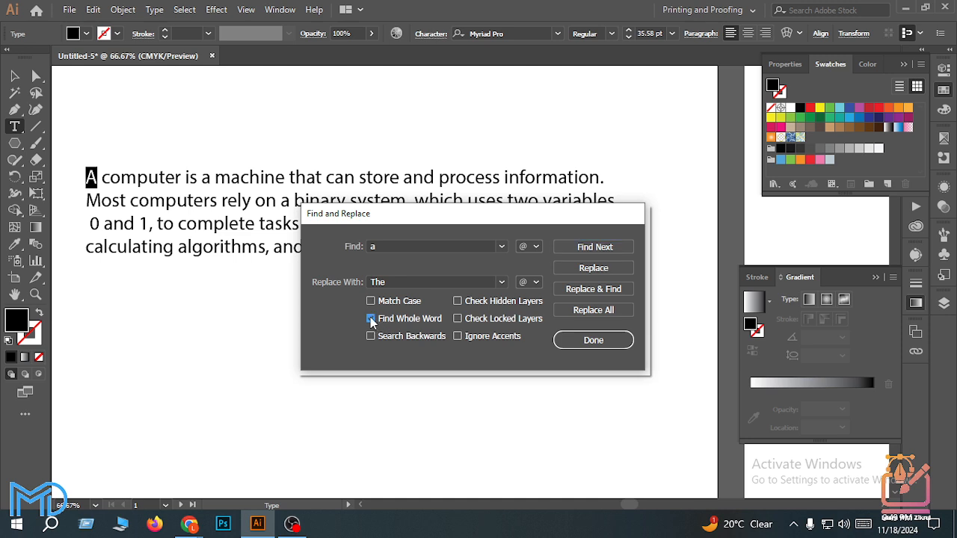
{"action": "left_click", "coordinate": [371, 320]}
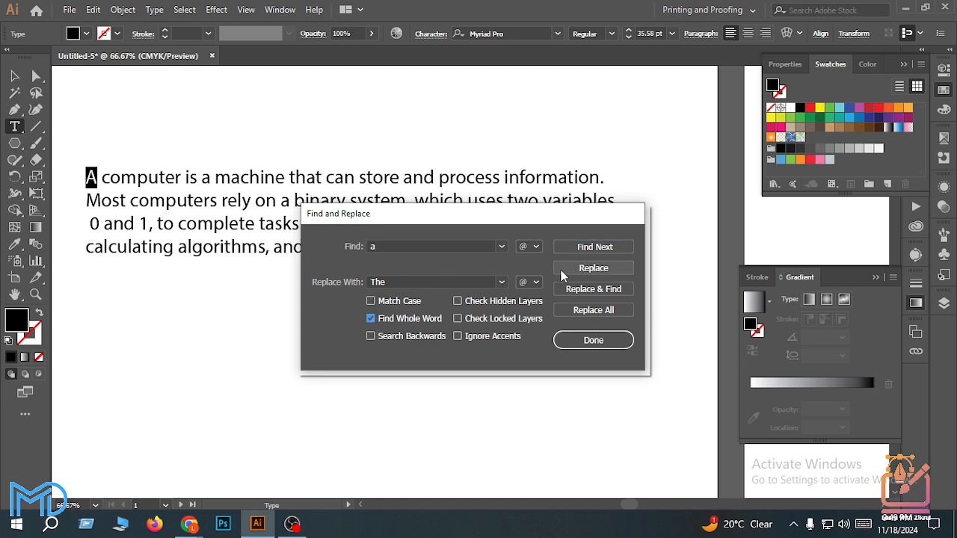
Clear the replacement text and step through the whole-word matches of "a" until the search completes, keeping the paragraph uncovered
{"action": "left_click", "coordinate": [477, 278]}
{"action": "key", "text": "BackSpace"}
{"action": "left_click", "coordinate": [600, 251]}
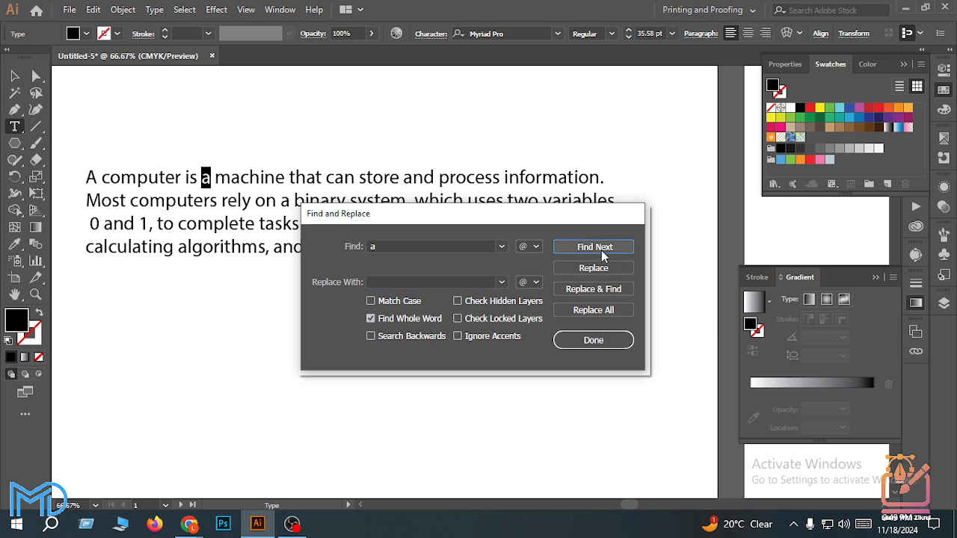
{"action": "left_click", "coordinate": [601, 250]}
{"action": "left_click", "coordinate": [601, 250]}
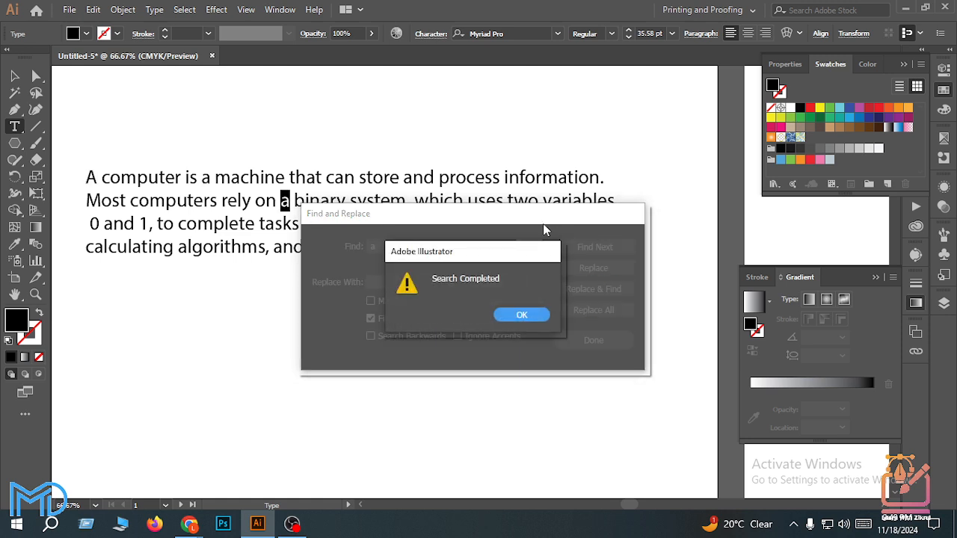
{"action": "left_click", "coordinate": [522, 314]}
{"action": "left_click_drag", "start_coordinate": [508, 215], "coordinate": [487, 276]}
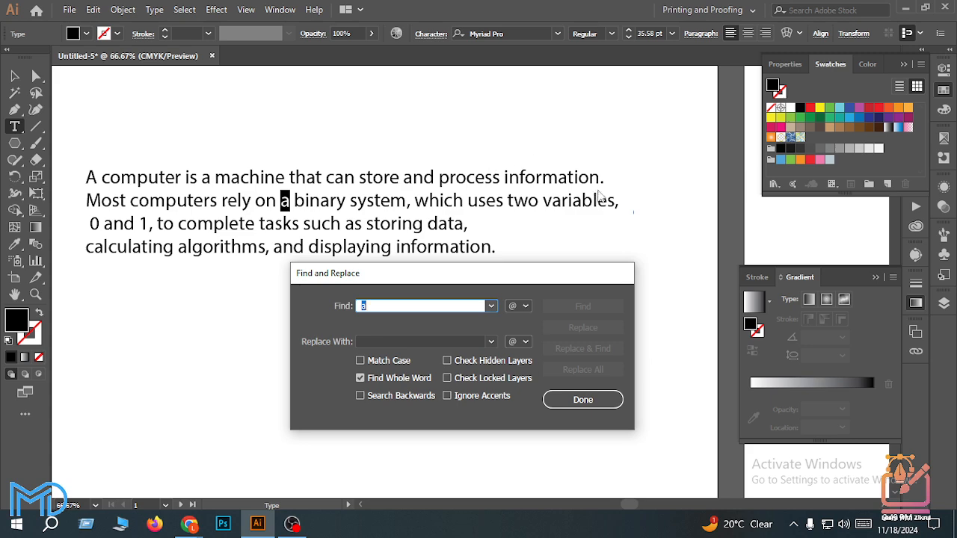
Close Find and Replace and select the whole paragraph as a text object
{"action": "left_click", "coordinate": [593, 398]}
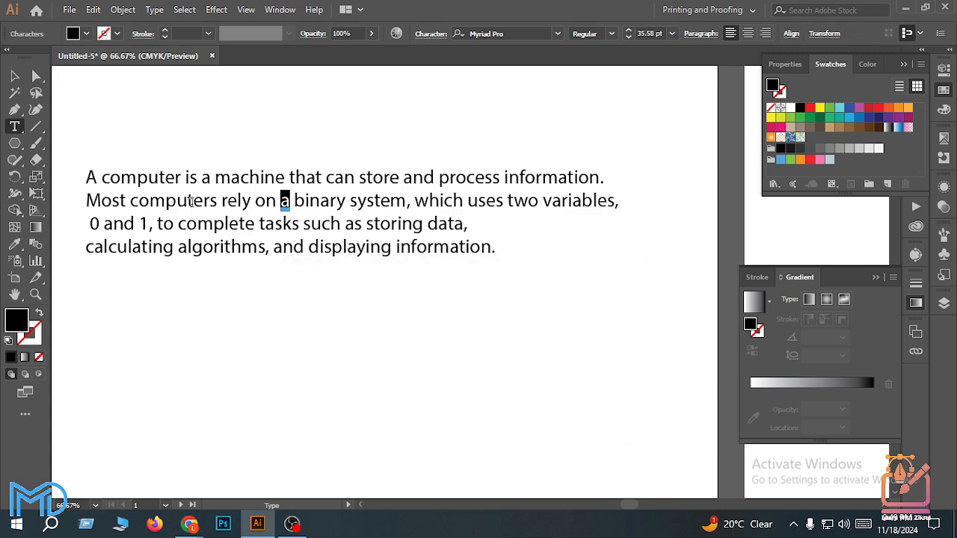
{"action": "left_click", "coordinate": [67, 10]}
{"action": "mouse_move", "coordinate": [93, 10]}
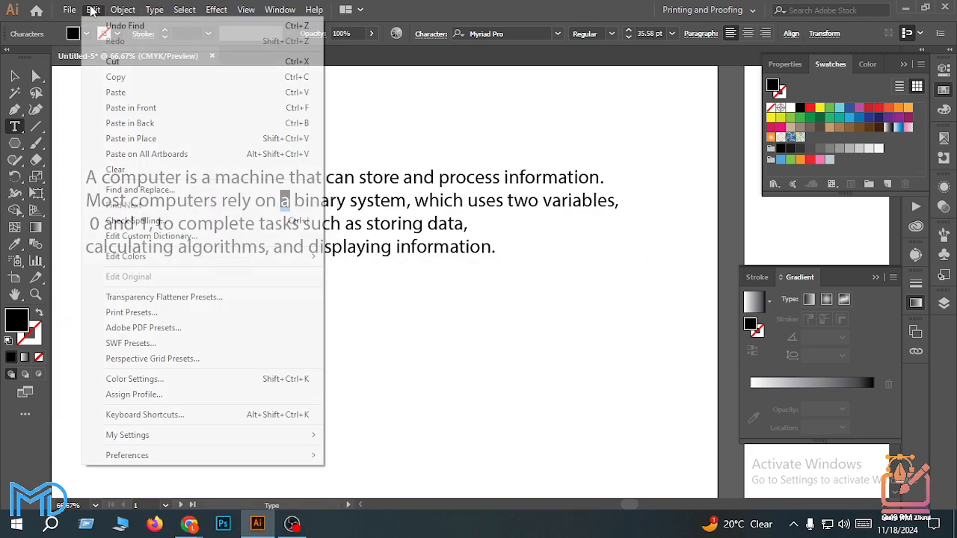
{"action": "left_click", "coordinate": [510, 202]}
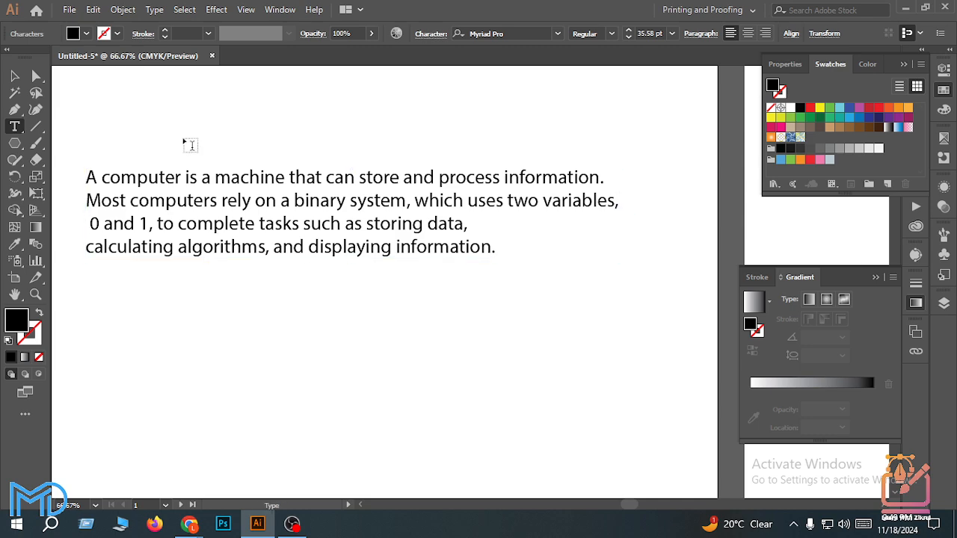
{"action": "left_click", "coordinate": [14, 76]}
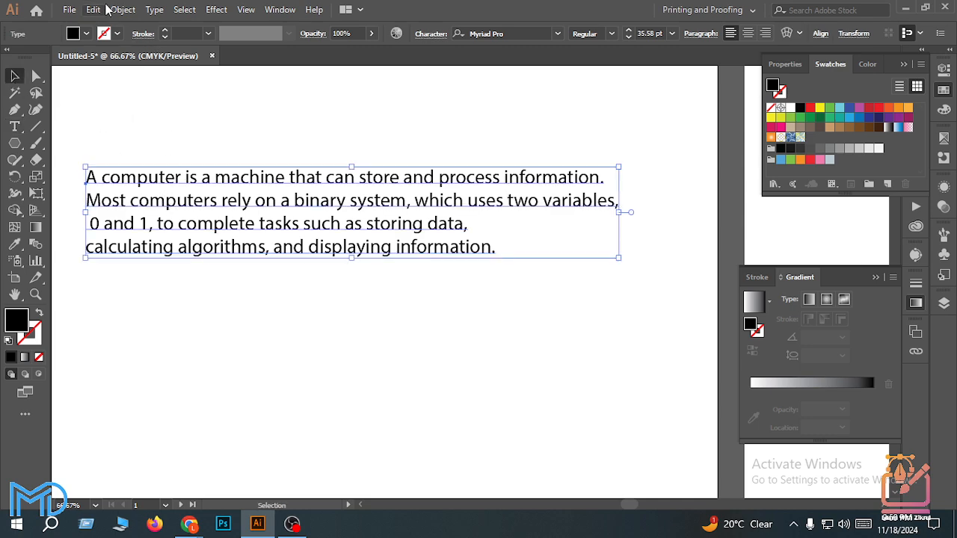
Reopen Find and Replace, enable Match Case alongside Find Whole Word, and find the first lowercase "a"
{"action": "left_click", "coordinate": [97, 9]}
{"action": "left_click", "coordinate": [127, 189]}
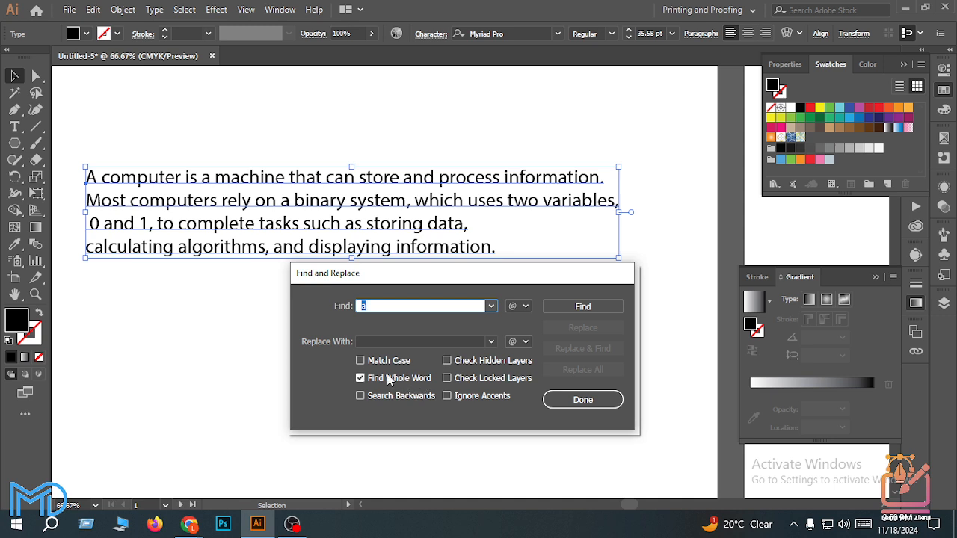
{"action": "left_click", "coordinate": [387, 374]}
{"action": "left_click", "coordinate": [389, 374]}
{"action": "left_click", "coordinate": [385, 362]}
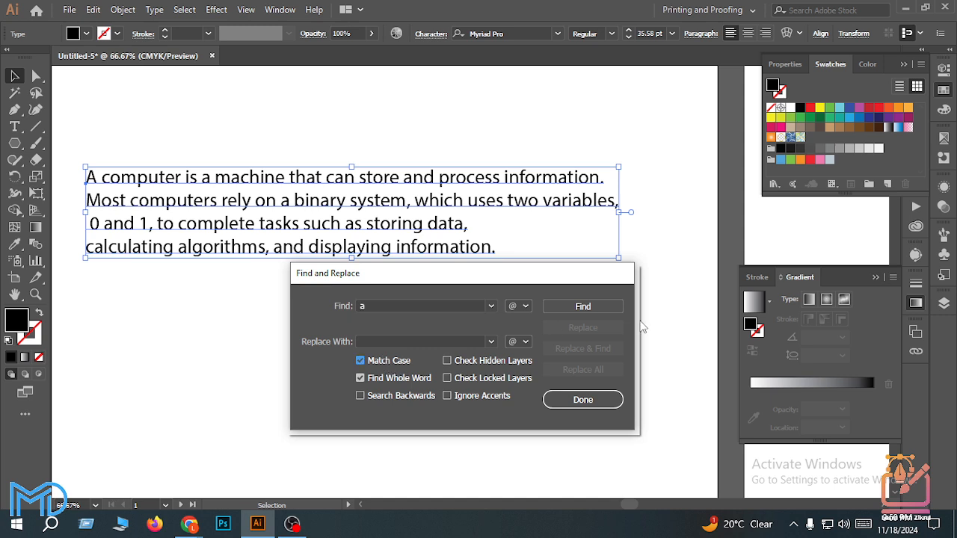
{"action": "left_click", "coordinate": [594, 309]}
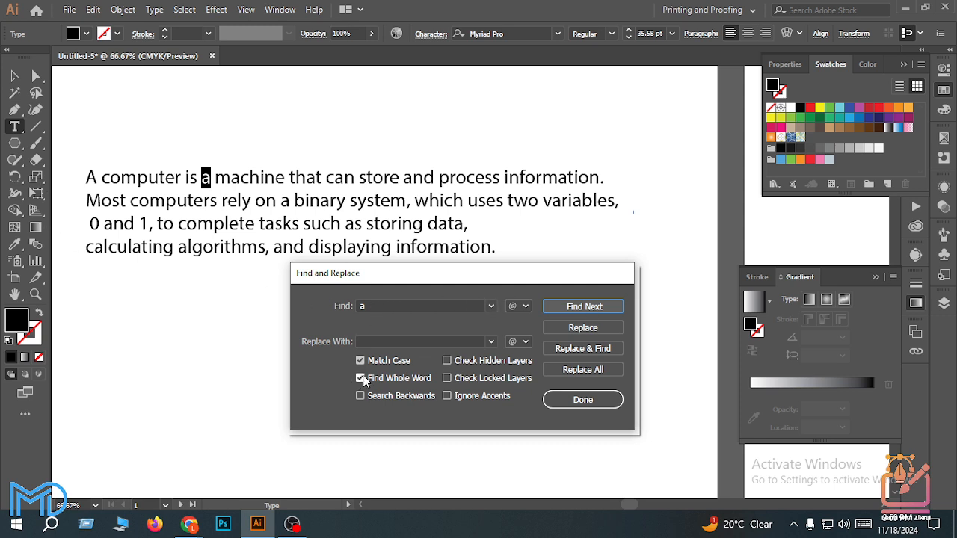
Turn off Find Whole Word while keeping Match Case on, and step through the lowercase "a" matches up to the one before "binary"
{"action": "double_click", "coordinate": [369, 302]}
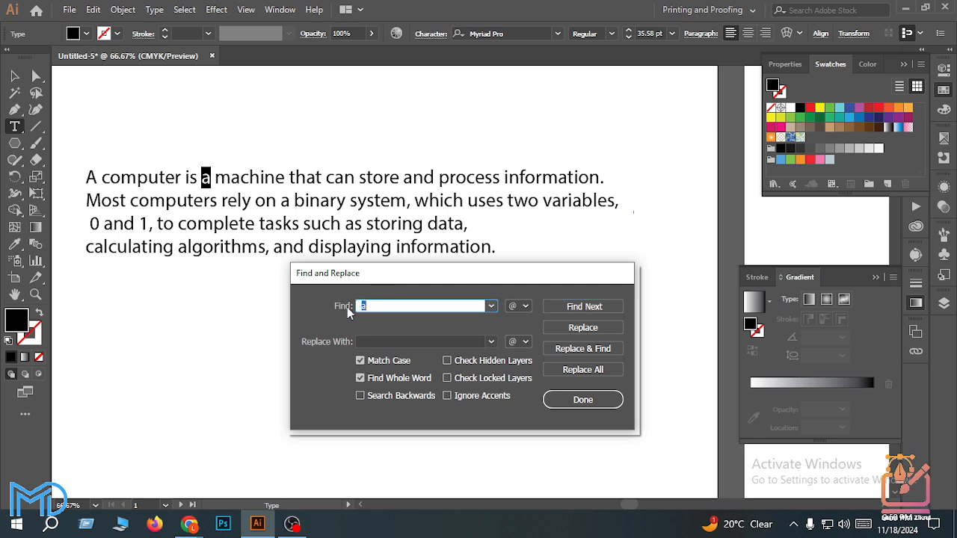
{"action": "key", "text": "ctrl+a"}
{"action": "left_click", "coordinate": [360, 361]}
{"action": "left_click", "coordinate": [359, 362]}
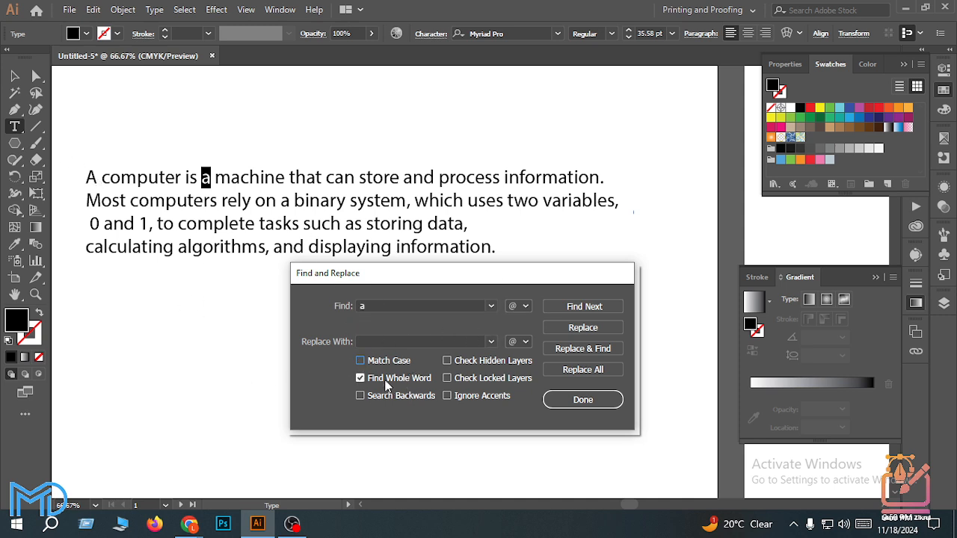
{"action": "left_click", "coordinate": [359, 362]}
{"action": "left_click", "coordinate": [360, 378]}
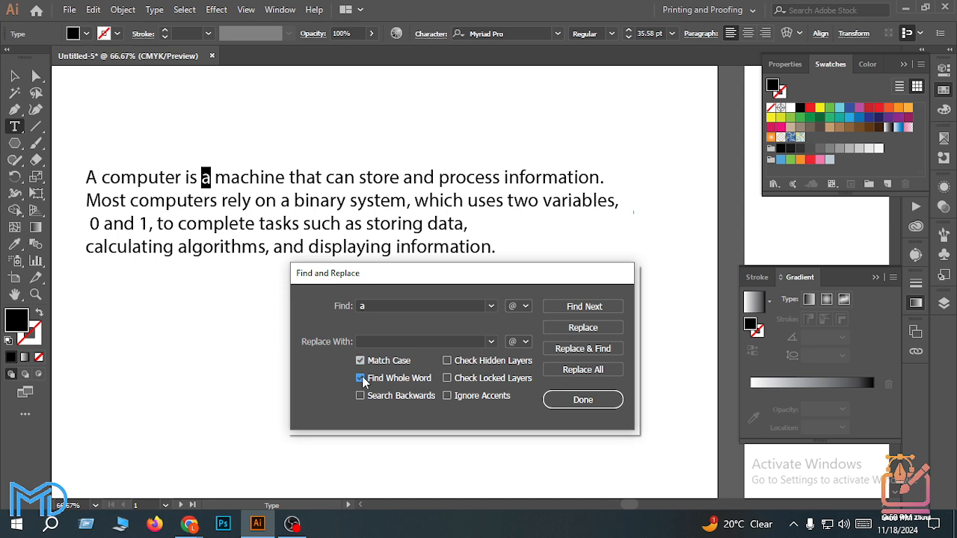
{"action": "left_click", "coordinate": [611, 307]}
{"action": "left_click", "coordinate": [611, 306]}
{"action": "left_click", "coordinate": [612, 307]}
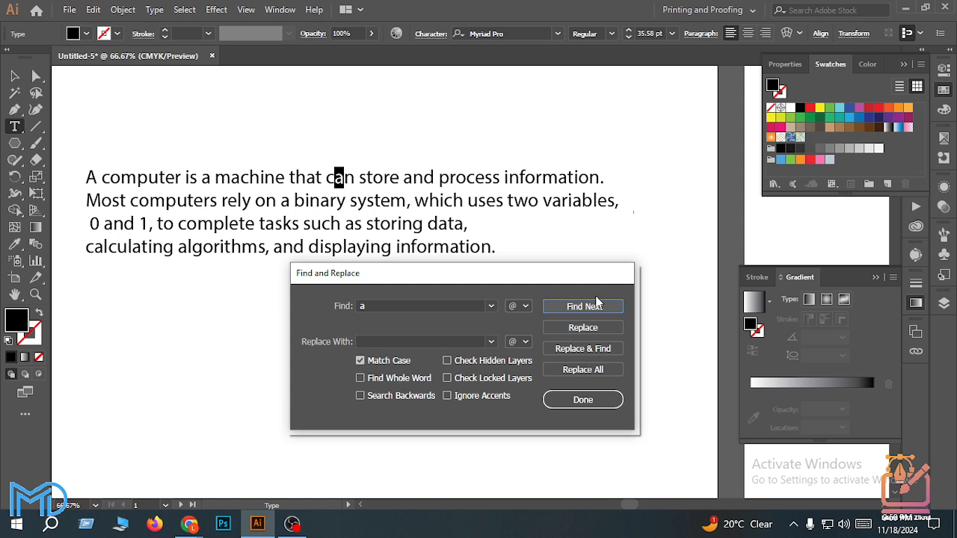
{"action": "left_click", "coordinate": [598, 304]}
{"action": "left_click", "coordinate": [597, 305]}
{"action": "left_click", "coordinate": [597, 304]}
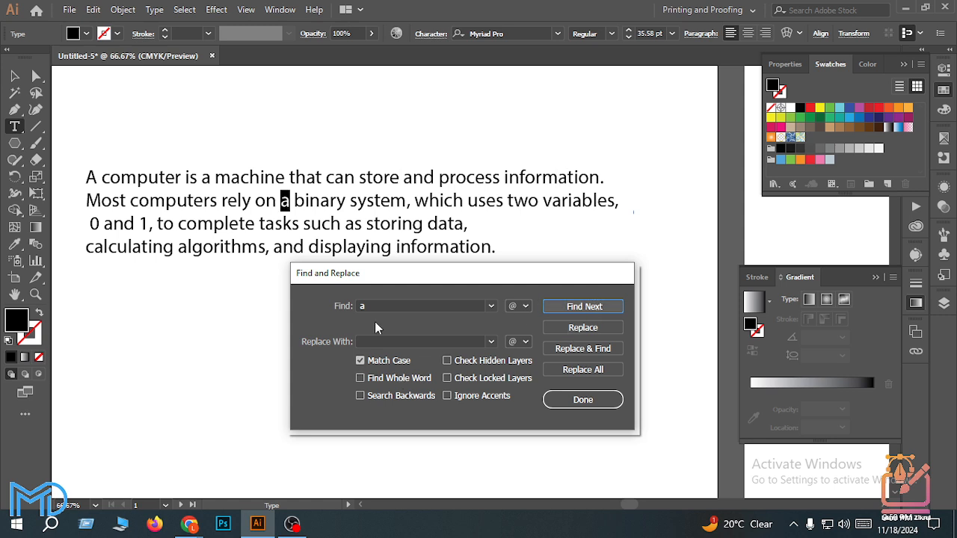
Enable Find Whole Word again and search for the next lowercase "a" until the search completes
{"action": "left_click", "coordinate": [361, 379]}
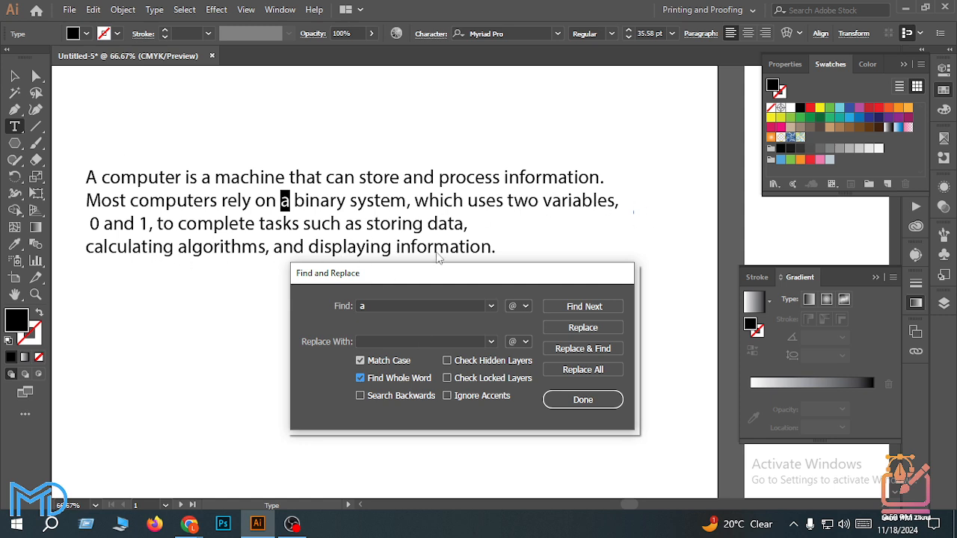
{"action": "left_click", "coordinate": [577, 308]}
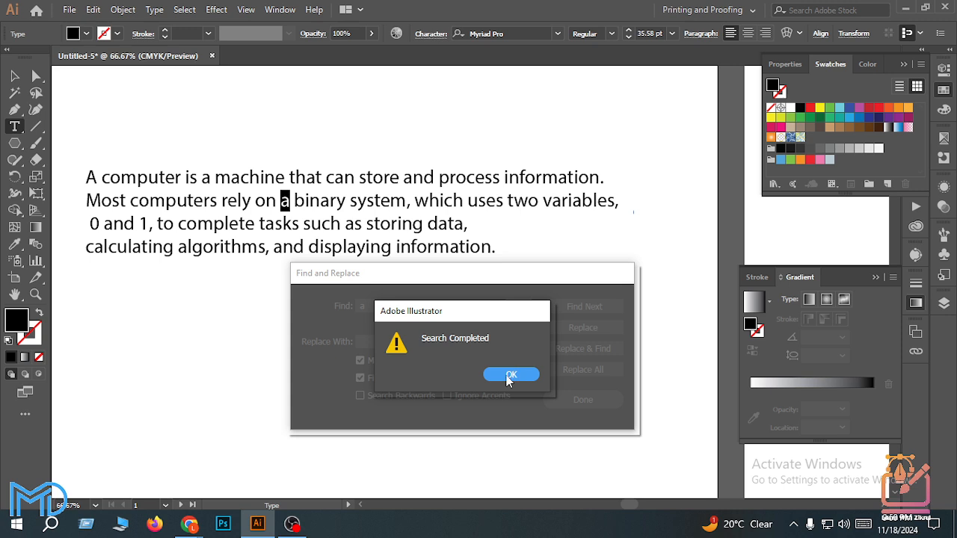
{"action": "left_click", "coordinate": [503, 374]}
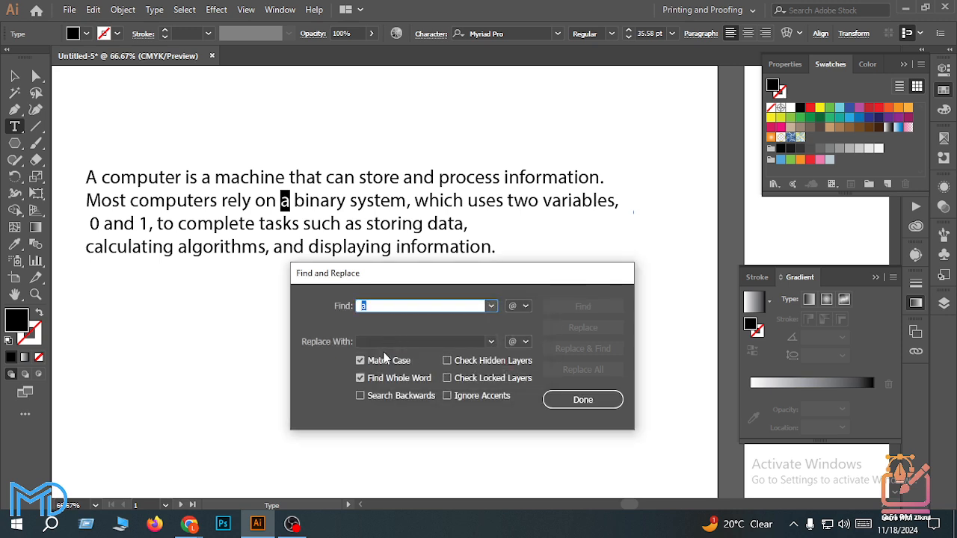
Turn off Match Case and Find Whole Word, set the replacement text to "the", and find the first "a"
{"action": "left_click", "coordinate": [362, 360]}
{"action": "left_click", "coordinate": [364, 379]}
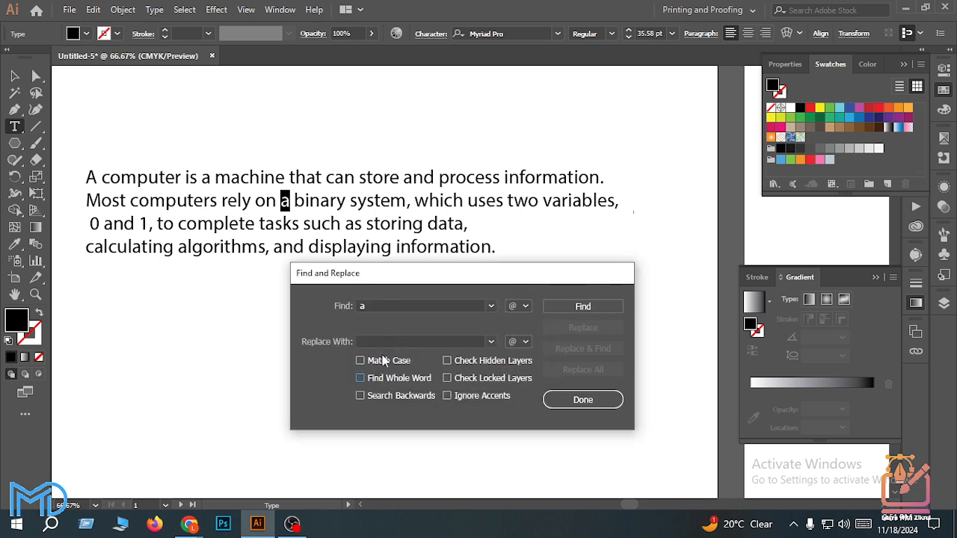
{"action": "left_click", "coordinate": [382, 342]}
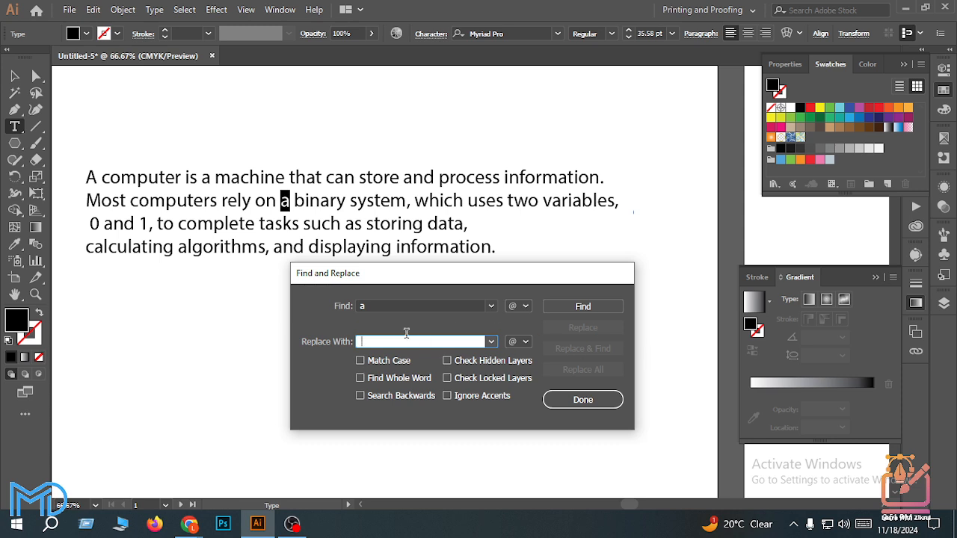
{"action": "left_click", "coordinate": [365, 306]}
{"action": "left_click", "coordinate": [373, 341]}
{"action": "left_click", "coordinate": [595, 306]}
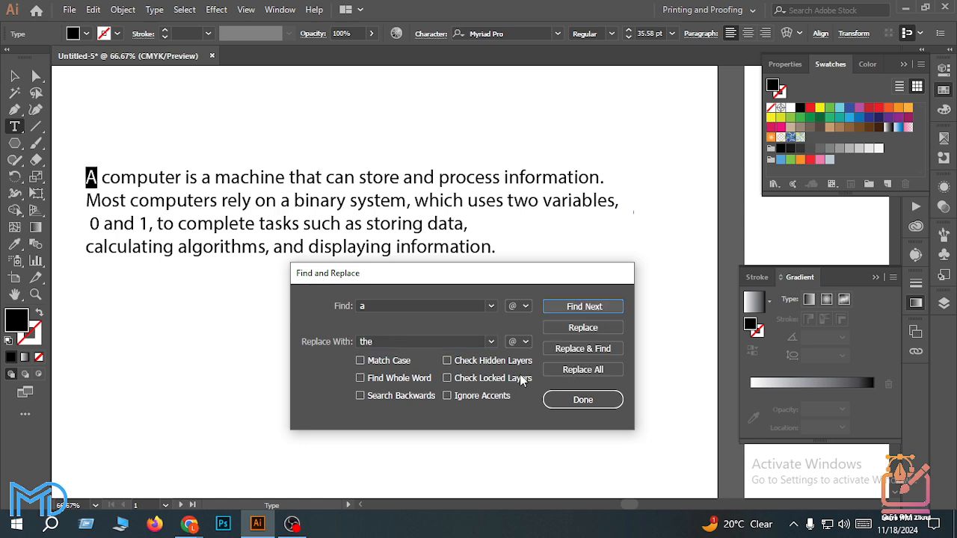
Replace the three standalone "a" words in the first two lines with "the", skipping the matches inside other words
{"action": "left_click", "coordinate": [579, 352]}
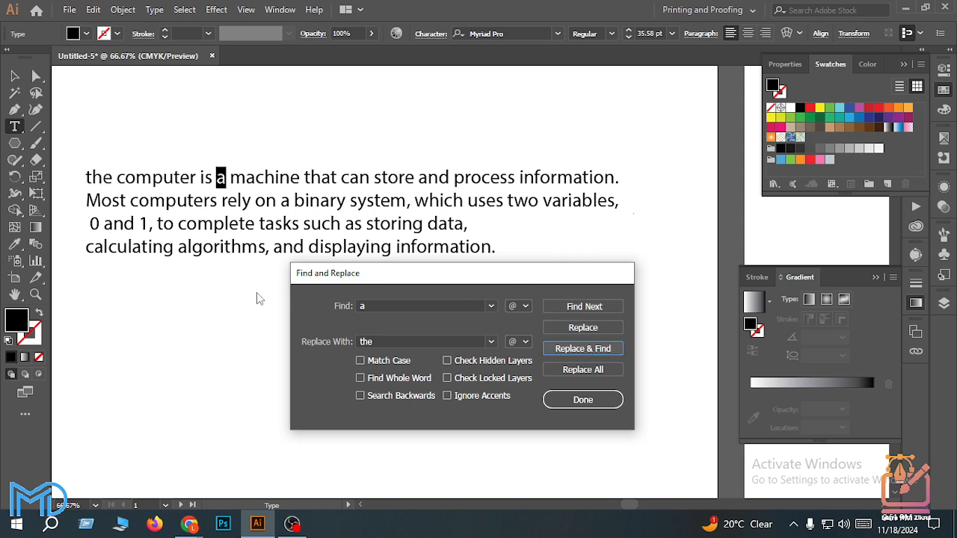
{"action": "left_click", "coordinate": [573, 351]}
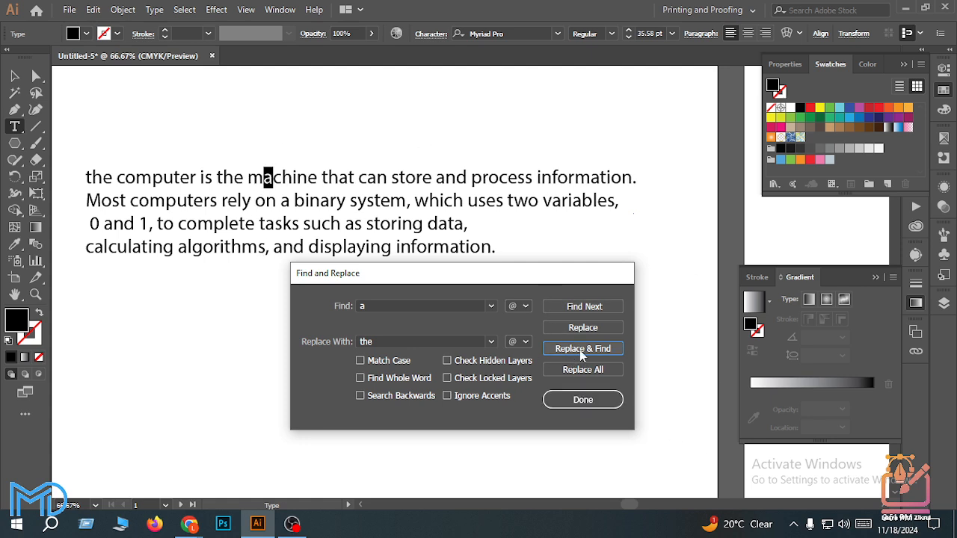
{"action": "left_click", "coordinate": [603, 308]}
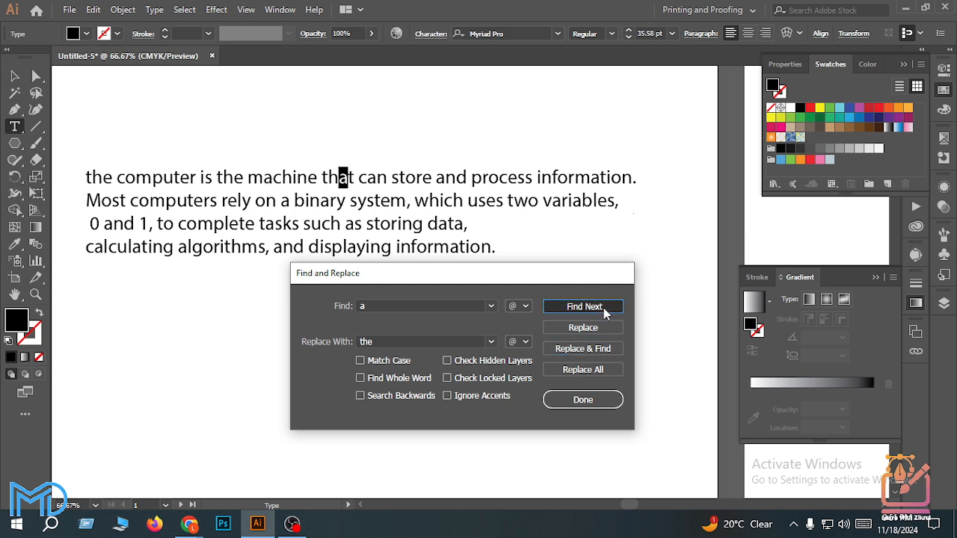
{"action": "left_click", "coordinate": [603, 307]}
{"action": "left_click", "coordinate": [602, 307]}
{"action": "left_click", "coordinate": [602, 308]}
{"action": "left_click", "coordinate": [602, 308]}
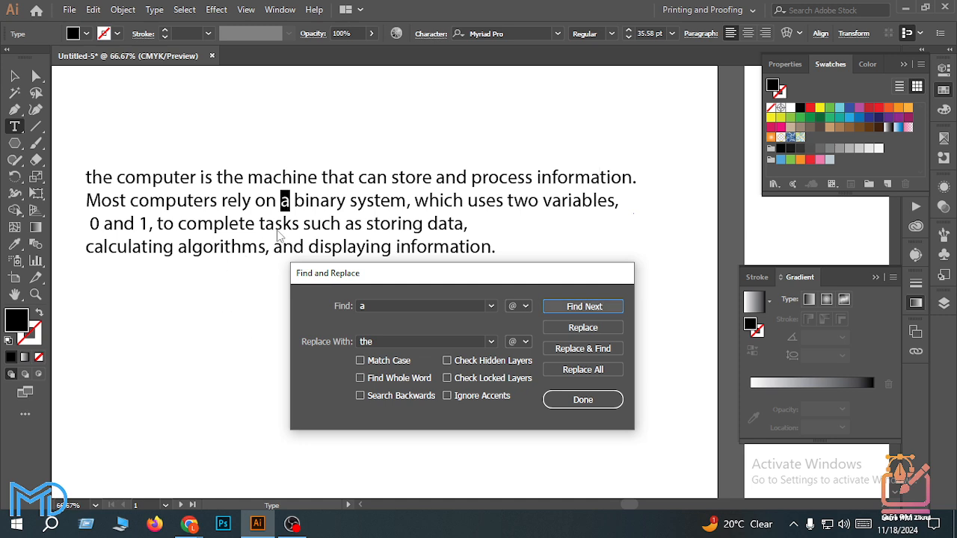
{"action": "left_click", "coordinate": [587, 349]}
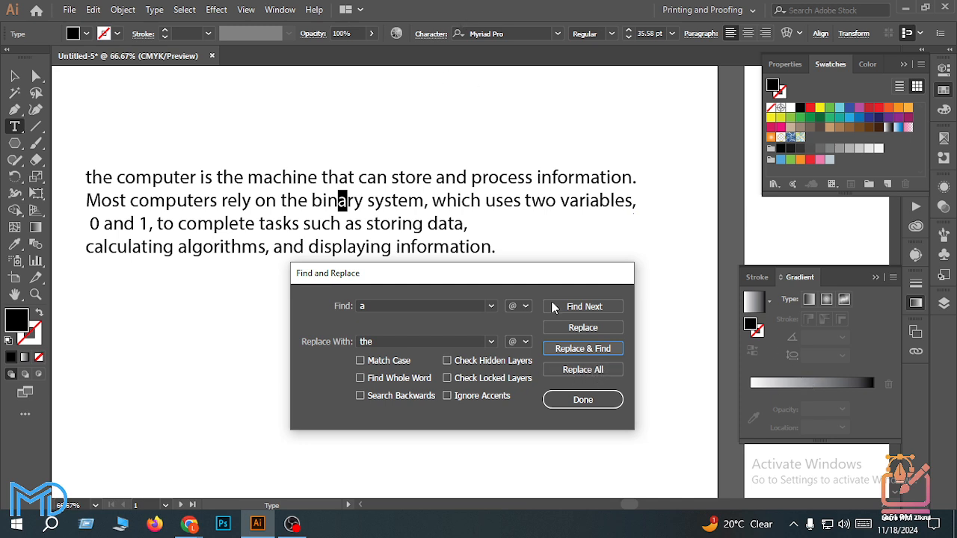
Replace all remaining occurrences of "a" in the paragraph with "the" and close Find and Replace
{"action": "left_click", "coordinate": [583, 369]}
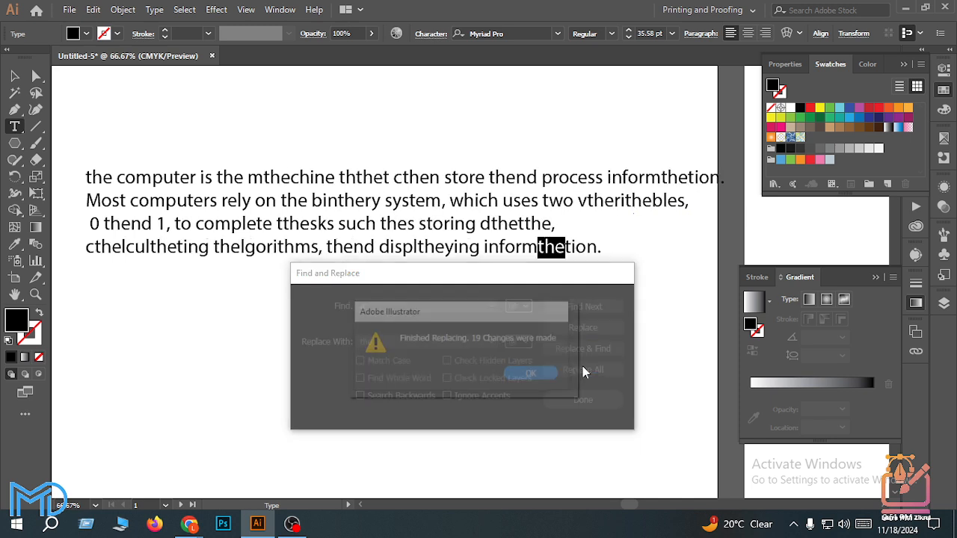
{"action": "left_click", "coordinate": [513, 372]}
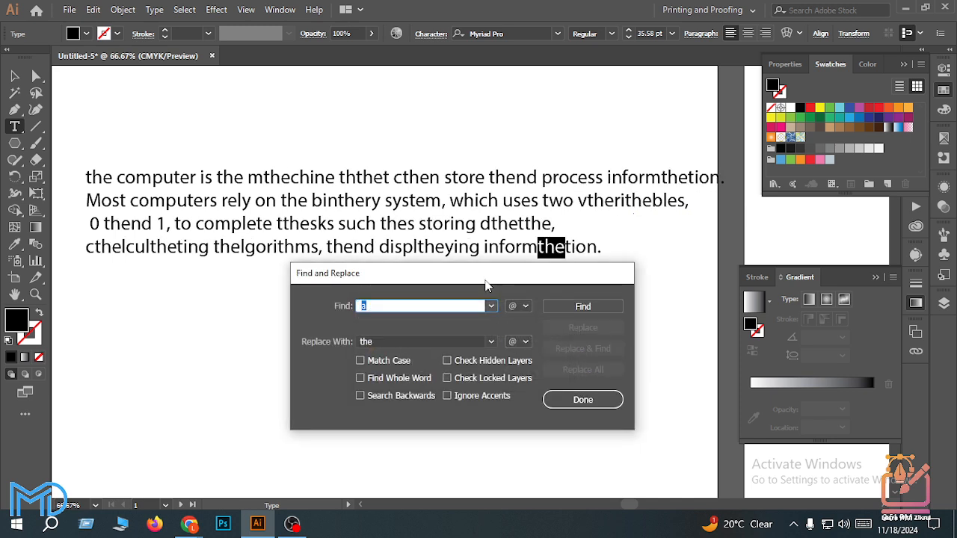
{"action": "left_click_drag", "start_coordinate": [485, 274], "coordinate": [476, 349]}
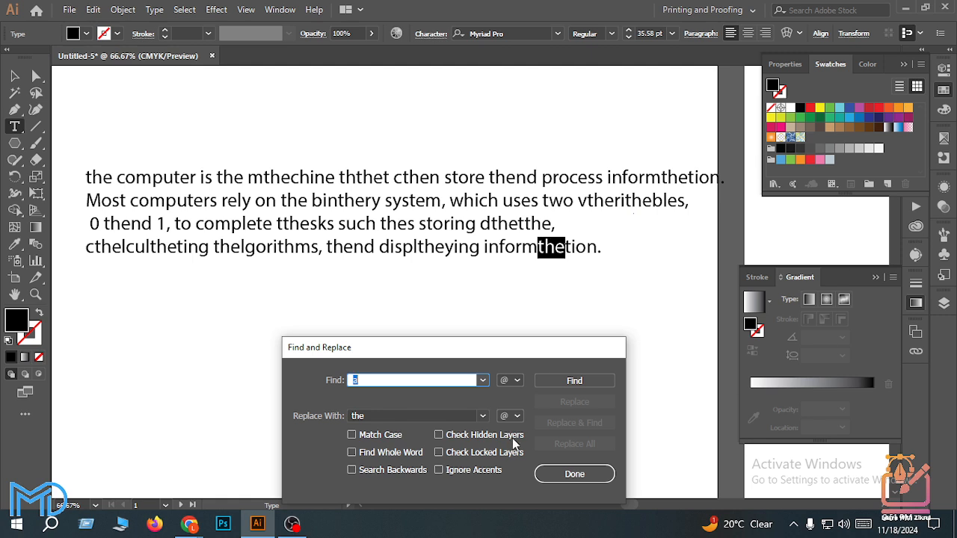
{"action": "left_click", "coordinate": [574, 474]}
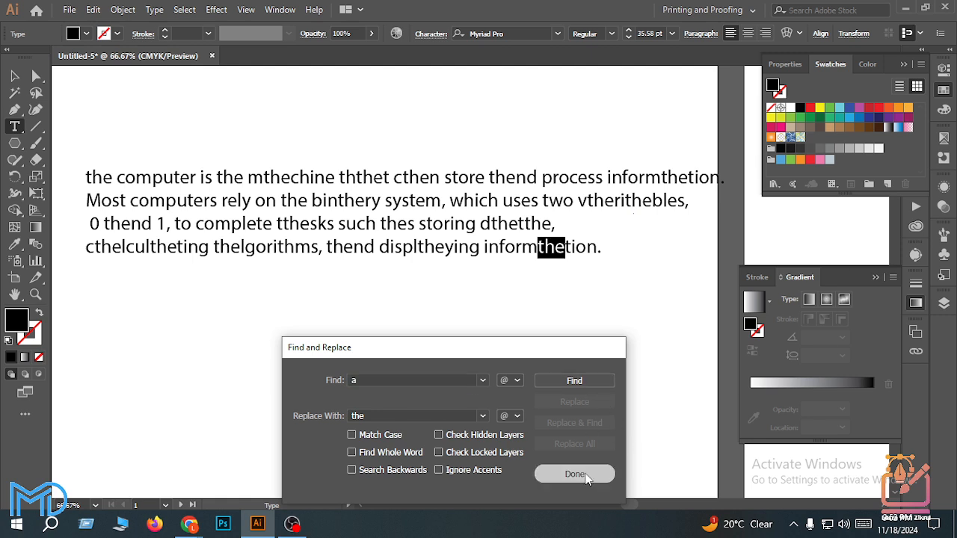
Undo all the "the" replacements with the paragraph selected as an object
{"action": "left_click", "coordinate": [14, 76]}
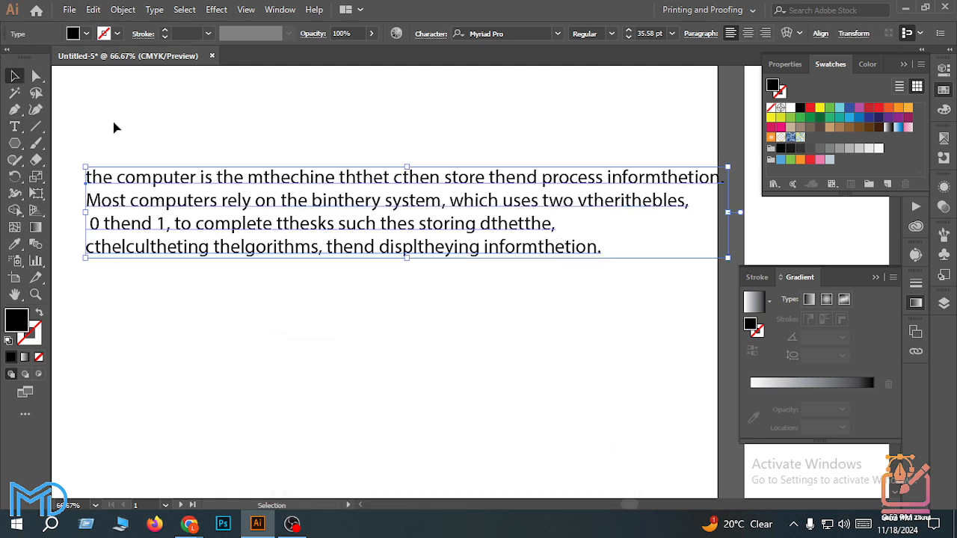
{"action": "key", "text": "ctrl+z"}
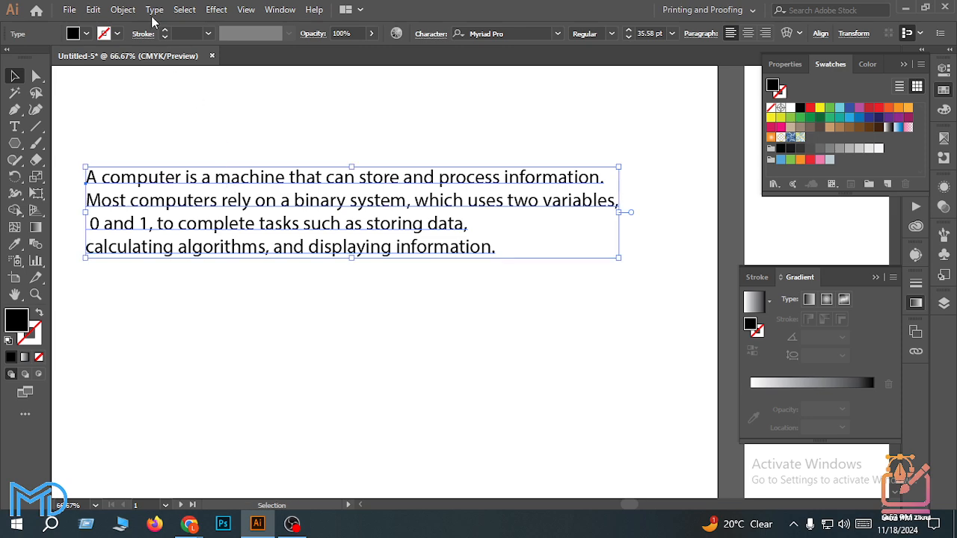
Reopen Find and Replace clear of the paragraph, enable Search Backwards, and step through the "a" matches from the end to "algorithms"
{"action": "left_click", "coordinate": [92, 9]}
{"action": "left_click", "coordinate": [159, 191]}
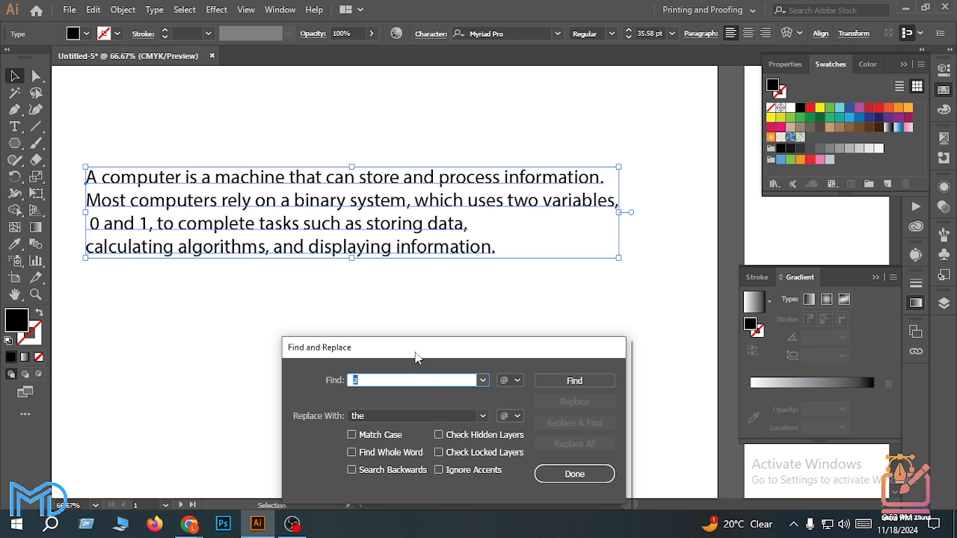
{"action": "left_click_drag", "start_coordinate": [417, 347], "coordinate": [504, 266]}
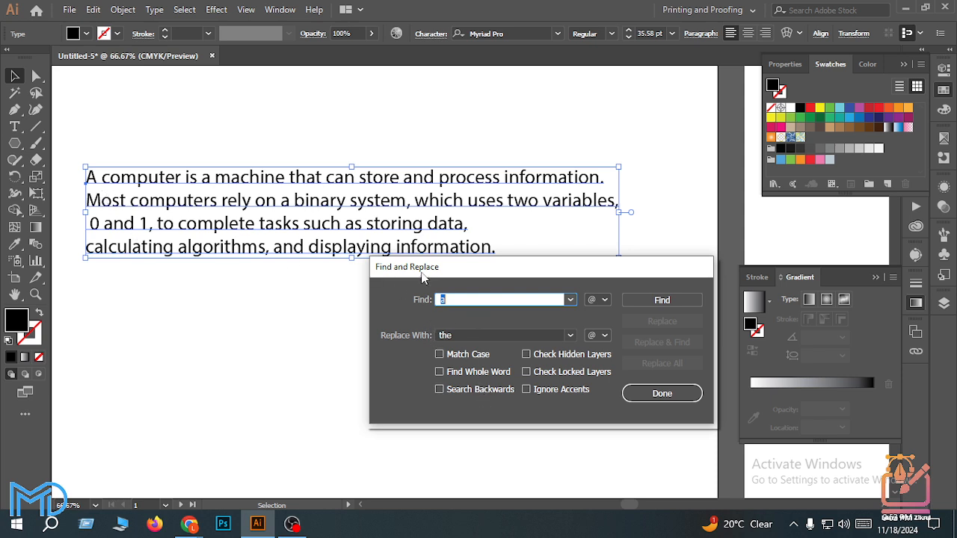
{"action": "left_click_drag", "start_coordinate": [448, 263], "coordinate": [487, 282]}
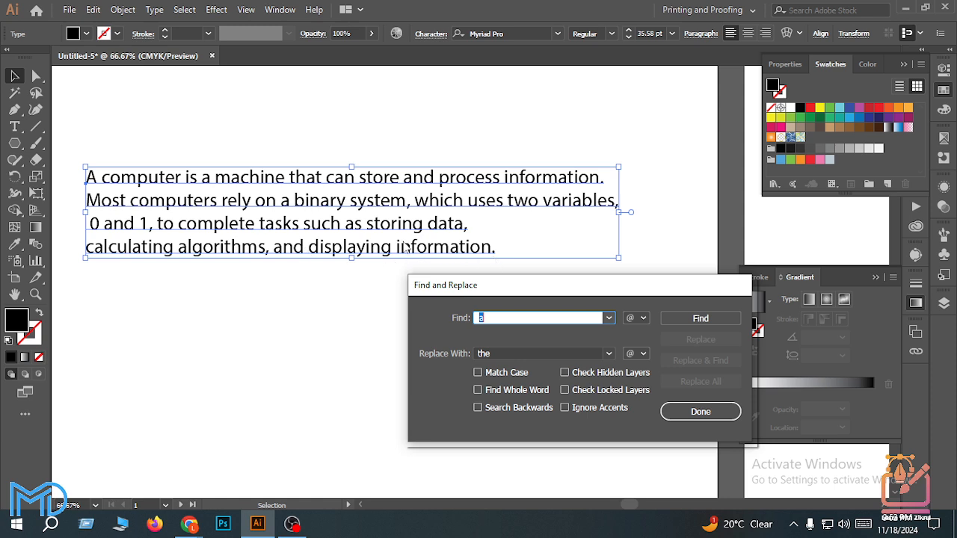
{"action": "left_click", "coordinate": [479, 408]}
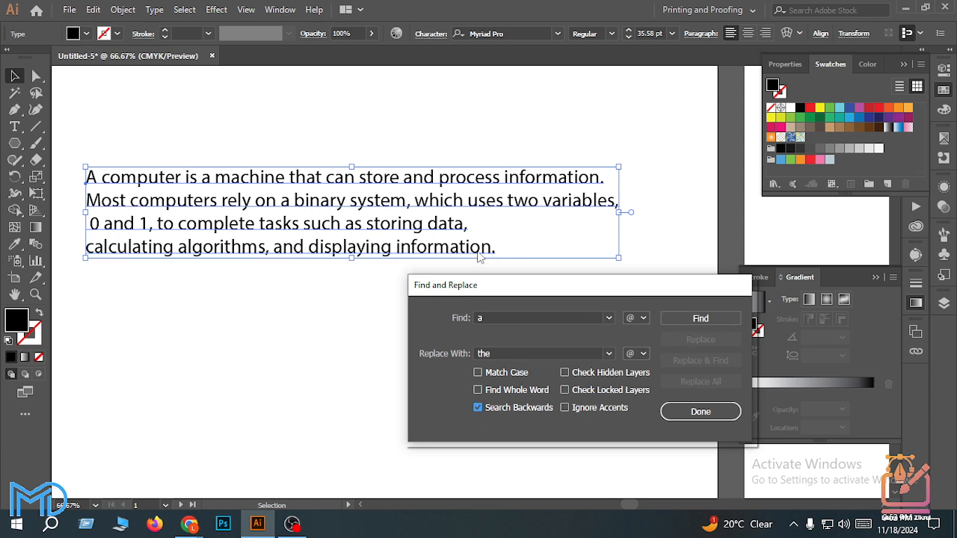
{"action": "left_click", "coordinate": [701, 319]}
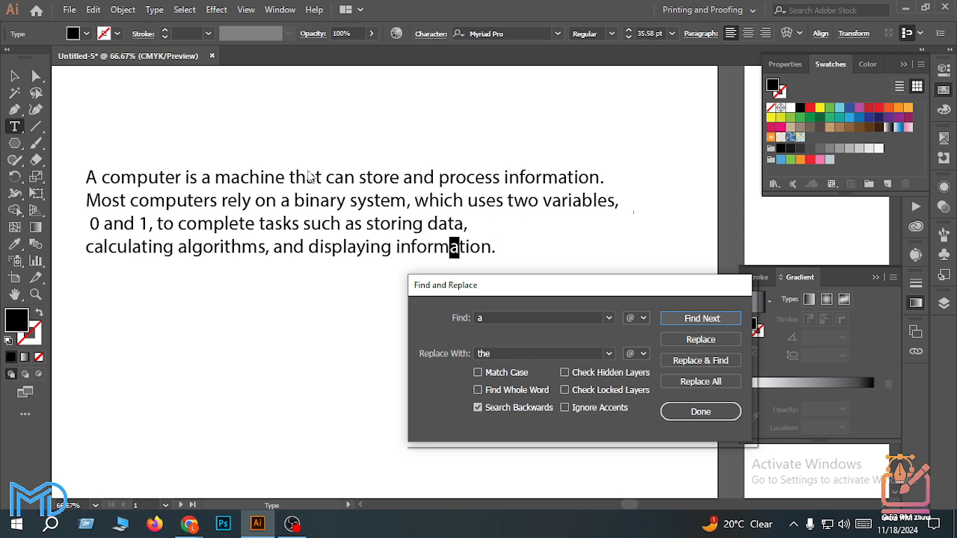
{"action": "left_click", "coordinate": [722, 319]}
{"action": "left_click", "coordinate": [723, 320]}
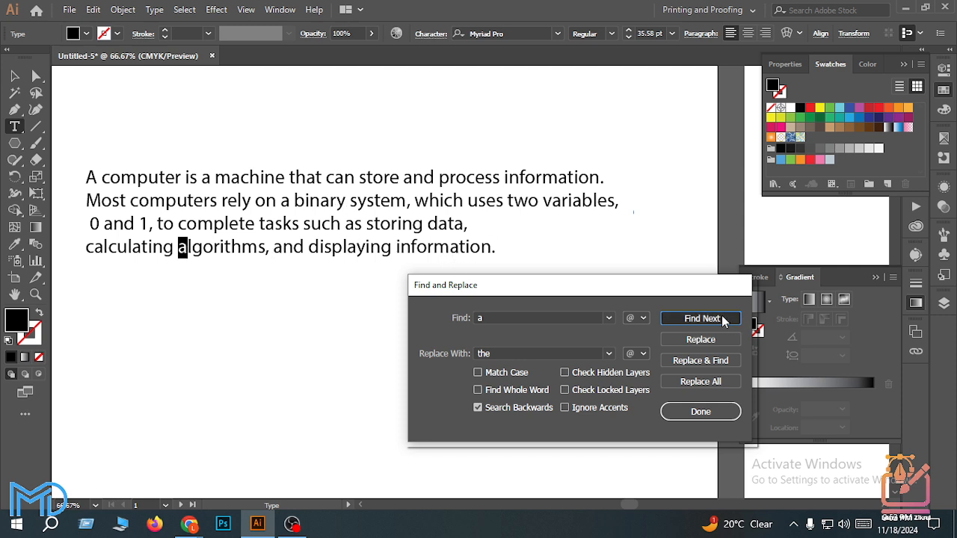
Step backwards through the remaining "a" matches from "algorithms" to the start of the paragraph
{"action": "left_click", "coordinate": [723, 319]}
{"action": "left_click", "coordinate": [723, 320]}
{"action": "left_click", "coordinate": [723, 319]}
{"action": "left_click", "coordinate": [723, 319]}
{"action": "left_click", "coordinate": [723, 319]}
{"action": "left_click", "coordinate": [722, 319]}
{"action": "left_click", "coordinate": [723, 319]}
{"action": "left_click", "coordinate": [723, 319]}
{"action": "left_click", "coordinate": [722, 319]}
{"action": "left_click", "coordinate": [722, 319]}
{"action": "left_click", "coordinate": [723, 319]}
{"action": "left_click", "coordinate": [723, 319]}
{"action": "left_click", "coordinate": [723, 319]}
{"action": "left_click", "coordinate": [723, 319]}
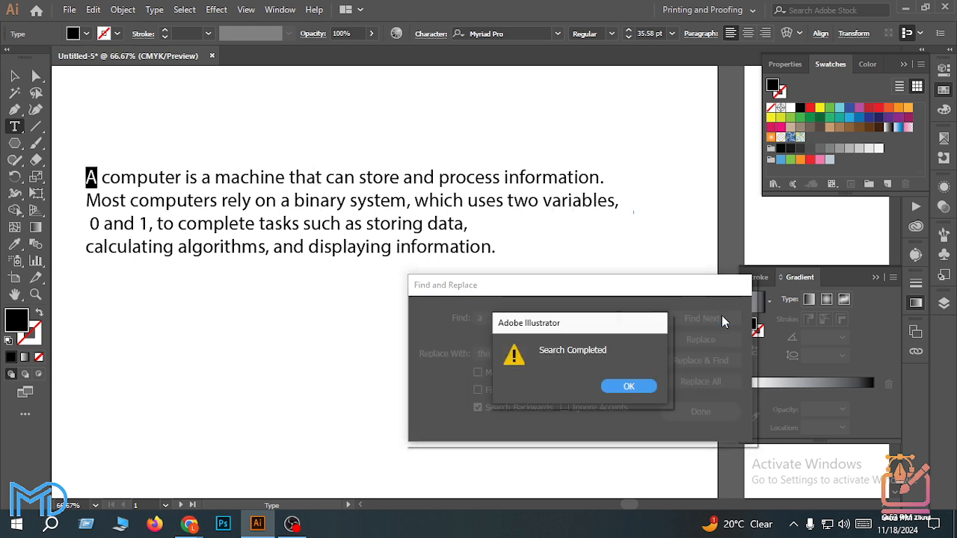
{"action": "left_click", "coordinate": [629, 387]}
Turn off Search Backwards and close Find and Replace
{"action": "left_click", "coordinate": [527, 414]}
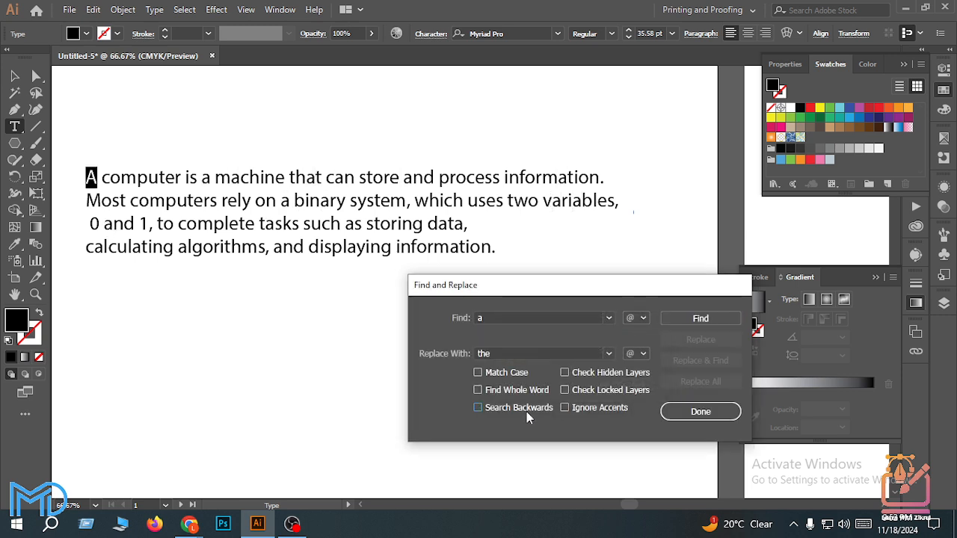
{"action": "left_click", "coordinate": [565, 408]}
{"action": "left_click_drag", "start_coordinate": [589, 297], "coordinate": [491, 276]}
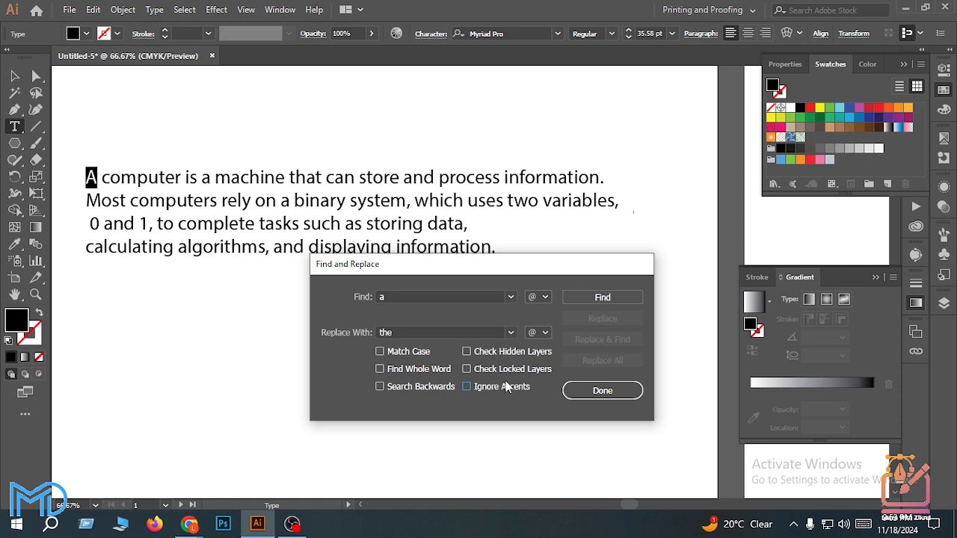
{"action": "left_click", "coordinate": [633, 390]}
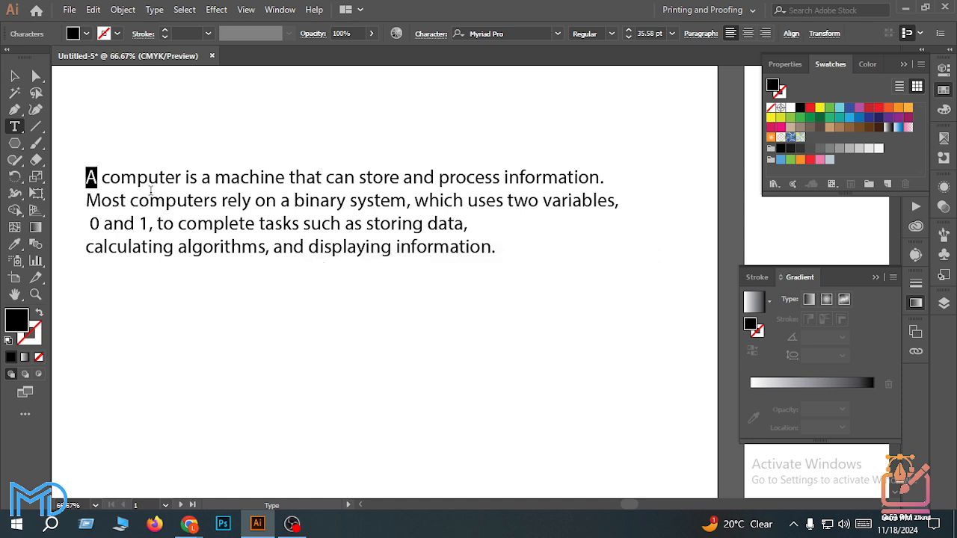
Duplicate the paragraph three times straight down at equal spacing, making a column of four paragraphs
{"action": "left_click", "coordinate": [14, 75]}
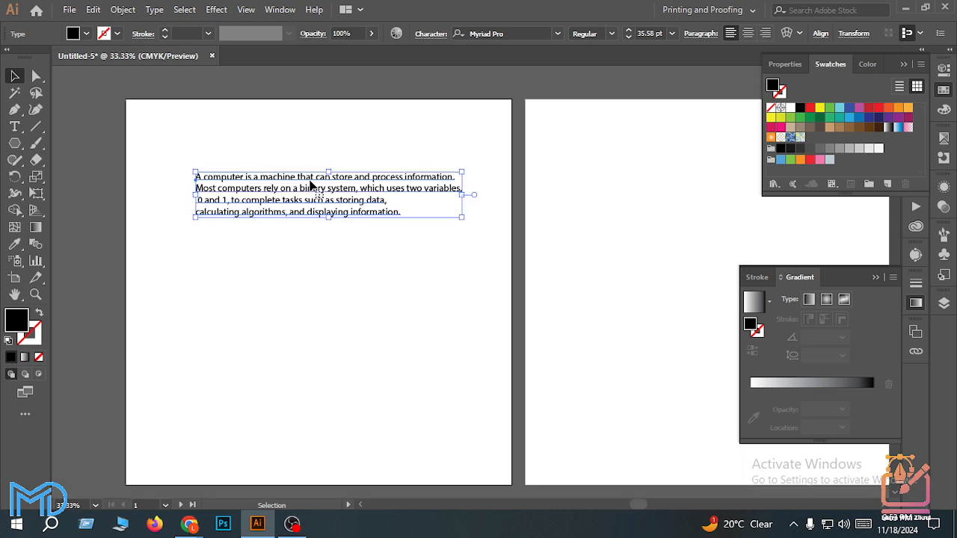
{"action": "key", "text": "ctrl+minus"}
{"action": "key", "text": "ctrl+minus"}
{"action": "left_click_drag", "start_coordinate": [303, 188], "coordinate": [279, 260]}
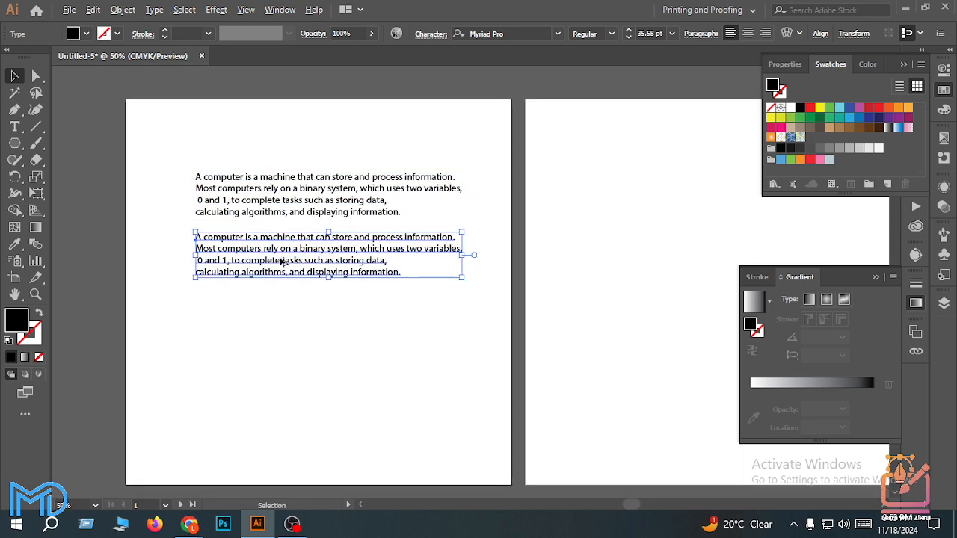
{"action": "key", "text": "ctrl+plus"}
{"action": "key", "text": "ctrl+d"}
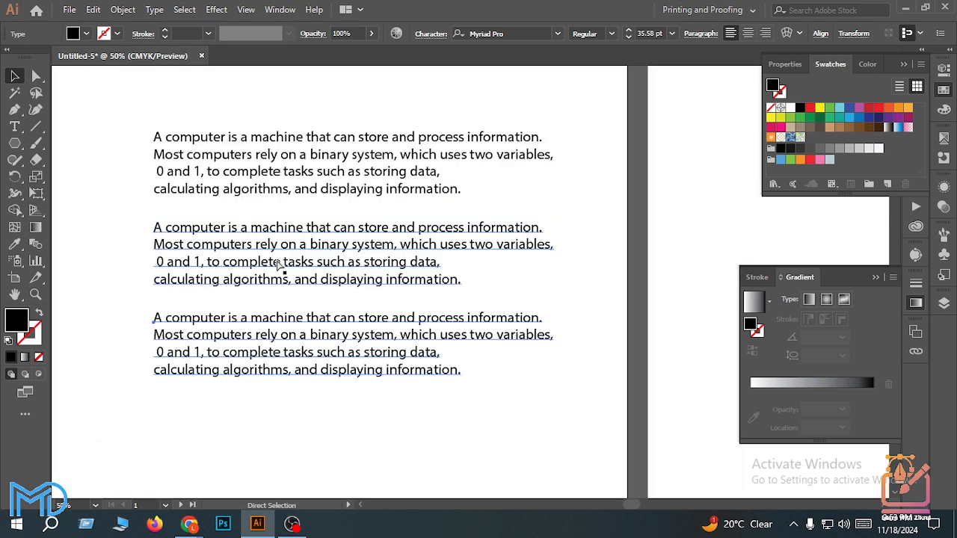
{"action": "key", "text": "ctrl+d"}
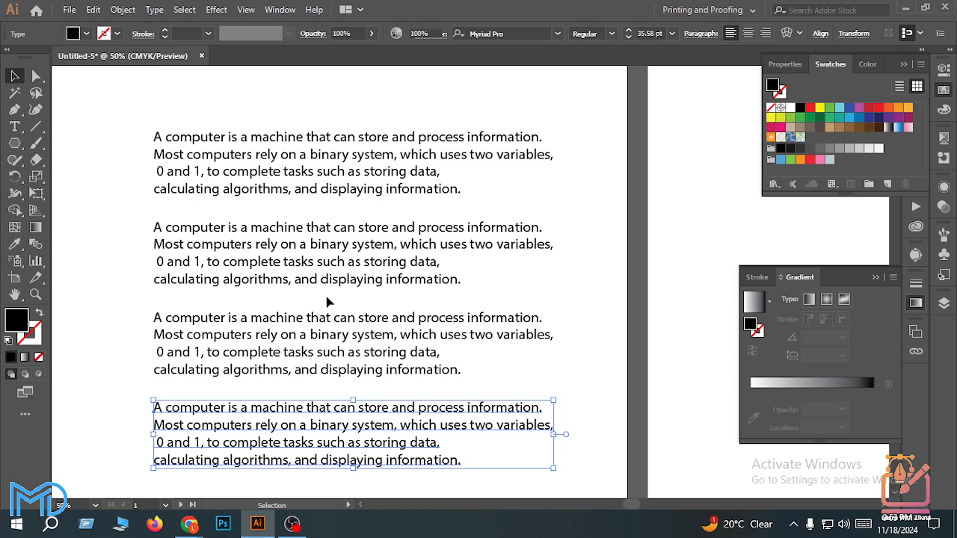
{"action": "left_click", "coordinate": [327, 302]}
Expand Layer 1 in the Layers list and hide the second paragraph from the top of the artboard
{"action": "key", "text": "ctrl+minus"}
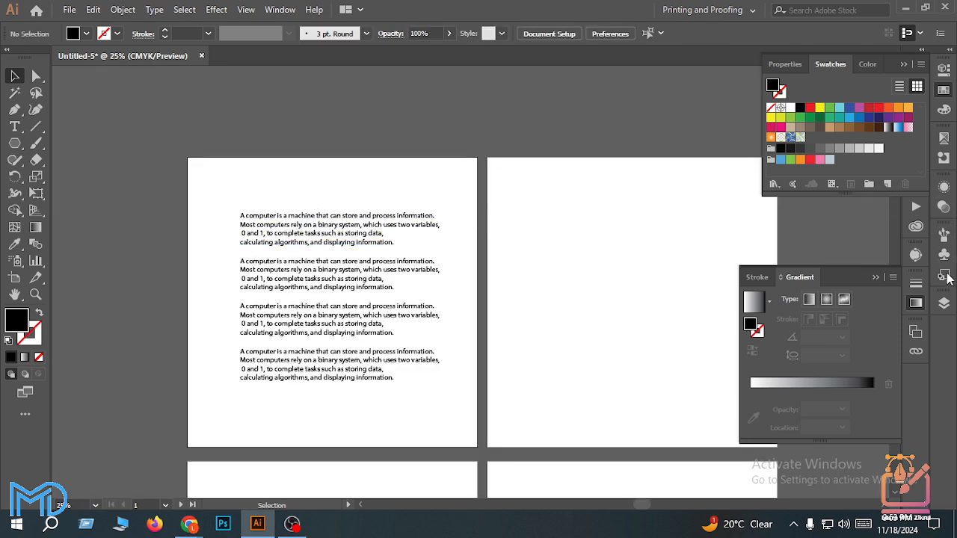
{"action": "left_click", "coordinate": [943, 302]}
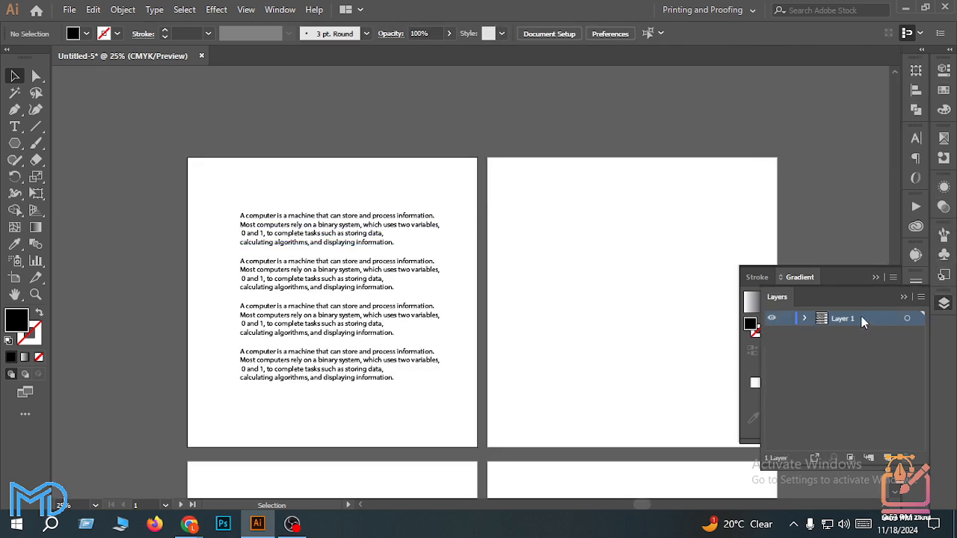
{"action": "left_click", "coordinate": [805, 319]}
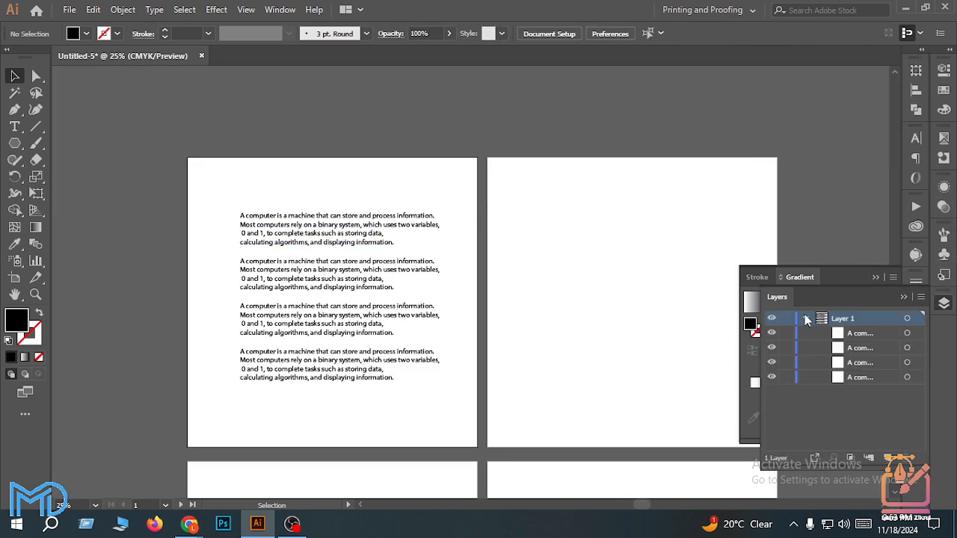
{"action": "left_click", "coordinate": [772, 363]}
{"action": "left_click", "coordinate": [772, 362]}
{"action": "left_click", "coordinate": [772, 363]}
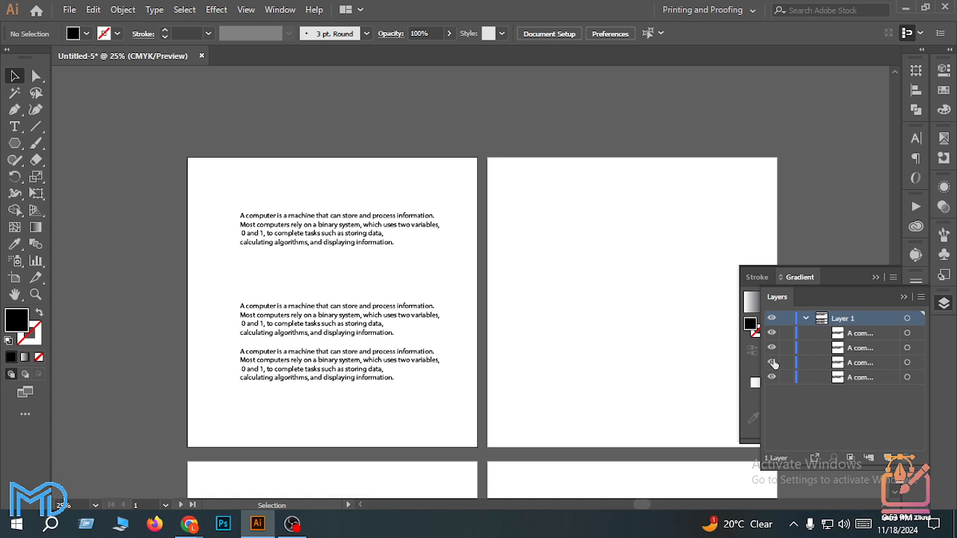
{"action": "left_click", "coordinate": [772, 362]}
{"action": "left_click", "coordinate": [772, 362]}
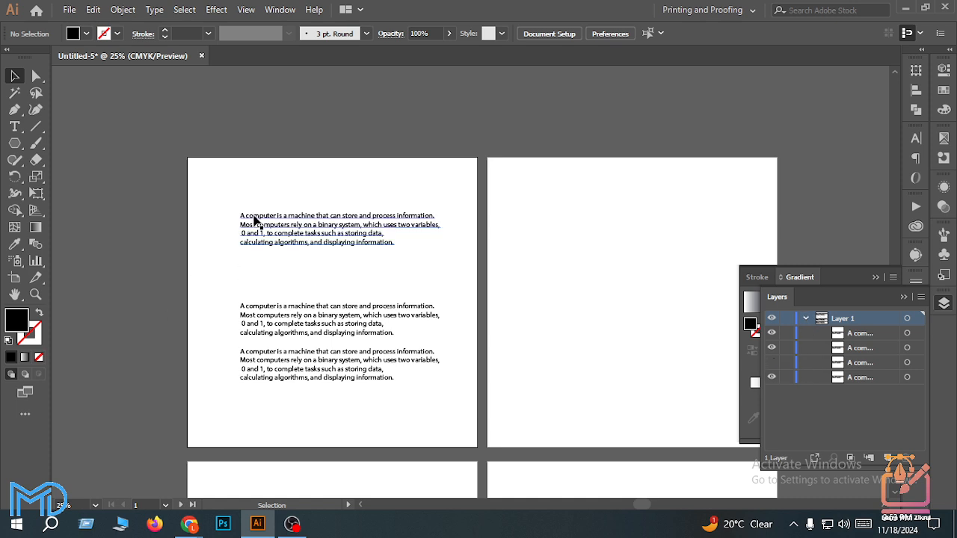
Replace every "a" with "the" in all four paragraphs with Check Hidden Layers enabled, and close Find and Replace
{"action": "left_click", "coordinate": [93, 9]}
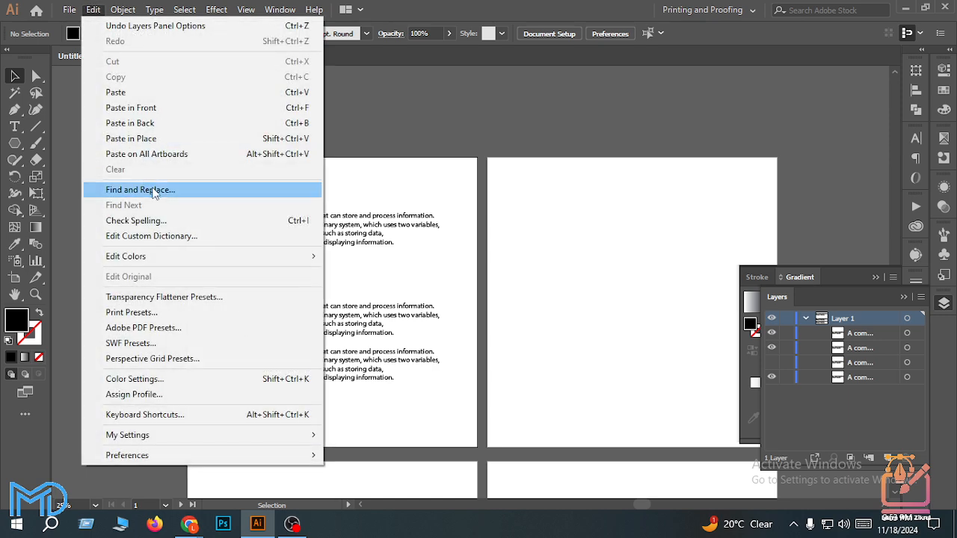
{"action": "left_click", "coordinate": [141, 189]}
{"action": "left_click_drag", "start_coordinate": [454, 276], "coordinate": [566, 95]}
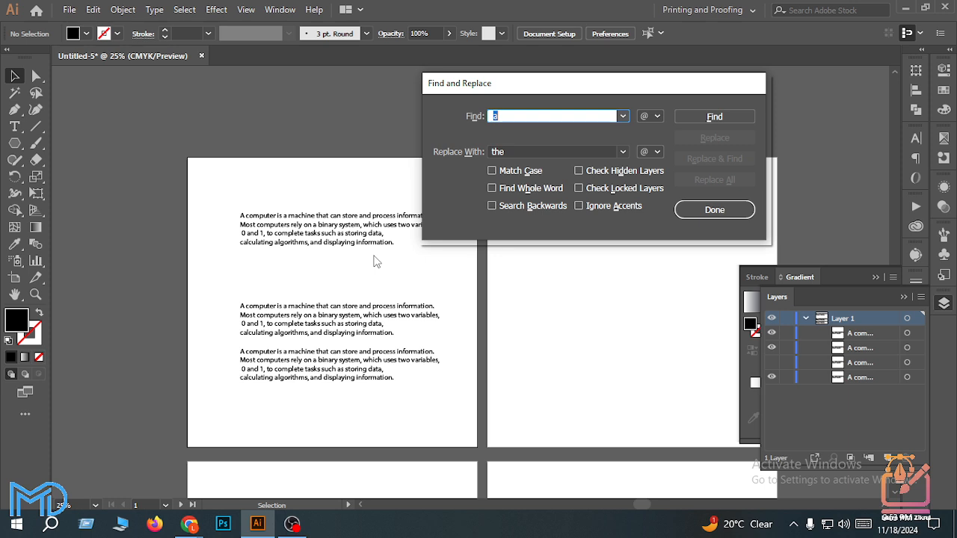
{"action": "left_click", "coordinate": [579, 171]}
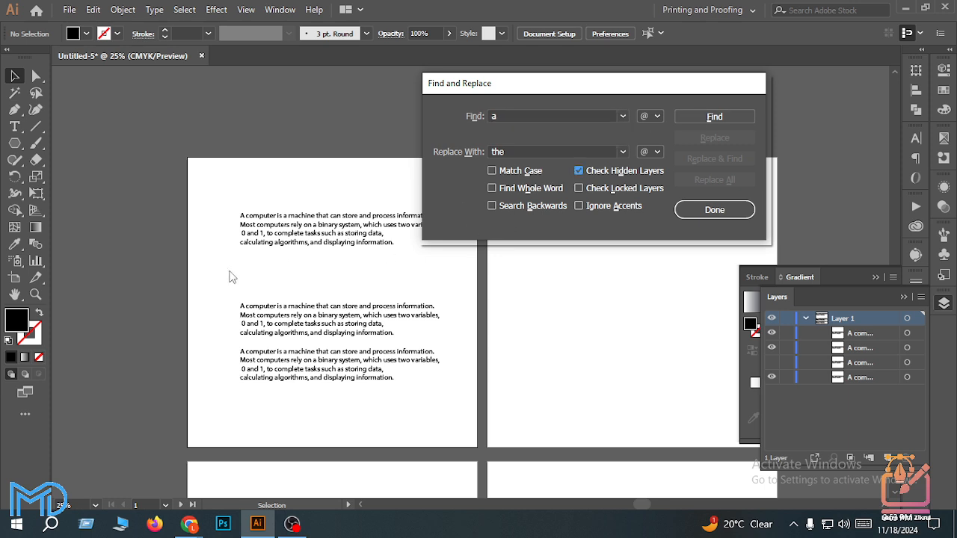
{"action": "left_click", "coordinate": [747, 116]}
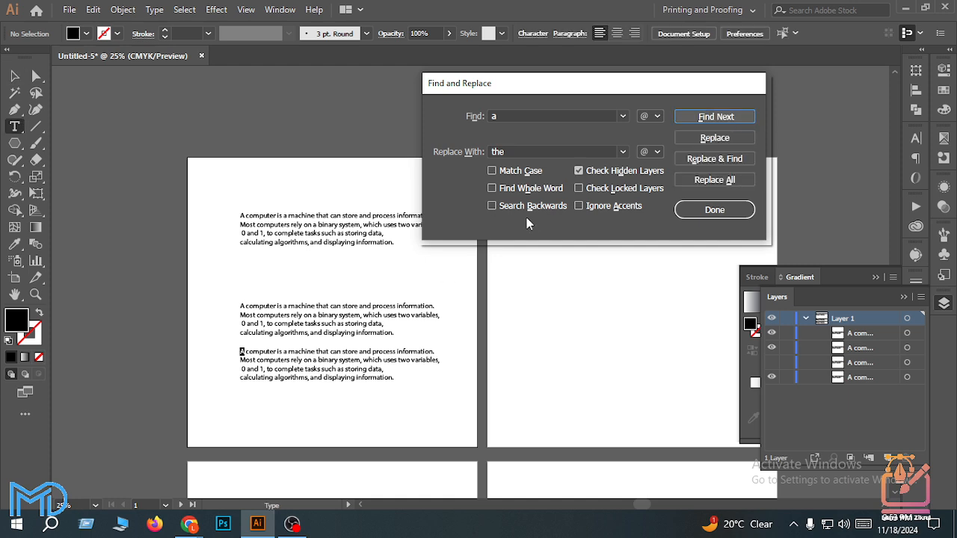
{"action": "left_click", "coordinate": [736, 177]}
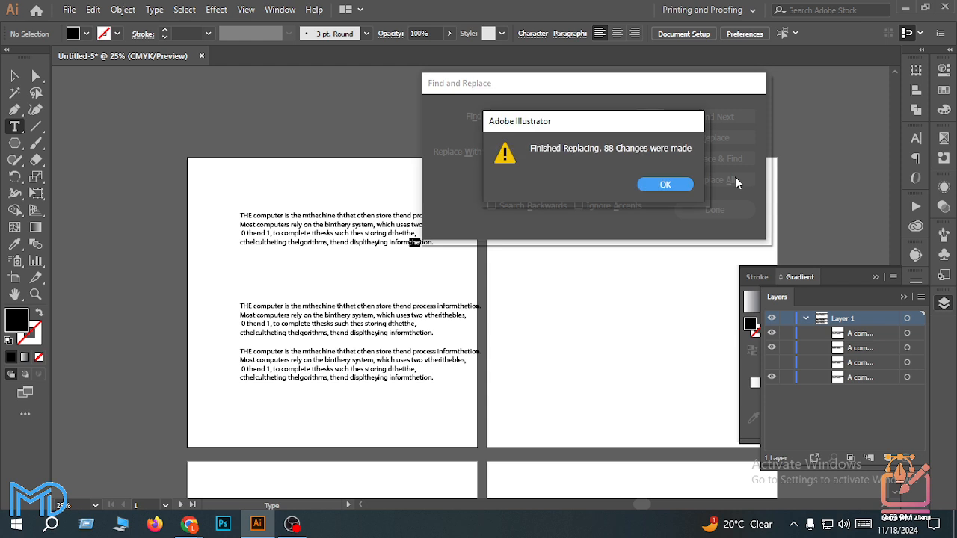
{"action": "left_click", "coordinate": [673, 184]}
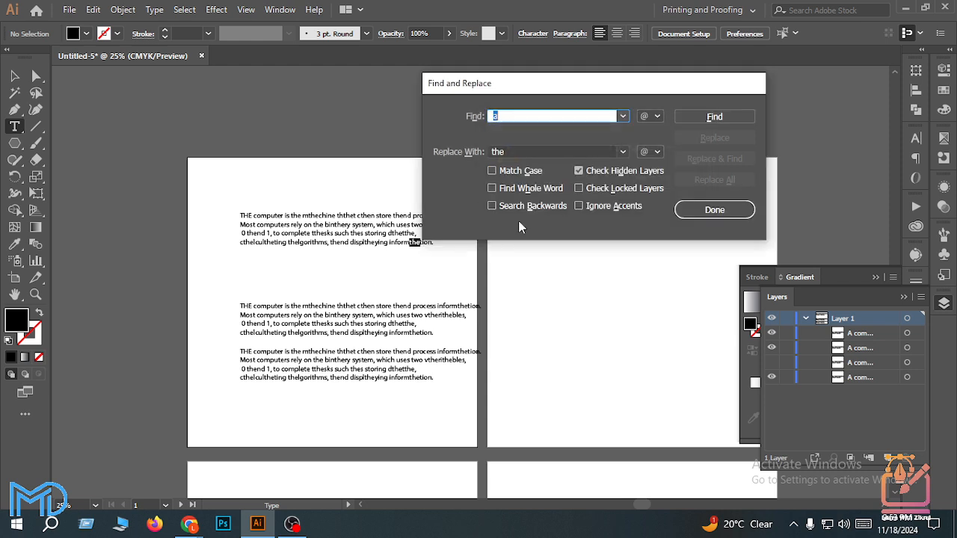
{"action": "left_click", "coordinate": [580, 170]}
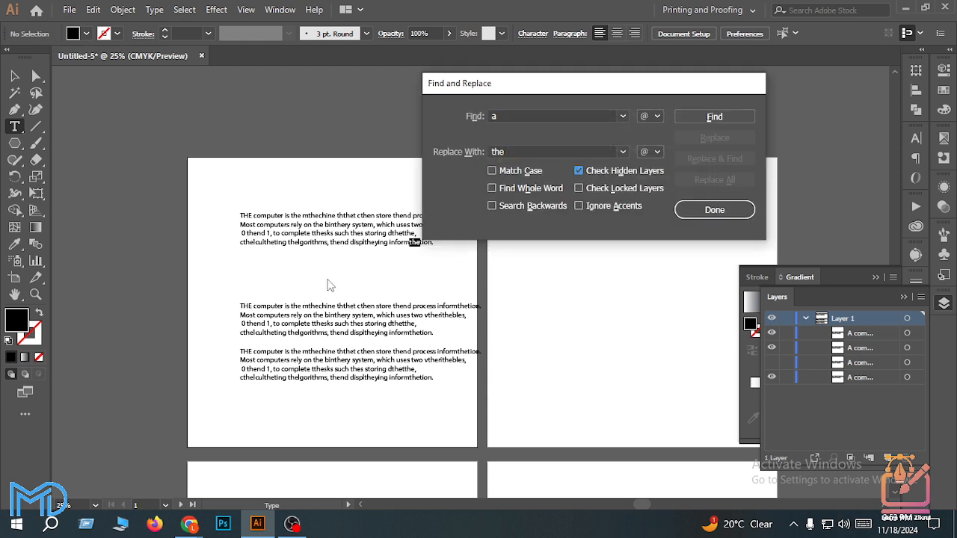
{"action": "left_click", "coordinate": [692, 212]}
Undo the replacements in all paragraphs, leaving the second paragraph hidden
{"action": "scroll", "coordinate": [318, 288], "scroll_direction": "up", "scroll_amount": 4}
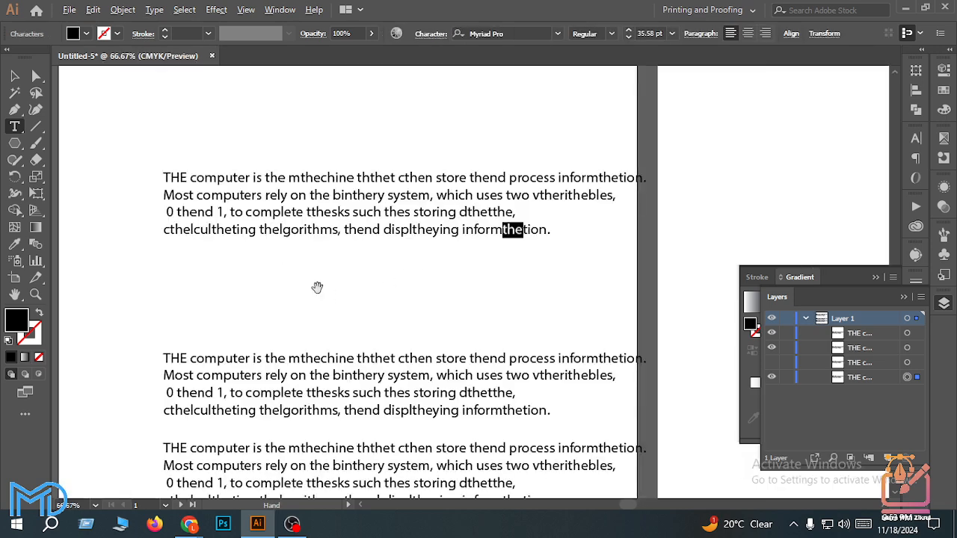
{"action": "scroll", "coordinate": [316, 287], "scroll_direction": "up", "scroll_amount": 1}
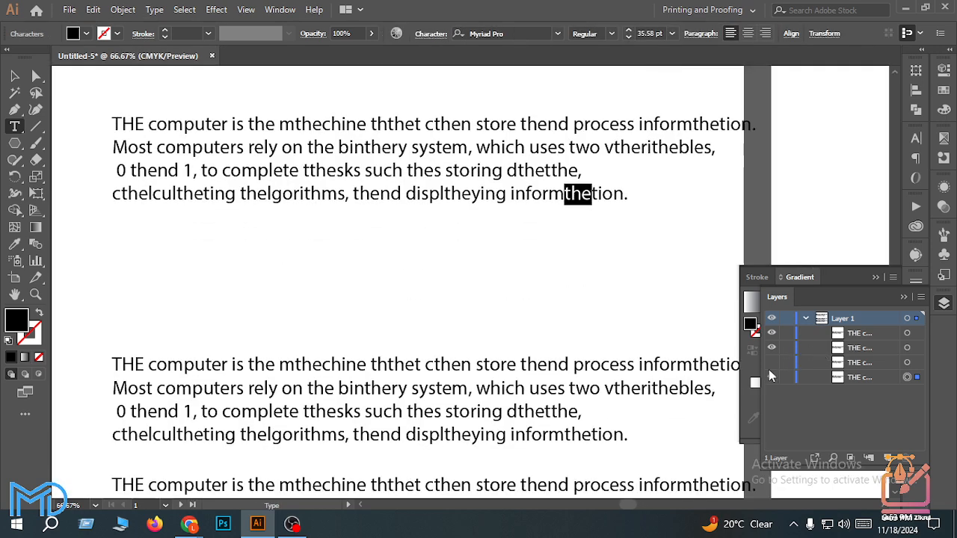
{"action": "key", "text": "ctrl+z"}
{"action": "scroll", "coordinate": [448, 327], "scroll_direction": "down", "scroll_amount": 1}
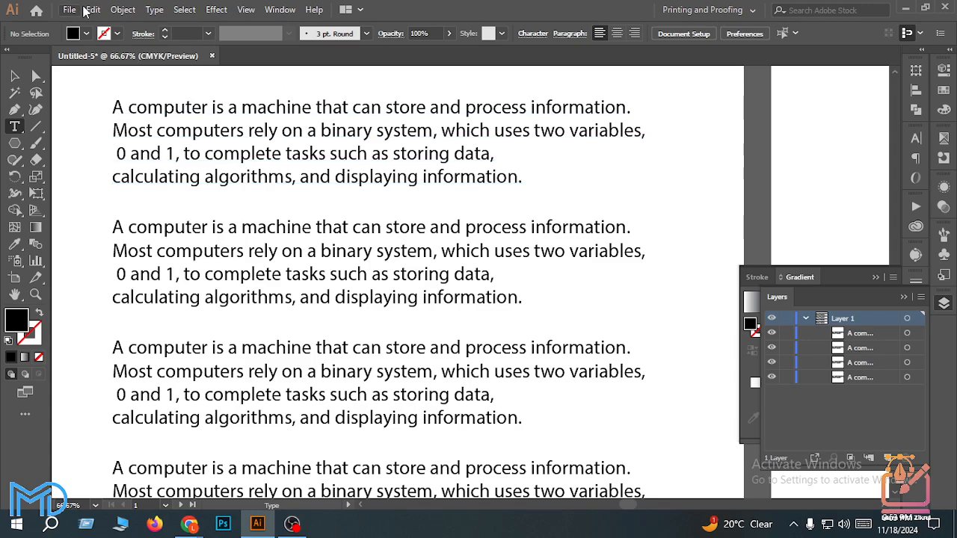
{"action": "left_click", "coordinate": [120, 9]}
{"action": "mouse_move", "coordinate": [92, 10]}
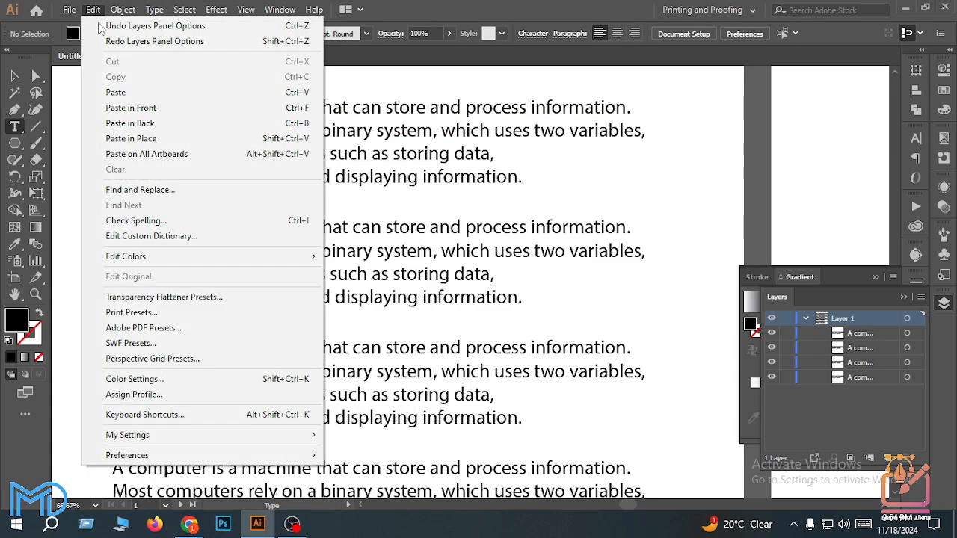
{"action": "left_click", "coordinate": [135, 26]}
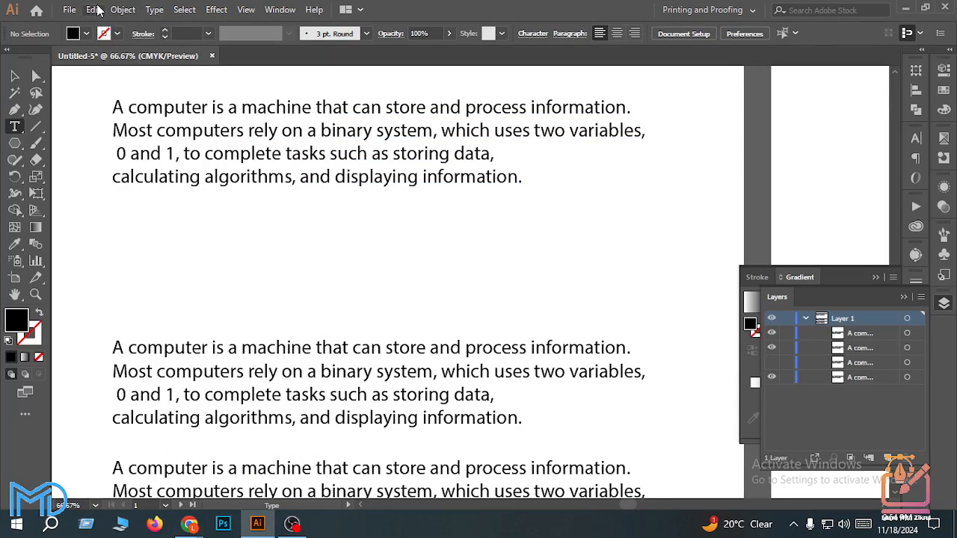
Reopen Find and Replace, turn off Check Hidden Layers, and replace every "a" with "the" in the visible paragraphs
{"action": "left_click", "coordinate": [95, 10]}
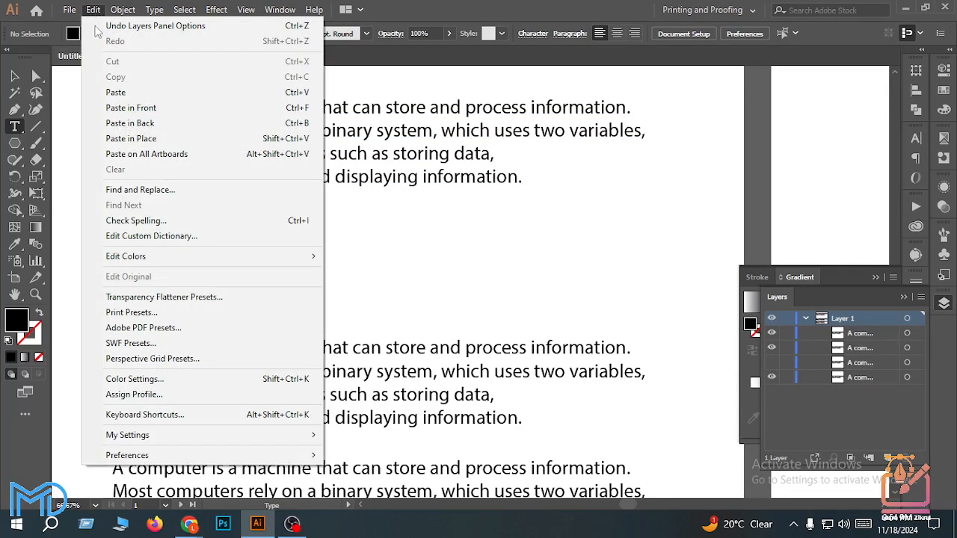
{"action": "left_click", "coordinate": [172, 191]}
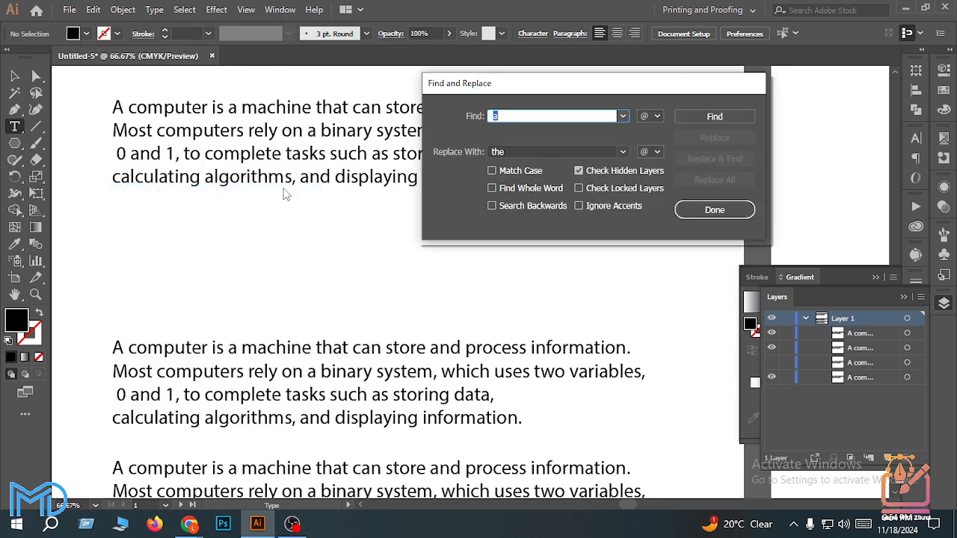
{"action": "left_click", "coordinate": [607, 174]}
{"action": "left_click", "coordinate": [693, 115]}
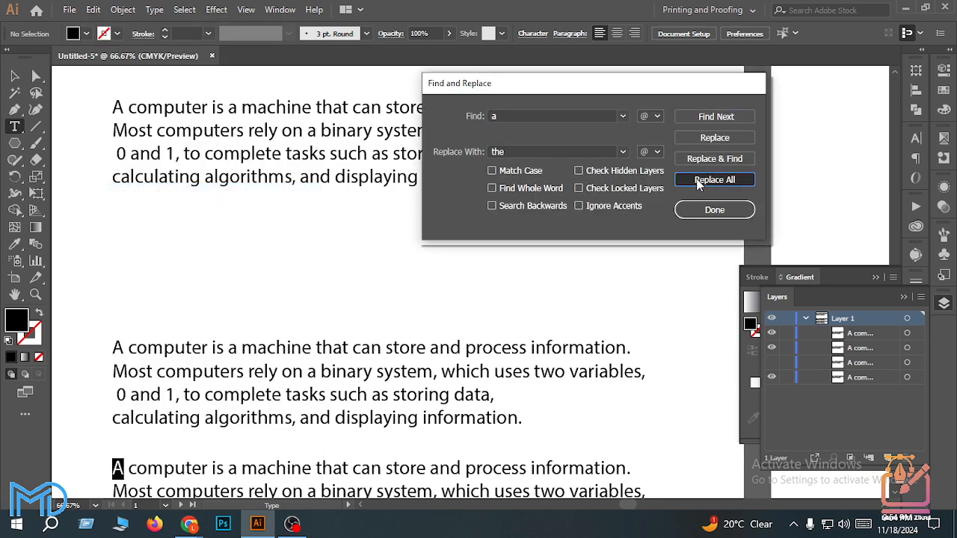
{"action": "left_click", "coordinate": [714, 180]}
{"action": "left_click", "coordinate": [665, 185]}
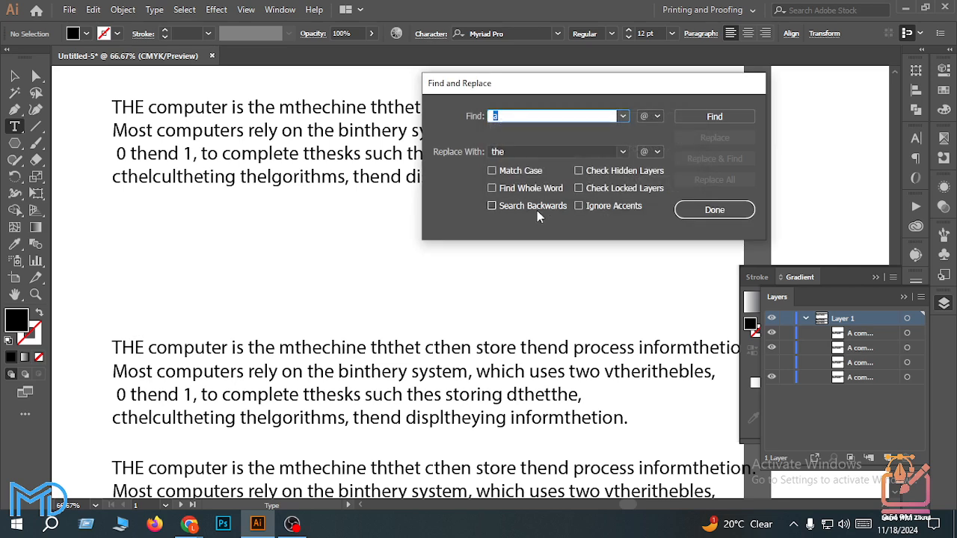
Search for "a" with Check Hidden Layers enabled, and try the search again with it turned off
{"action": "left_click", "coordinate": [580, 172]}
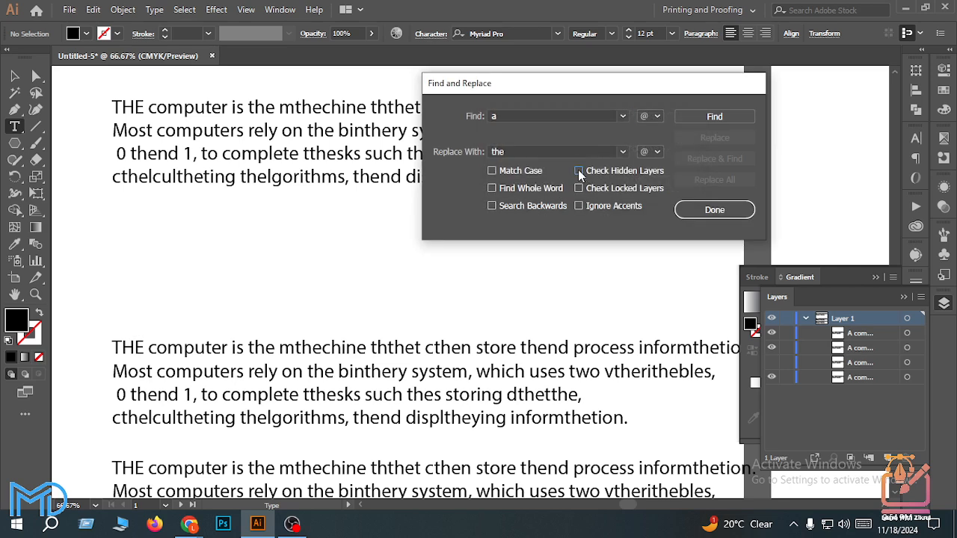
{"action": "left_click", "coordinate": [689, 115]}
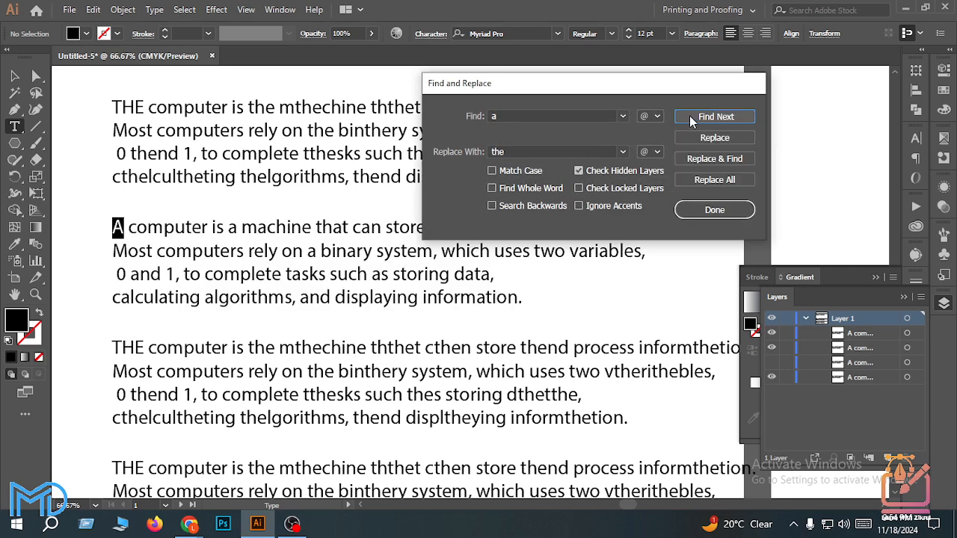
{"action": "left_click", "coordinate": [578, 171]}
{"action": "left_click", "coordinate": [690, 183]}
{"action": "left_click", "coordinate": [666, 185]}
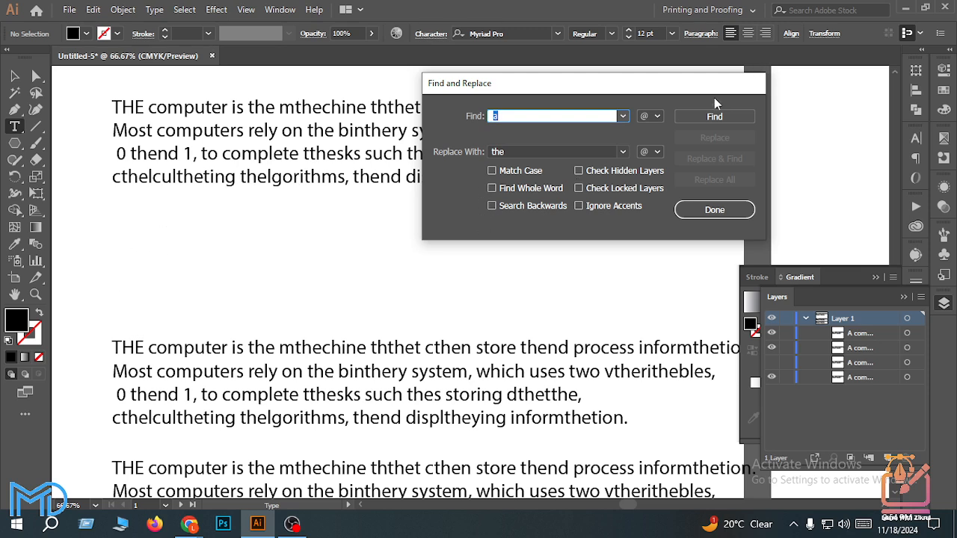
{"action": "left_click", "coordinate": [707, 118]}
{"action": "left_click", "coordinate": [637, 185]}
Enable Check Hidden Layers and replace every "a" in the hidden second paragraph with "the"
{"action": "left_click", "coordinate": [580, 171]}
{"action": "left_click", "coordinate": [714, 116]}
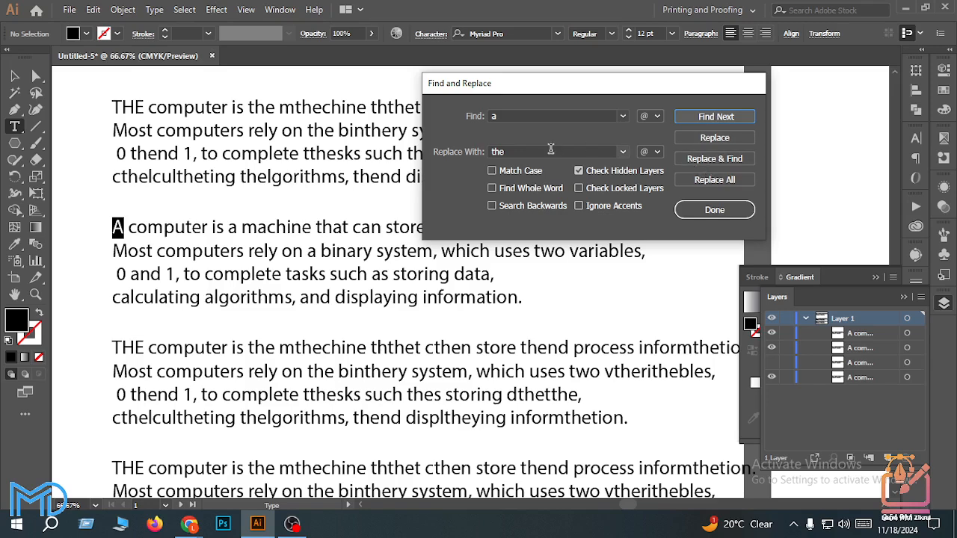
{"action": "left_click", "coordinate": [713, 179]}
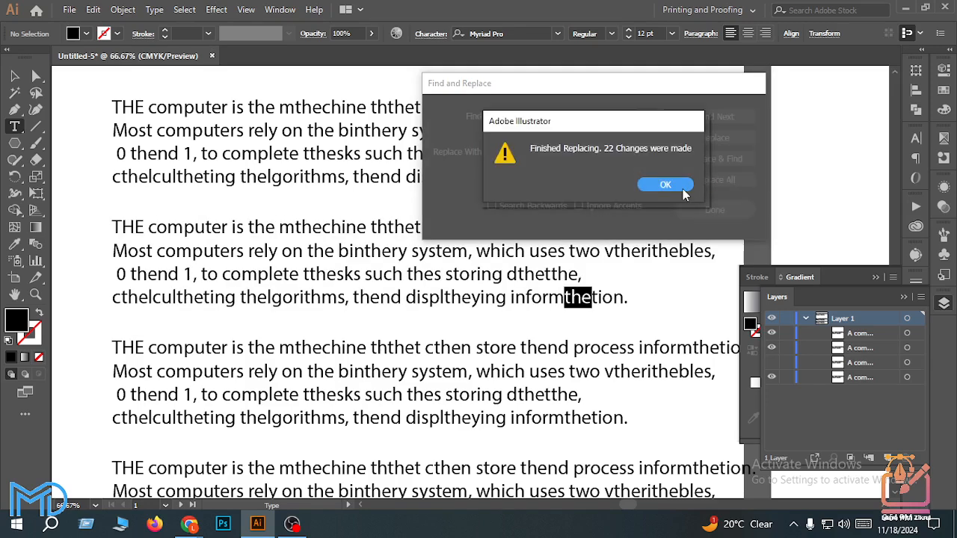
{"action": "left_click", "coordinate": [680, 188]}
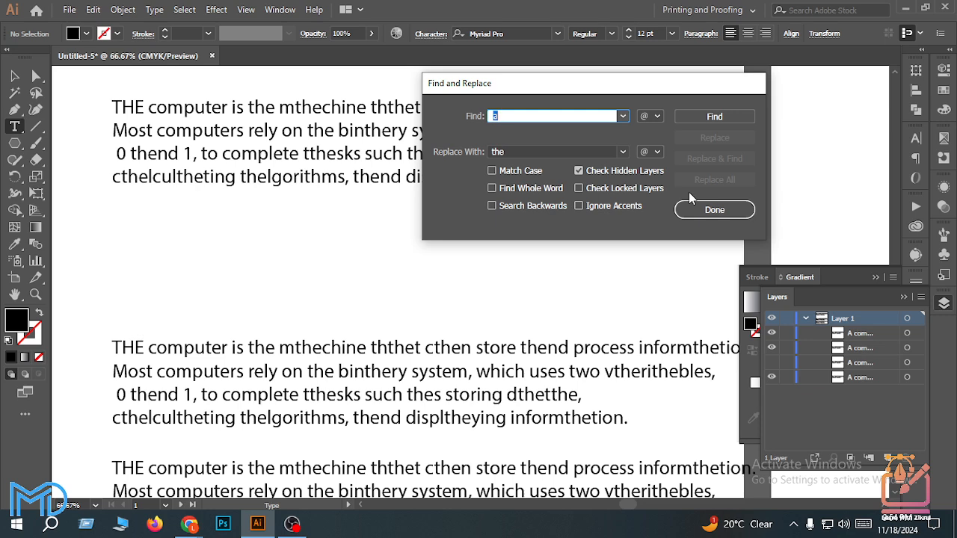
Close Find and Replace, show the hidden second paragraph, and toggle its visibility to check the replaced text
{"action": "left_click", "coordinate": [713, 208]}
{"action": "left_click", "coordinate": [706, 213]}
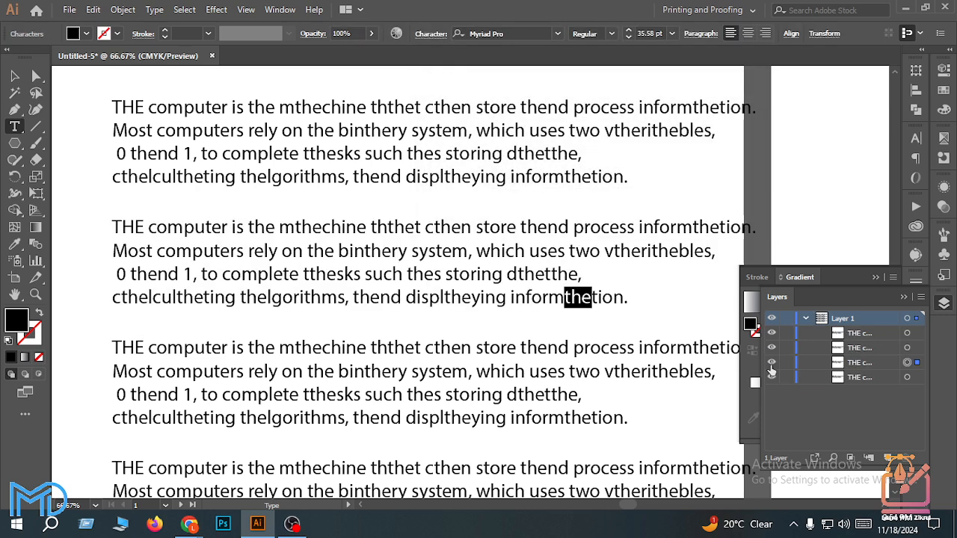
{"action": "left_click", "coordinate": [14, 75]}
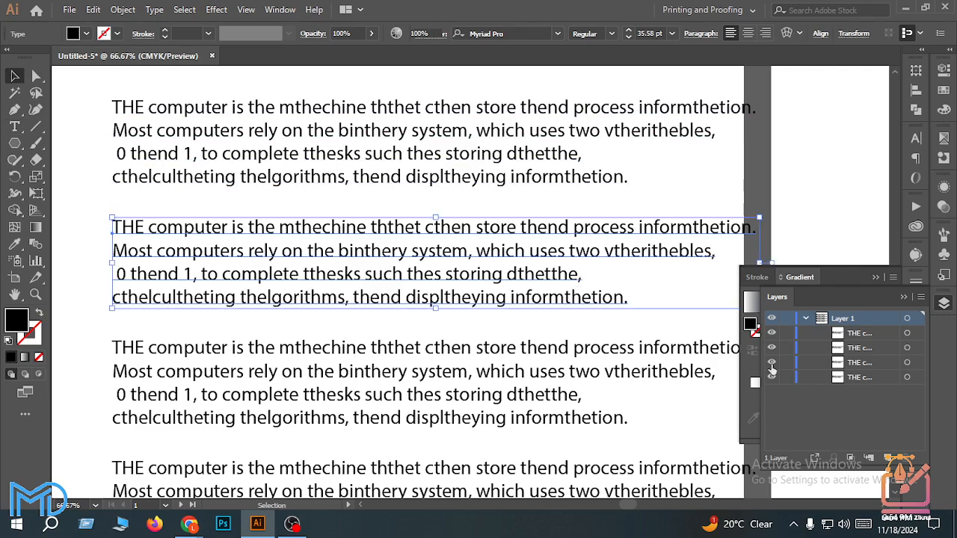
{"action": "left_click", "coordinate": [771, 363]}
{"action": "left_click", "coordinate": [771, 363]}
{"action": "left_click", "coordinate": [772, 363]}
{"action": "left_click", "coordinate": [771, 365]}
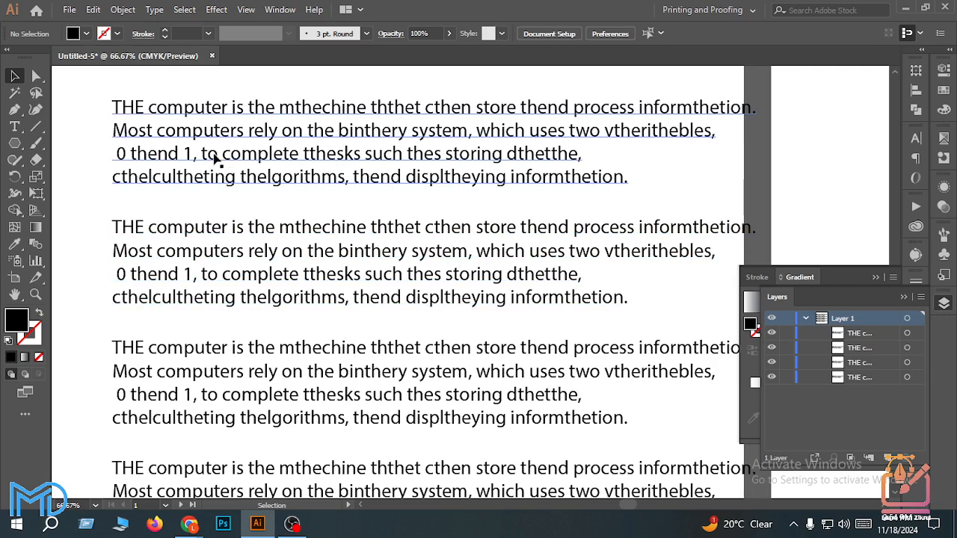
{"action": "left_click", "coordinate": [771, 362]}
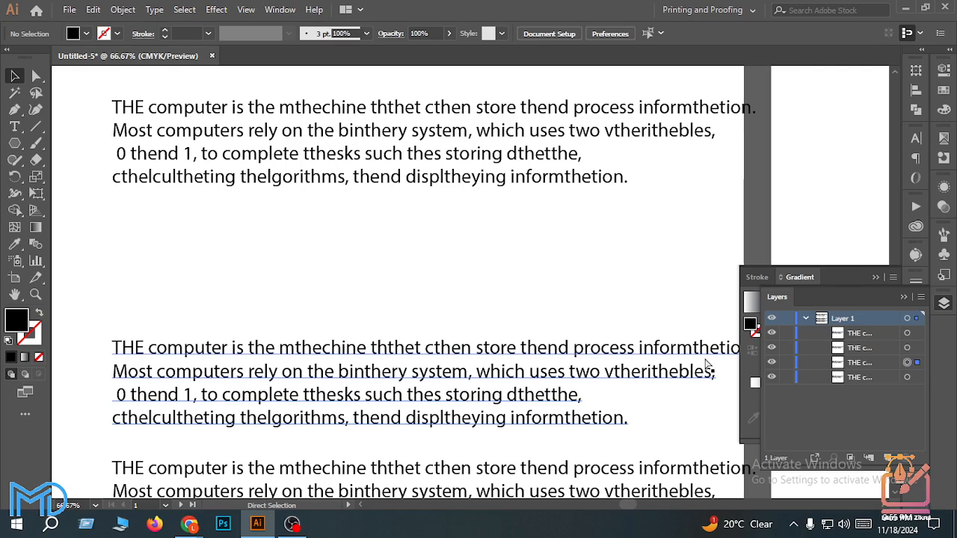
Undo the replacements in all paragraphs and lock the third paragraph in the layer list
{"action": "key", "text": "ctrl+z"}
{"action": "key", "text": "ctrl+z"}
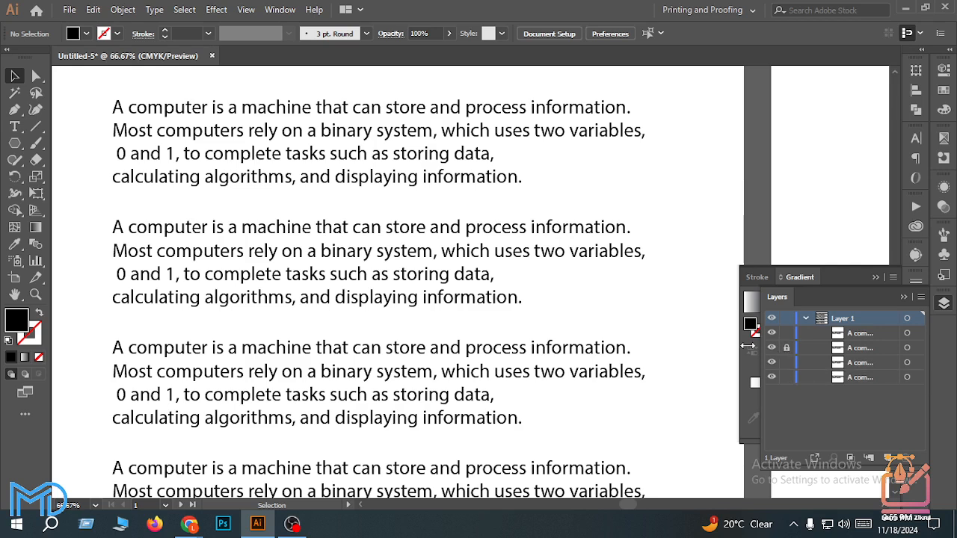
Try to select and move the locked third paragraph, and compare by selecting the unlocked second paragraph
{"action": "double_click", "coordinate": [332, 284]}
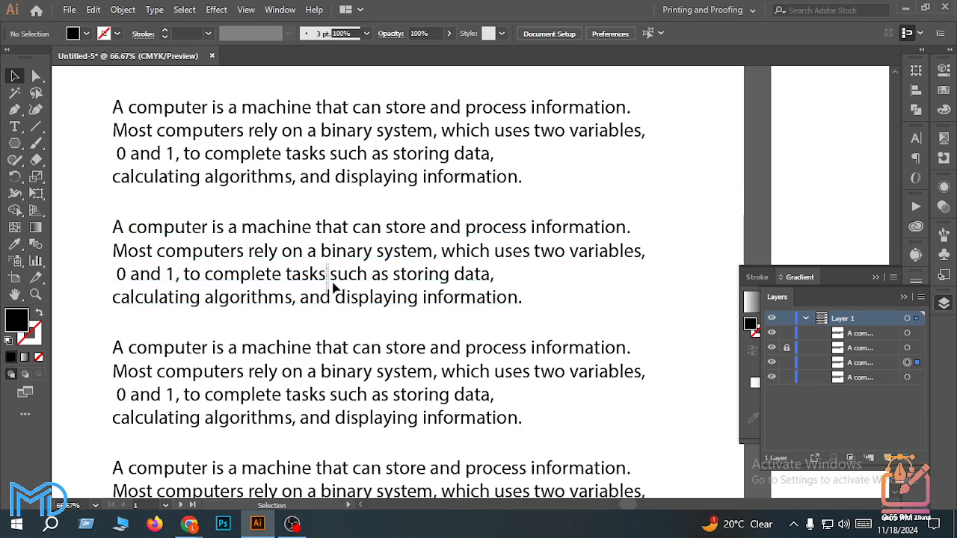
{"action": "scroll", "coordinate": [367, 267], "scroll_direction": "down", "scroll_amount": 1}
{"action": "left_click_drag", "start_coordinate": [353, 235], "coordinate": [361, 364]}
{"action": "key", "text": "ctrl+z"}
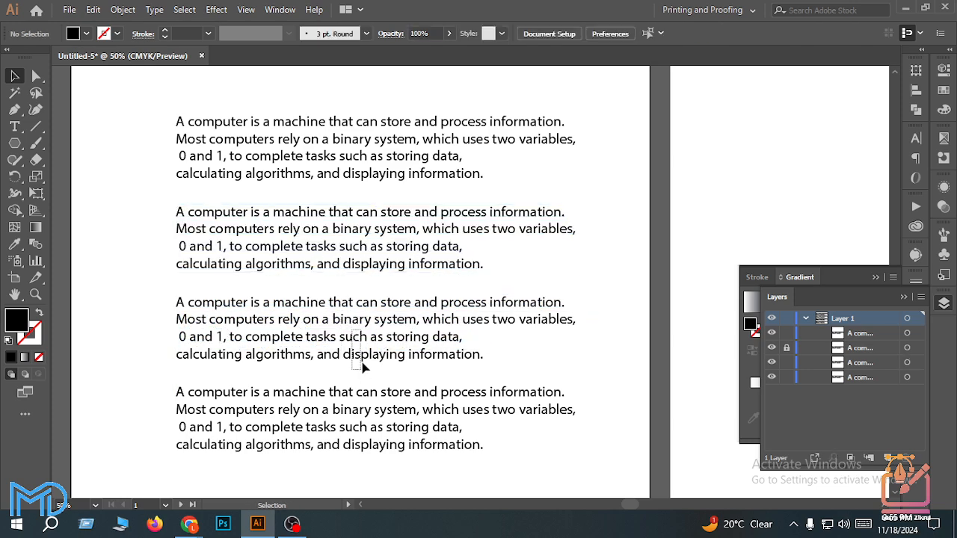
{"action": "left_click_drag", "start_coordinate": [371, 330], "coordinate": [424, 297]}
{"action": "left_click_drag", "start_coordinate": [419, 352], "coordinate": [496, 309]}
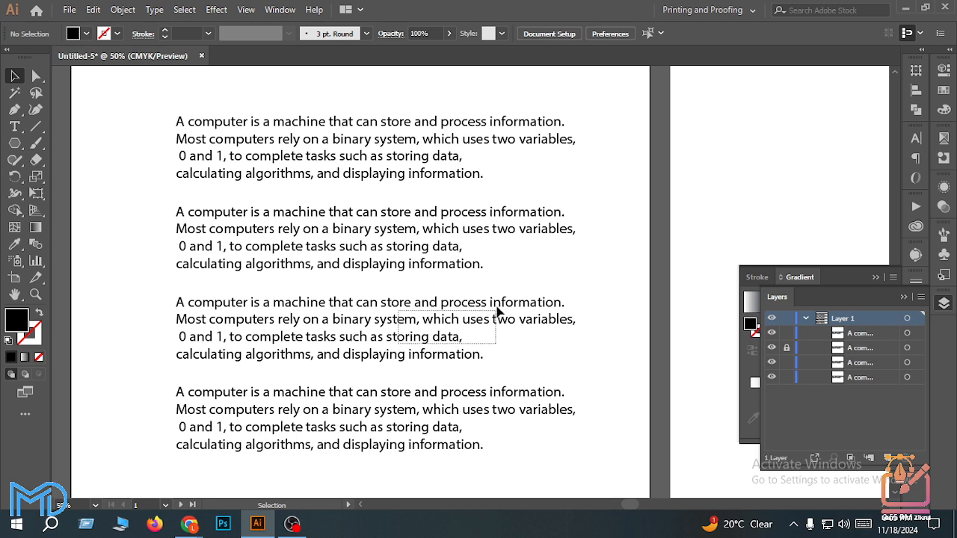
{"action": "left_click", "coordinate": [337, 264]}
{"action": "left_click", "coordinate": [317, 207]}
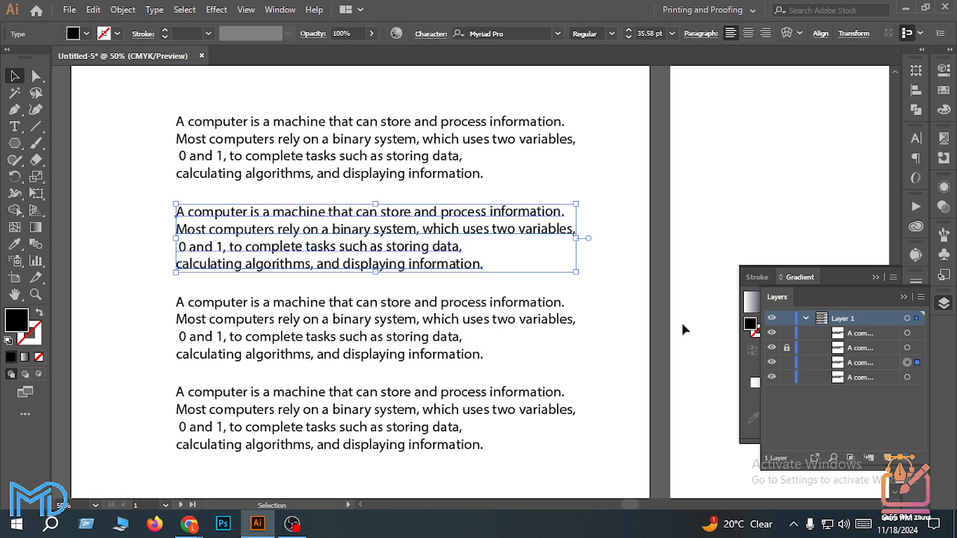
{"action": "left_click", "coordinate": [147, 282]}
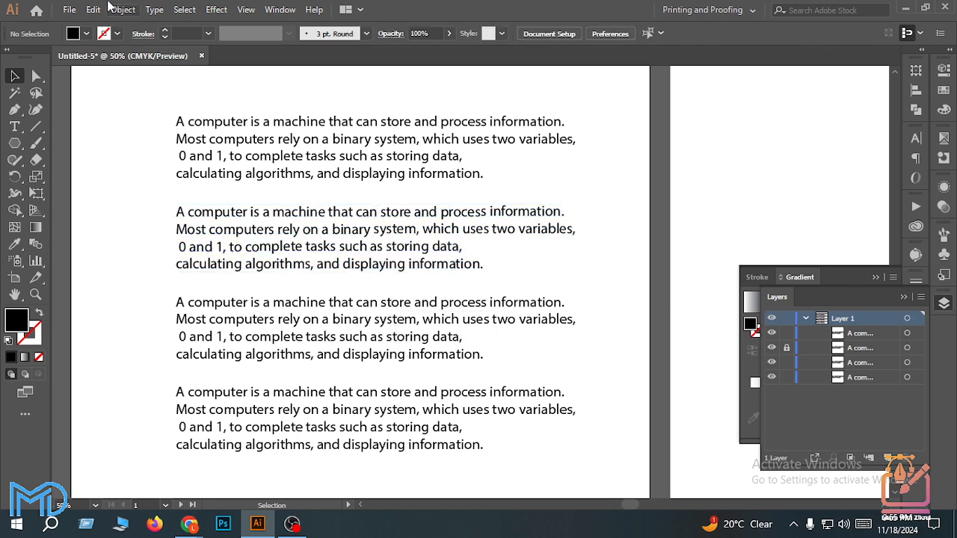
Replace every "a" with "the" with Check Locked Layers enabled and Check Hidden Layers off, and undo the replacements
{"action": "left_click", "coordinate": [92, 9]}
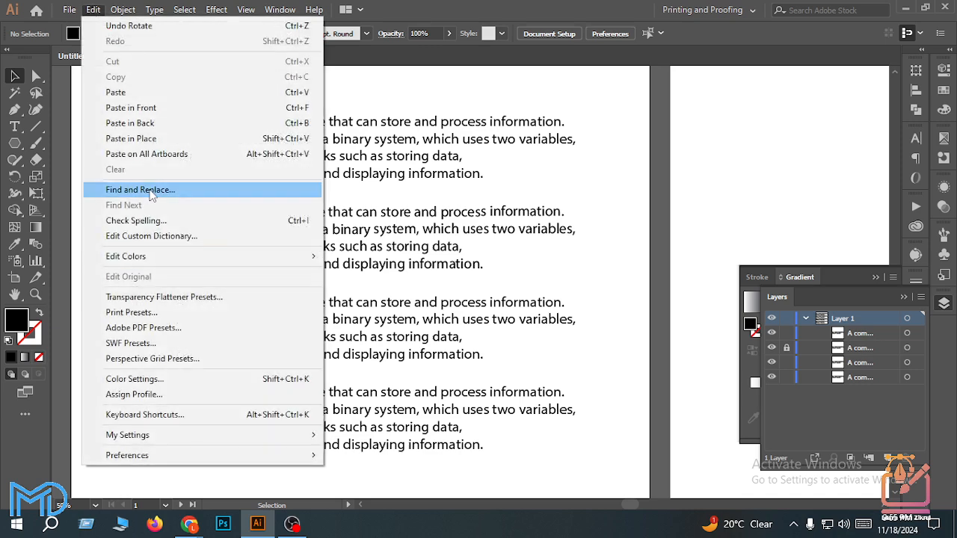
{"action": "left_click", "coordinate": [125, 190]}
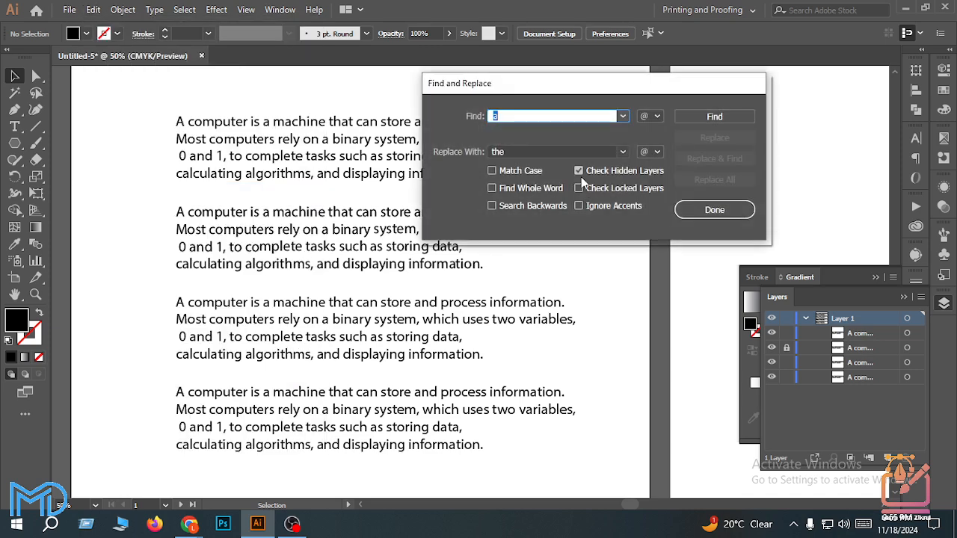
{"action": "left_click", "coordinate": [579, 172]}
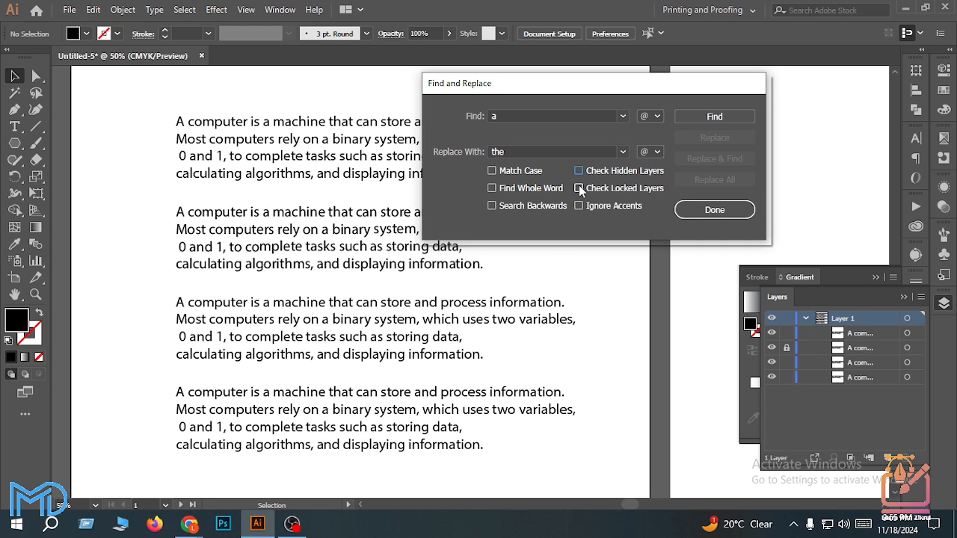
{"action": "left_click", "coordinate": [579, 186]}
{"action": "left_click", "coordinate": [722, 113]}
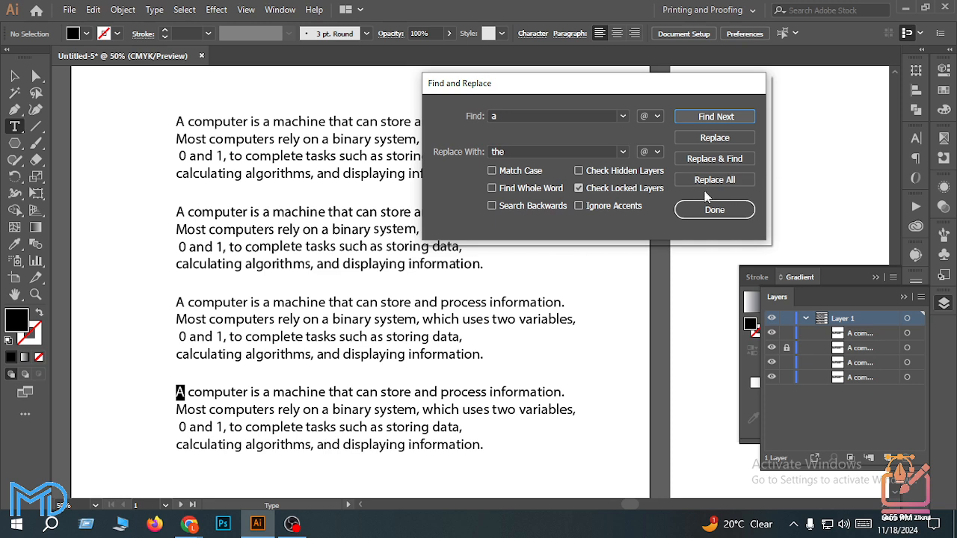
{"action": "left_click", "coordinate": [703, 182]}
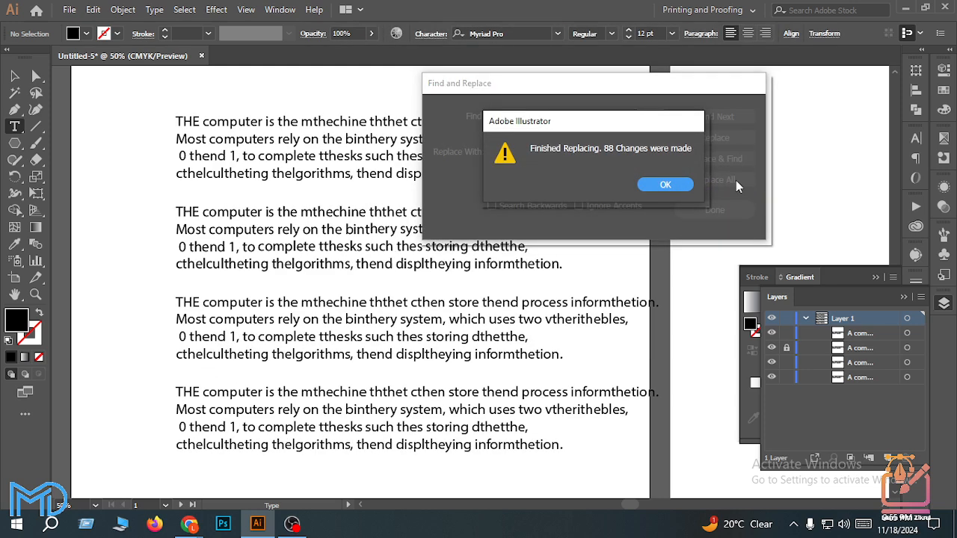
{"action": "left_click", "coordinate": [651, 184]}
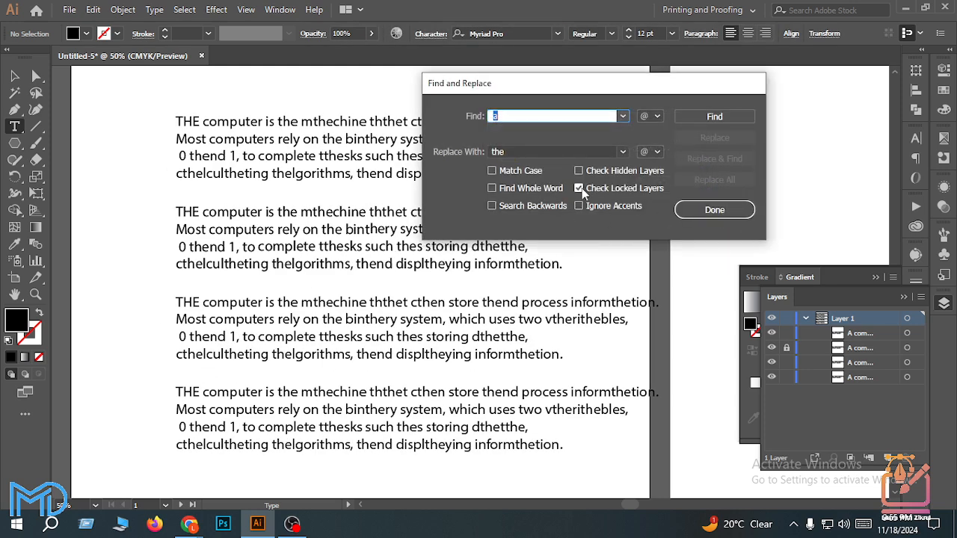
{"action": "left_click", "coordinate": [748, 210]}
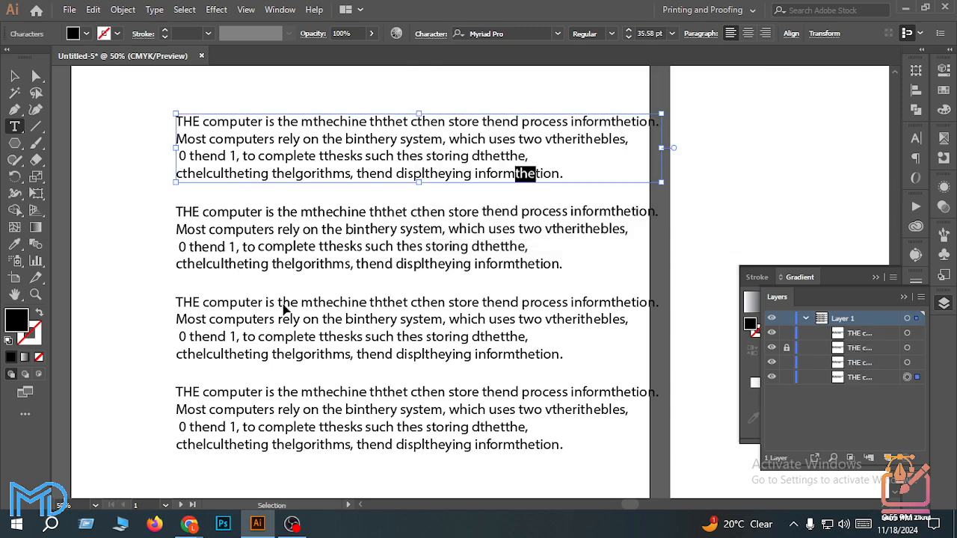
{"action": "key", "text": "ctrl+z"}
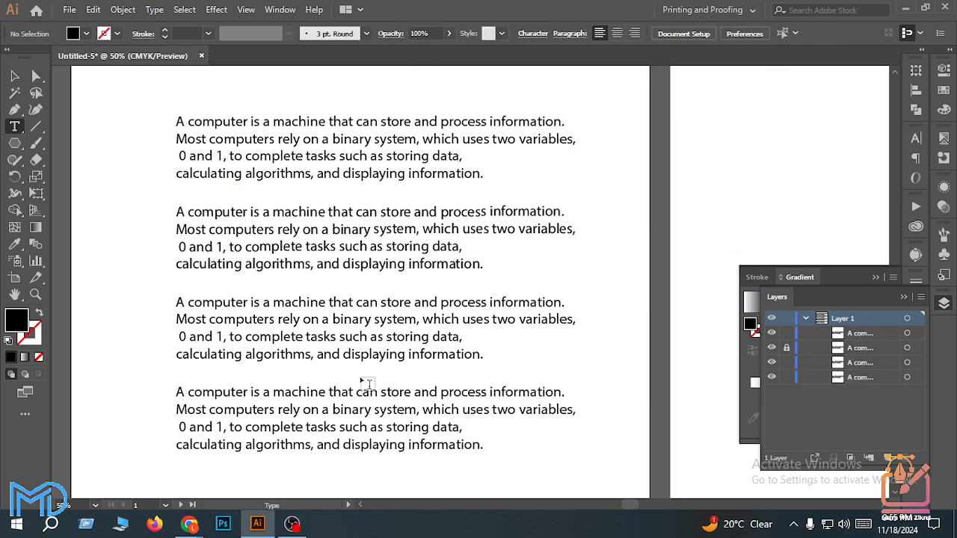
Turn off Check Locked Layers and replace every "a" with "the" in the unlocked paragraphs, and undo the replacements
{"action": "left_click", "coordinate": [92, 9]}
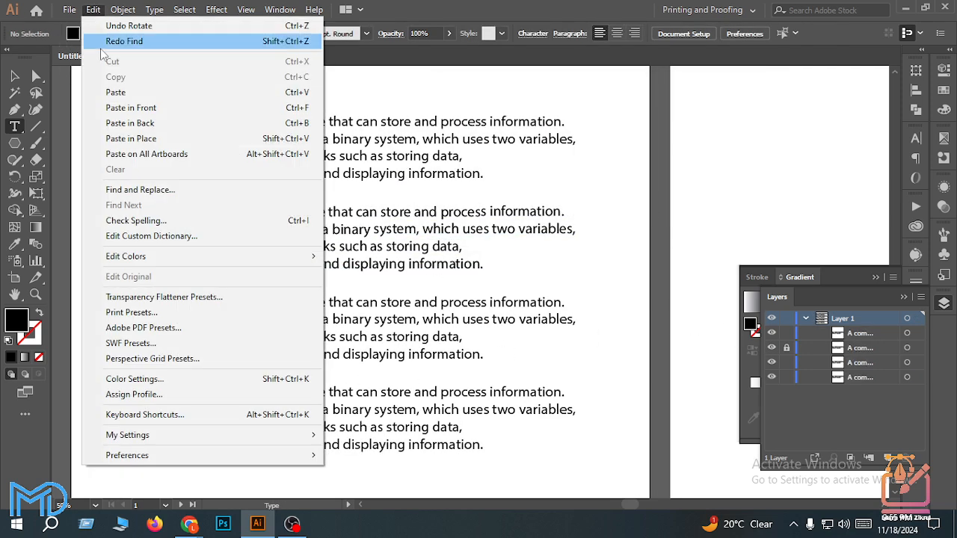
{"action": "left_click", "coordinate": [139, 190]}
{"action": "type", "text": "a"}
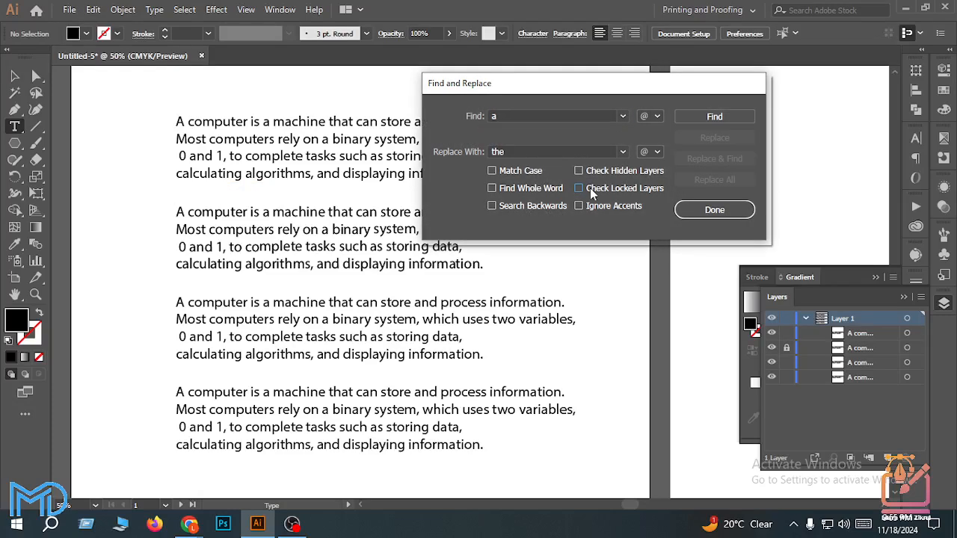
{"action": "left_click", "coordinate": [703, 116]}
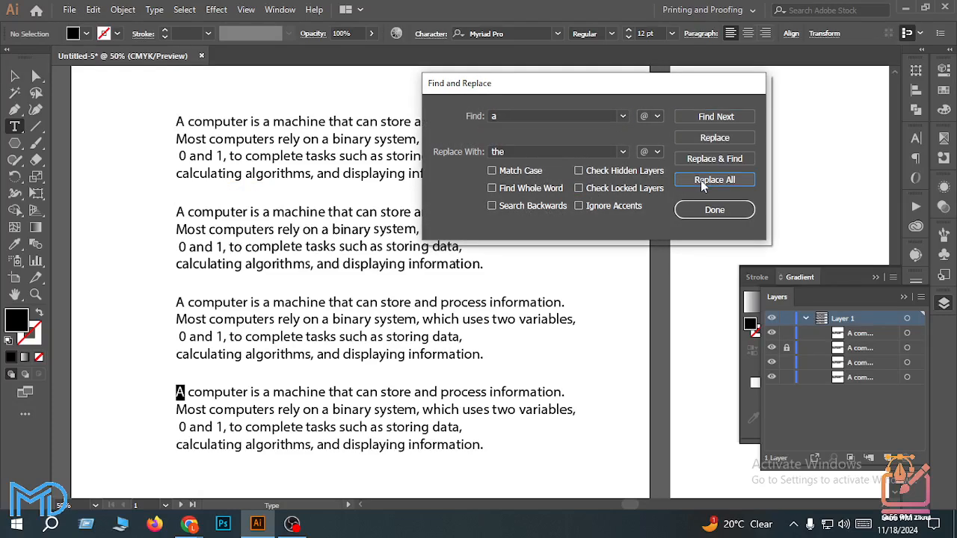
{"action": "left_click", "coordinate": [700, 180]}
{"action": "left_click", "coordinate": [667, 185]}
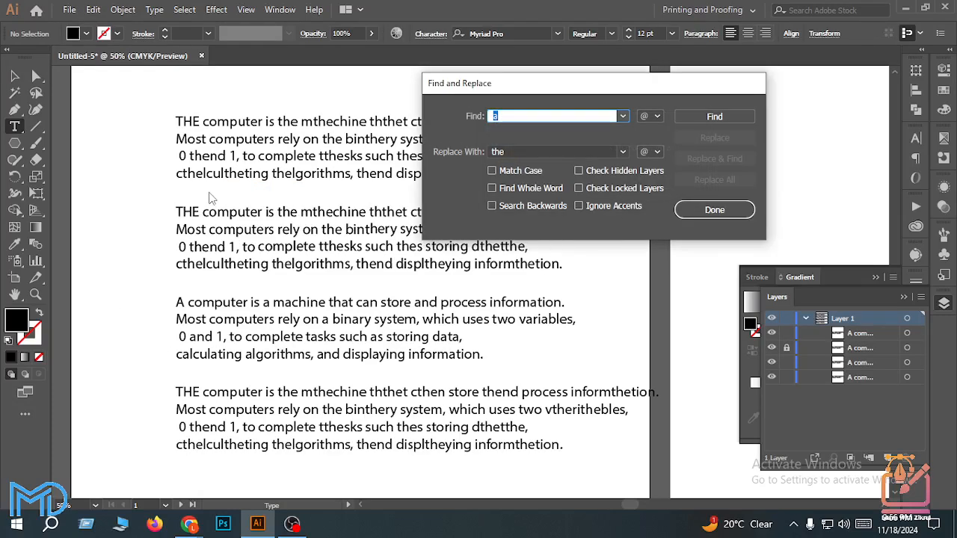
{"action": "left_click", "coordinate": [703, 215]}
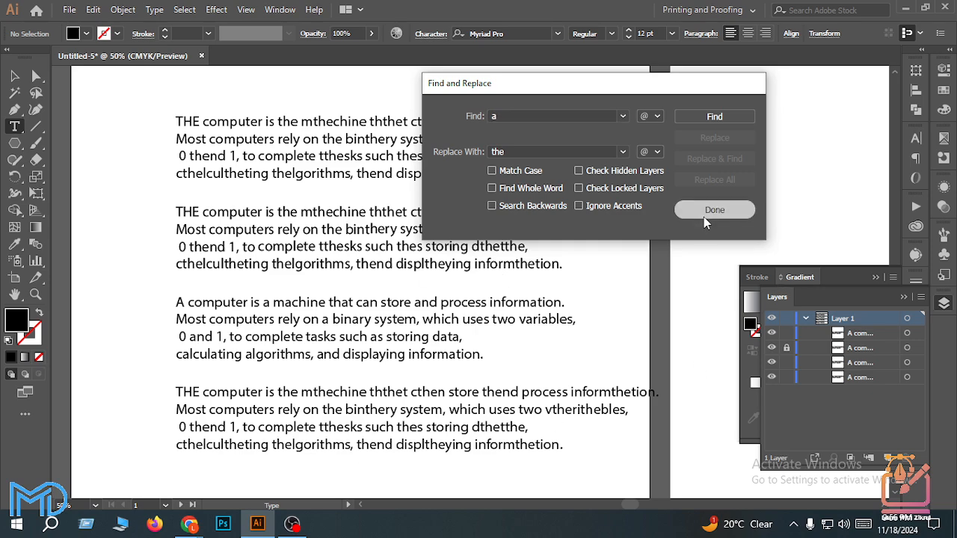
{"action": "scroll", "coordinate": [463, 369], "scroll_direction": "up", "scroll_amount": 1}
{"action": "scroll", "coordinate": [463, 369], "scroll_direction": "down", "scroll_amount": 1}
{"action": "scroll", "coordinate": [277, 229], "scroll_direction": "down", "scroll_amount": 1}
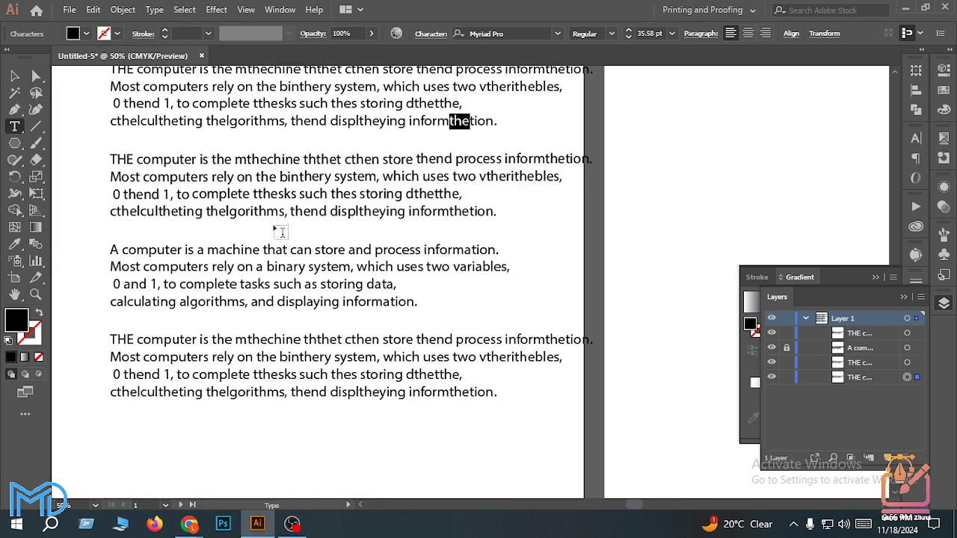
{"action": "key", "text": "ctrl+z"}
{"action": "key", "text": "ctrl+z"}
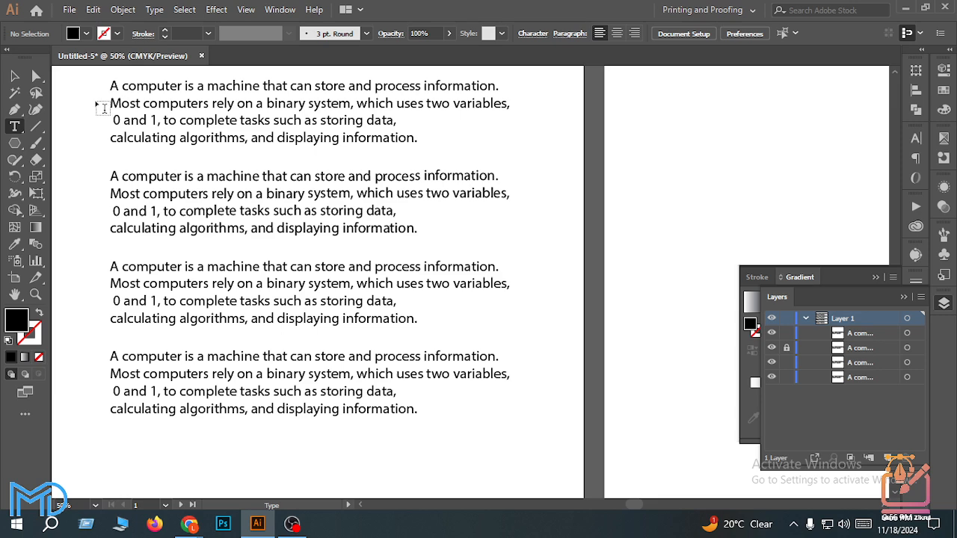
Reopen Find and Replace, find the first "a" without replacing it, and close the dialog
{"action": "left_click", "coordinate": [93, 10]}
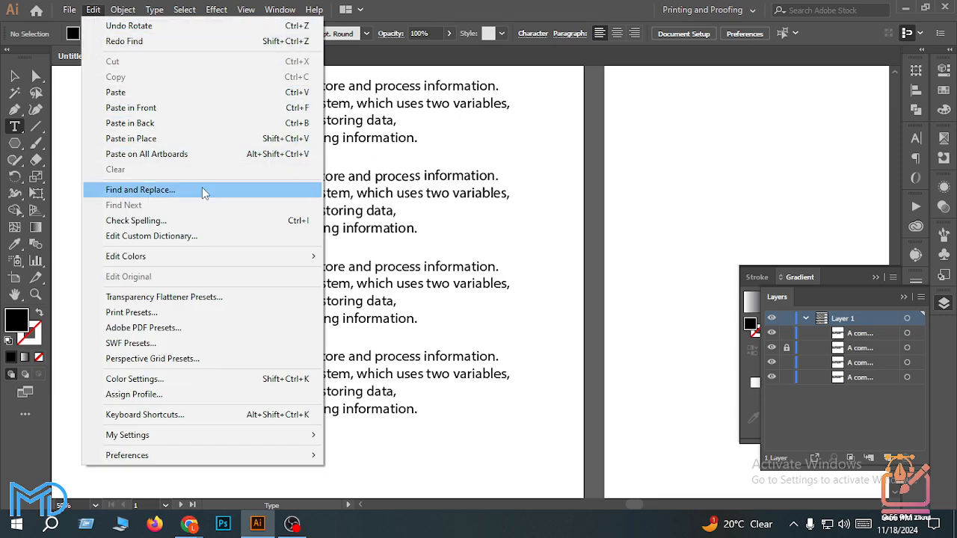
{"action": "left_click", "coordinate": [150, 191]}
{"action": "type", "text": "a"}
{"action": "left_click", "coordinate": [716, 116]}
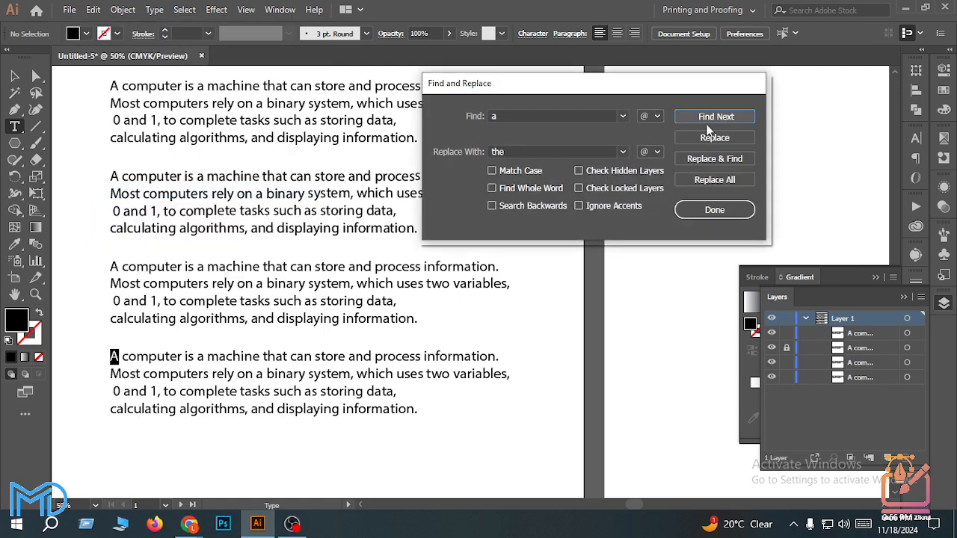
{"action": "left_click", "coordinate": [711, 209]}
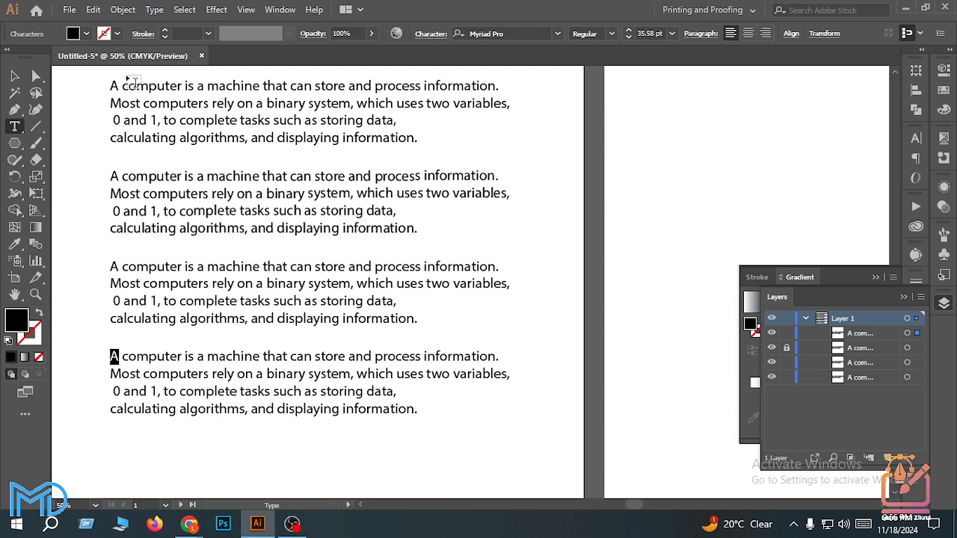
Use the Find Next command twice to jump through the following occurrences of "a" in the last paragraph
{"action": "left_click", "coordinate": [93, 8]}
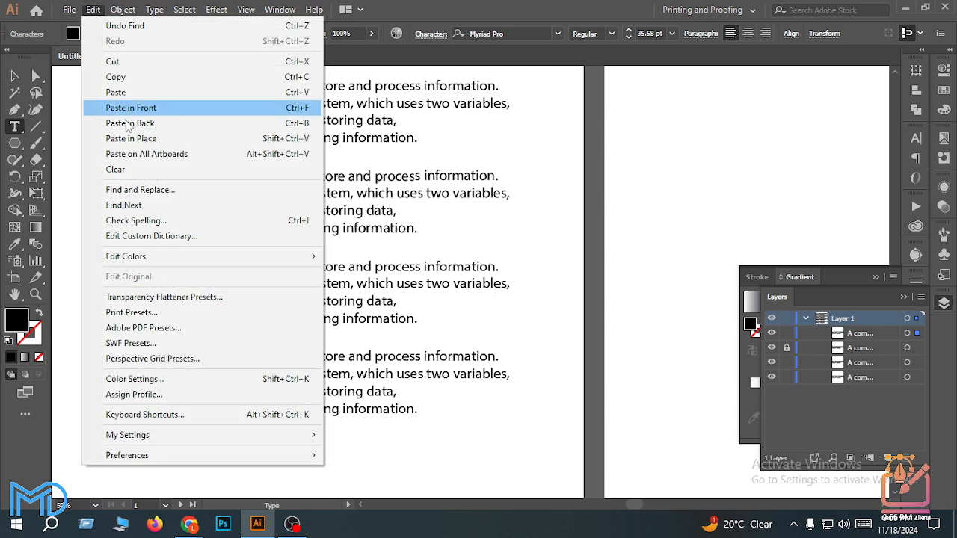
{"action": "left_click", "coordinate": [143, 207]}
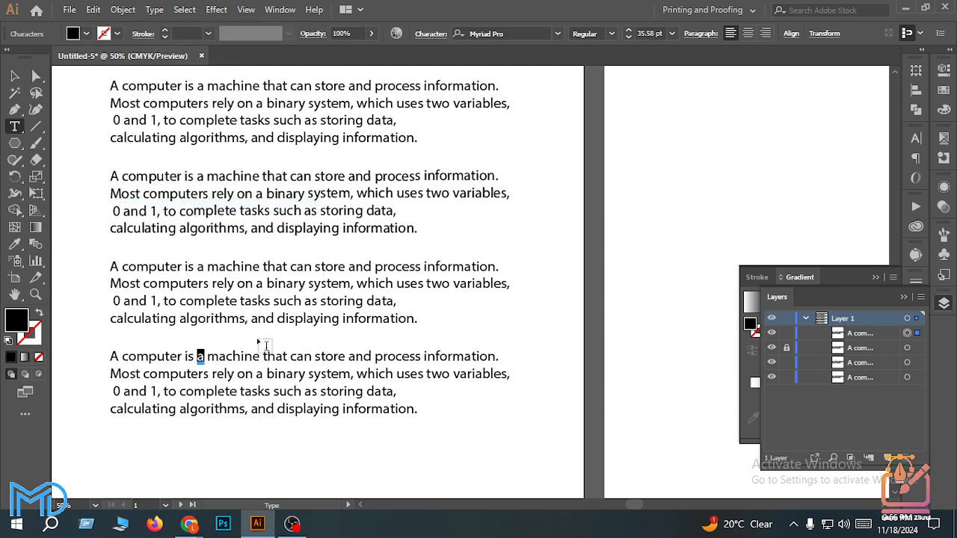
{"action": "left_click", "coordinate": [92, 9]}
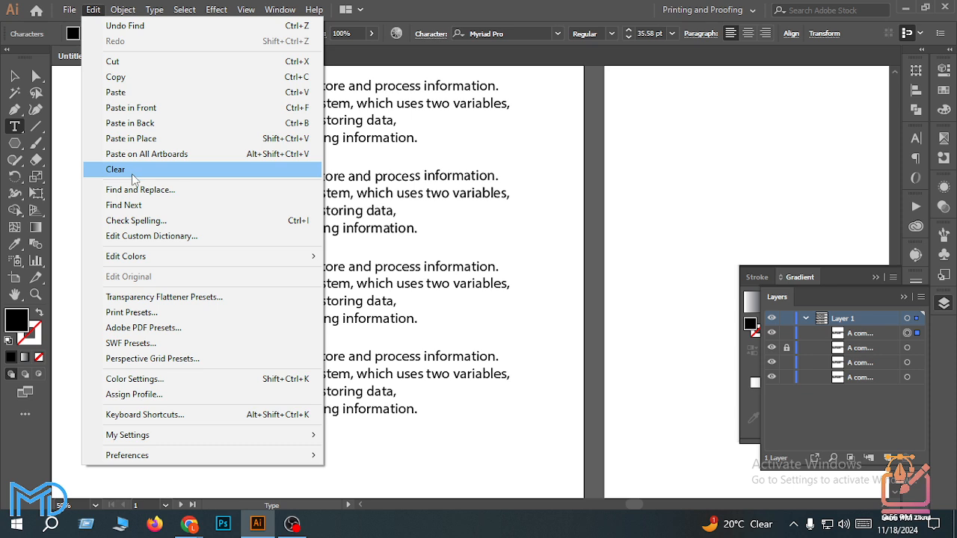
{"action": "left_click", "coordinate": [131, 206]}
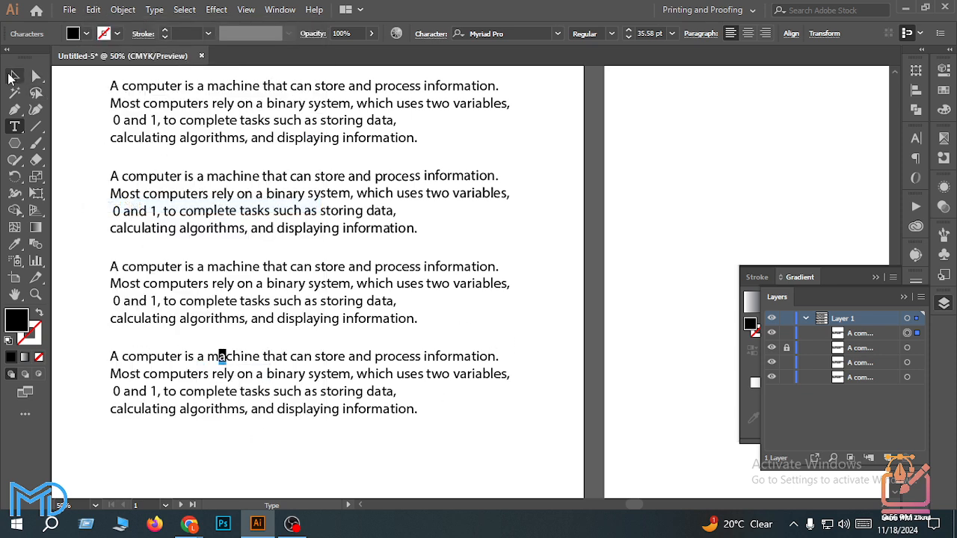
{"action": "left_click", "coordinate": [93, 9]}
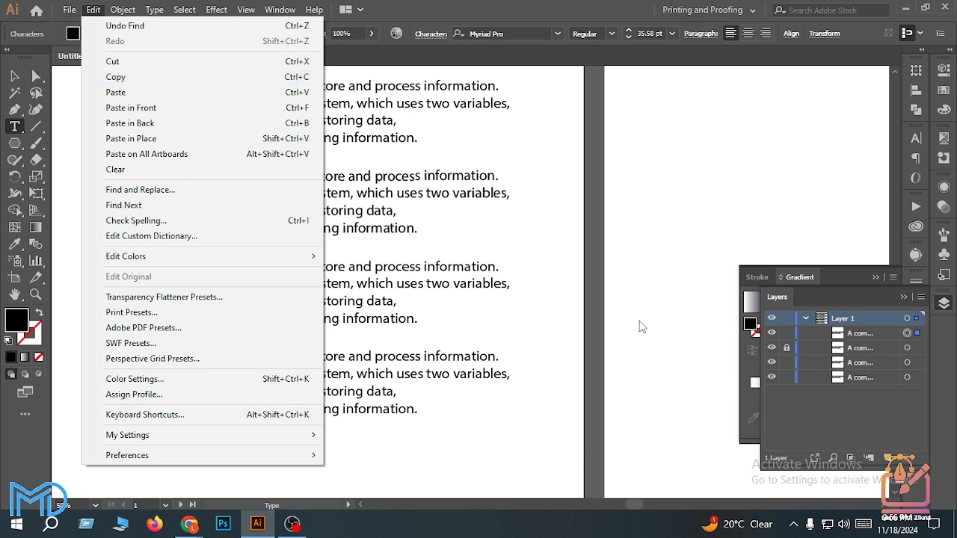
Leave text editing with the Selection tool, deselect the last paragraph, and unlock the third paragraph
{"action": "left_click", "coordinate": [15, 75]}
{"action": "left_click", "coordinate": [220, 356]}
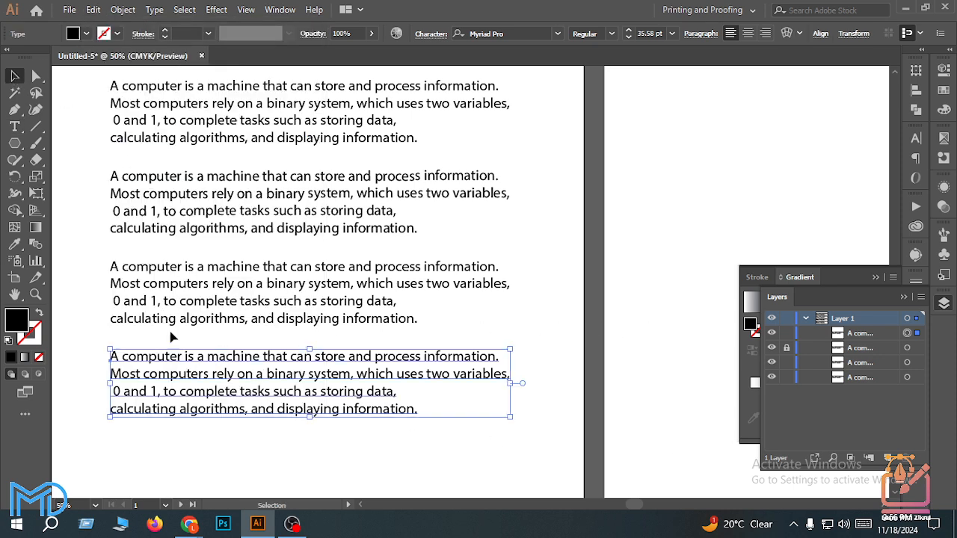
{"action": "key", "text": "ctrl+shift+a"}
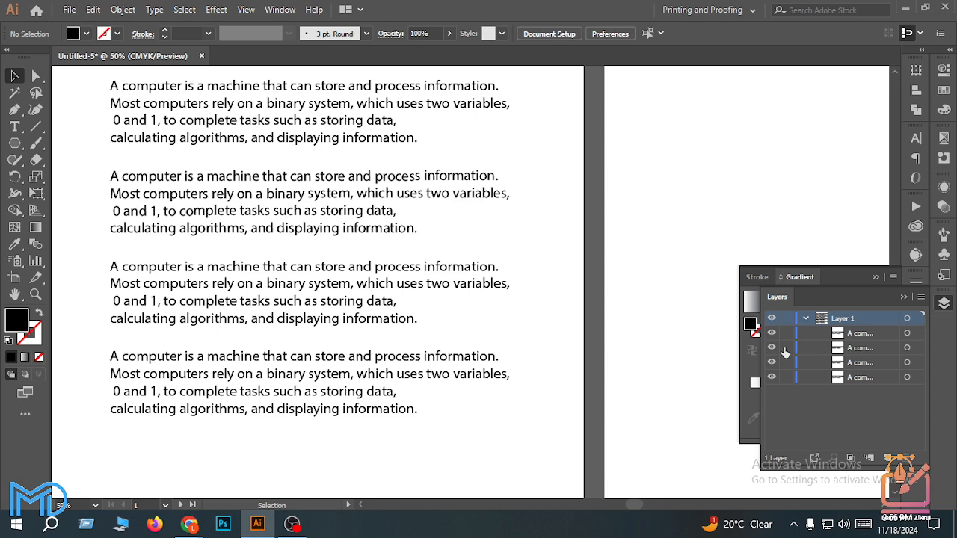
Misspell "computer" as "cumputer" in the first line of the first paragraph
{"action": "scroll", "coordinate": [598, 346], "scroll_direction": "up", "scroll_amount": 2}
{"action": "scroll", "coordinate": [247, 239], "scroll_direction": "up", "scroll_amount": 1}
{"action": "left_click", "coordinate": [135, 187]}
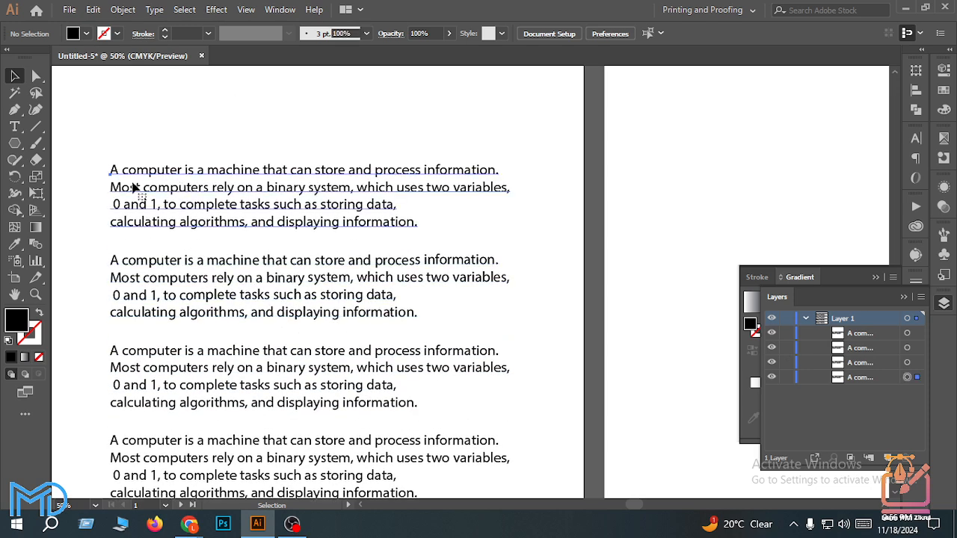
{"action": "scroll", "coordinate": [153, 179], "scroll_direction": "up", "scroll_amount": 4}
{"action": "scroll", "coordinate": [224, 172], "scroll_direction": "up", "scroll_amount": 1}
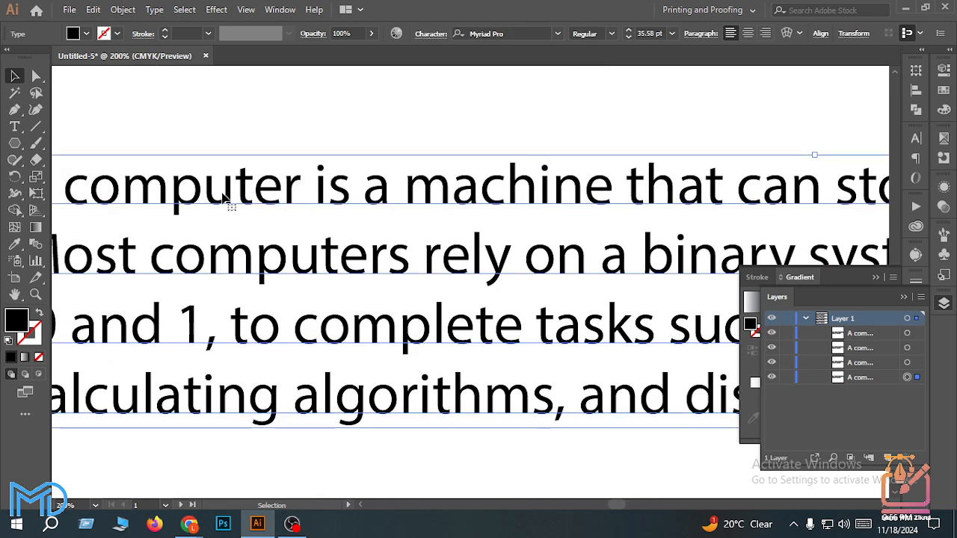
{"action": "double_click", "coordinate": [121, 195]}
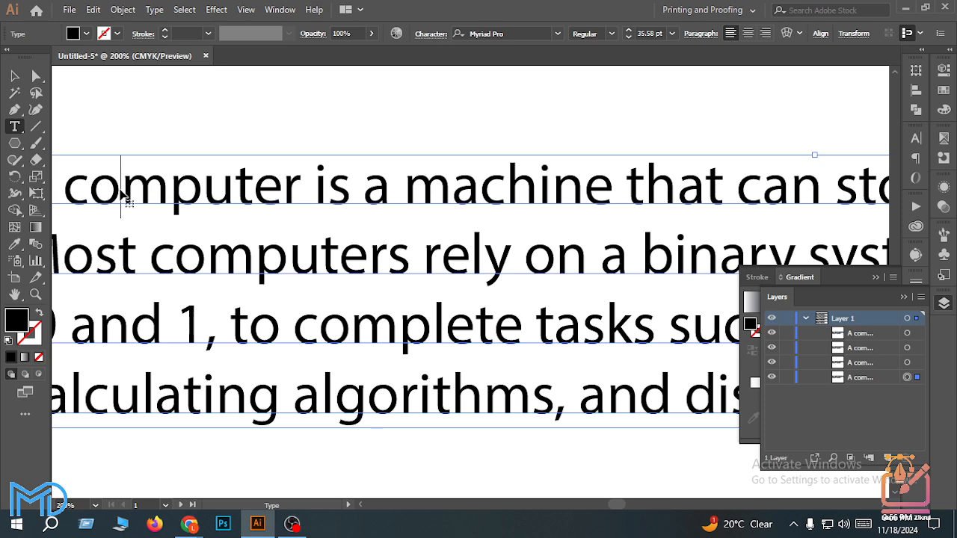
{"action": "key", "text": "BackSpace"}
{"action": "type", "text": "u"}
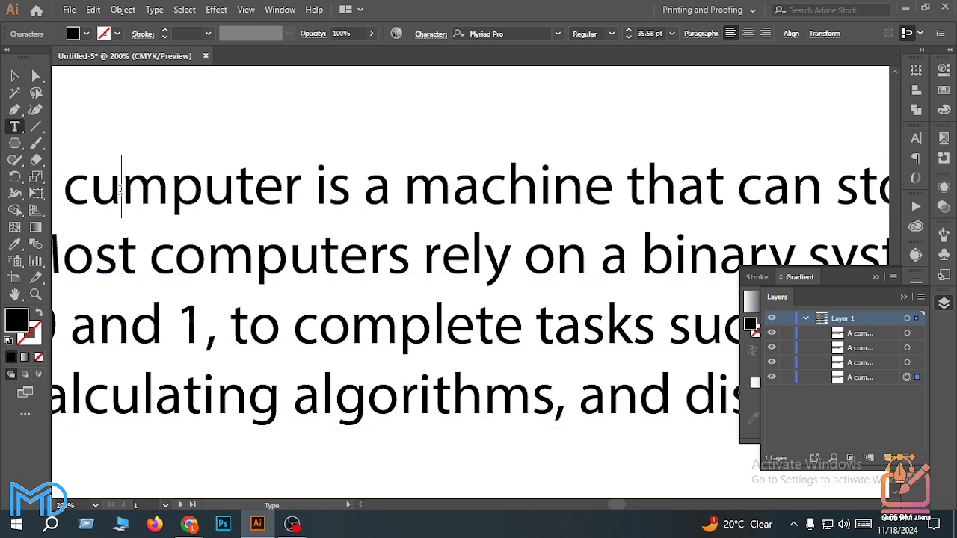
Misspell "computers" as "computess" in the second line of the first paragraph
{"action": "scroll", "coordinate": [268, 175], "scroll_direction": "down", "scroll_amount": 1}
{"action": "scroll", "coordinate": [406, 191], "scroll_direction": "down", "scroll_amount": 2}
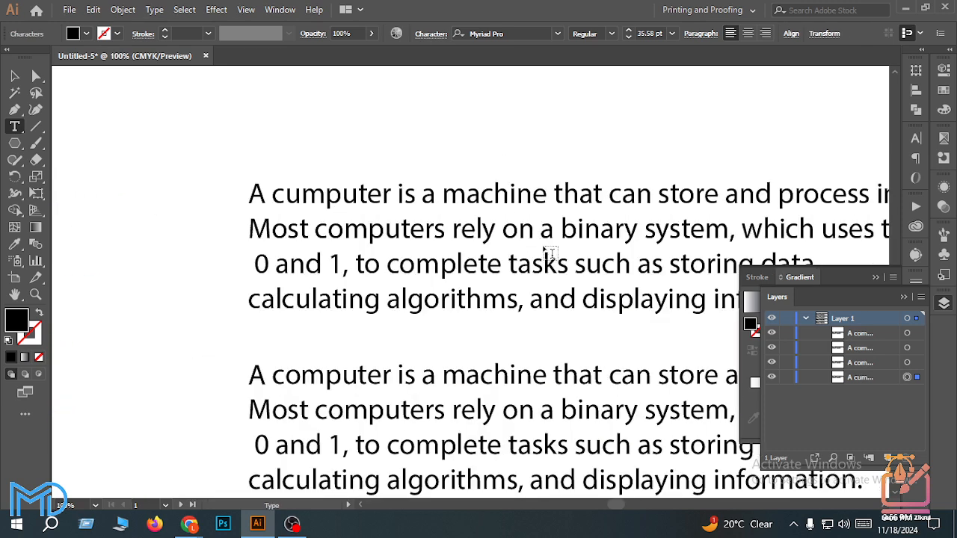
{"action": "scroll", "coordinate": [549, 250], "scroll_direction": "up", "scroll_amount": 1}
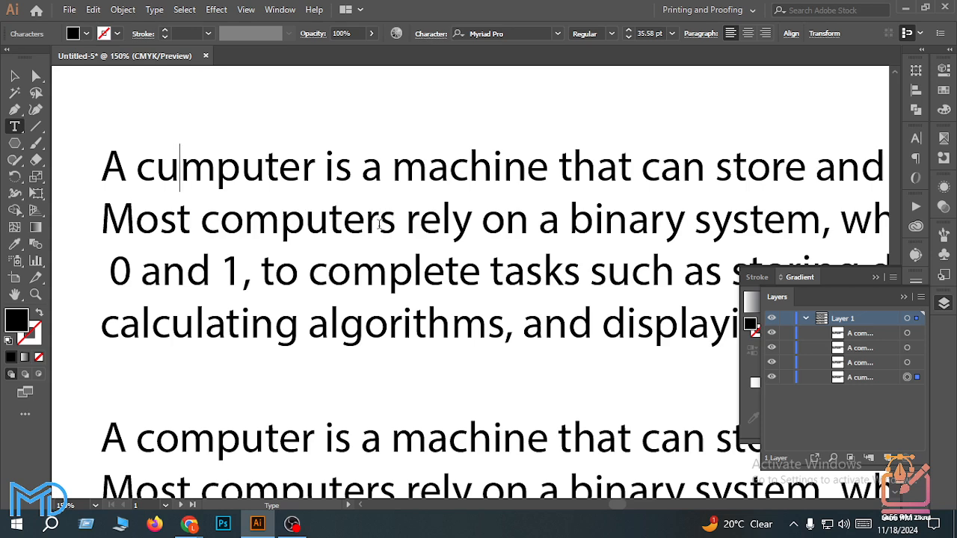
{"action": "left_click_drag", "start_coordinate": [379, 225], "coordinate": [361, 223]}
{"action": "type", "text": "s"}
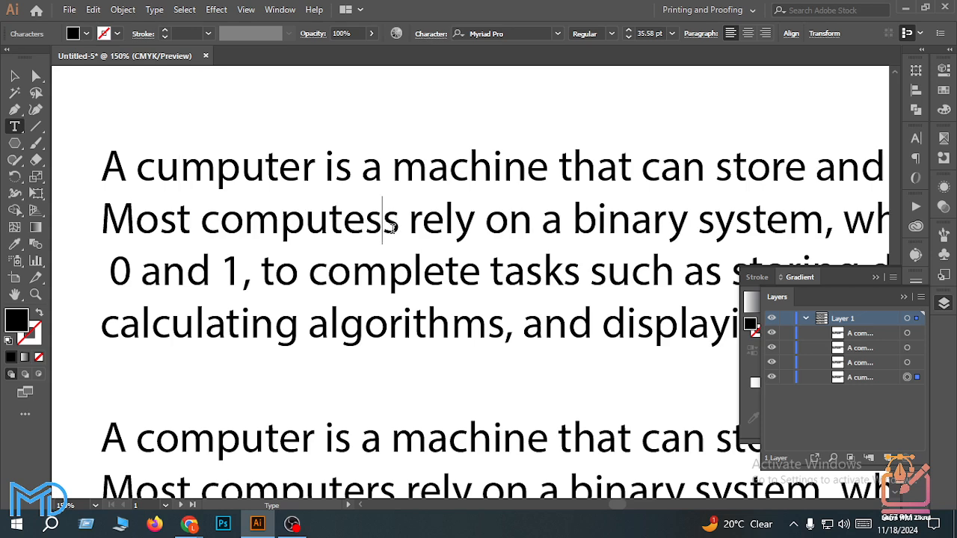
Select the three lower paragraphs with the Selection tool and delete them, keeping only the misspelled one
{"action": "scroll", "coordinate": [362, 236], "scroll_direction": "down", "scroll_amount": 2}
{"action": "scroll", "coordinate": [349, 300], "scroll_direction": "down", "scroll_amount": 1}
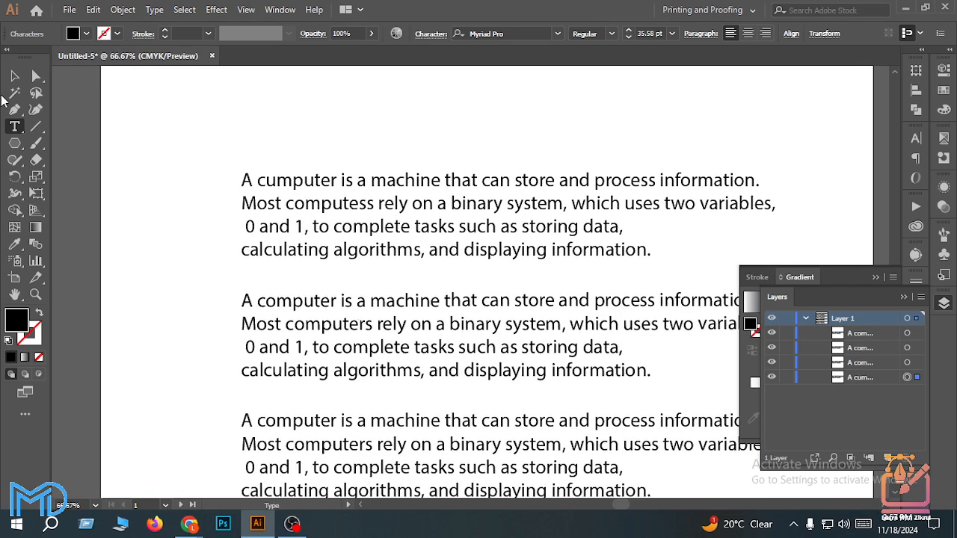
{"action": "left_click", "coordinate": [14, 75]}
{"action": "scroll", "coordinate": [193, 301], "scroll_direction": "down", "scroll_amount": 2}
{"action": "mouse_move", "coordinate": [421, 431]}
{"action": "left_mouse_down"}
{"action": "mouse_move", "coordinate": [464, 466]}
{"action": "mouse_move", "coordinate": [418, 441]}
{"action": "left_mouse_up"}
{"action": "left_click_drag", "start_coordinate": [188, 284], "coordinate": [561, 493]}
{"action": "key", "text": "Delete"}
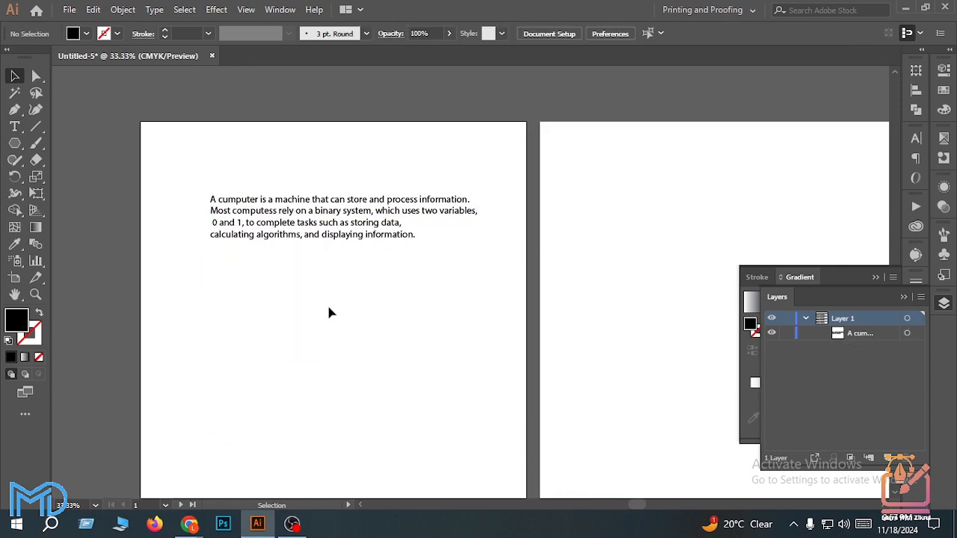
Run Check Spelling on the remaining paragraph and change "cumputer" to the suggested "computer"
{"action": "scroll", "coordinate": [276, 255], "scroll_direction": "up", "scroll_amount": 2}
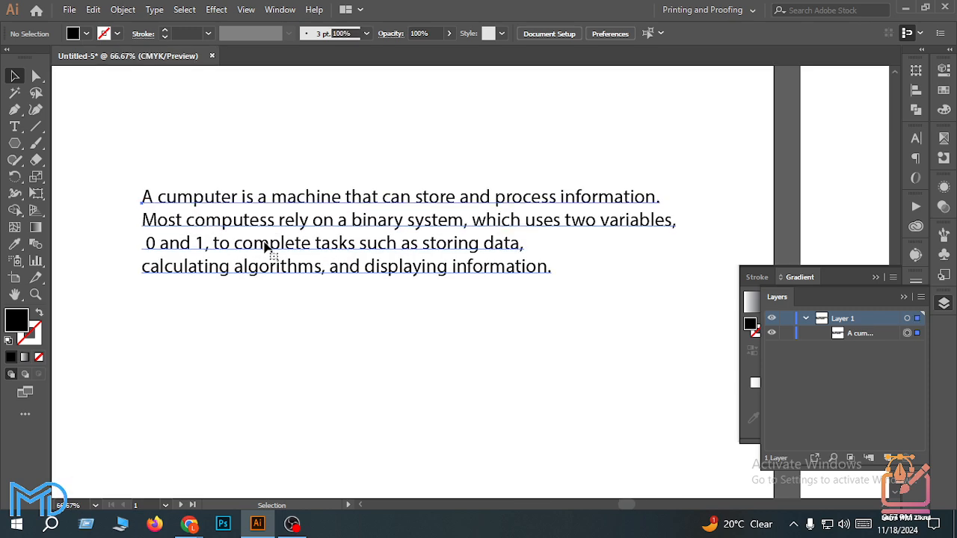
{"action": "left_click", "coordinate": [266, 246]}
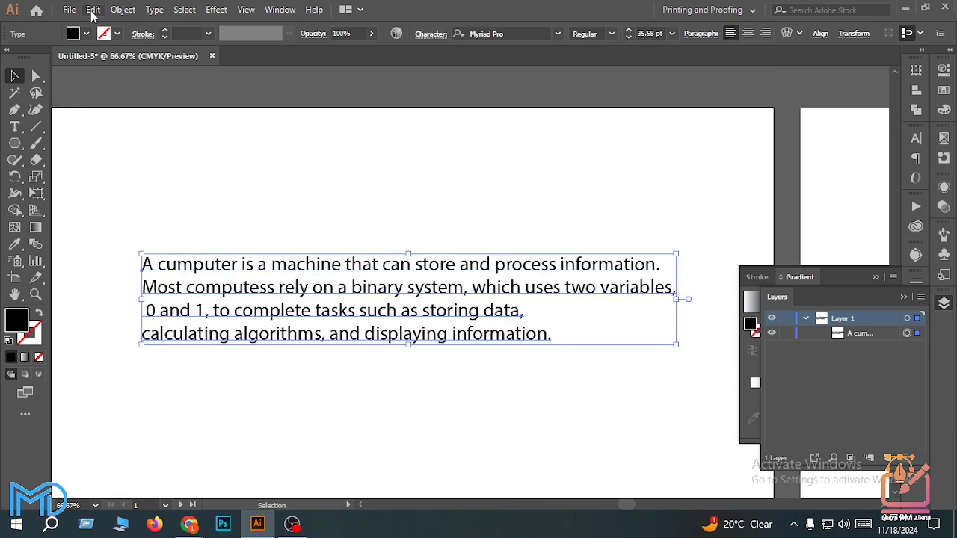
{"action": "left_click", "coordinate": [93, 11]}
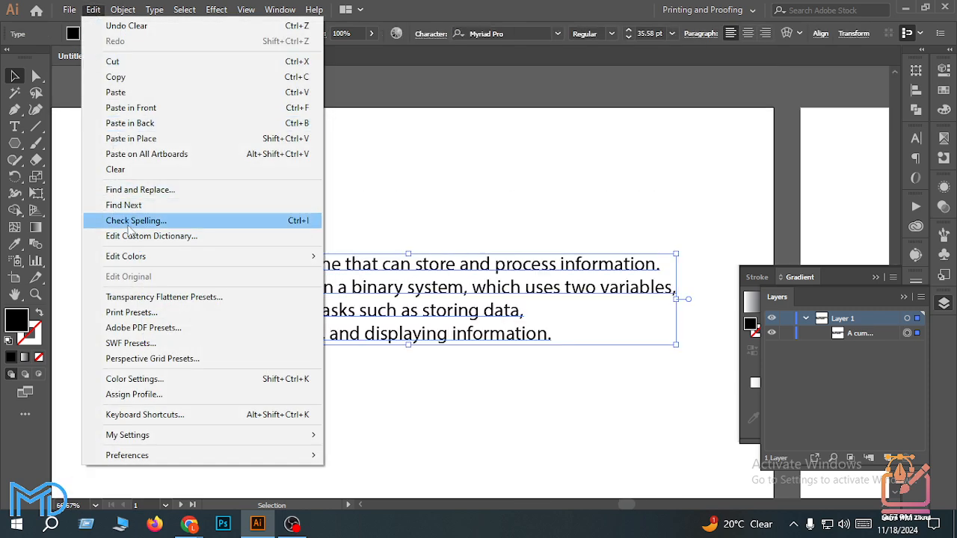
{"action": "left_click", "coordinate": [137, 223]}
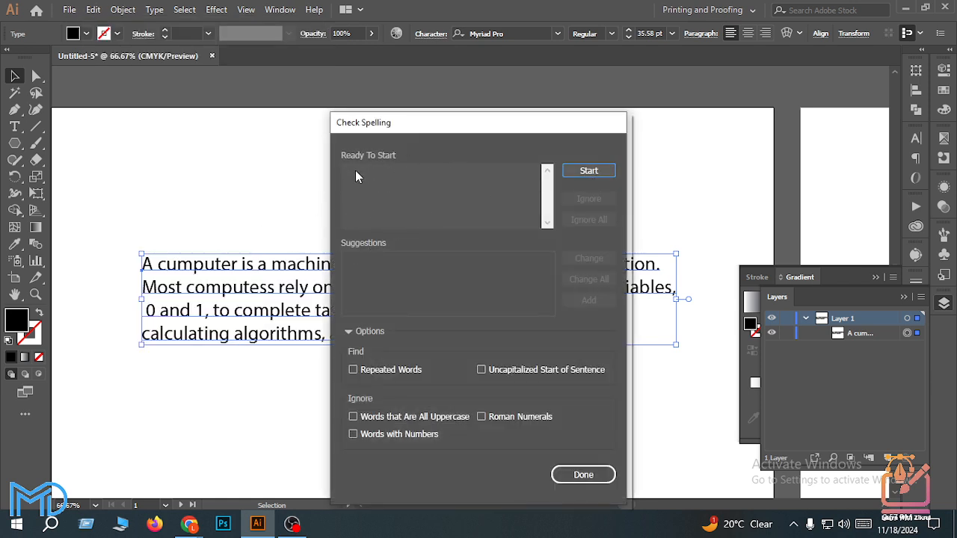
{"action": "left_click_drag", "start_coordinate": [428, 122], "coordinate": [605, 80]}
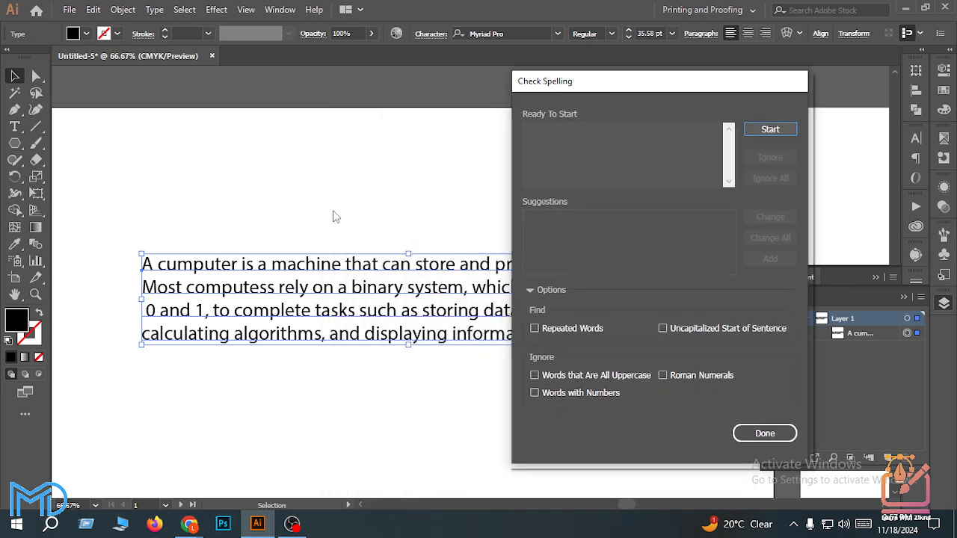
{"action": "left_click", "coordinate": [776, 133]}
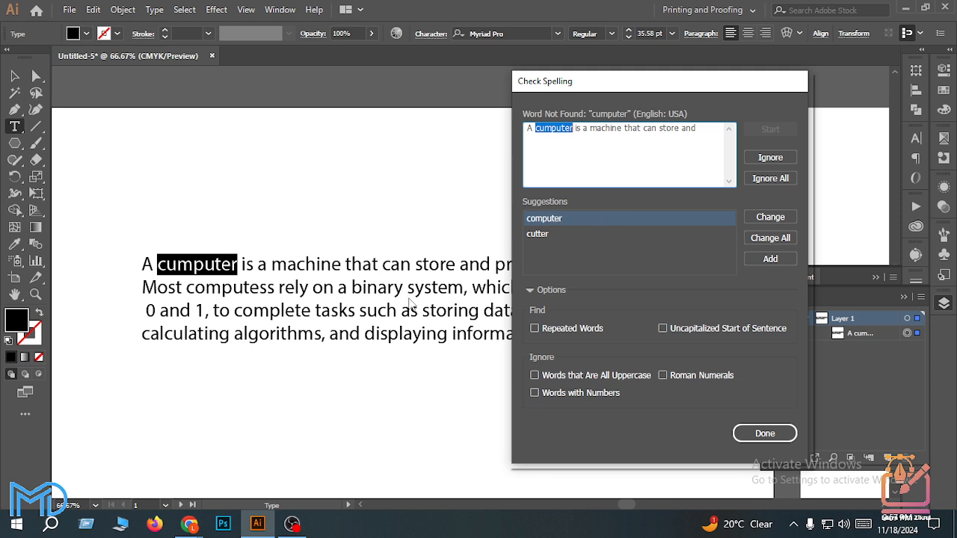
{"action": "left_click", "coordinate": [789, 218]}
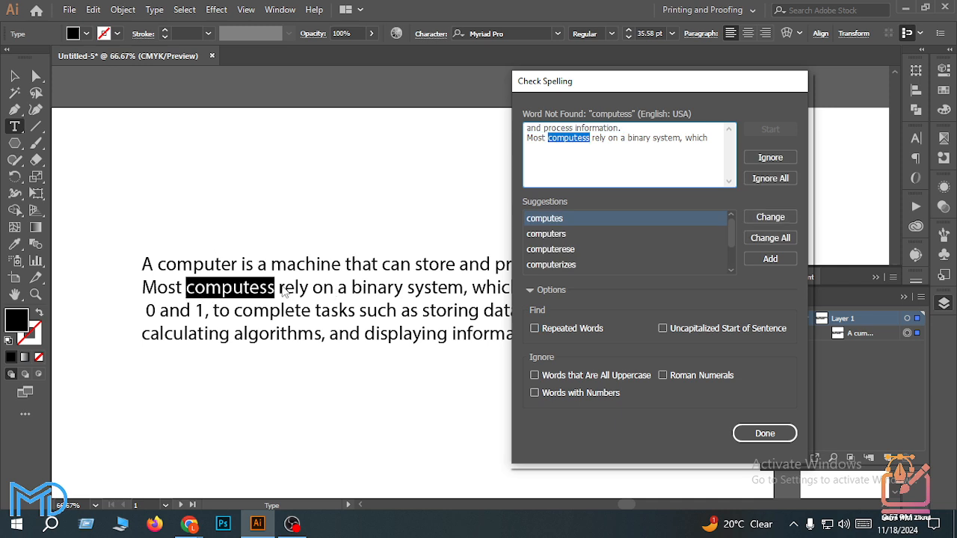
Correct "computess" to the suggested "computers" and close the spelling check
{"action": "left_click", "coordinate": [554, 235]}
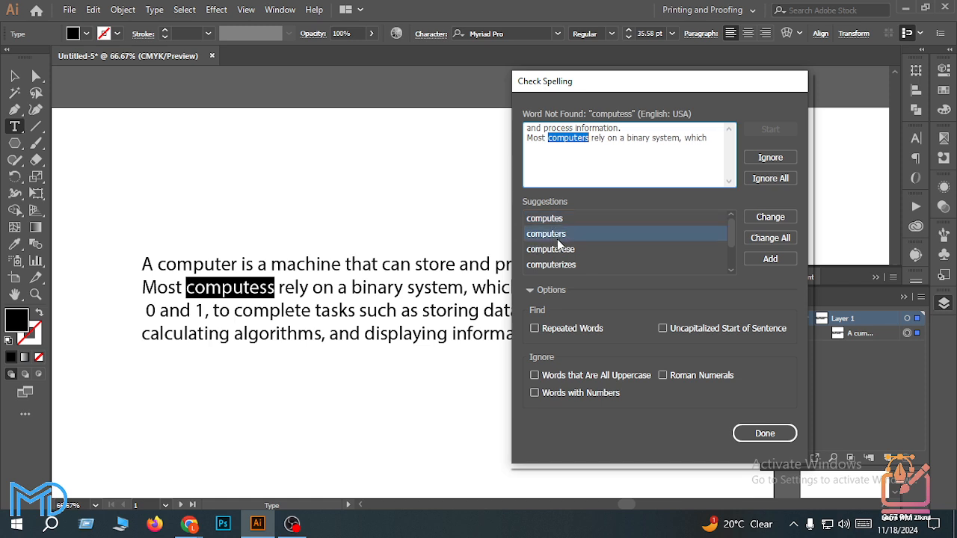
{"action": "left_click", "coordinate": [778, 218]}
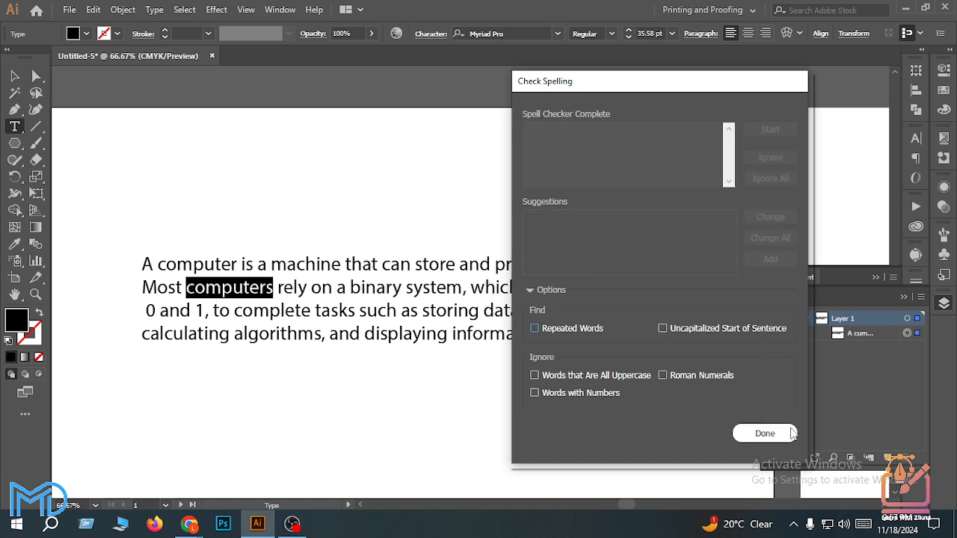
{"action": "left_click", "coordinate": [740, 433]}
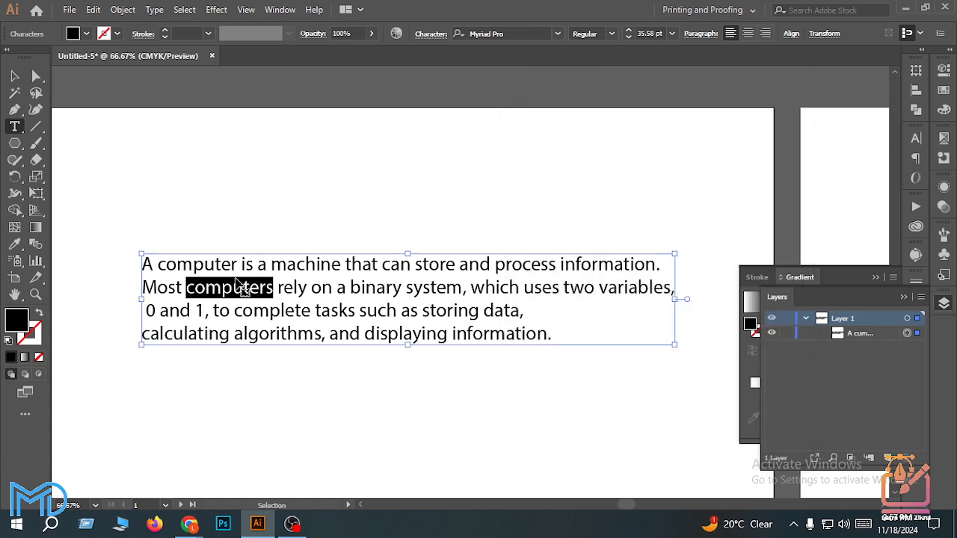
Undo the spelling corrections and the paragraph deletion, and delete the three lower paragraphs again
{"action": "key", "text": "ctrl+z"}
{"action": "key", "text": "ctrl+z"}
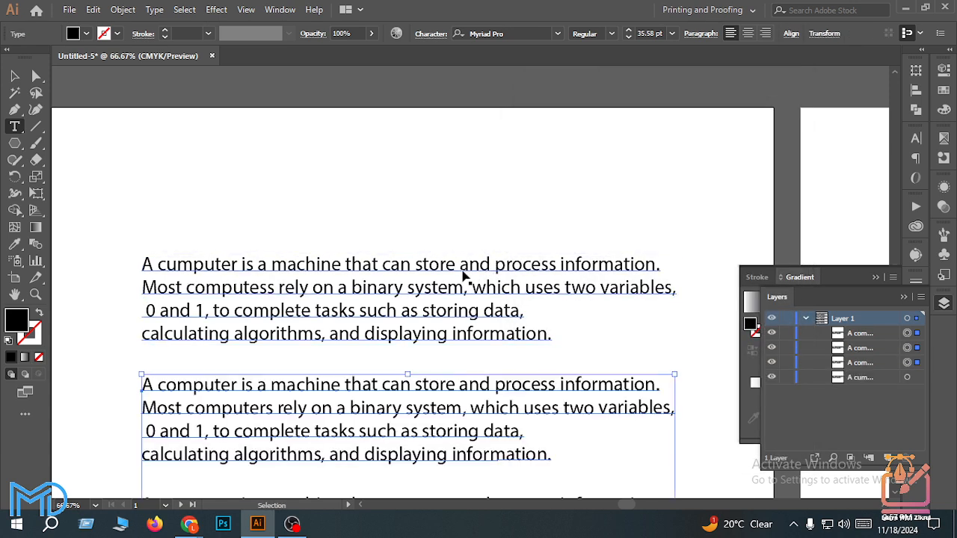
{"action": "scroll", "coordinate": [394, 358], "scroll_direction": "down", "scroll_amount": 1}
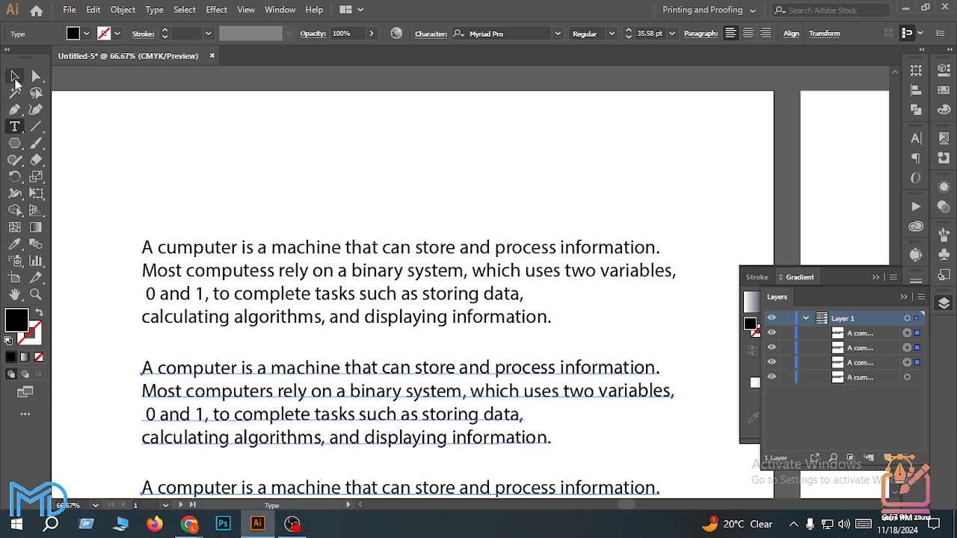
{"action": "left_click", "coordinate": [15, 77]}
{"action": "key", "text": "Delete"}
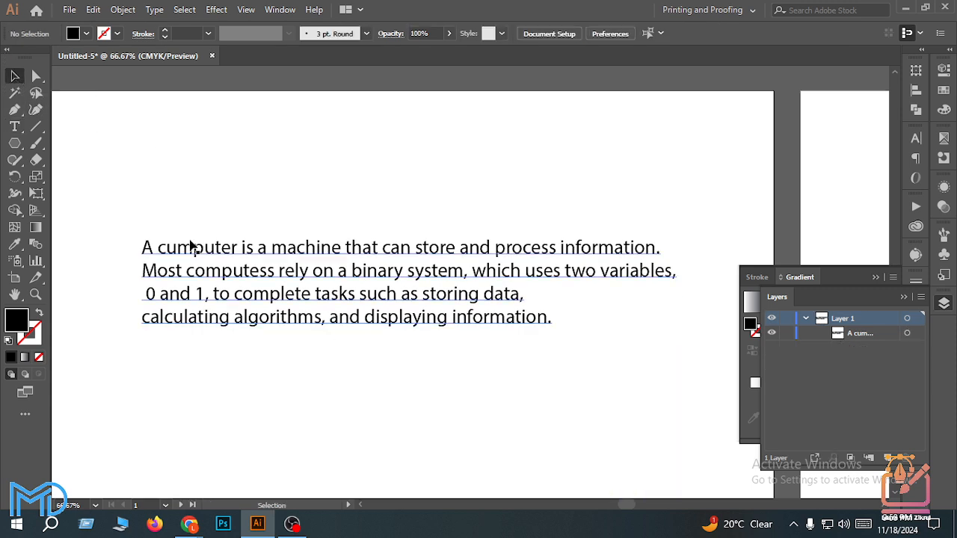
Run Check Spelling on the remaining misspelled paragraph and ignore the word "cumputer"
{"action": "key", "text": "ctrl+a"}
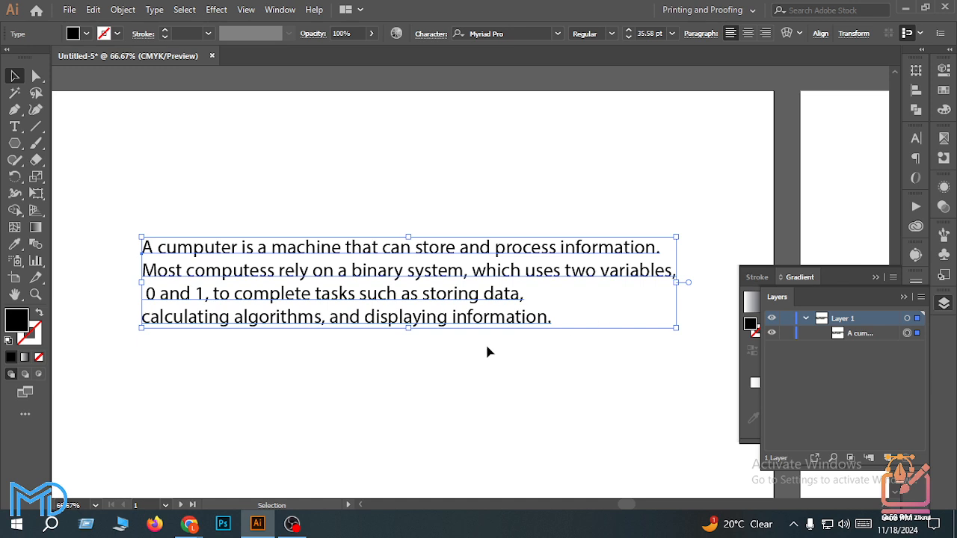
{"action": "left_click", "coordinate": [94, 9]}
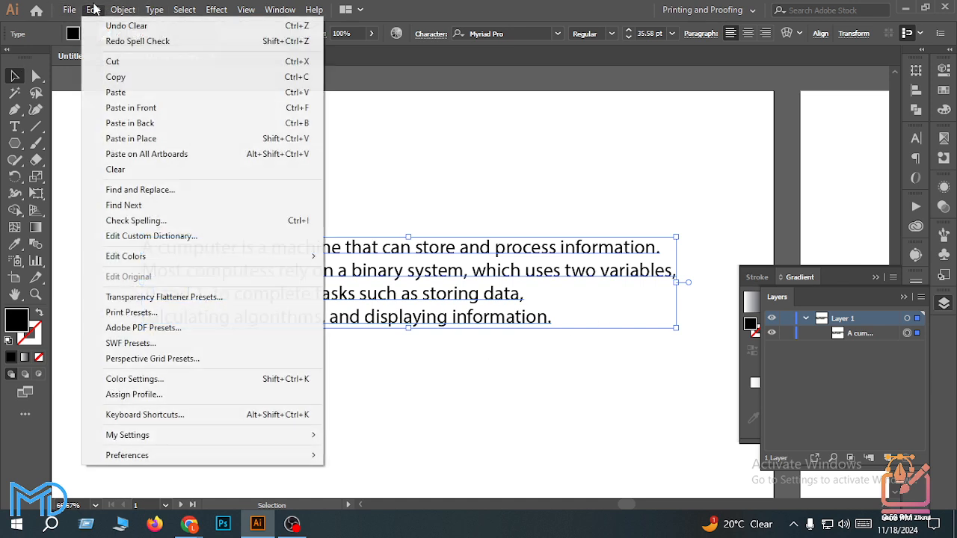
{"action": "left_click", "coordinate": [136, 221]}
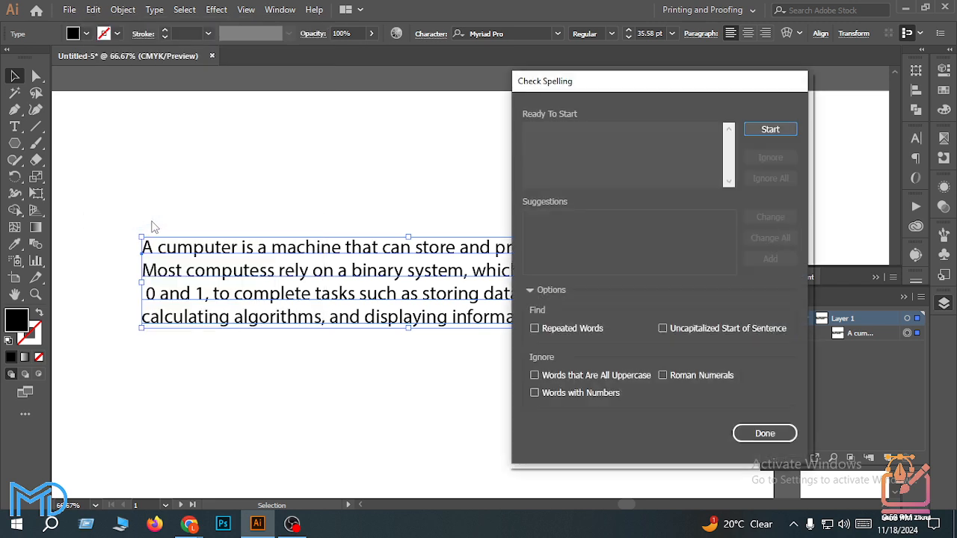
{"action": "left_click", "coordinate": [747, 133]}
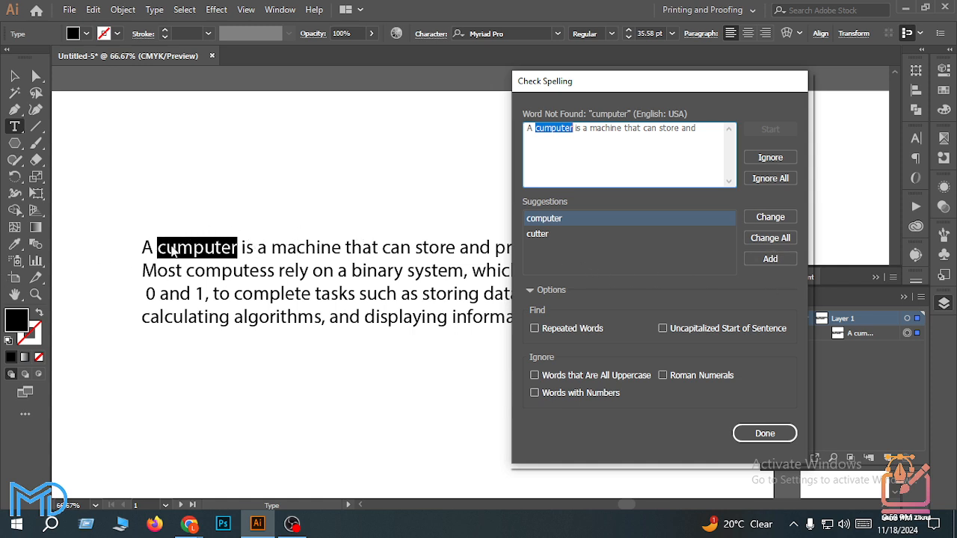
{"action": "left_click", "coordinate": [774, 162]}
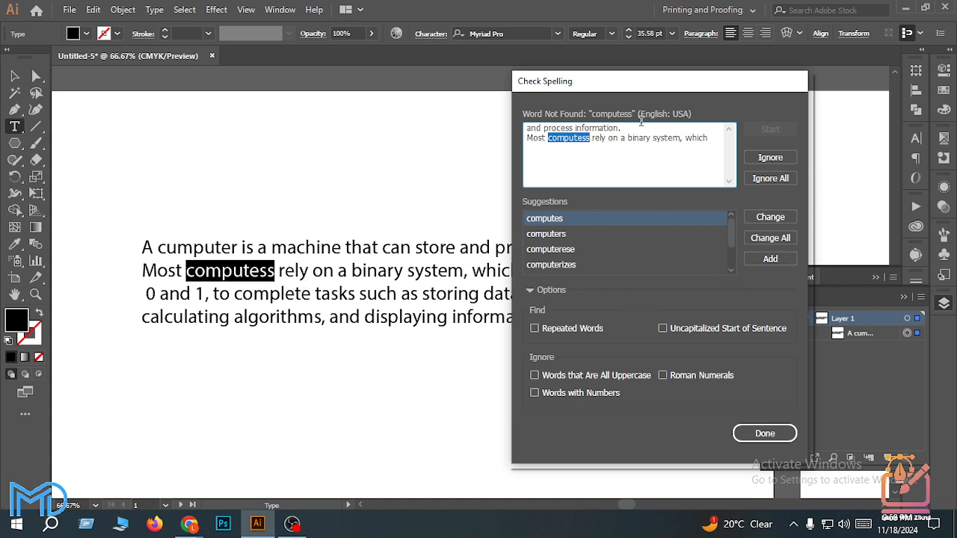
Add "computess" to the spelling dictionary, close the check, and return to the Selection tool
{"action": "left_click", "coordinate": [760, 258]}
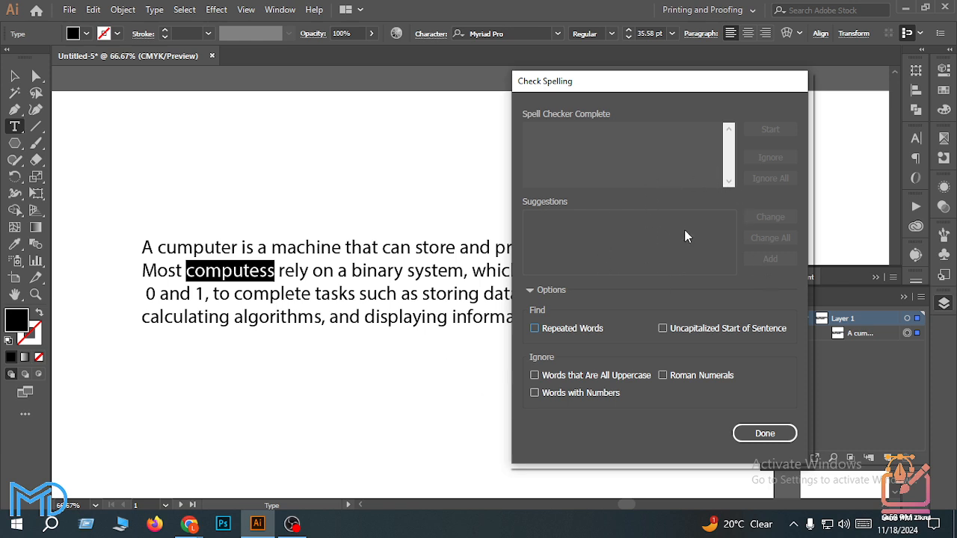
{"action": "left_click", "coordinate": [755, 435]}
{"action": "left_click", "coordinate": [14, 75]}
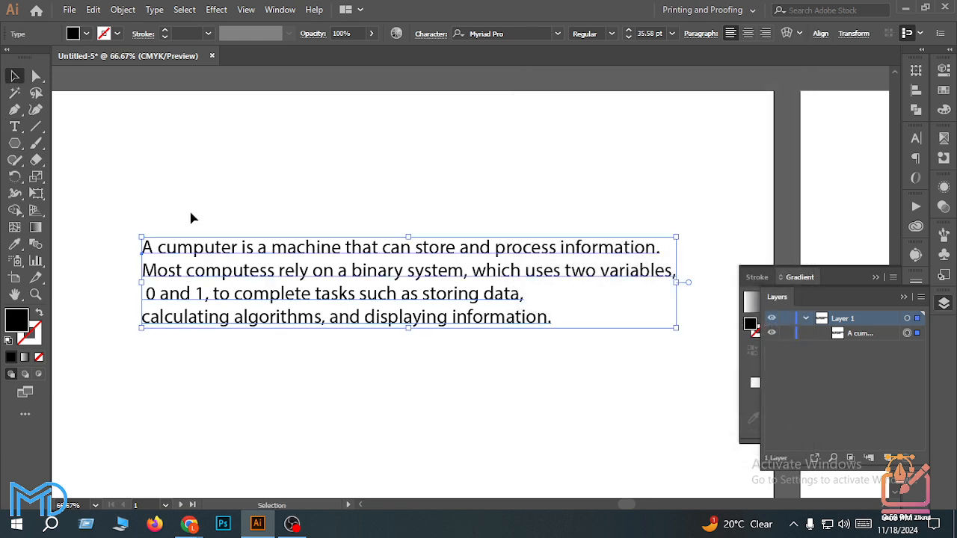
Run Check Spelling again, try the suggestions "computess" and "cutter" for "cumputer", and change it to "computer"
{"action": "left_click", "coordinate": [92, 10]}
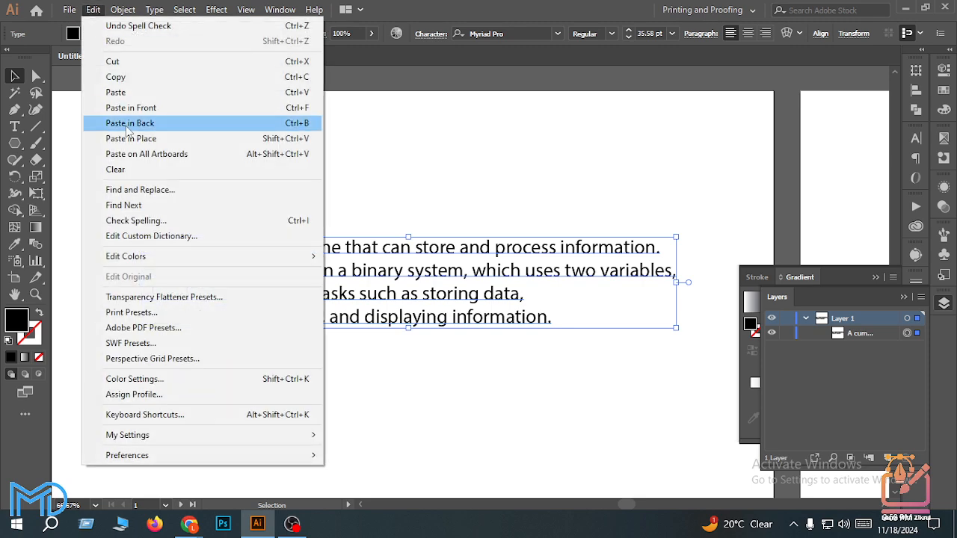
{"action": "left_click", "coordinate": [142, 221]}
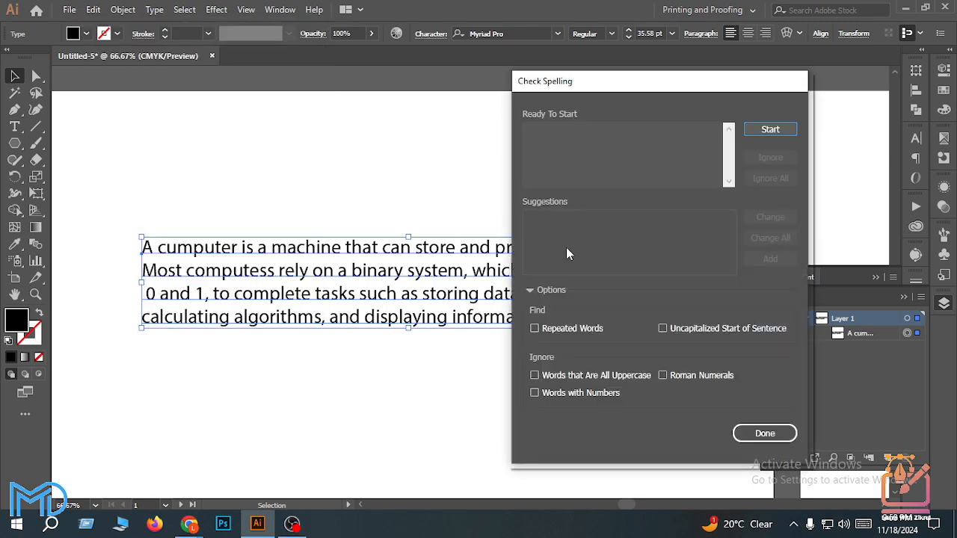
{"action": "left_click", "coordinate": [767, 131]}
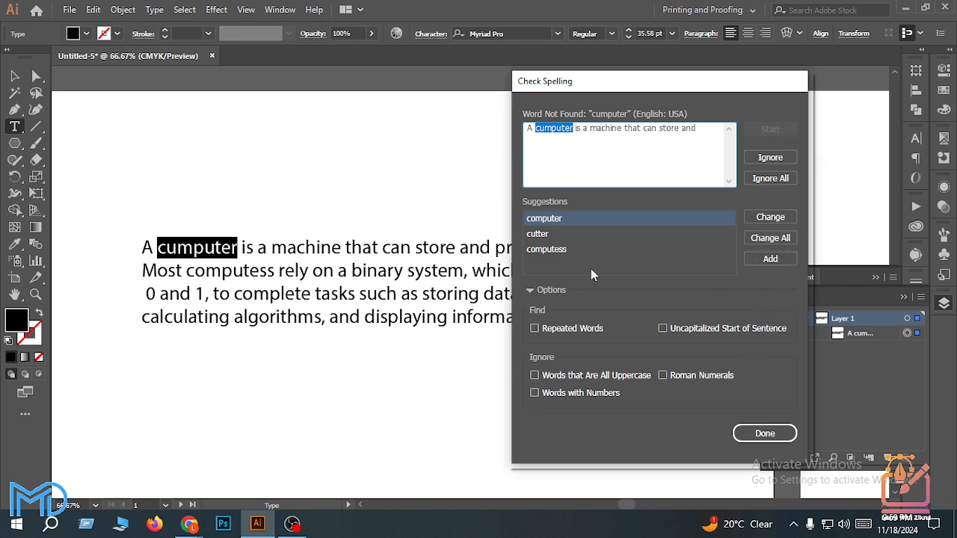
{"action": "left_click", "coordinate": [552, 251]}
{"action": "left_click", "coordinate": [557, 234]}
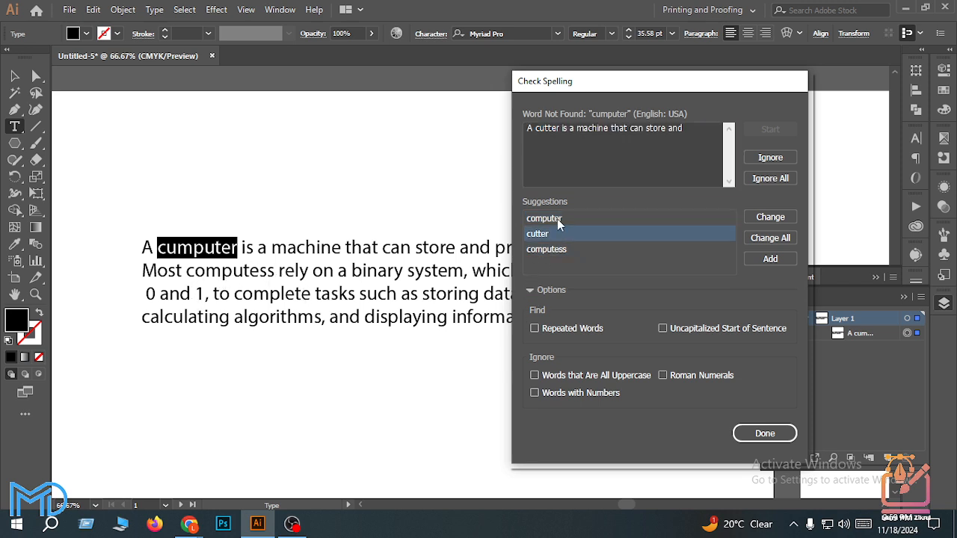
{"action": "left_click", "coordinate": [559, 219]}
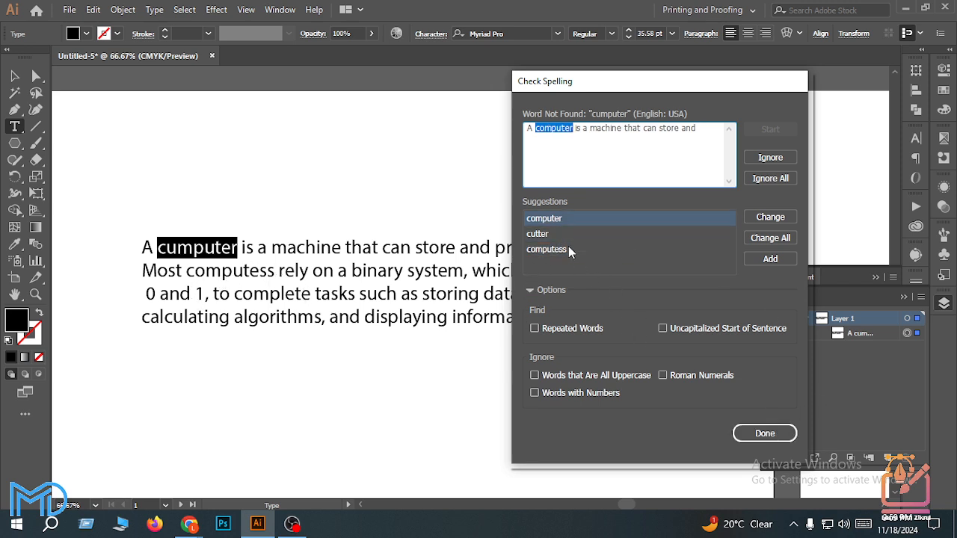
{"action": "left_click", "coordinate": [787, 215]}
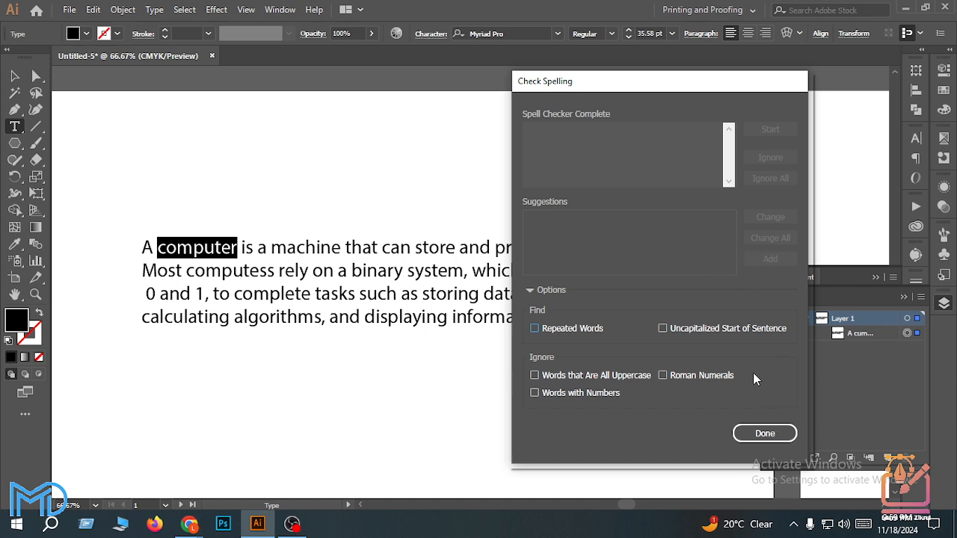
Collapse the Check Spelling options, close the check, and select the corrected paragraph with the Selection tool
{"action": "left_click", "coordinate": [530, 291]}
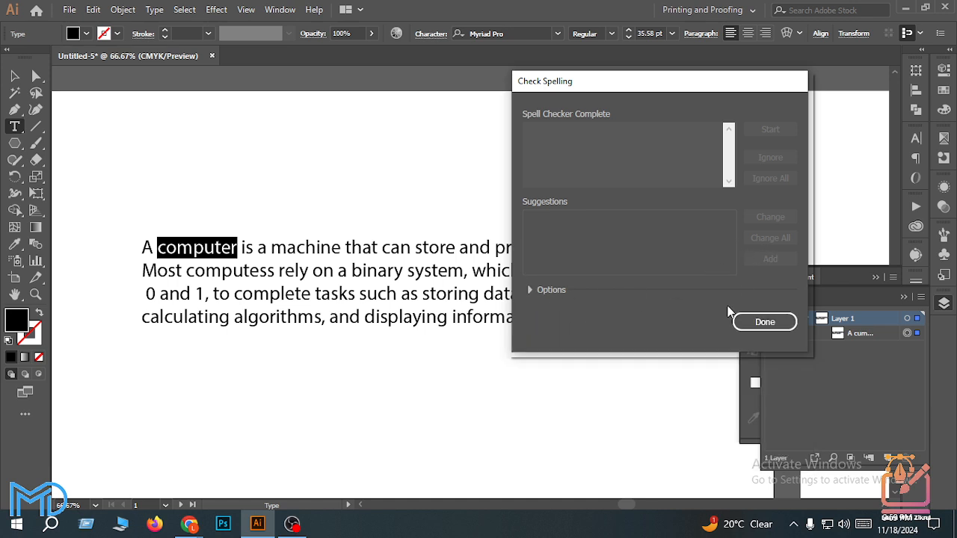
{"action": "left_click", "coordinate": [762, 322]}
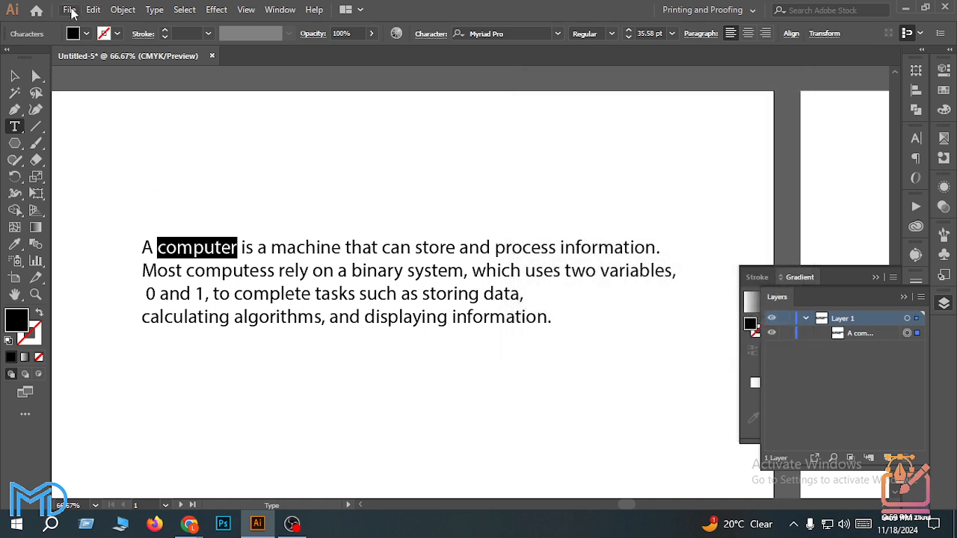
{"action": "left_click", "coordinate": [121, 139]}
{"action": "key", "text": "v"}
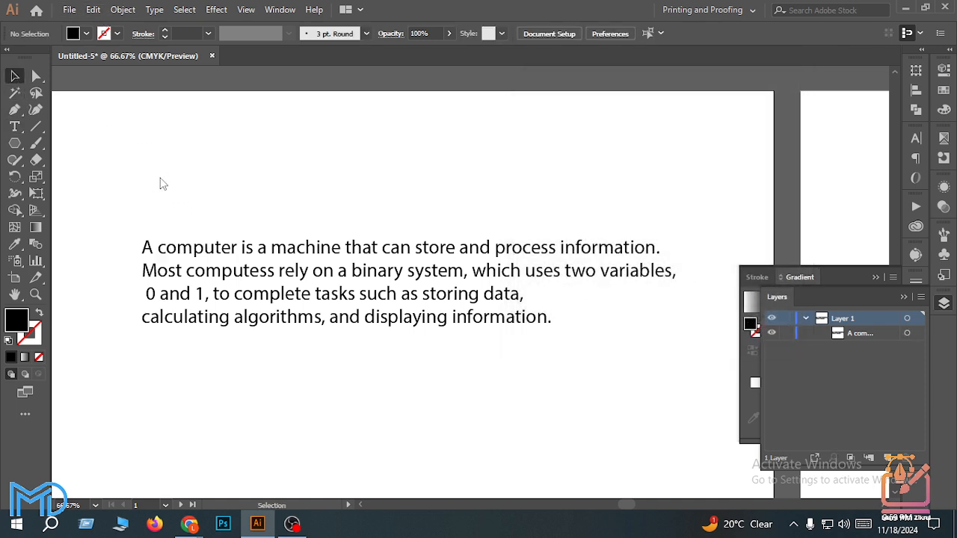
{"action": "left_click_drag", "start_coordinate": [154, 163], "coordinate": [208, 249]}
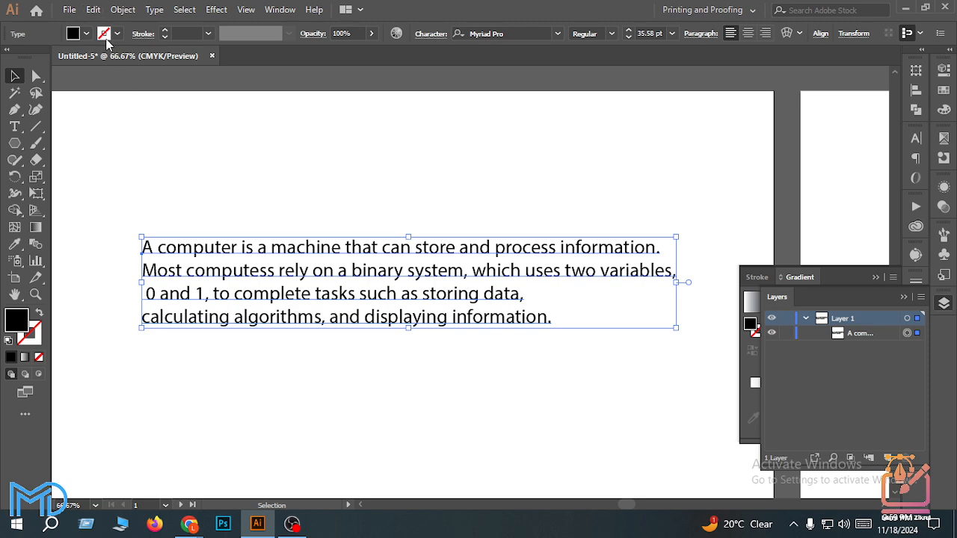
Undo the "computer" spelling correction and the deletion of the three lower paragraphs, leaving nothing selected
{"action": "key", "text": "ctrl+z"}
{"action": "key", "text": "ctrl+z"}
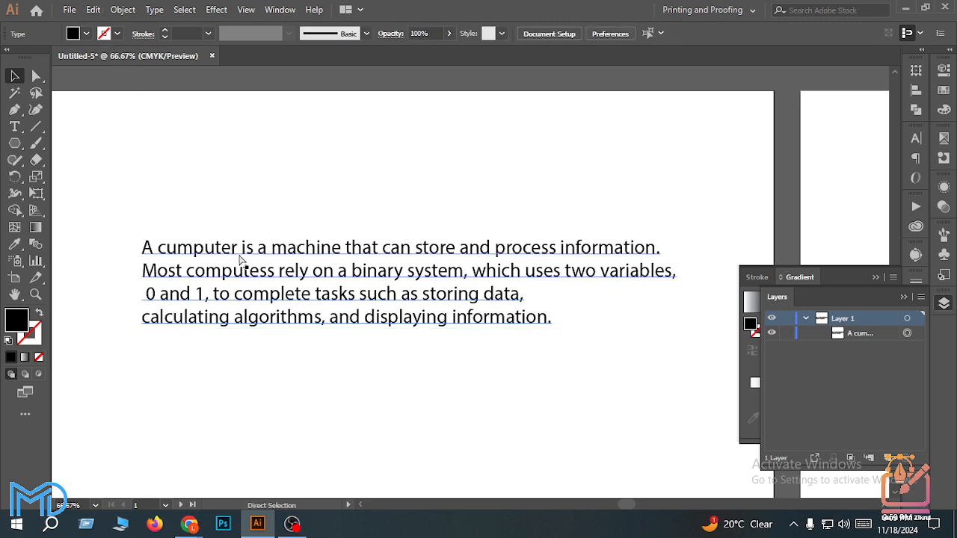
{"action": "left_click", "coordinate": [221, 300]}
{"action": "scroll", "coordinate": [252, 326], "scroll_direction": "down", "scroll_amount": 2}
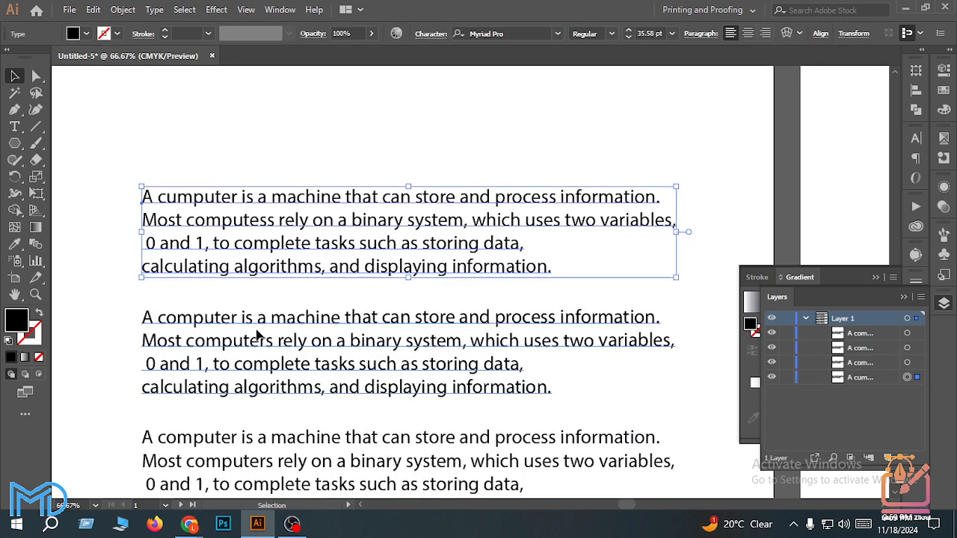
{"action": "key", "text": "ctrl+shift+z"}
{"action": "scroll", "coordinate": [256, 337], "scroll_direction": "down", "scroll_amount": 1}
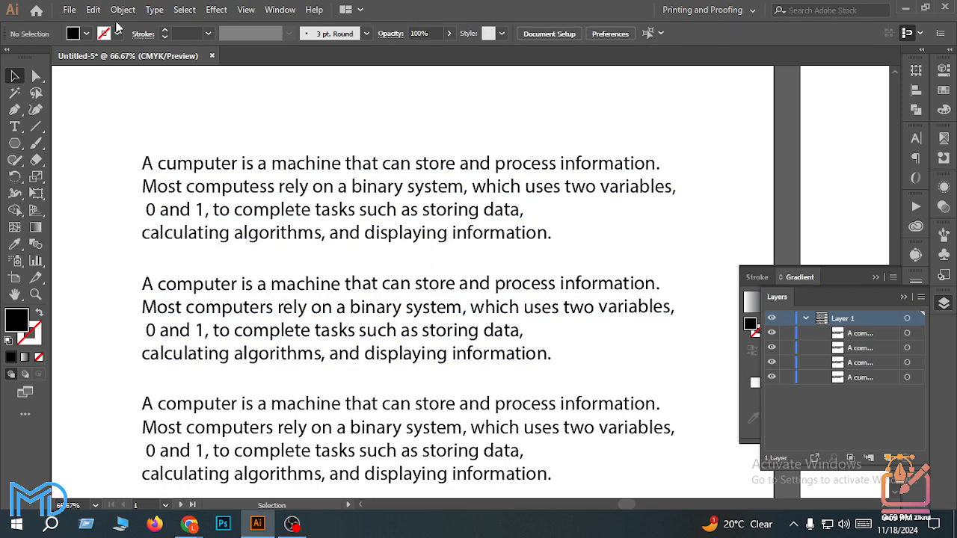
Open the custom dictionary and inspect its "computess" entry
{"action": "left_click", "coordinate": [94, 10]}
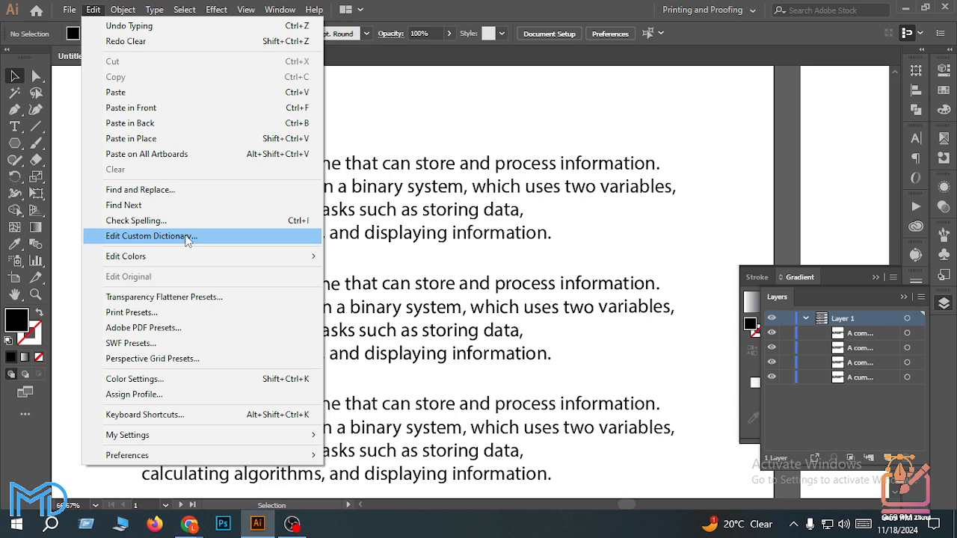
{"action": "left_click", "coordinate": [194, 238]}
{"action": "left_click", "coordinate": [388, 230]}
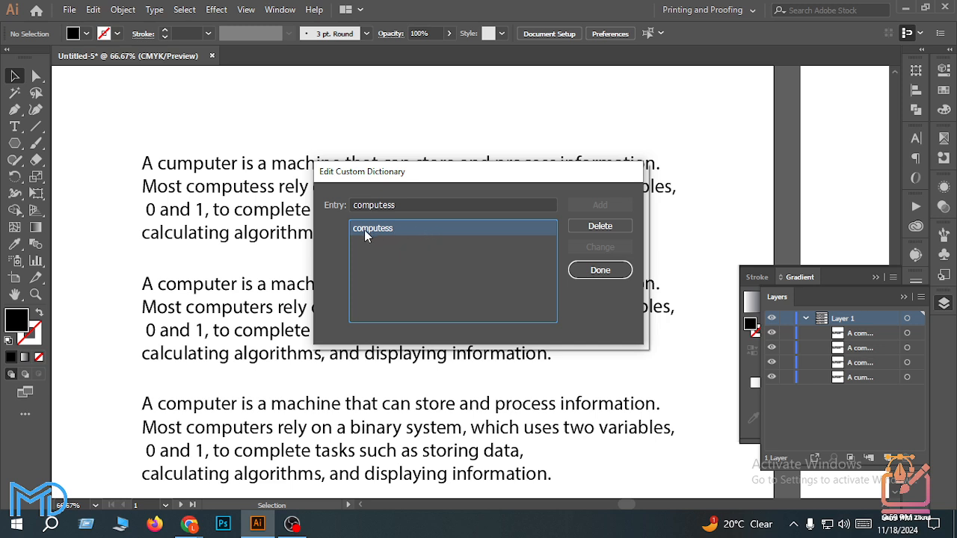
{"action": "left_click", "coordinate": [358, 239]}
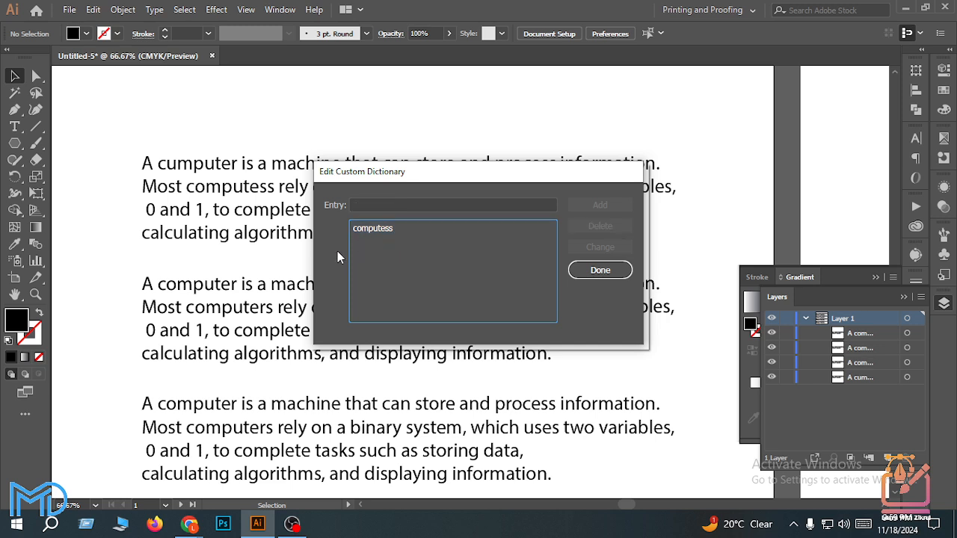
Add the entry "cumputer" to the custom dictionary and close the dictionary
{"action": "left_click", "coordinate": [423, 204]}
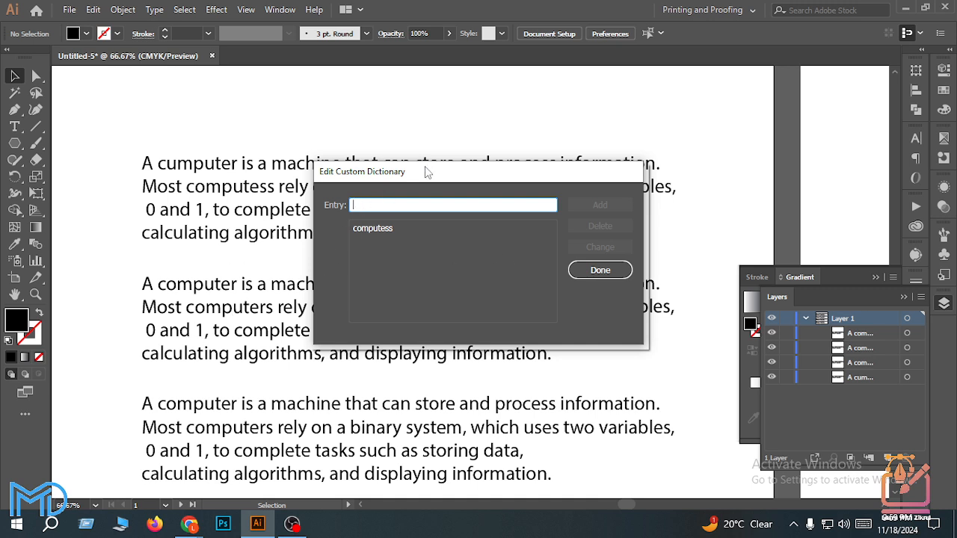
{"action": "left_click_drag", "start_coordinate": [439, 179], "coordinate": [512, 91]}
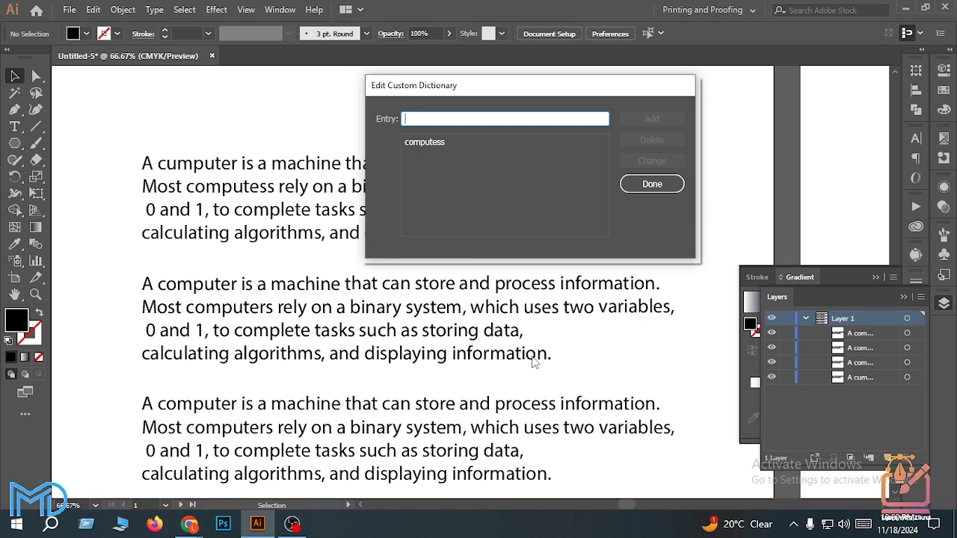
{"action": "type", "text": "cumputer"}
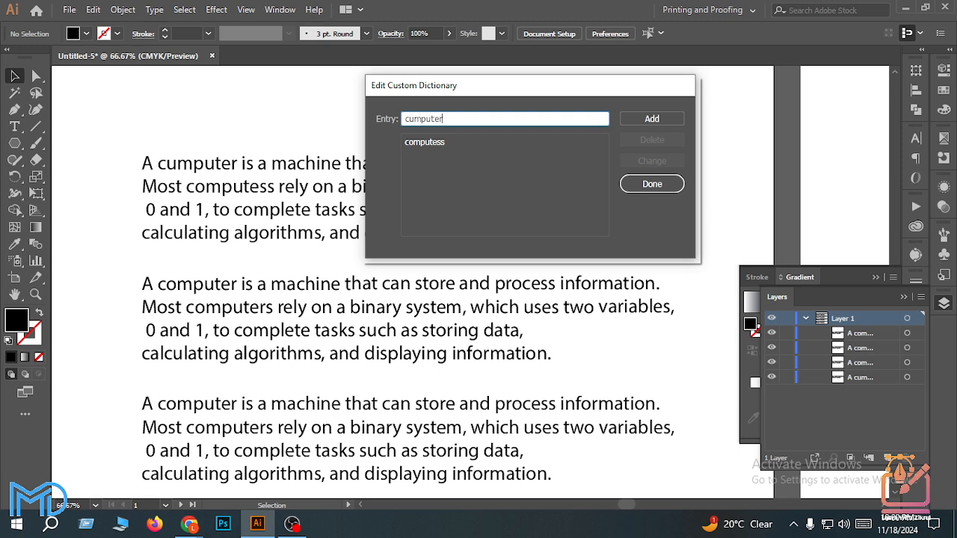
{"action": "left_click", "coordinate": [676, 119]}
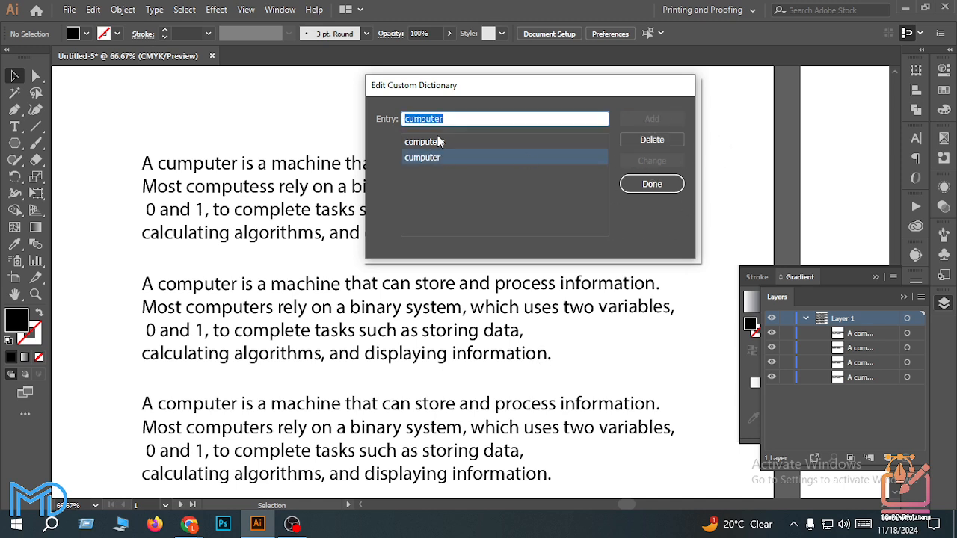
{"action": "left_click", "coordinate": [438, 142]}
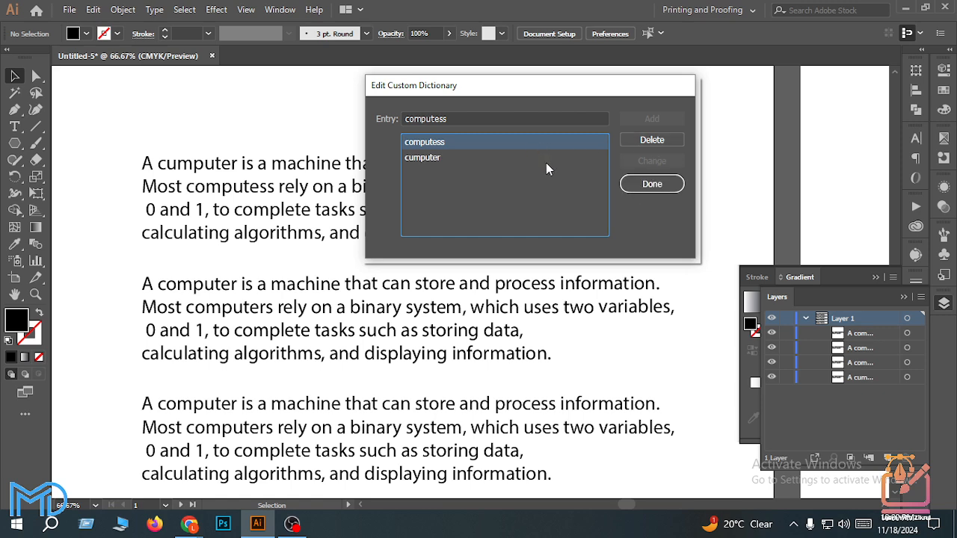
{"action": "left_click", "coordinate": [651, 184]}
Run Check Spelling with the first paragraph selected, then close the check
{"action": "left_click", "coordinate": [253, 193]}
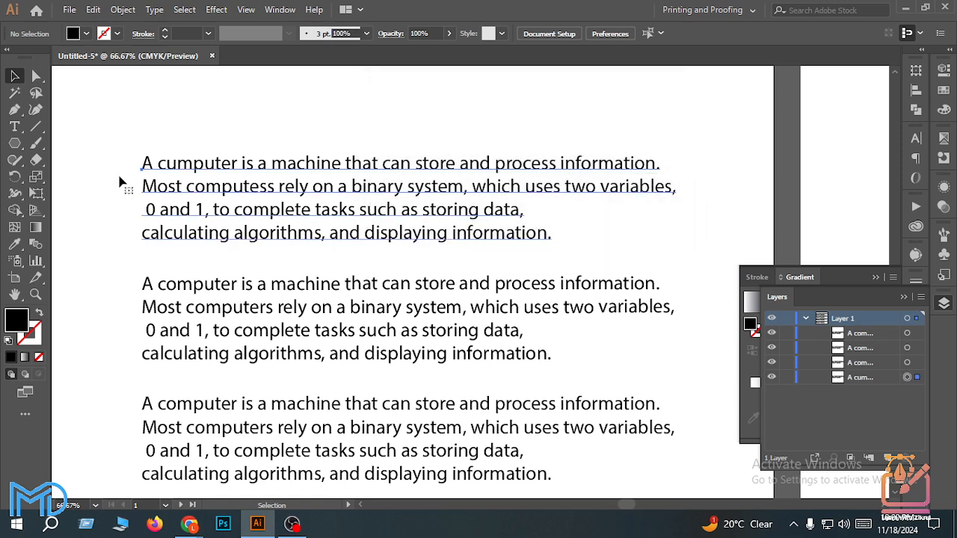
{"action": "left_click", "coordinate": [94, 9]}
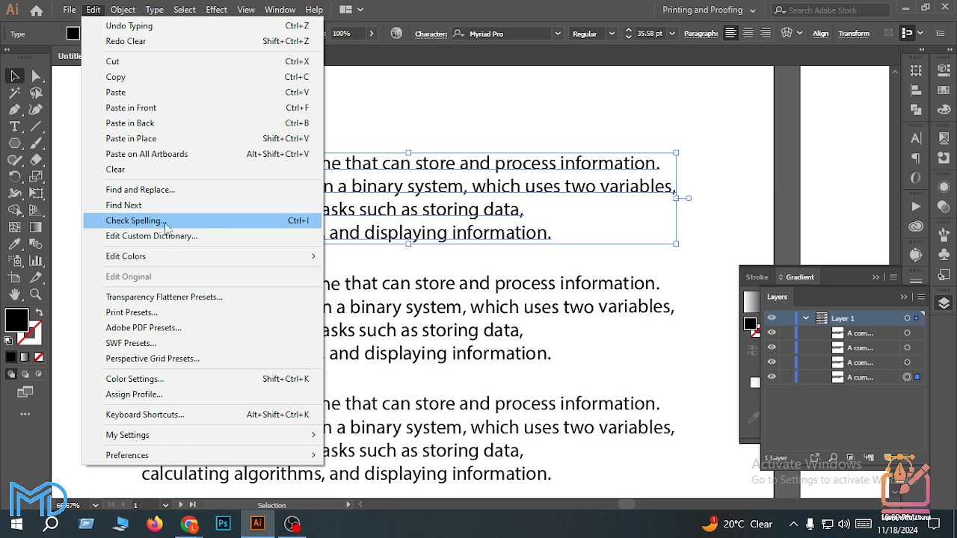
{"action": "left_click", "coordinate": [134, 220]}
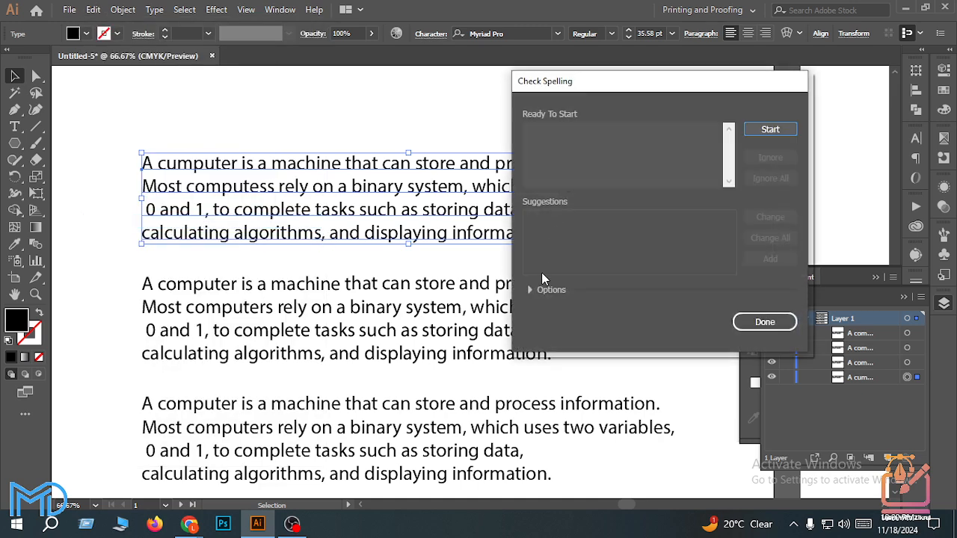
{"action": "left_click", "coordinate": [768, 130]}
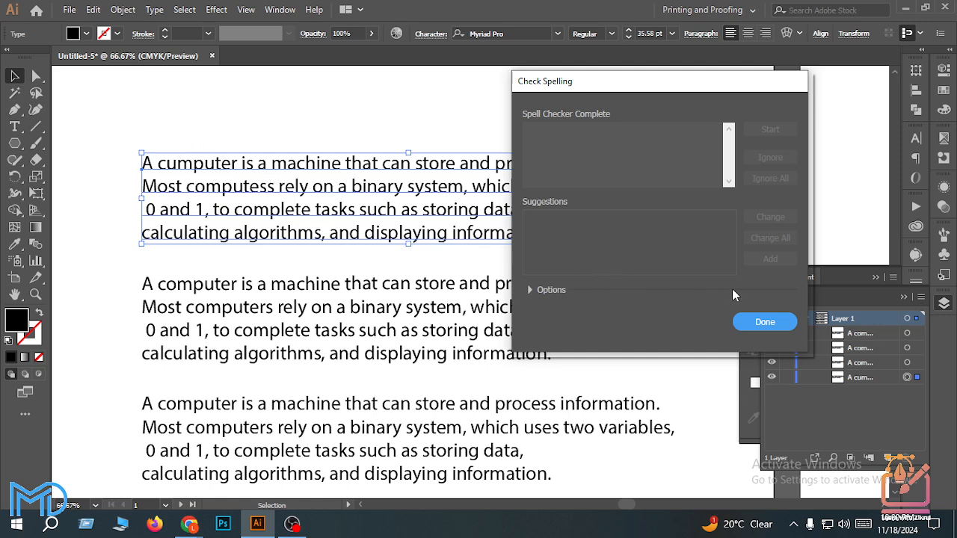
{"action": "left_click", "coordinate": [744, 318]}
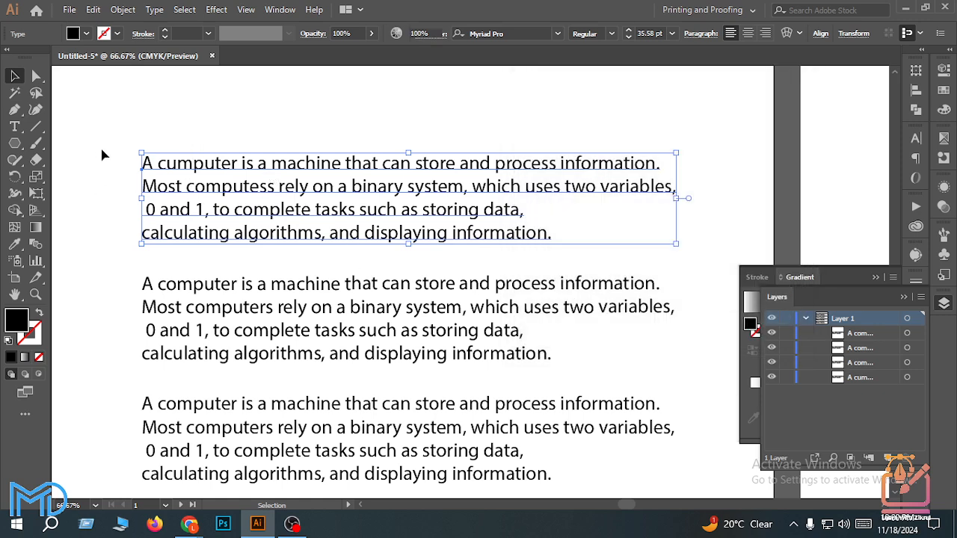
Deselect the paragraph, run Check Spelling on the whole document, and close the check
{"action": "left_click", "coordinate": [103, 155]}
{"action": "left_click", "coordinate": [93, 9]}
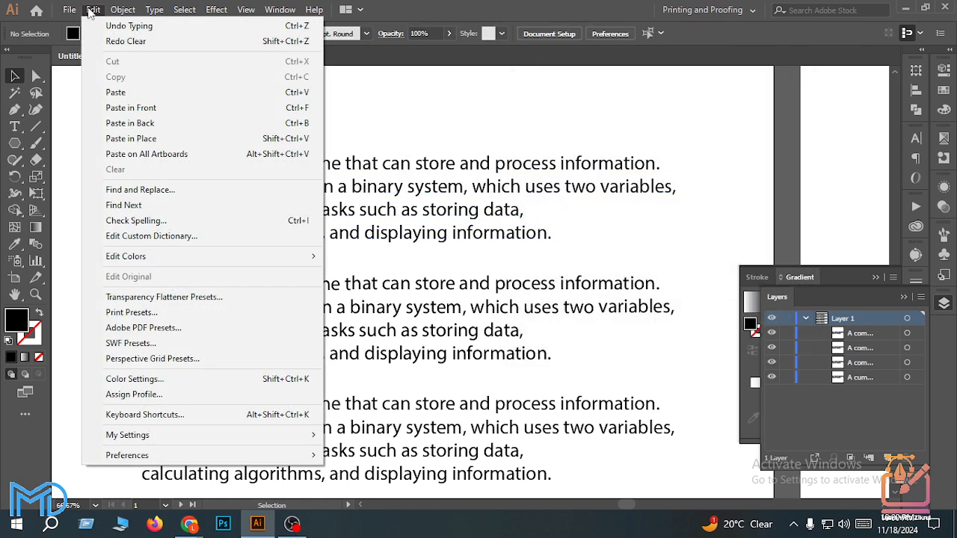
{"action": "left_click", "coordinate": [200, 222]}
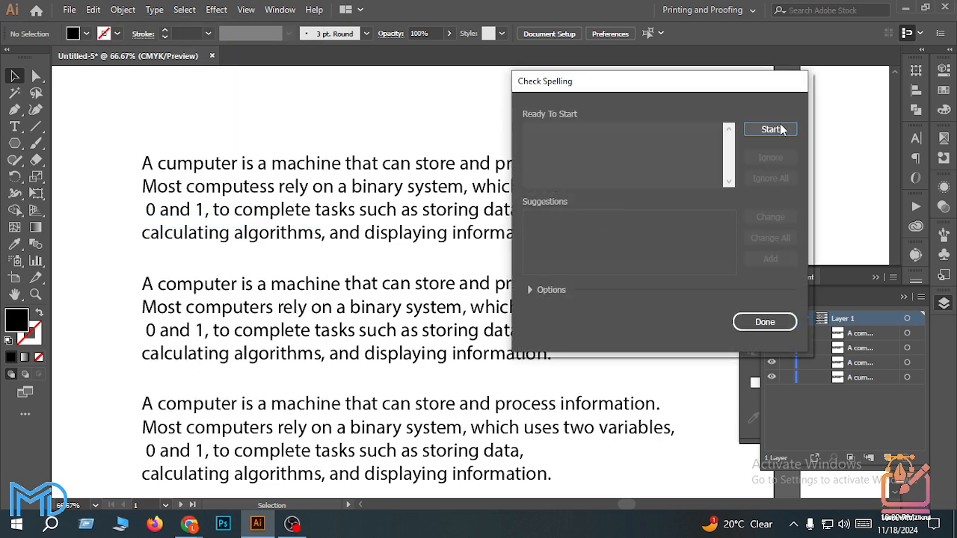
{"action": "left_click", "coordinate": [772, 130]}
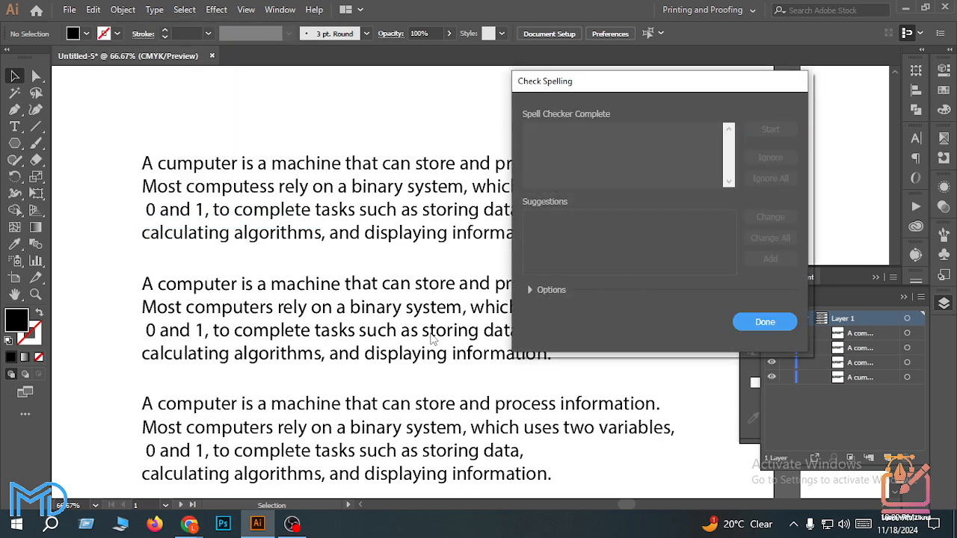
{"action": "left_click", "coordinate": [774, 324]}
Misspell "displaying" as "disslaying" in the last line of the third paragraph and return to the Selection tool
{"action": "scroll", "coordinate": [375, 313], "scroll_direction": "down", "scroll_amount": 1}
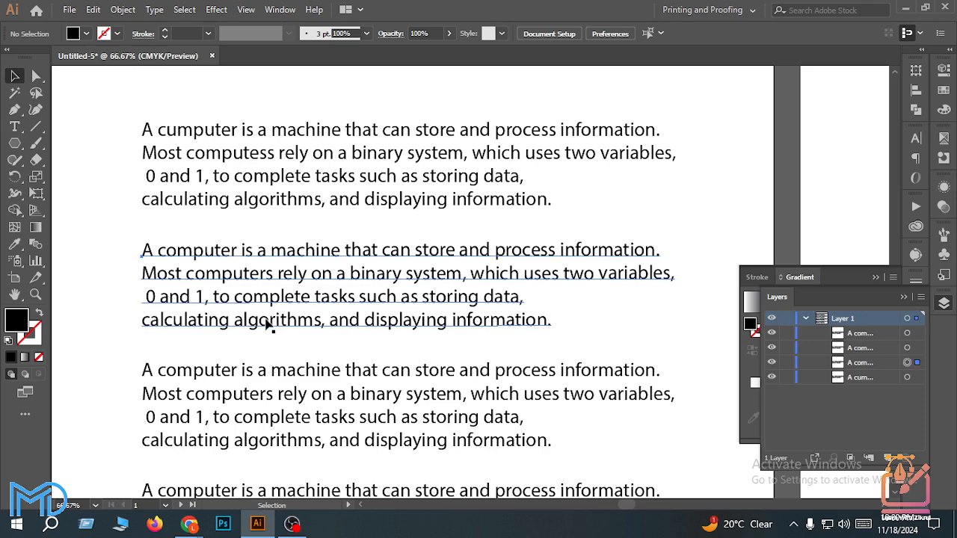
{"action": "left_click", "coordinate": [273, 249]}
{"action": "scroll", "coordinate": [273, 249], "scroll_direction": "down", "scroll_amount": 1}
{"action": "scroll", "coordinate": [254, 352], "scroll_direction": "down", "scroll_amount": 1}
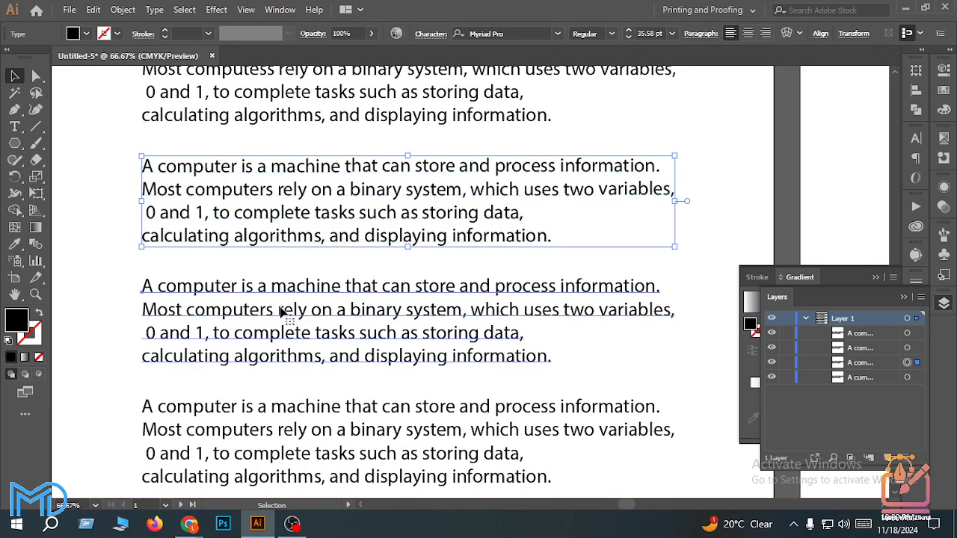
{"action": "left_click", "coordinate": [303, 299]}
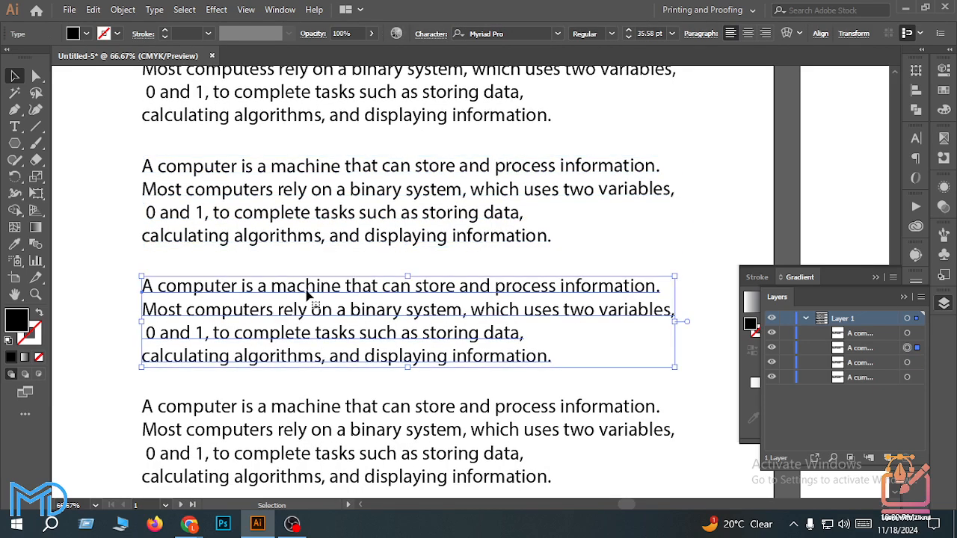
{"action": "double_click", "coordinate": [398, 359]}
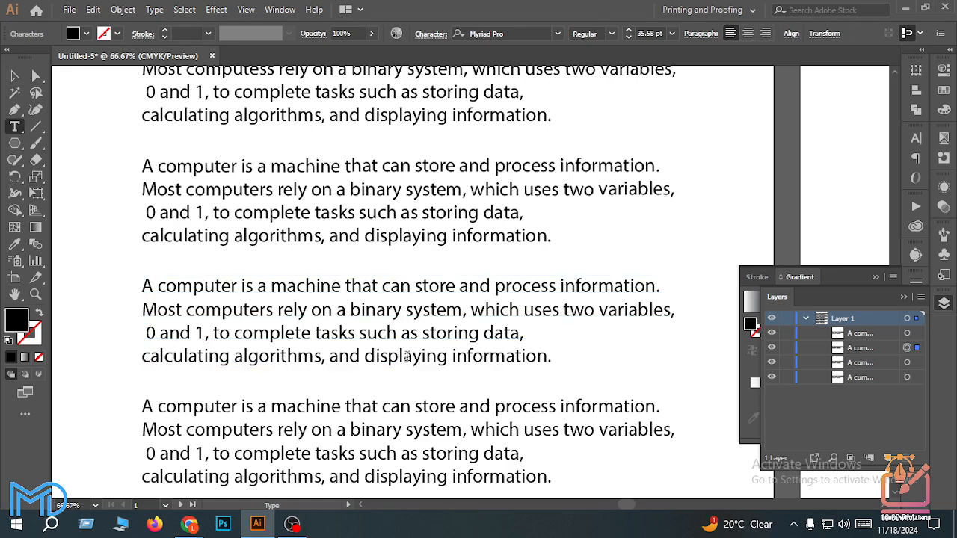
{"action": "key", "text": "BackSpace"}
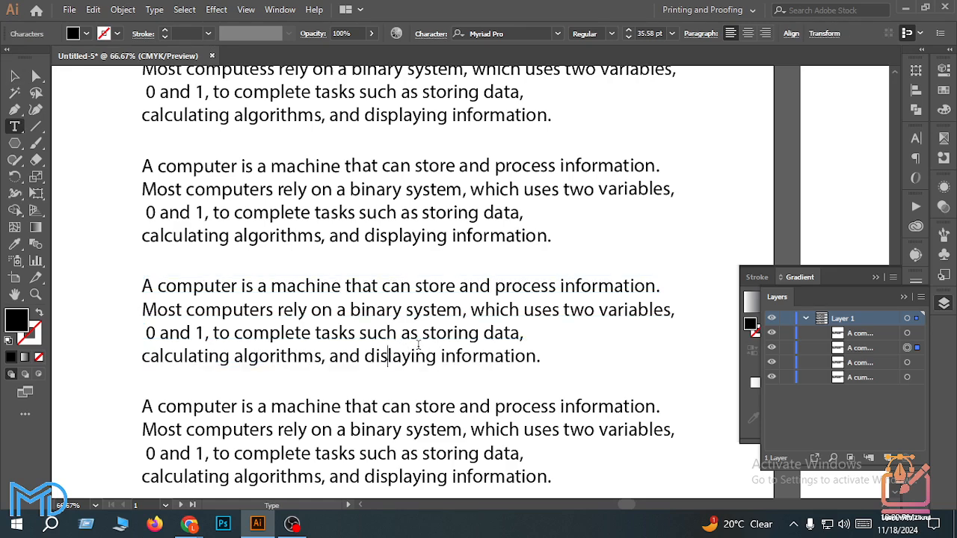
{"action": "type", "text": "s"}
{"action": "left_click", "coordinate": [13, 75]}
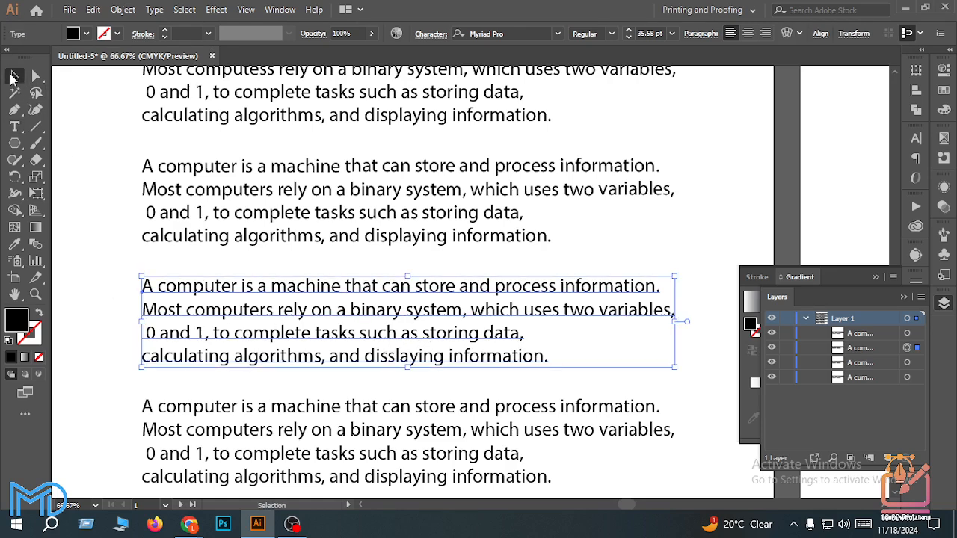
Change "tasks" to "tacks" in the second paragraph and leave text editing
{"action": "left_click", "coordinate": [340, 214]}
{"action": "double_click", "coordinate": [344, 213]}
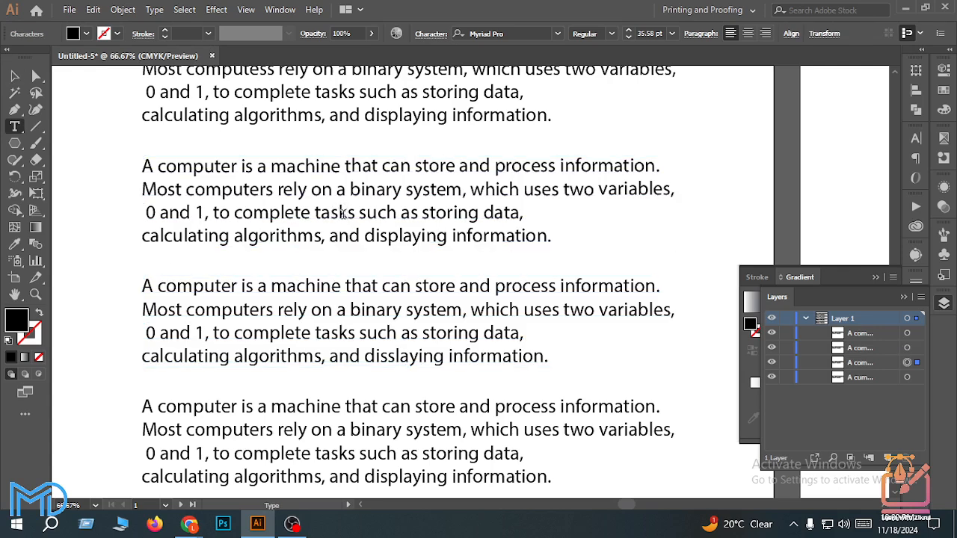
{"action": "key", "text": "BackSpace"}
{"action": "type", "text": "c"}
{"action": "scroll", "coordinate": [208, 164], "scroll_direction": "up", "scroll_amount": 1}
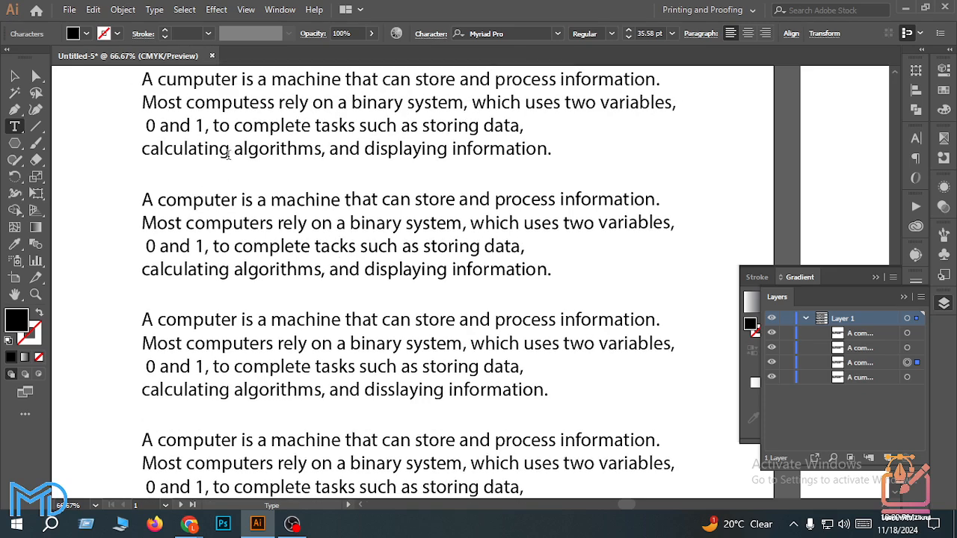
{"action": "scroll", "coordinate": [228, 154], "scroll_direction": "up", "scroll_amount": 1}
{"action": "key", "text": "Escape"}
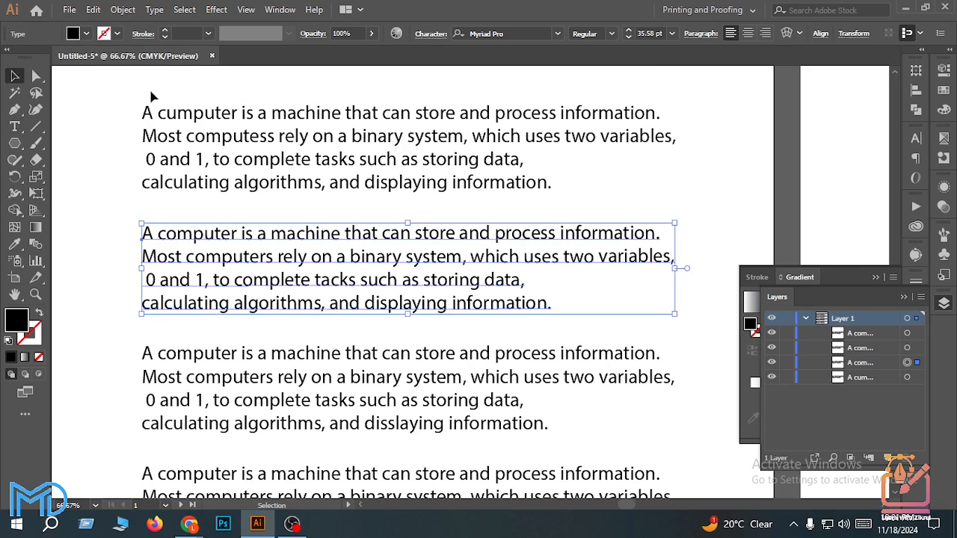
Run Check Spelling on the whole document with nothing selected, change "disslaying" to "displaying", and close the check
{"action": "scroll", "coordinate": [152, 95], "scroll_direction": "up", "scroll_amount": 1}
{"action": "left_click", "coordinate": [137, 110]}
{"action": "left_click", "coordinate": [94, 10]}
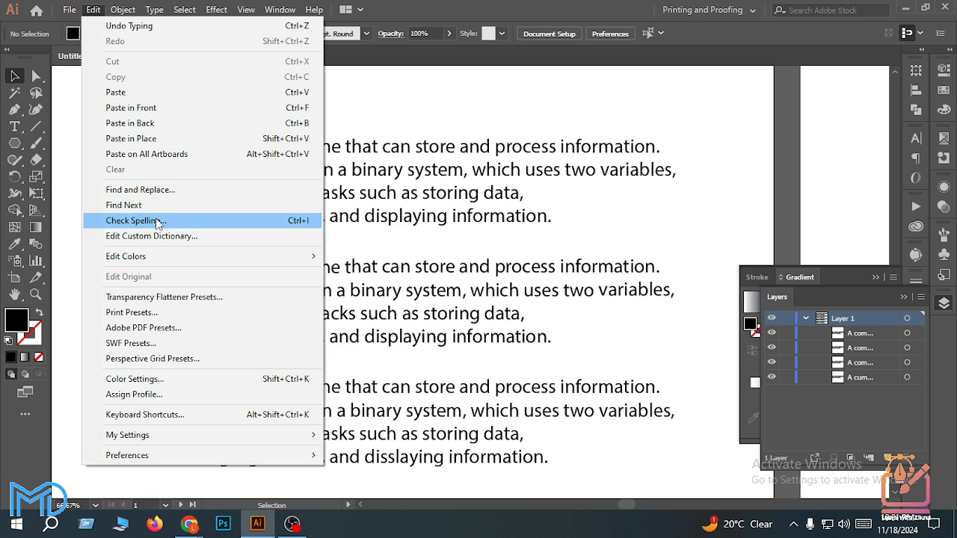
{"action": "left_click", "coordinate": [163, 223]}
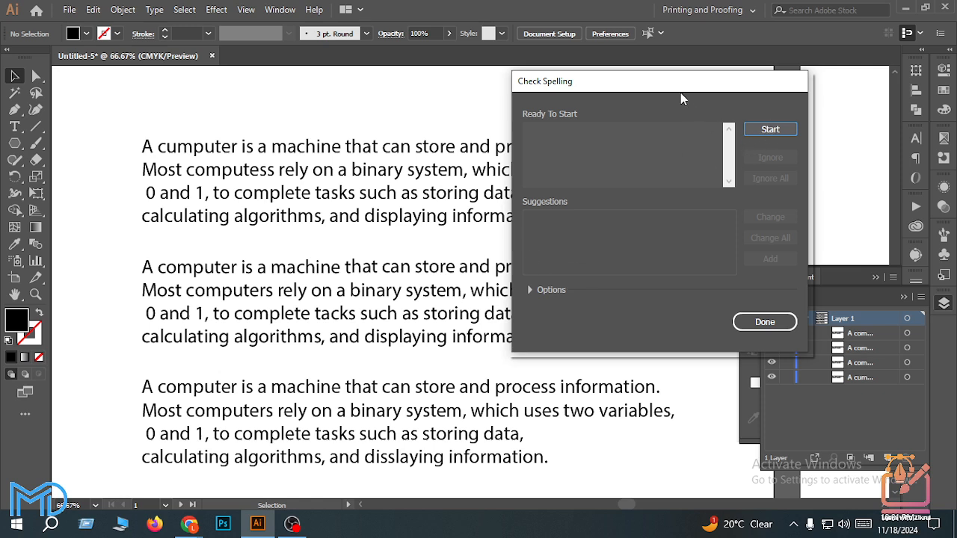
{"action": "left_click_drag", "start_coordinate": [680, 93], "coordinate": [544, 96]}
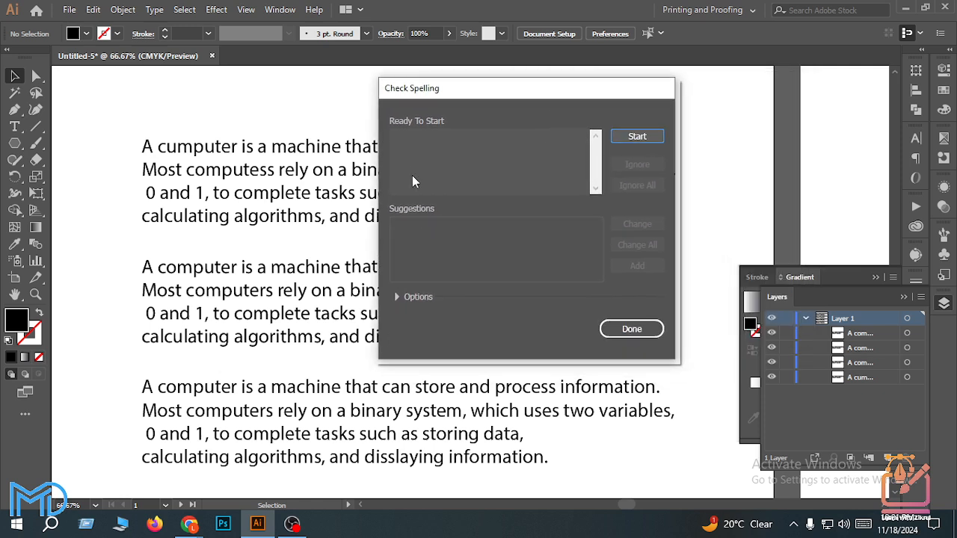
{"action": "left_click", "coordinate": [637, 136]}
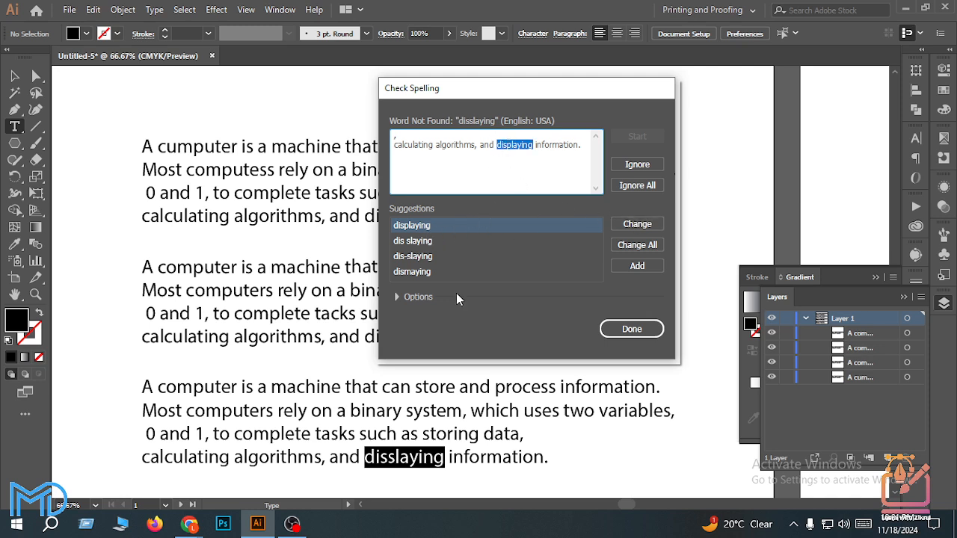
{"action": "left_click", "coordinate": [643, 226]}
{"action": "left_click", "coordinate": [639, 329]}
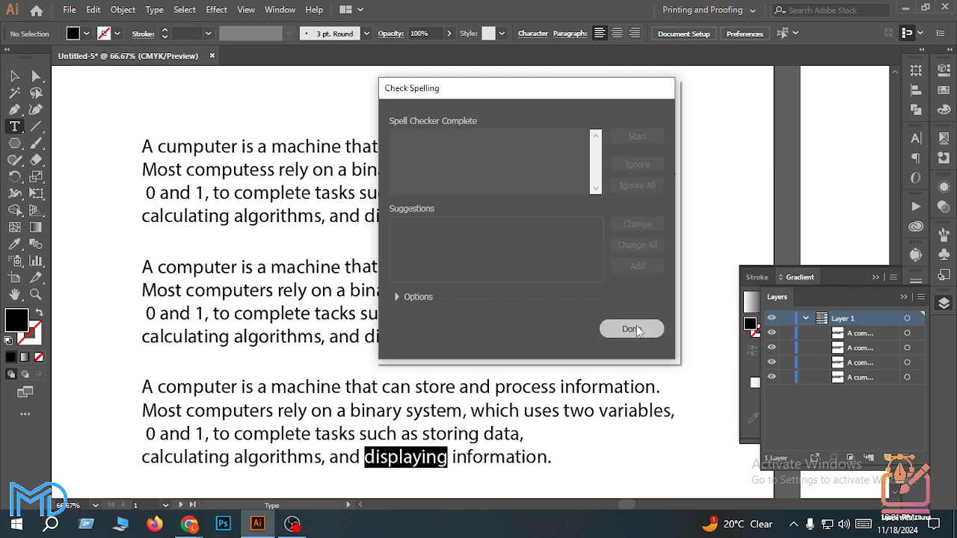
Leave text editing with the Selection tool and select the second paragraph
{"action": "scroll", "coordinate": [523, 404], "scroll_direction": "down", "scroll_amount": 3}
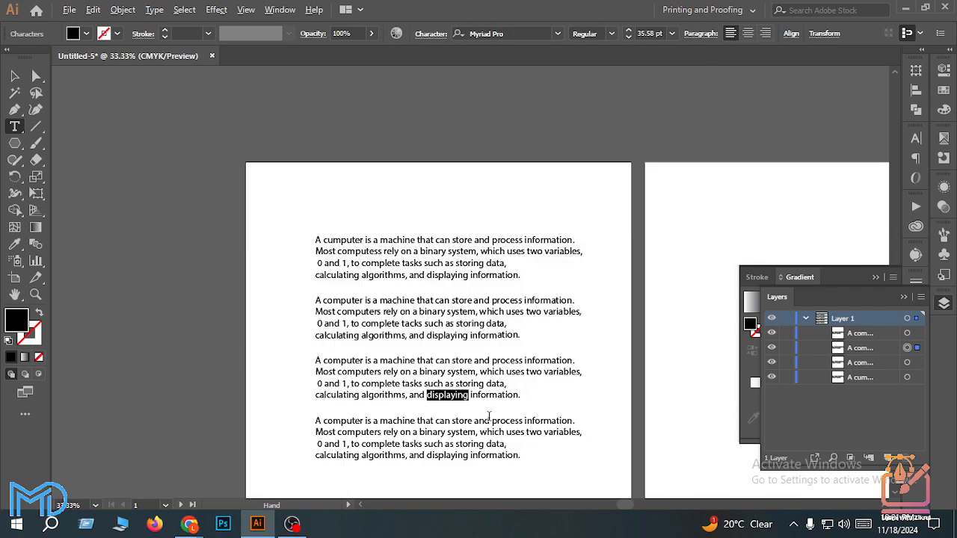
{"action": "scroll", "coordinate": [495, 421], "scroll_direction": "down", "scroll_amount": 1}
{"action": "scroll", "coordinate": [483, 421], "scroll_direction": "up", "scroll_amount": 3}
{"action": "scroll", "coordinate": [483, 423], "scroll_direction": "down", "scroll_amount": 1}
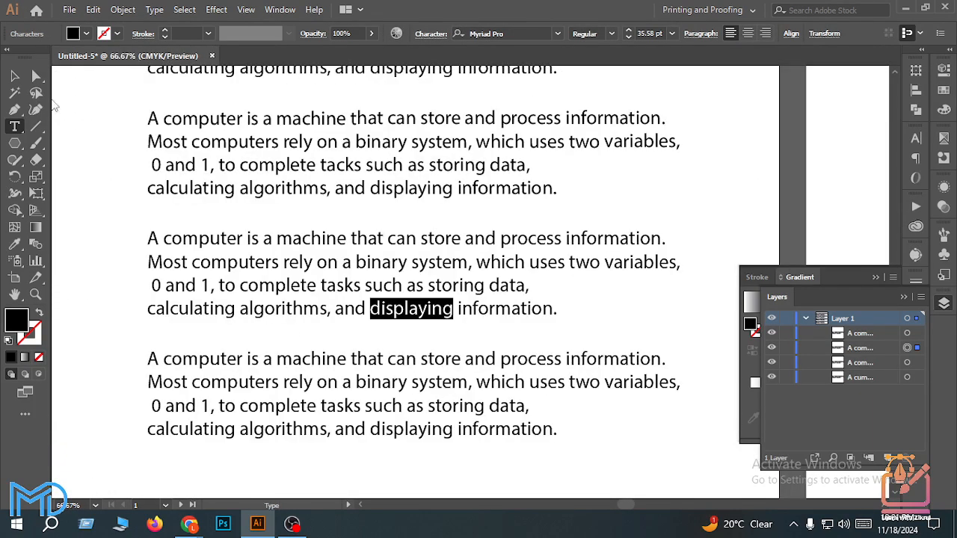
{"action": "left_click", "coordinate": [15, 76]}
{"action": "scroll", "coordinate": [367, 218], "scroll_direction": "up", "scroll_amount": 1}
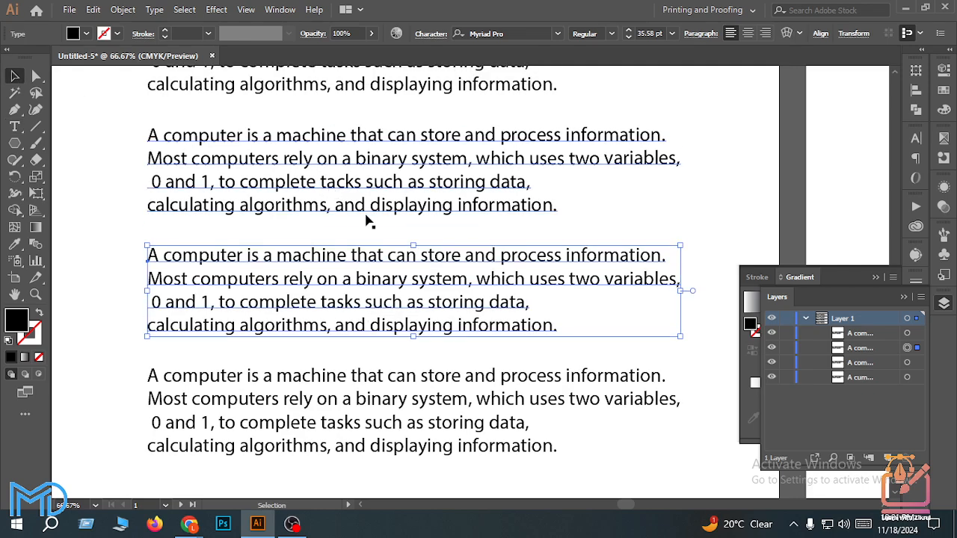
{"action": "scroll", "coordinate": [383, 293], "scroll_direction": "down", "scroll_amount": 1}
{"action": "scroll", "coordinate": [382, 294], "scroll_direction": "up", "scroll_amount": 1}
{"action": "scroll", "coordinate": [145, 70], "scroll_direction": "down", "scroll_amount": 3}
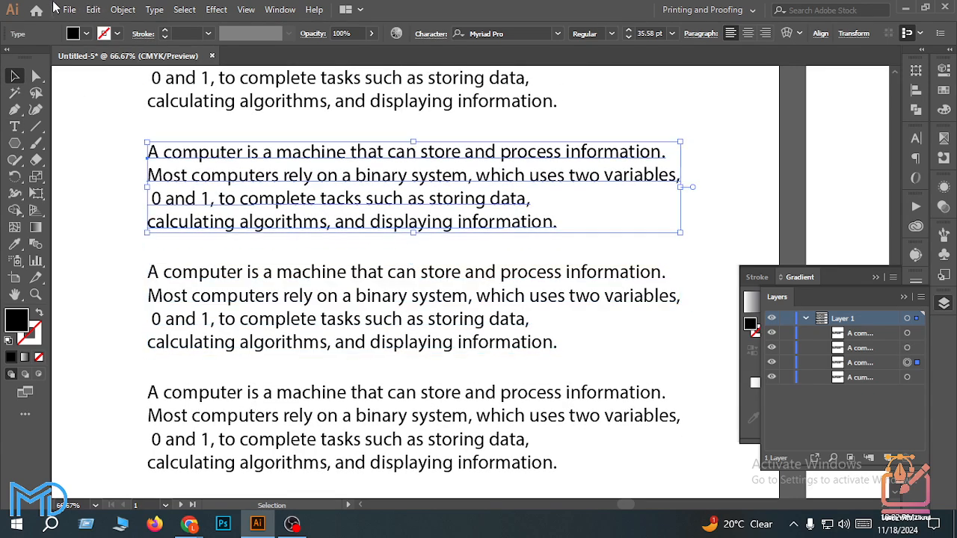
Open Edit Custom Dictionary and clear the word in its entry field
{"action": "left_click", "coordinate": [66, 8]}
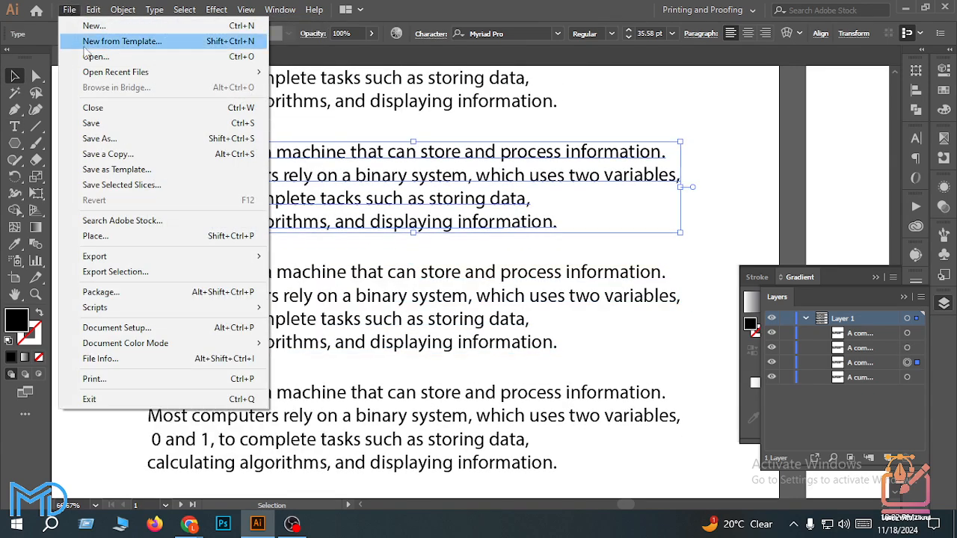
{"action": "mouse_move", "coordinate": [94, 10]}
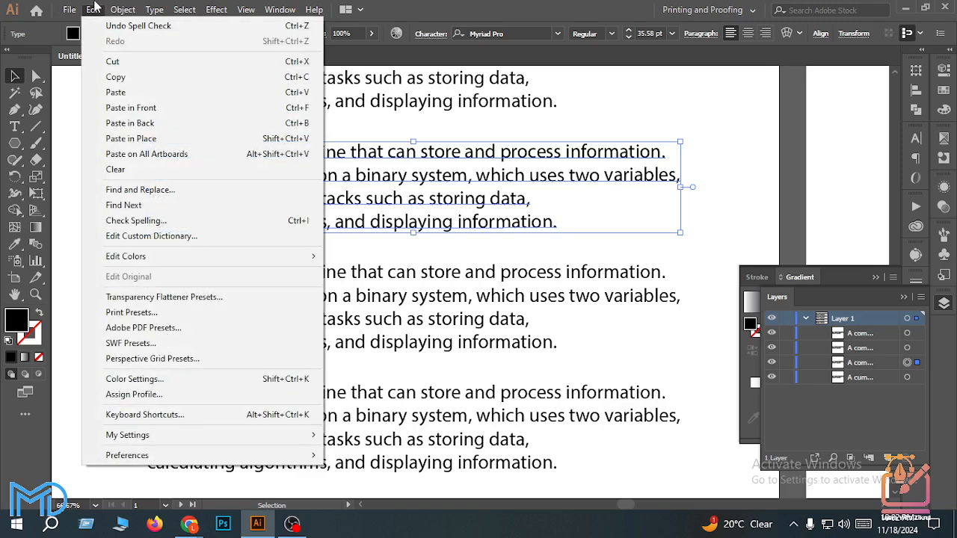
{"action": "left_click", "coordinate": [209, 237]}
{"action": "left_click_drag", "start_coordinate": [473, 117], "coordinate": [336, 120]}
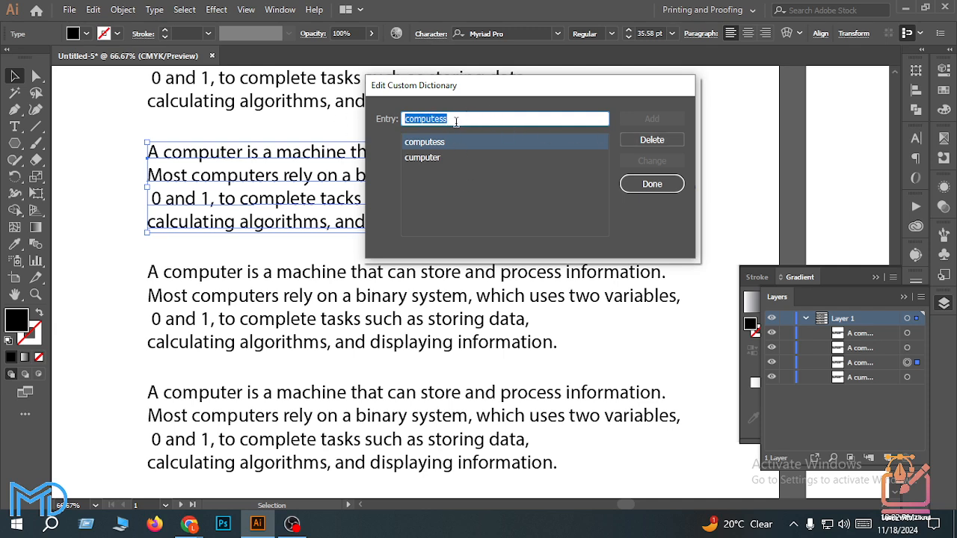
{"action": "left_click_drag", "start_coordinate": [456, 120], "coordinate": [330, 118]}
{"action": "left_click_drag", "start_coordinate": [471, 114], "coordinate": [347, 122]}
{"action": "left_click_drag", "start_coordinate": [408, 118], "coordinate": [342, 141]}
{"action": "key", "text": "BackSpace"}
{"action": "left_click_drag", "start_coordinate": [429, 97], "coordinate": [493, 108]}
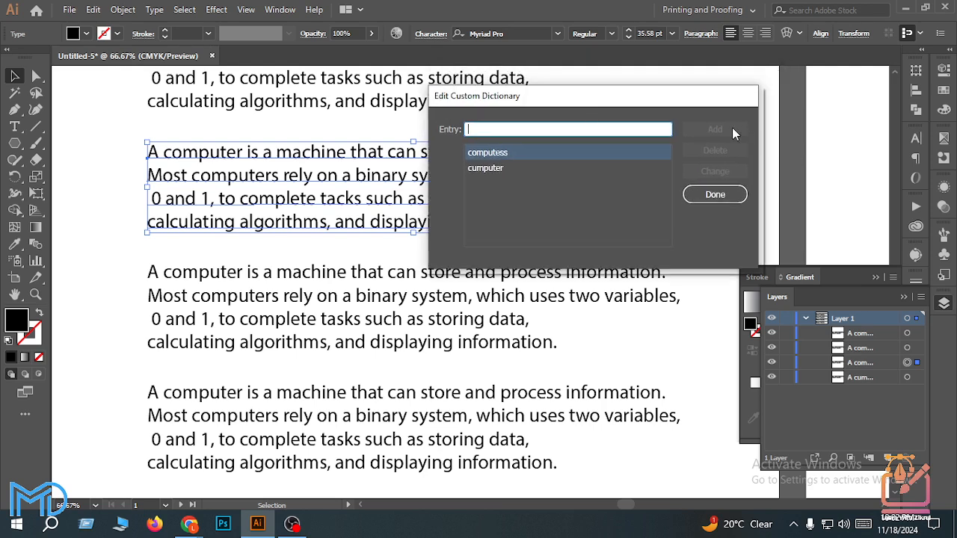
Delete the entries "computess" and "cumputer" from the custom dictionary and close it
{"action": "left_click", "coordinate": [570, 154]}
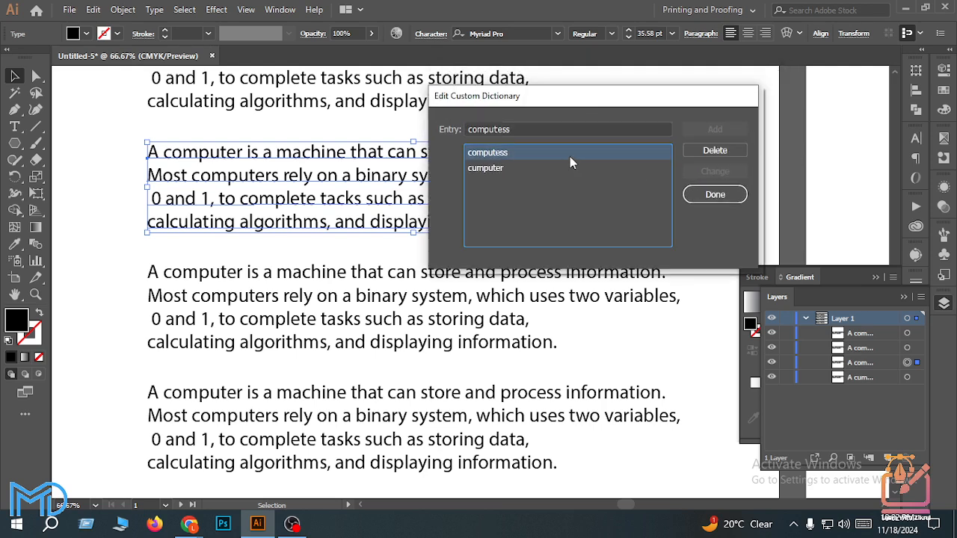
{"action": "left_click", "coordinate": [729, 151]}
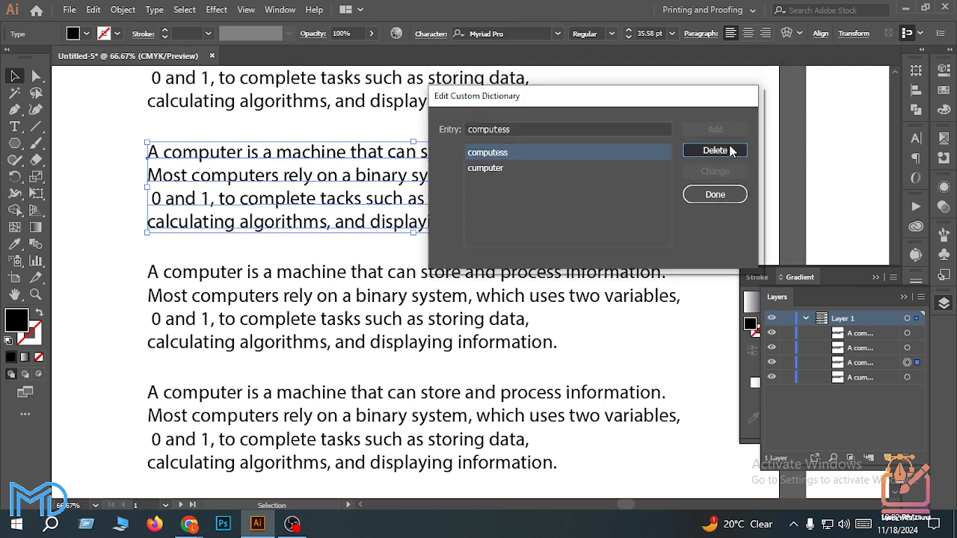
{"action": "left_click", "coordinate": [718, 151]}
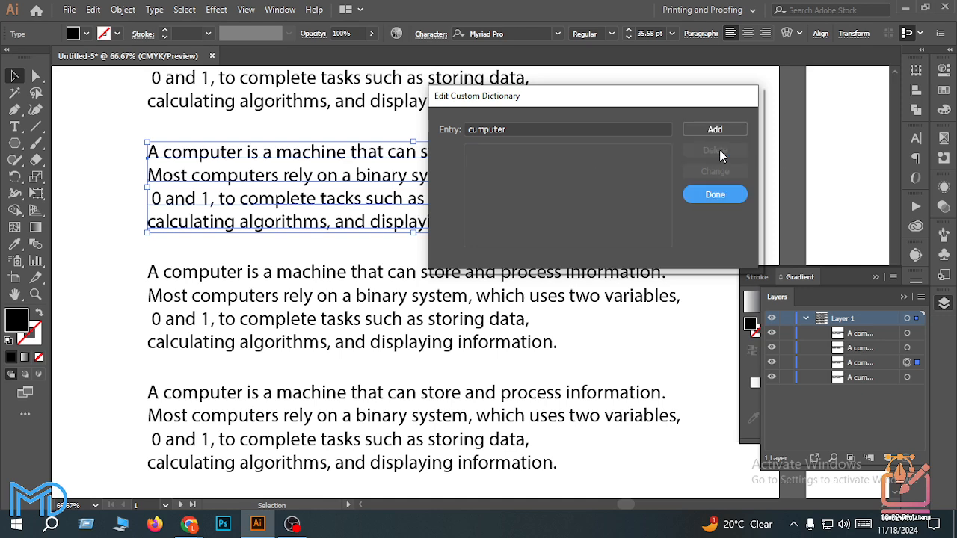
{"action": "left_click", "coordinate": [714, 194]}
Select all four paragraphs on the artboard and delete them
{"action": "scroll", "coordinate": [142, 221], "scroll_direction": "down", "scroll_amount": 1}
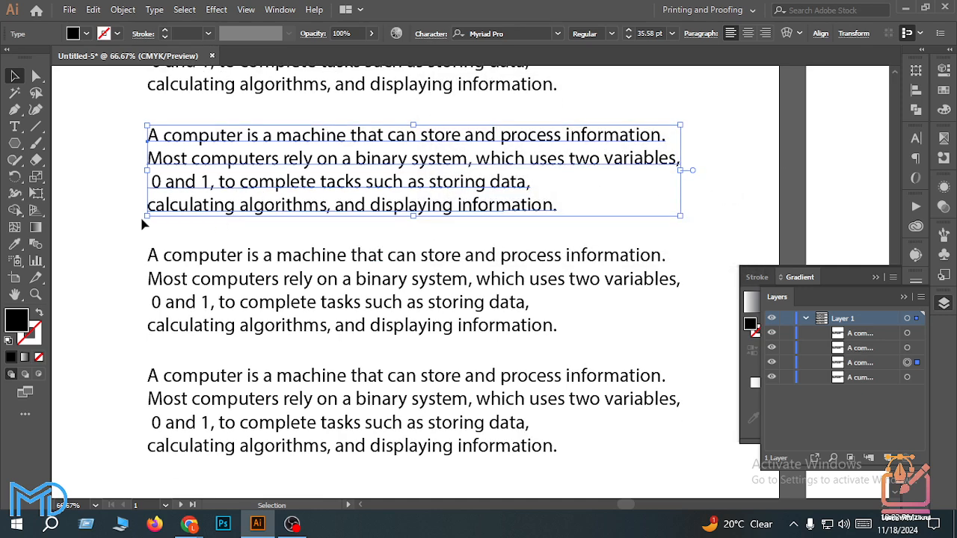
{"action": "left_click", "coordinate": [142, 213]}
{"action": "scroll", "coordinate": [152, 184], "scroll_direction": "up", "scroll_amount": 3}
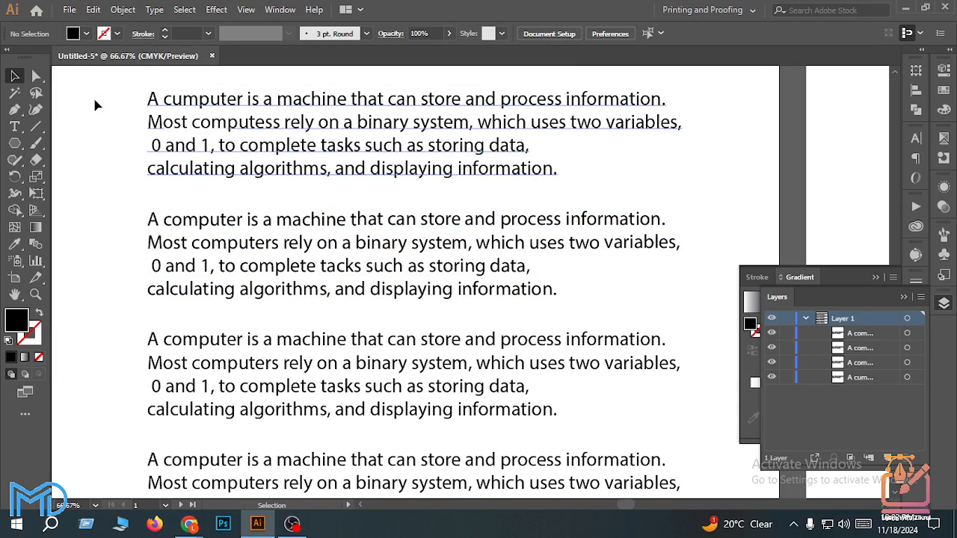
{"action": "left_click_drag", "start_coordinate": [115, 95], "coordinate": [593, 471]}
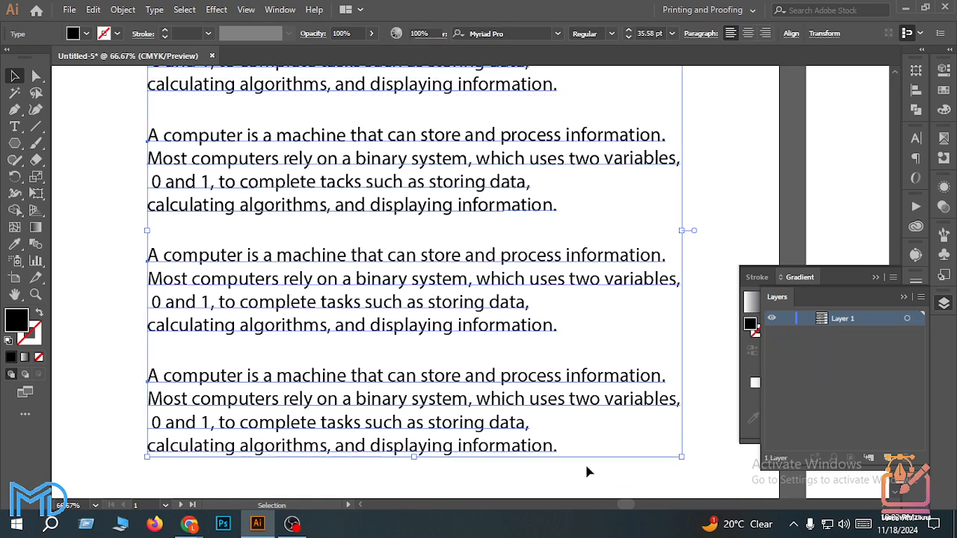
{"action": "key", "text": "Delete"}
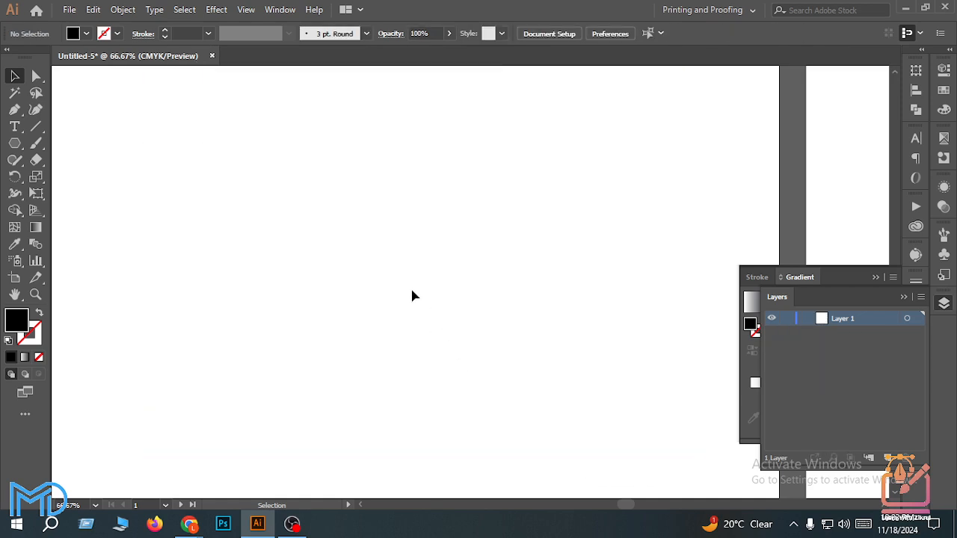
Examine the Edit Colors commands with nothing selected
{"action": "left_click", "coordinate": [87, 11]}
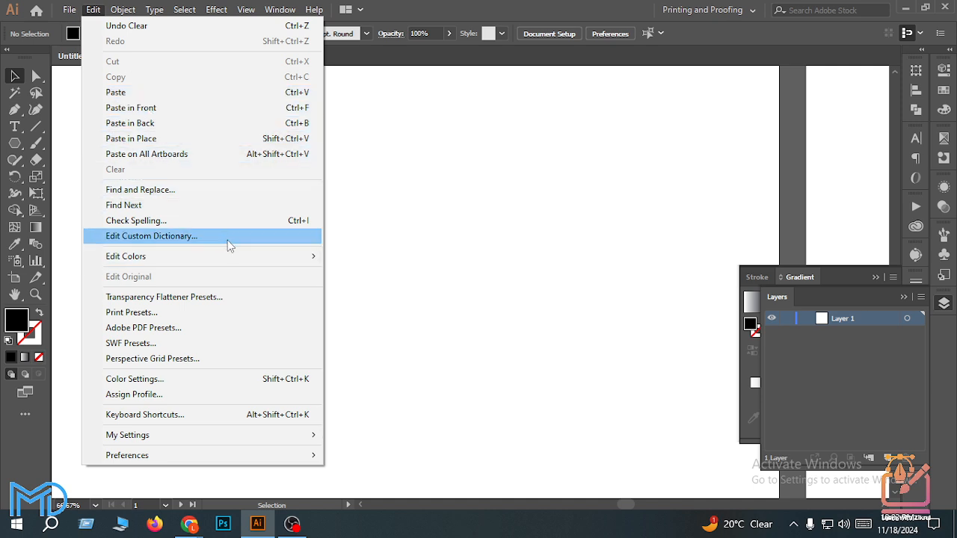
{"action": "mouse_move", "coordinate": [239, 258]}
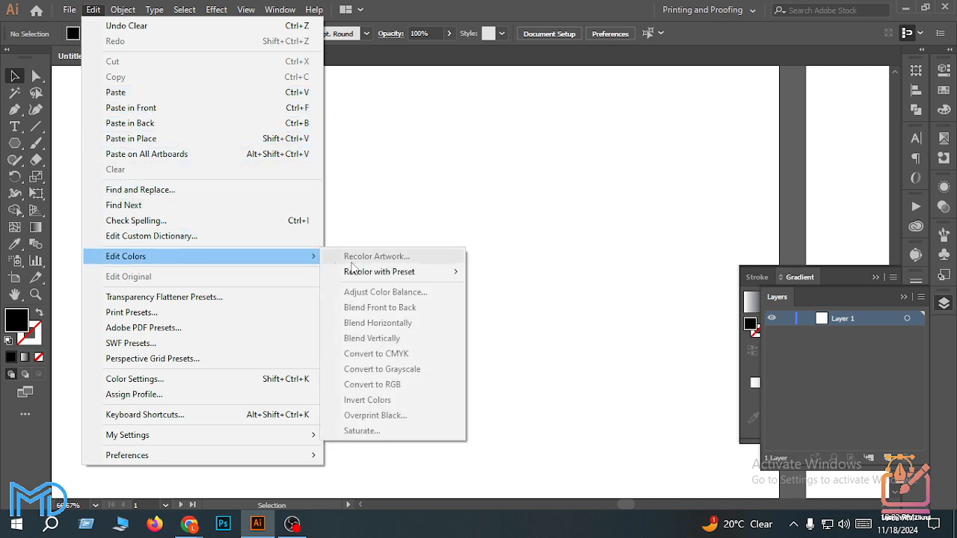
{"action": "left_click", "coordinate": [429, 188]}
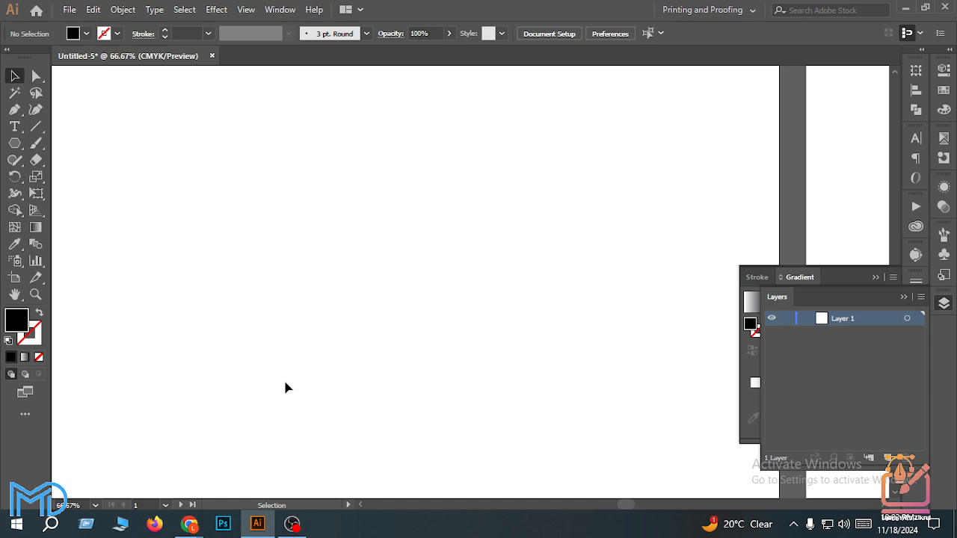
{"action": "left_click", "coordinate": [93, 9]}
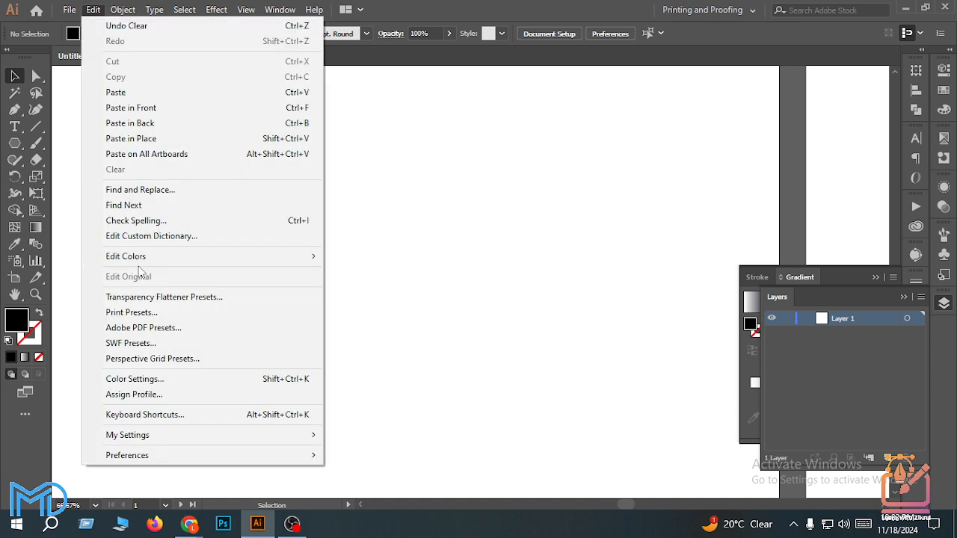